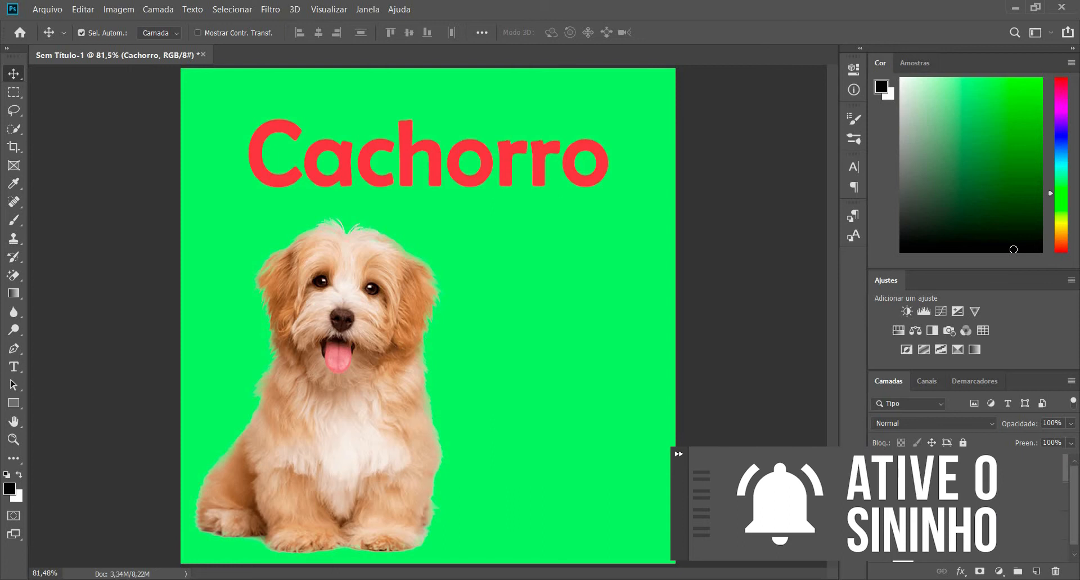
{"action": "double_click", "coordinate": [912, 430]}
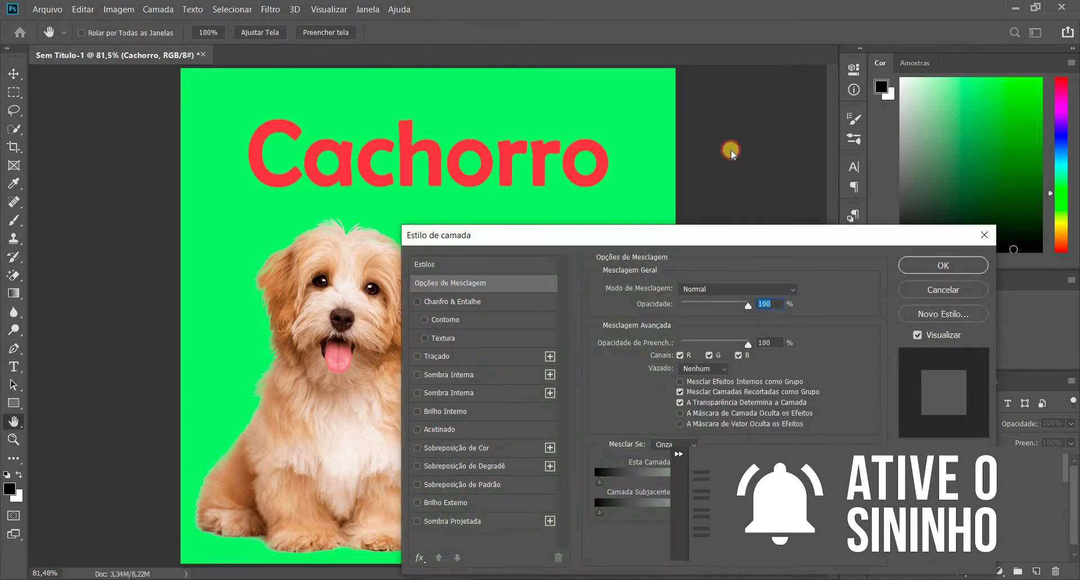
{"action": "left_click_drag", "start_coordinate": [734, 235], "coordinate": [673, 126]}
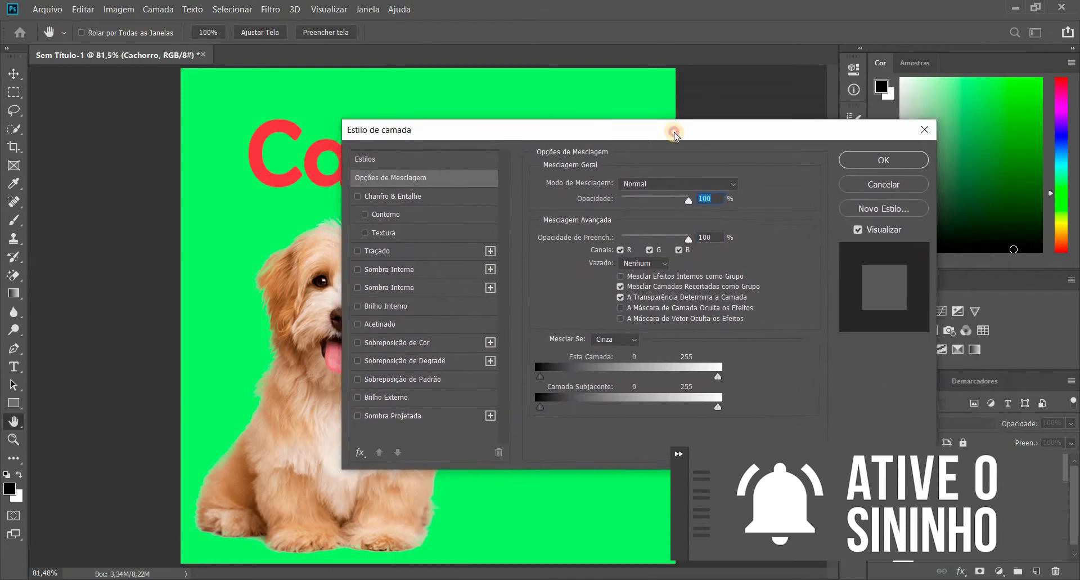
{"action": "left_click", "coordinate": [895, 182]}
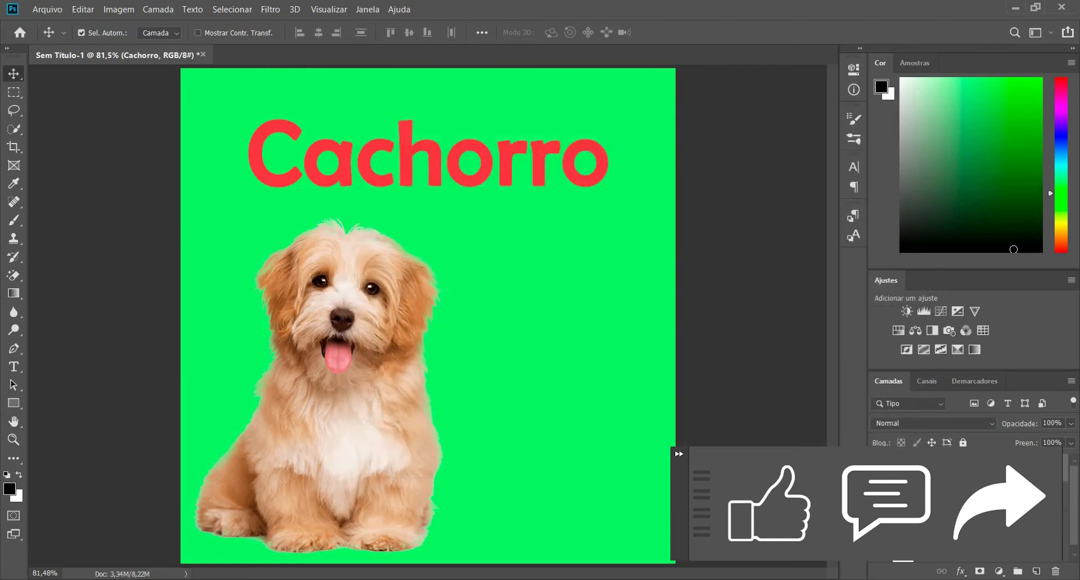
{"action": "double_click", "coordinate": [1037, 470]}
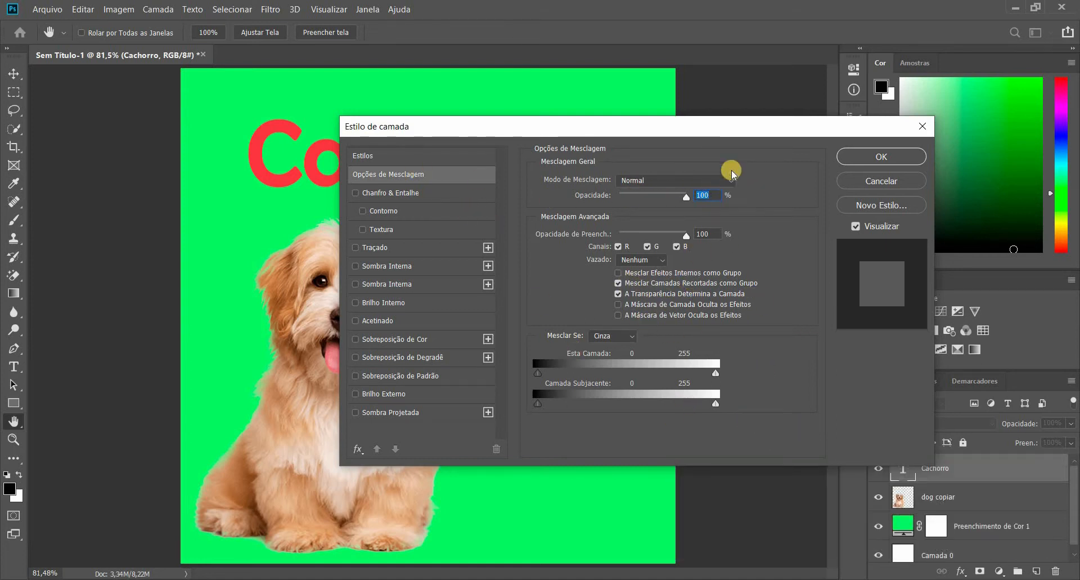
{"action": "left_click", "coordinate": [405, 193]}
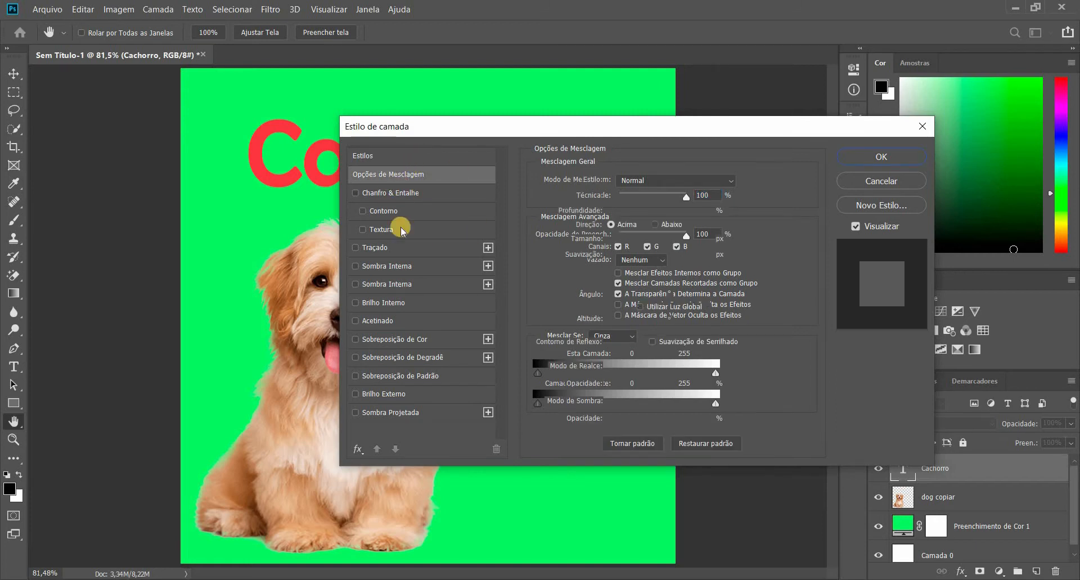
{"action": "left_click_drag", "start_coordinate": [636, 128], "coordinate": [563, 220]}
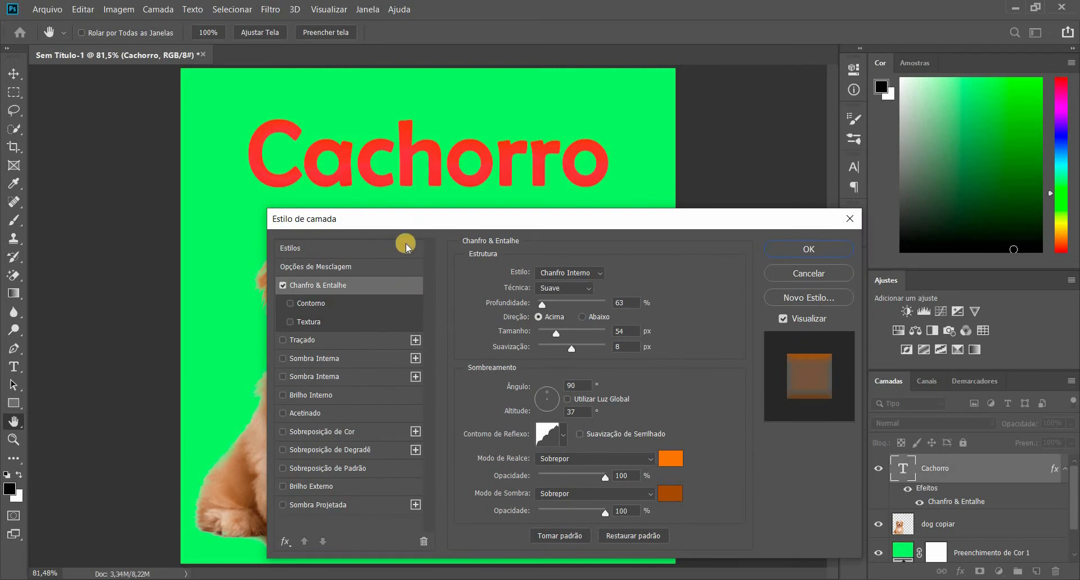
{"action": "left_click", "coordinate": [799, 273]}
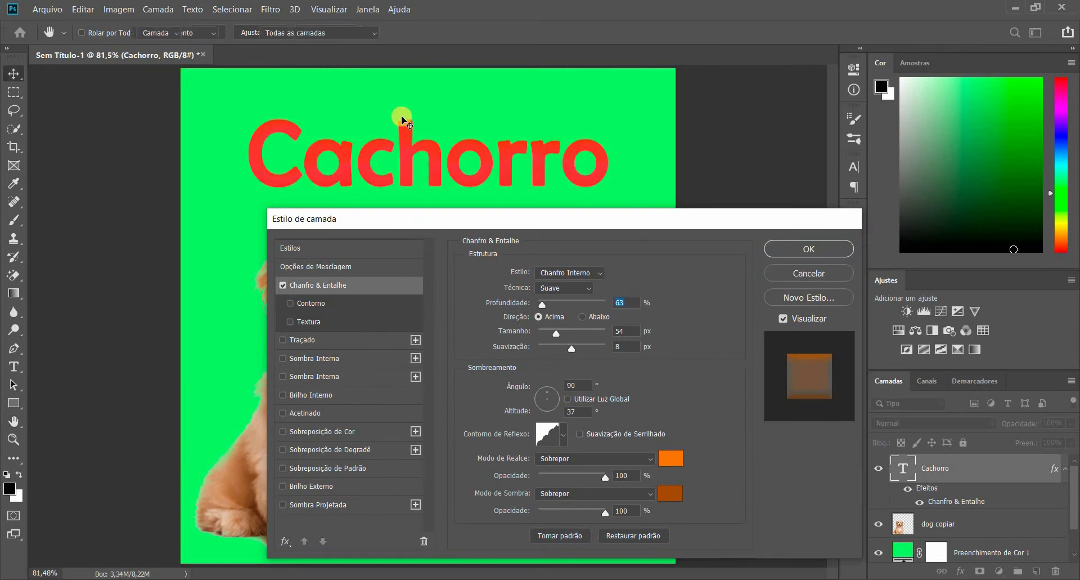
Step: Open the layer style of the Cachorro text layer and enable the Chanfro & Entalhe effect
{"action": "scroll", "coordinate": [371, 115], "scroll_direction": "up", "scroll_amount": 5}
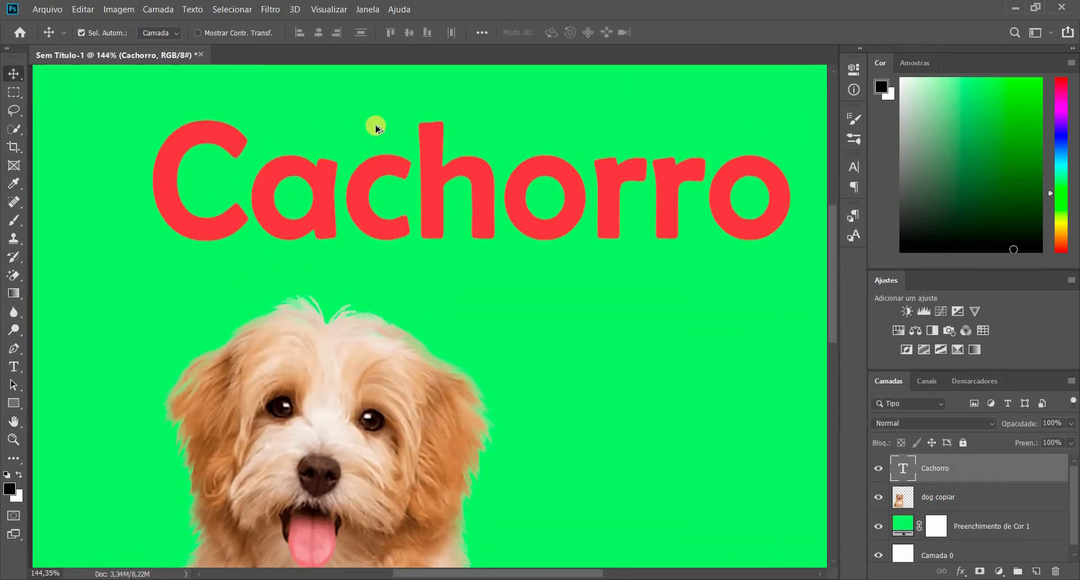
{"action": "left_click_drag", "start_coordinate": [494, 136], "coordinate": [462, 163]}
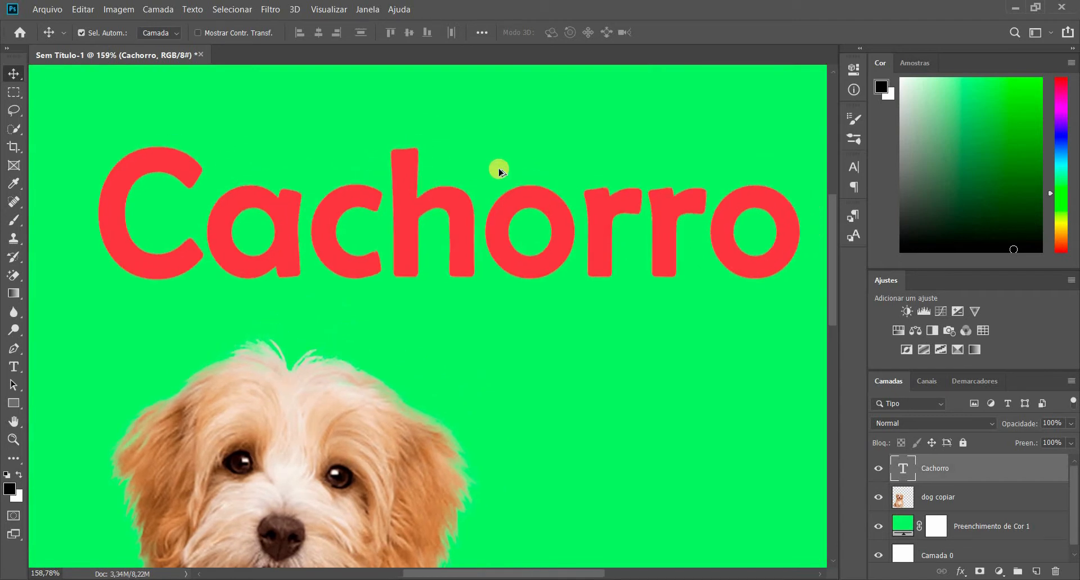
{"action": "scroll", "coordinate": [695, 454], "scroll_direction": "up", "scroll_amount": 1}
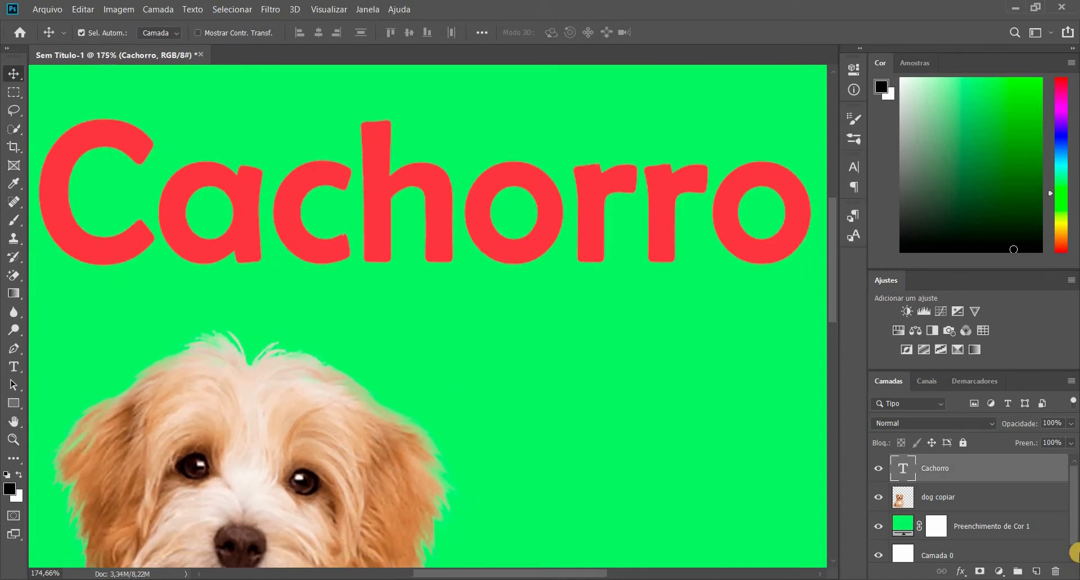
{"action": "double_click", "coordinate": [1024, 477]}
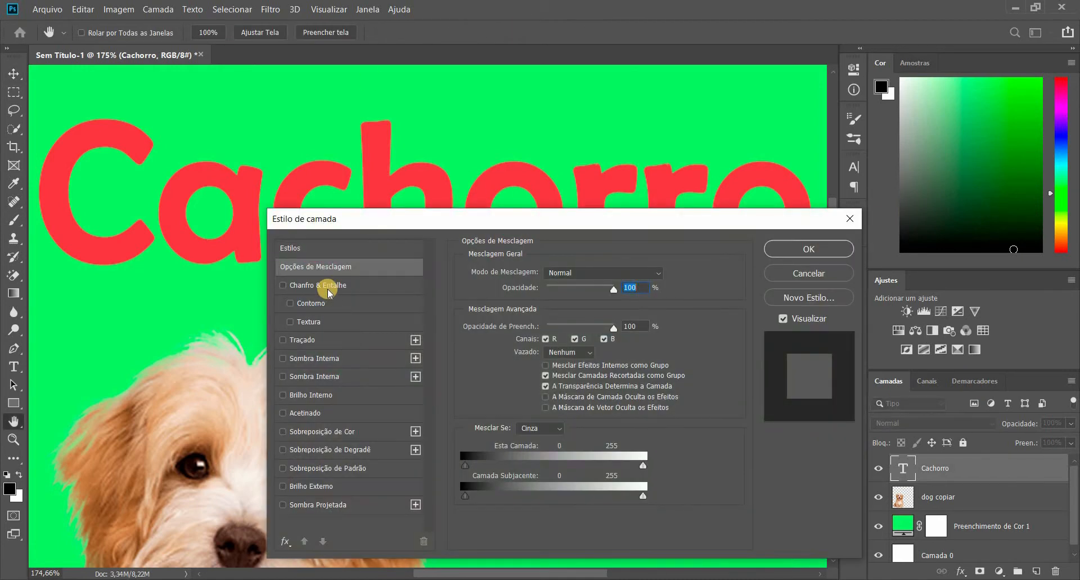
{"action": "left_click", "coordinate": [324, 285]}
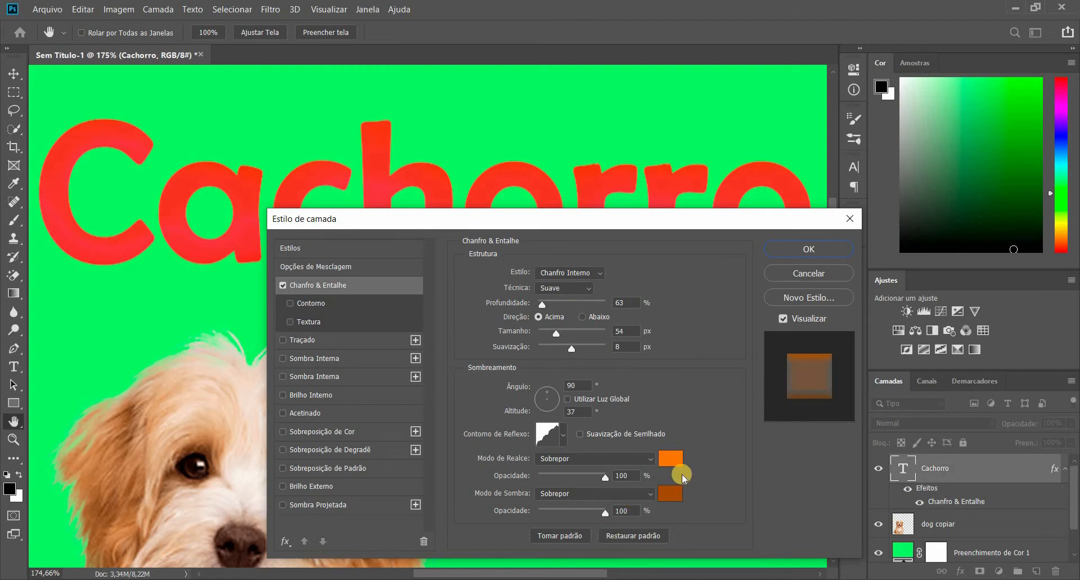
Step: Set the bevel's highlight color to white (ffffff) and its shadow color to black
{"action": "left_click", "coordinate": [671, 459]}
{"action": "type", "text": "ffffff"}
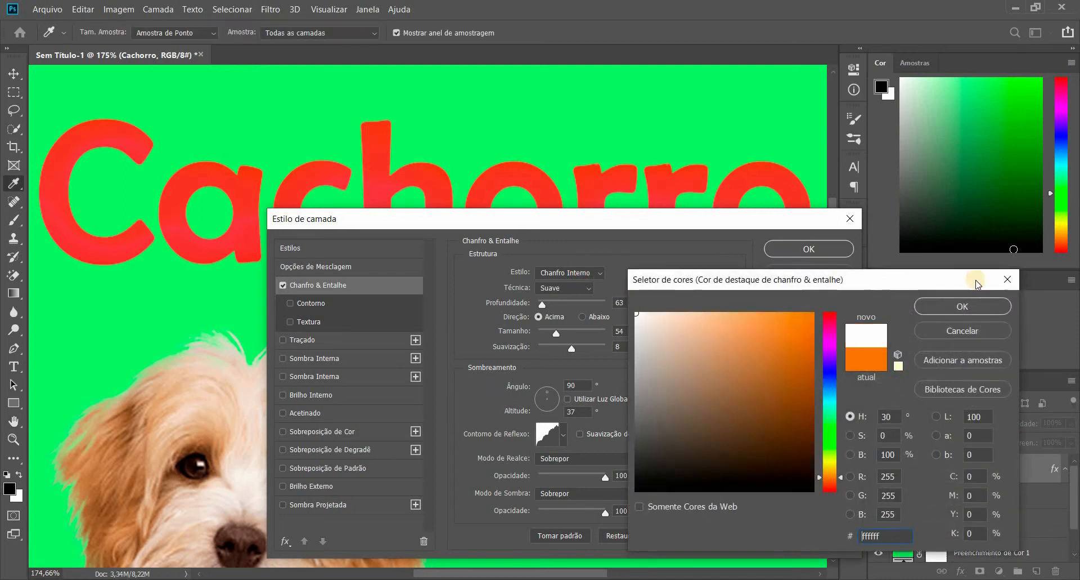
{"action": "key", "text": "Return"}
{"action": "left_click", "coordinate": [670, 493]}
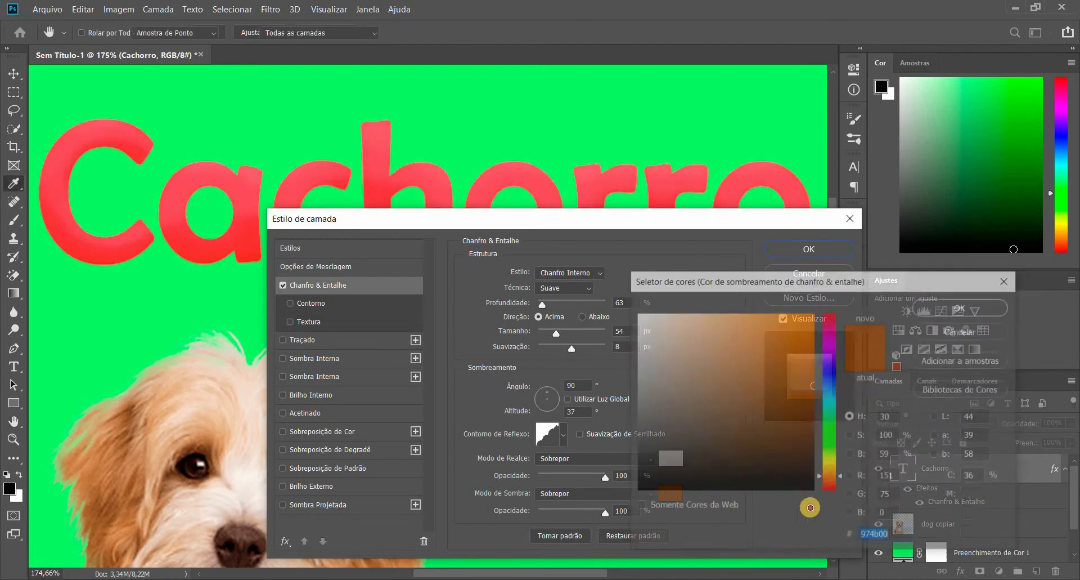
{"action": "type", "text": "261709"}
{"action": "left_click", "coordinate": [957, 307]}
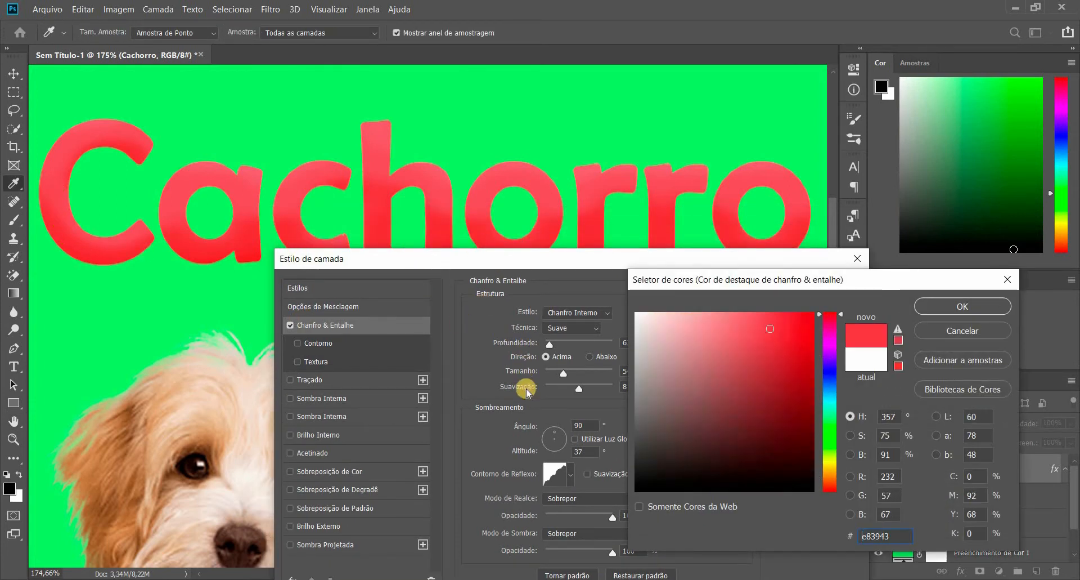
Step: Try a light red highlight color (ff858c) and a dark red shadow color (840008) for the bevel
{"action": "left_click", "coordinate": [738, 312]}
{"action": "left_click", "coordinate": [721, 312]}
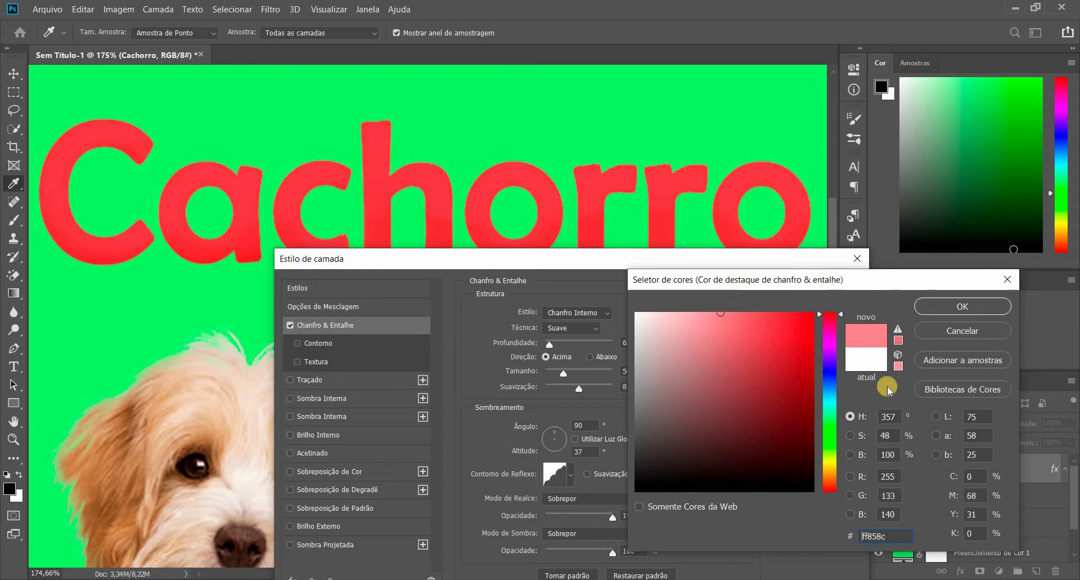
{"action": "key", "text": "Return"}
{"action": "left_click", "coordinate": [681, 529]}
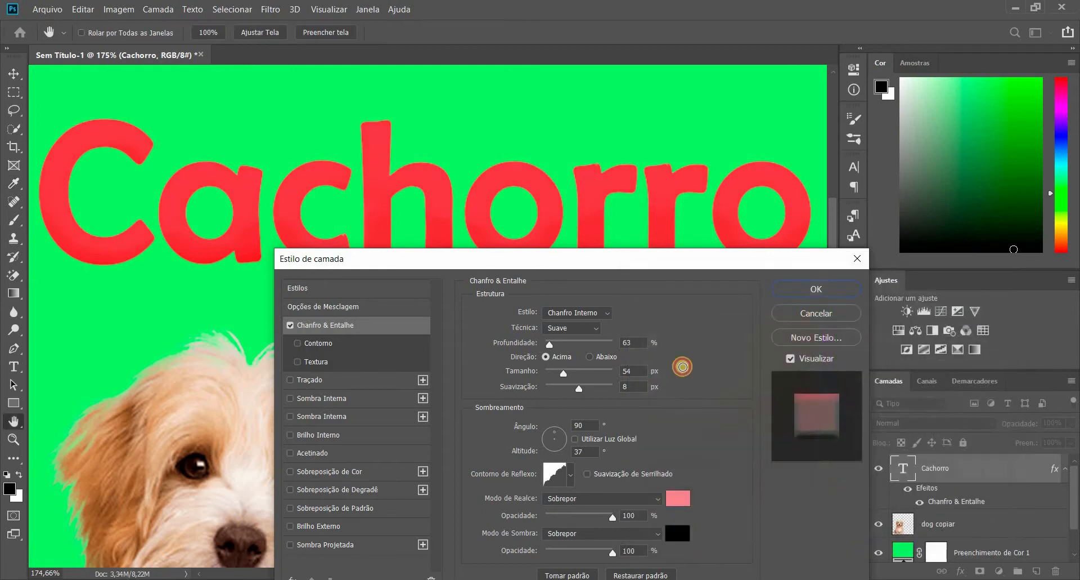
{"action": "left_click", "coordinate": [553, 222]}
{"action": "left_click_drag", "start_coordinate": [758, 392], "coordinate": [814, 398]}
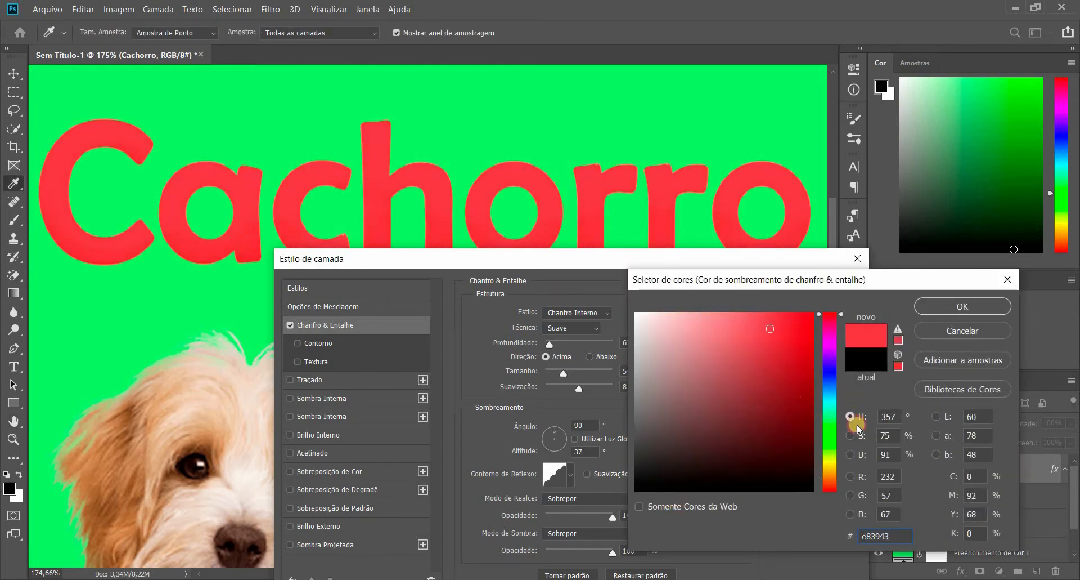
{"action": "key", "text": "Return"}
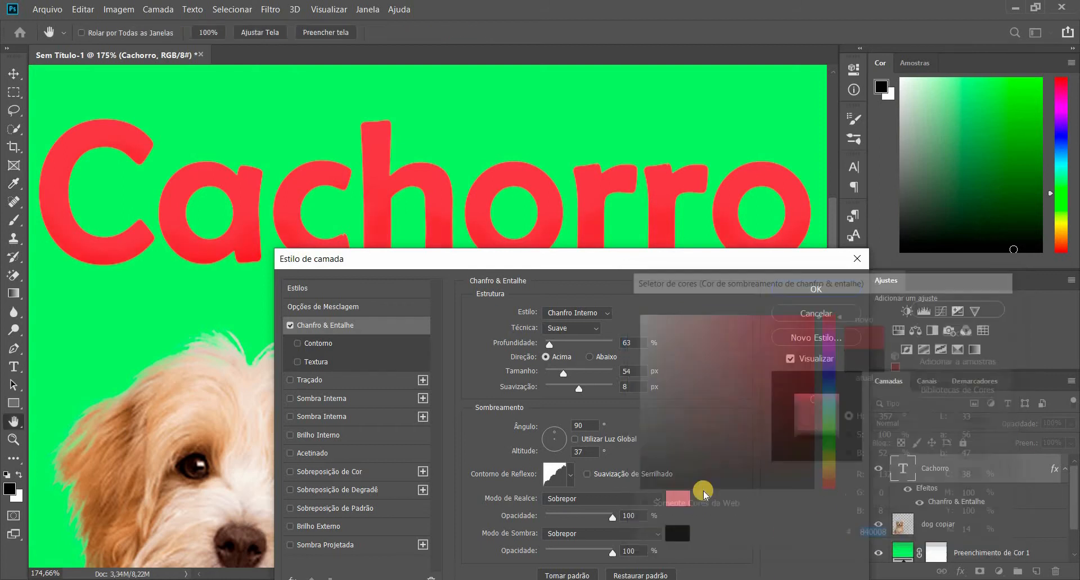
Step: Restore the bevel's highlight color to white (ffffff)
{"action": "left_click", "coordinate": [675, 507]}
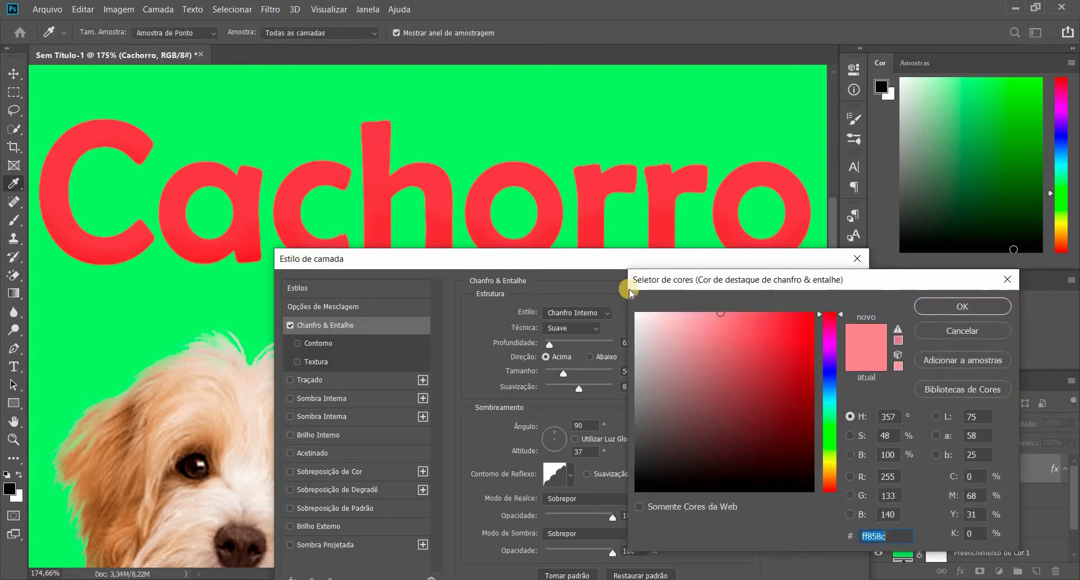
{"action": "left_click", "coordinate": [636, 314]}
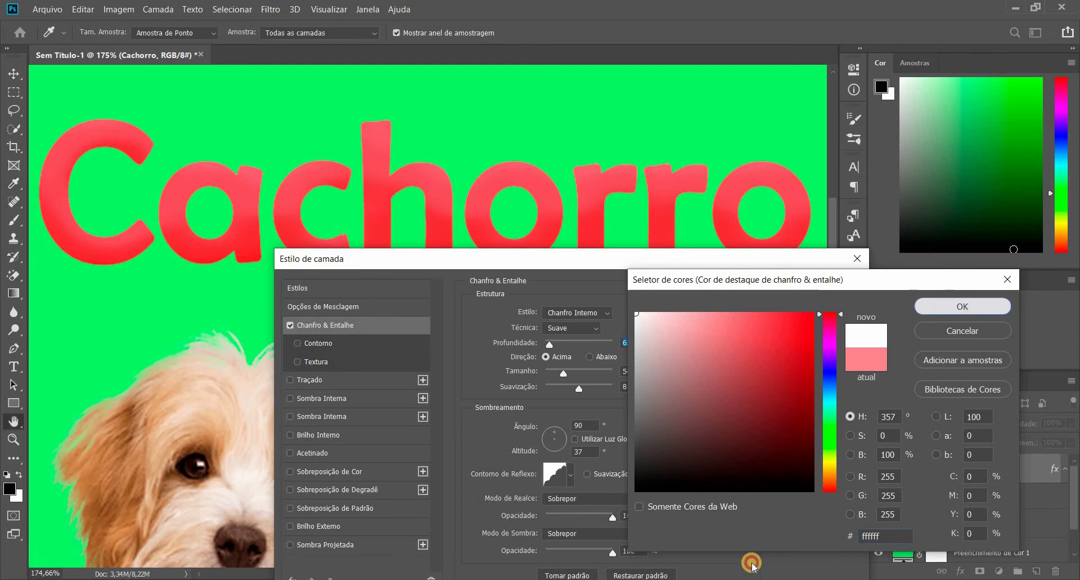
{"action": "key", "text": "Return"}
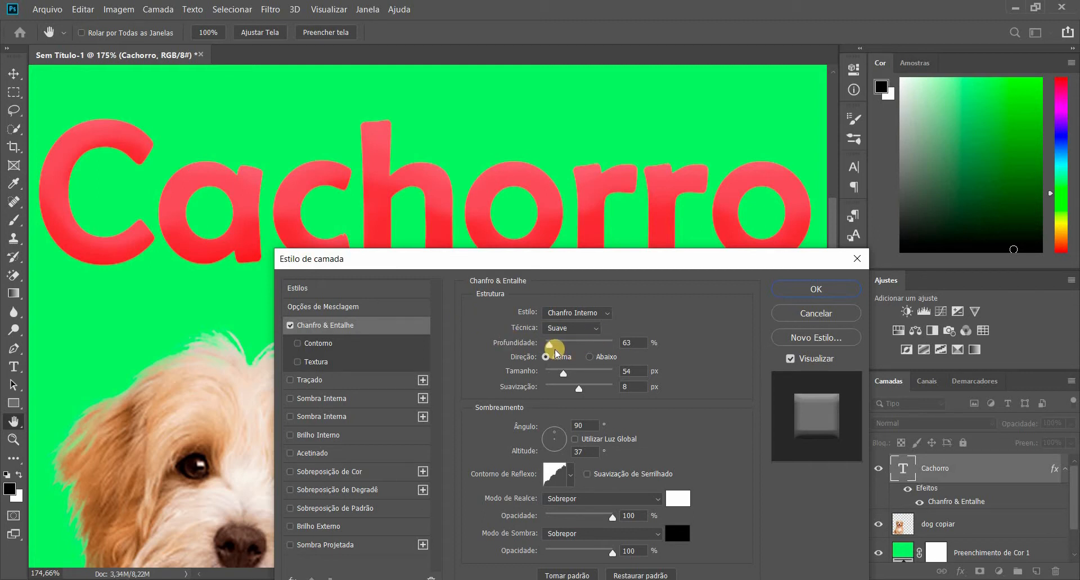
Step: Set the bevel's Suavização to 0 px and its Tamanho to 5 px, keeping the whole word in view
{"action": "left_click", "coordinate": [578, 388]}
{"action": "left_click_drag", "start_coordinate": [578, 388], "coordinate": [472, 391]}
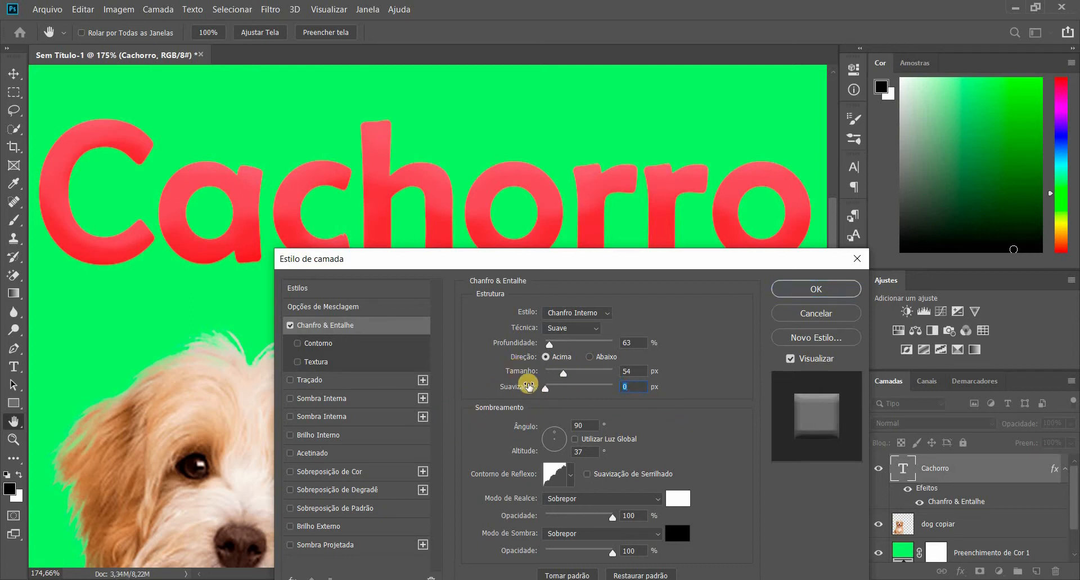
{"action": "left_click_drag", "start_coordinate": [565, 375], "coordinate": [548, 378]}
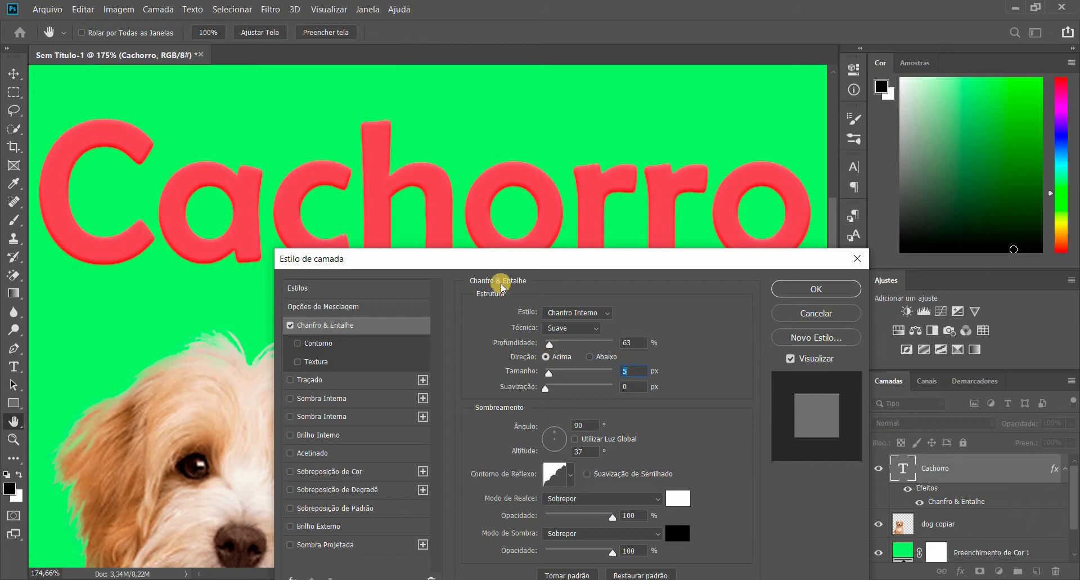
{"action": "left_click_drag", "start_coordinate": [477, 265], "coordinate": [457, 285]}
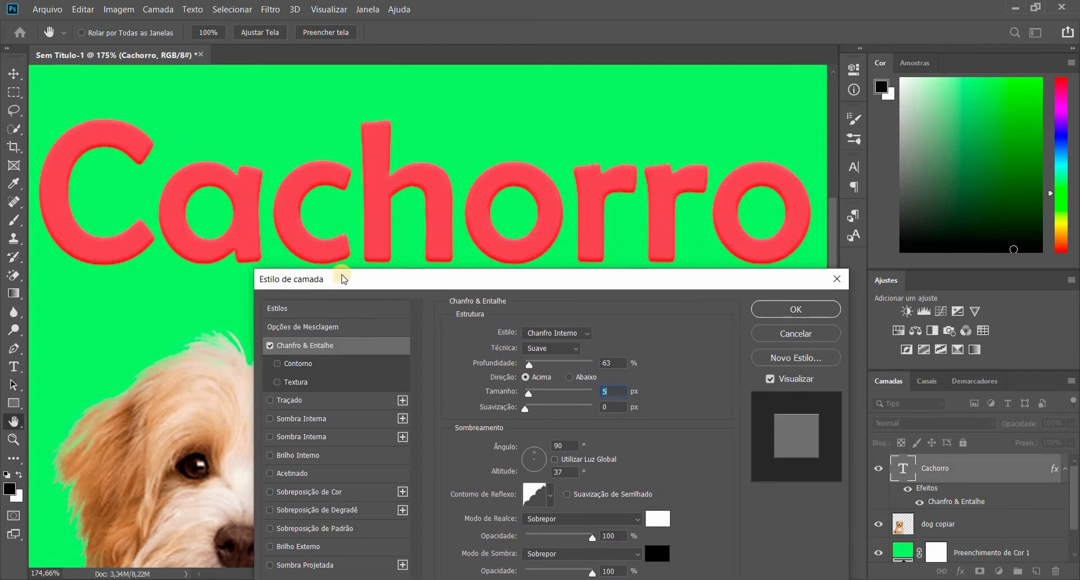
Step: Try the Chanfro Externo style on the text and return to Chanfro Interno
{"action": "left_click", "coordinate": [573, 334]}
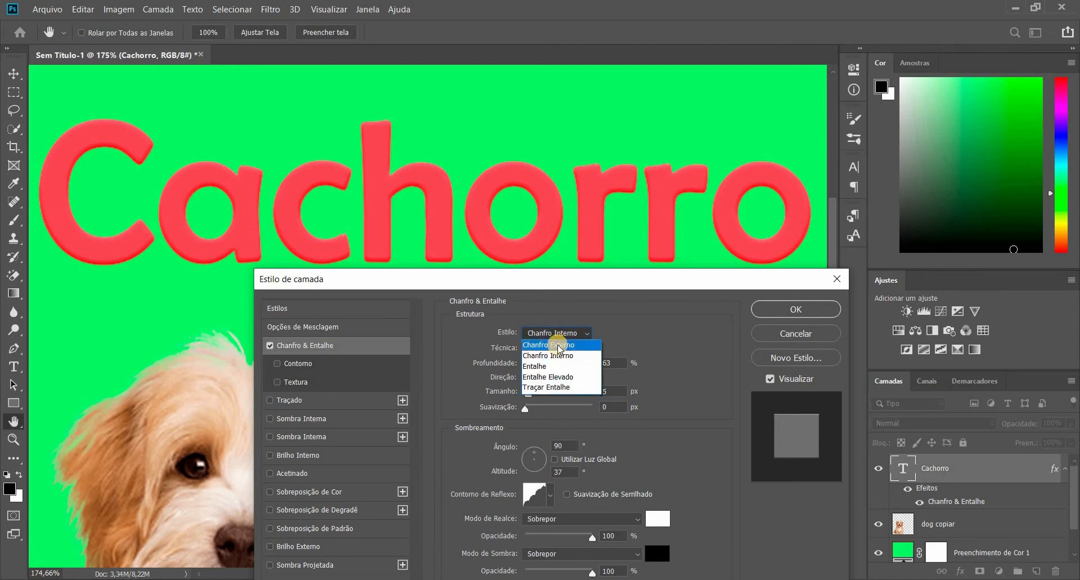
{"action": "left_click", "coordinate": [562, 344]}
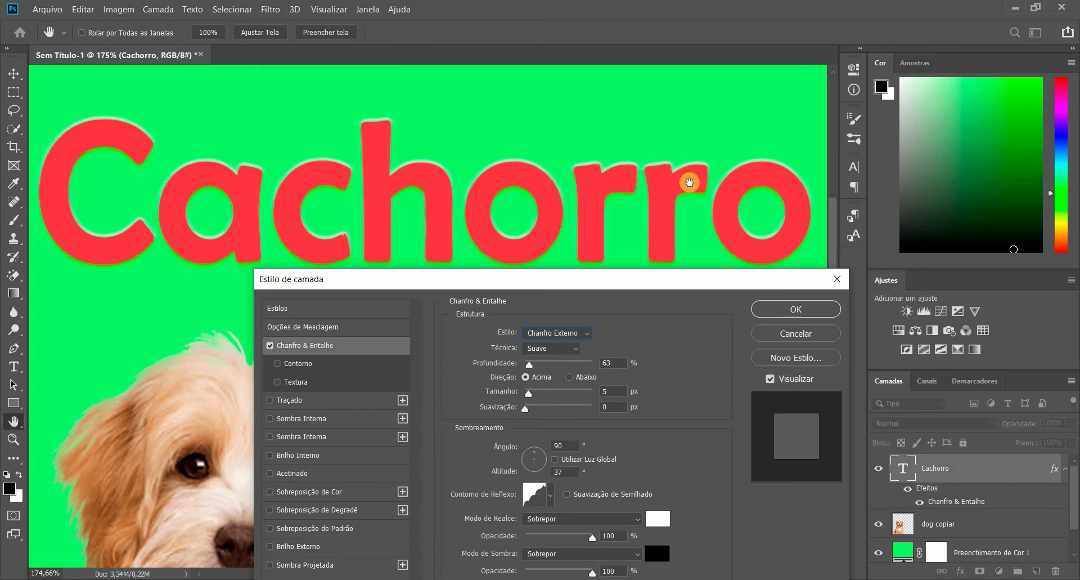
{"action": "left_click", "coordinate": [578, 332]}
{"action": "left_click", "coordinate": [557, 348]}
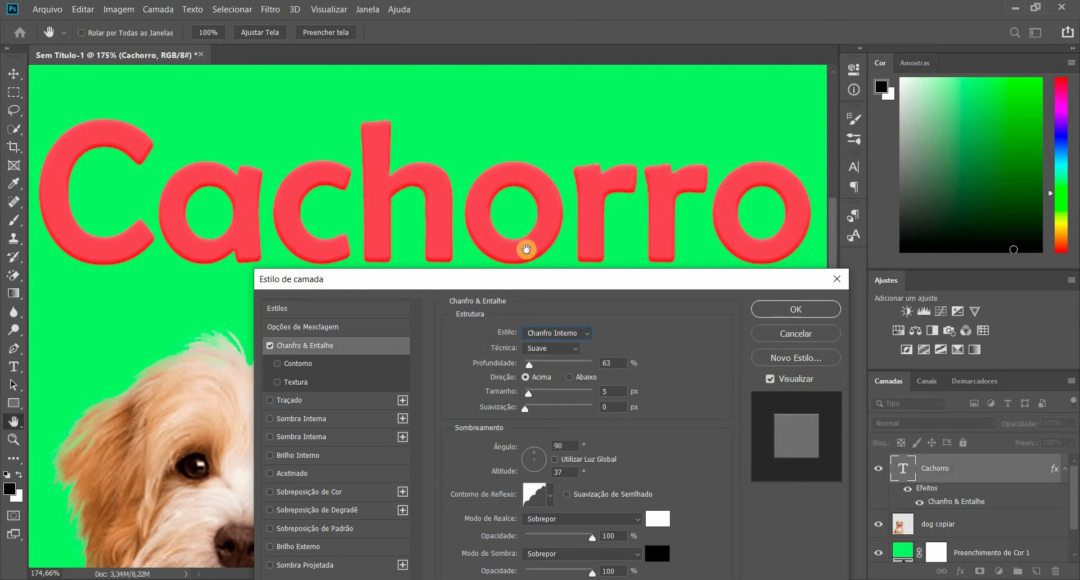
Step: Try the Entalhe, Entalhe Elevado and Traçar Entalhe styles on the text one after another
{"action": "left_click", "coordinate": [588, 339]}
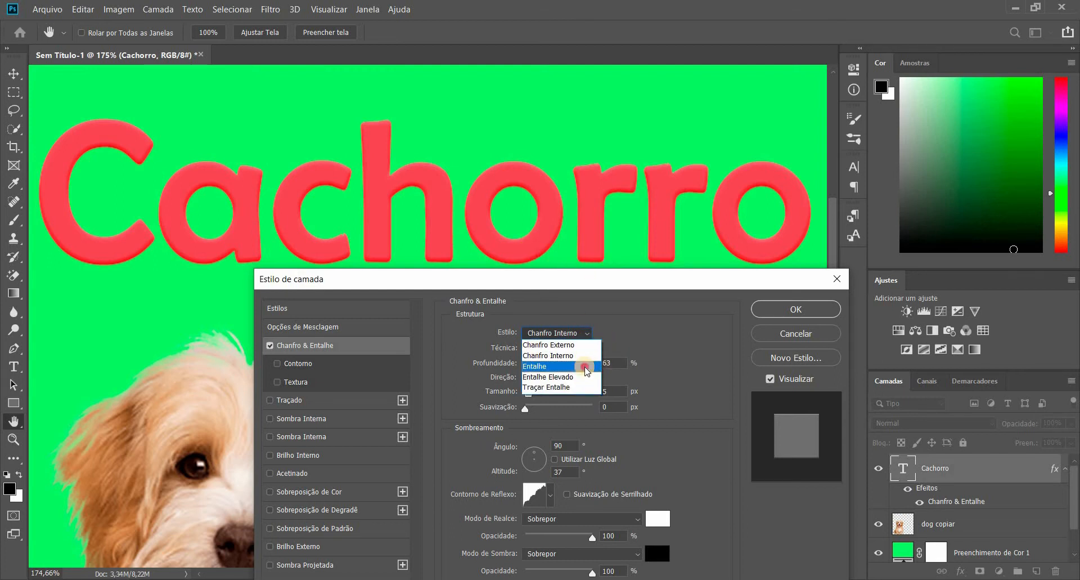
{"action": "left_click", "coordinate": [585, 367]}
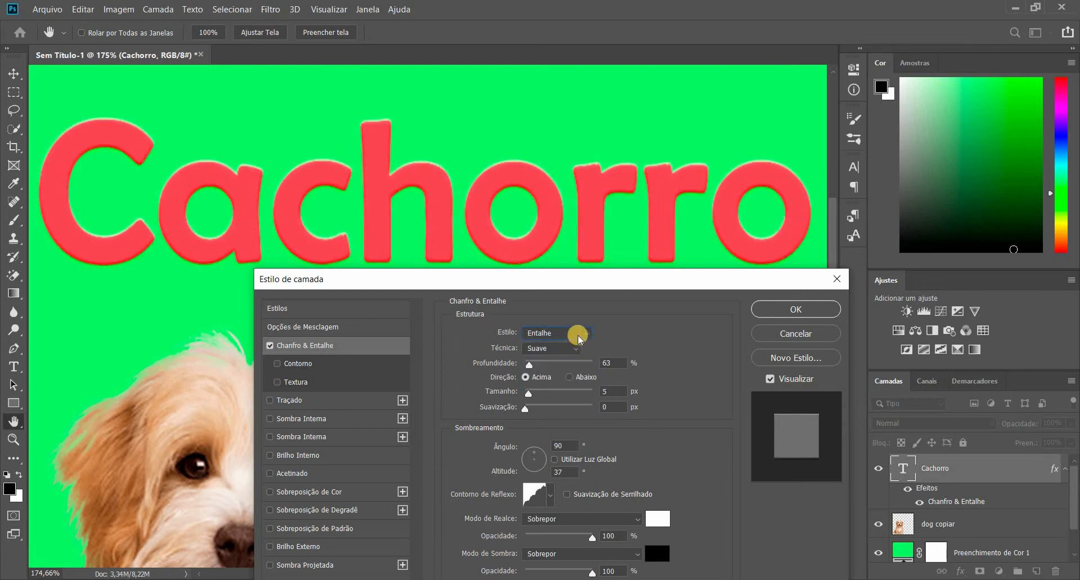
{"action": "left_click", "coordinate": [557, 332]}
{"action": "key", "text": "Return"}
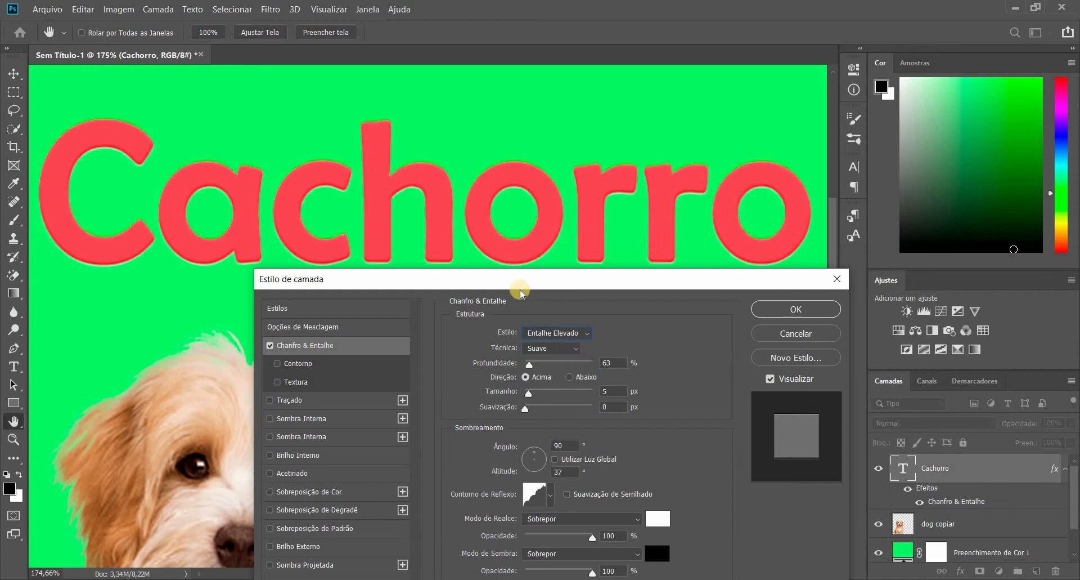
{"action": "left_click", "coordinate": [574, 333]}
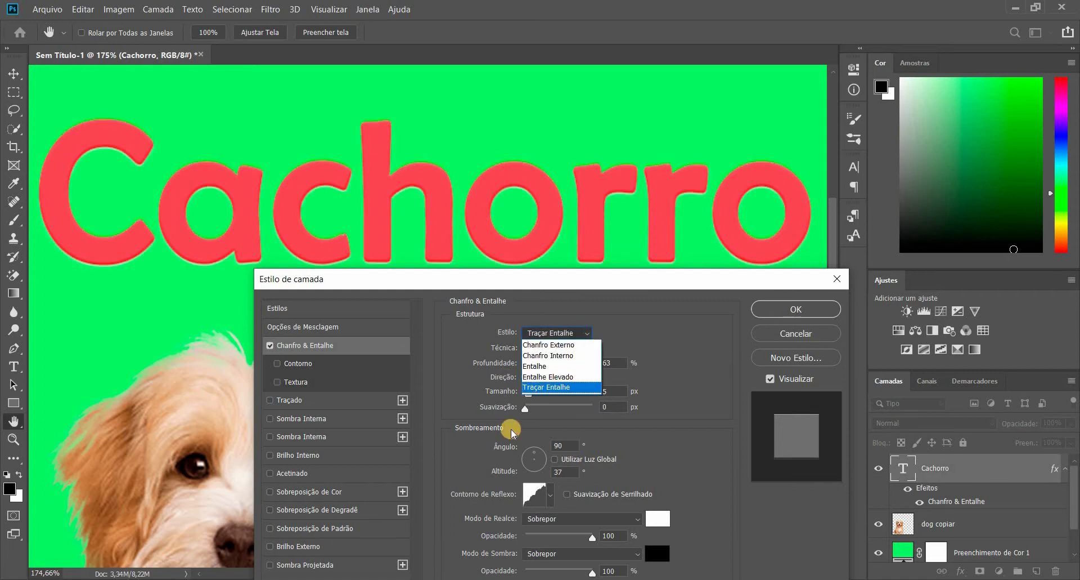
{"action": "left_click", "coordinate": [534, 387]}
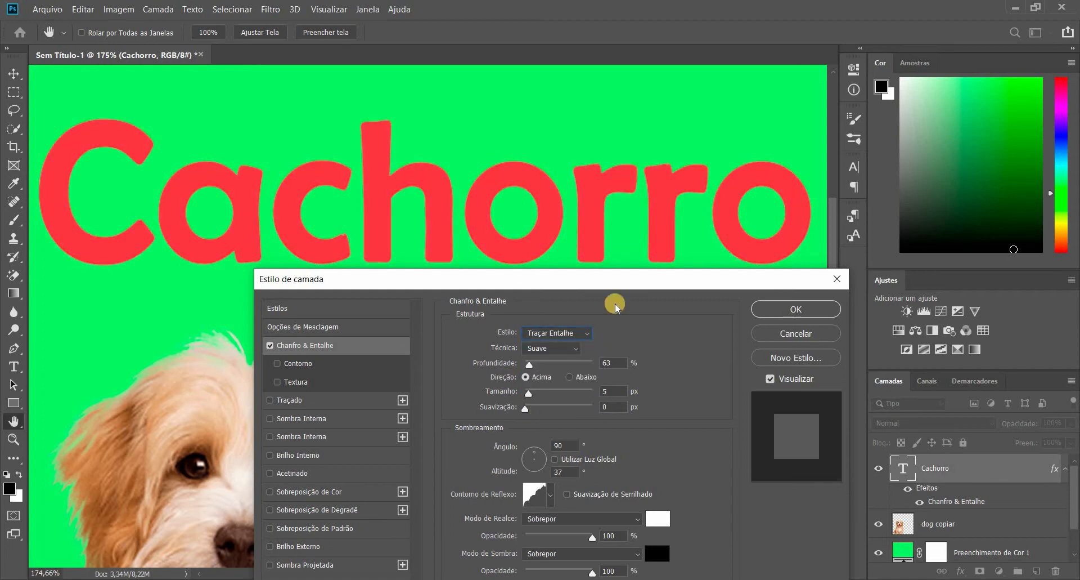
Step: Preview the Entalhe style again and set the bevel style back to Chanfro Interno
{"action": "left_click", "coordinate": [573, 333]}
{"action": "key", "text": "Down"}
{"action": "key", "text": "Down"}
{"action": "key", "text": "Down"}
{"action": "key", "text": "Return"}
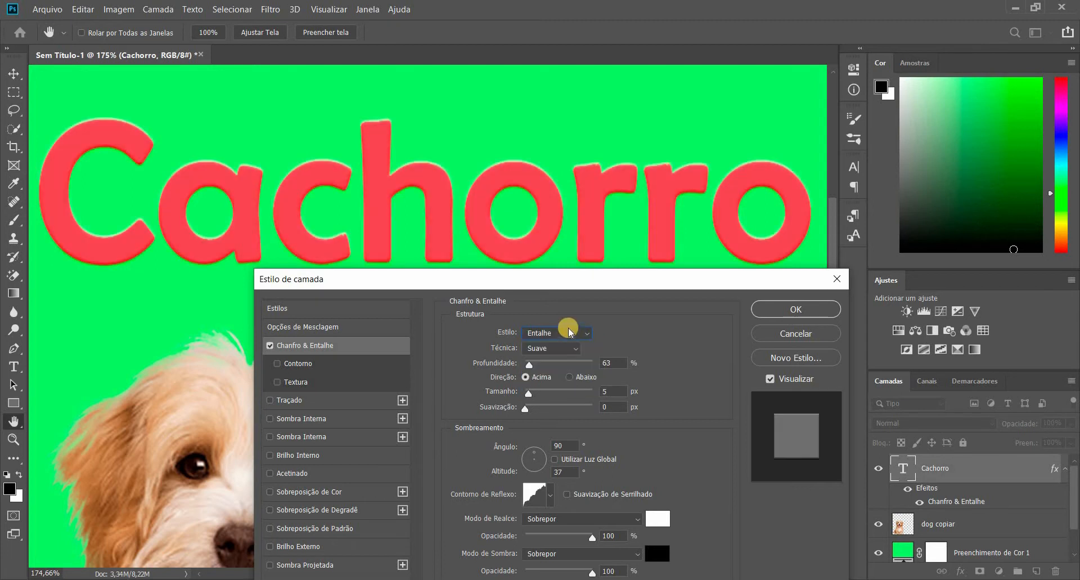
{"action": "left_click", "coordinate": [570, 332]}
{"action": "left_click", "coordinate": [559, 350]}
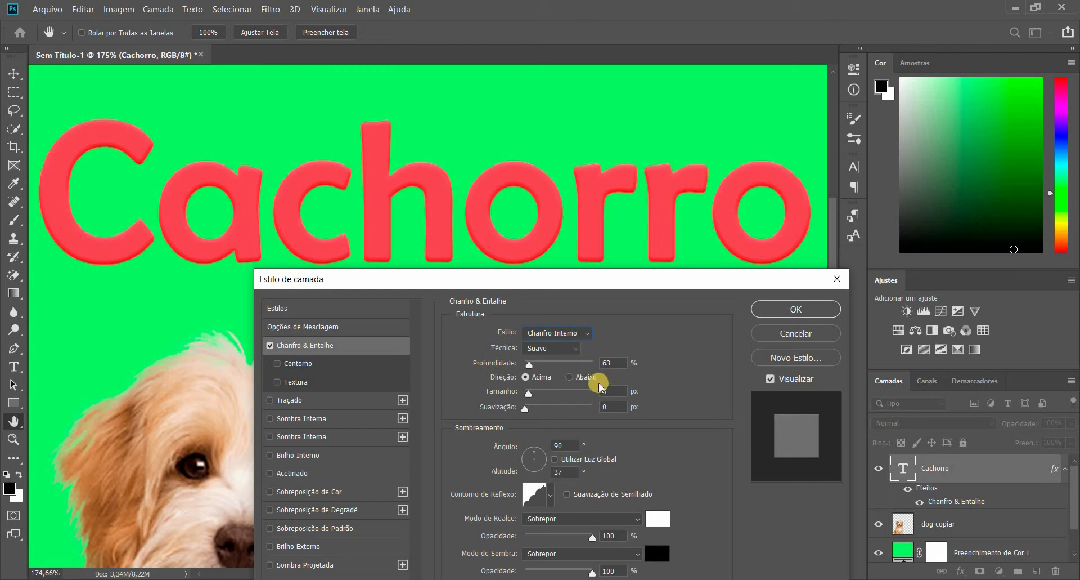
Step: Raise the bevel's Profundidade to 292% and its Tamanho to 24 px, trying 199% and 9 px on the way
{"action": "left_click_drag", "start_coordinate": [530, 365], "coordinate": [538, 365]}
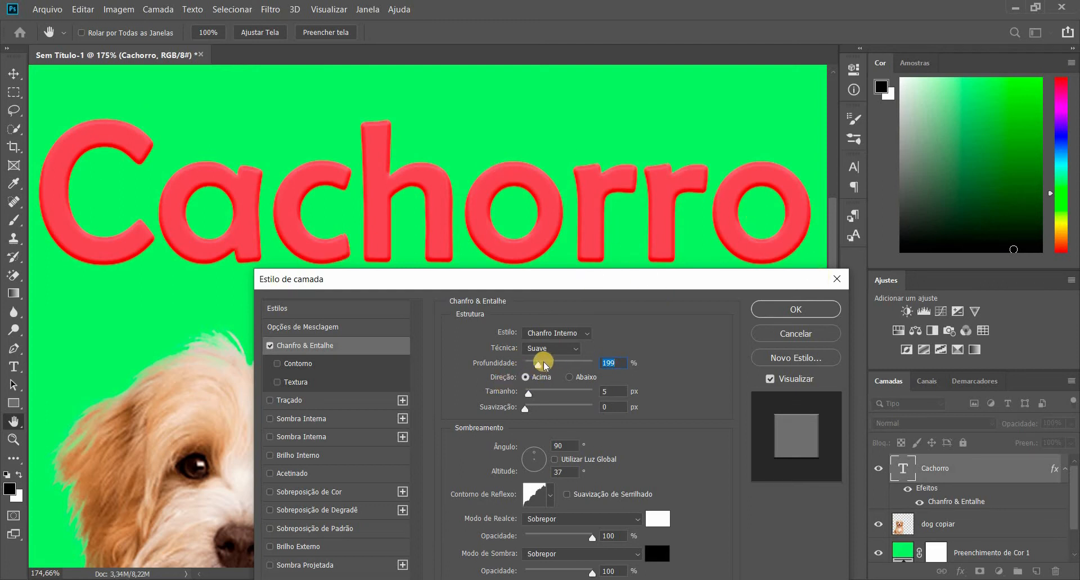
{"action": "left_click_drag", "start_coordinate": [541, 366], "coordinate": [545, 365]}
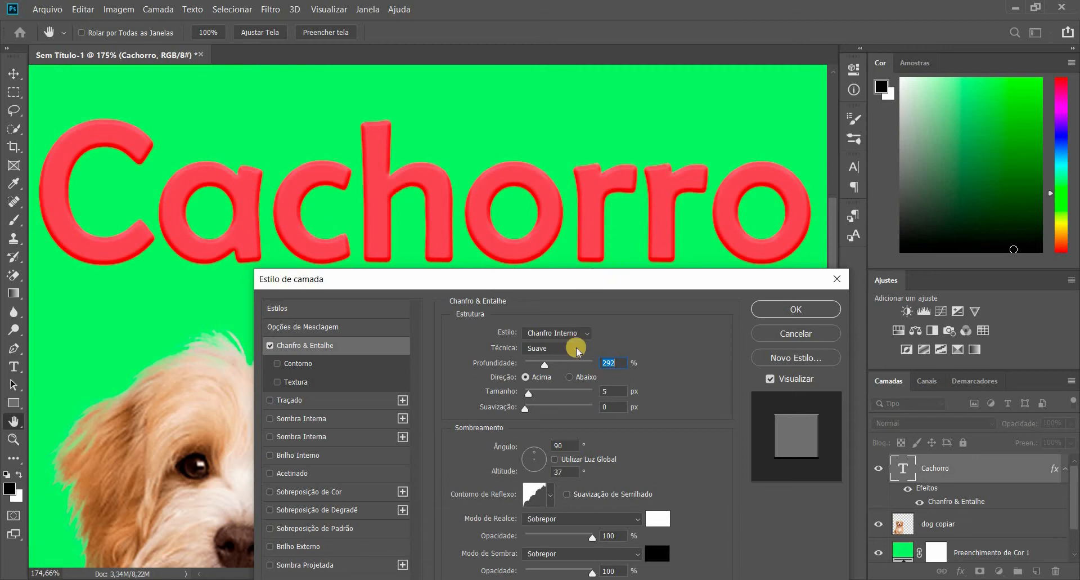
{"action": "left_click", "coordinate": [532, 395]}
{"action": "left_click_drag", "start_coordinate": [531, 396], "coordinate": [533, 396]}
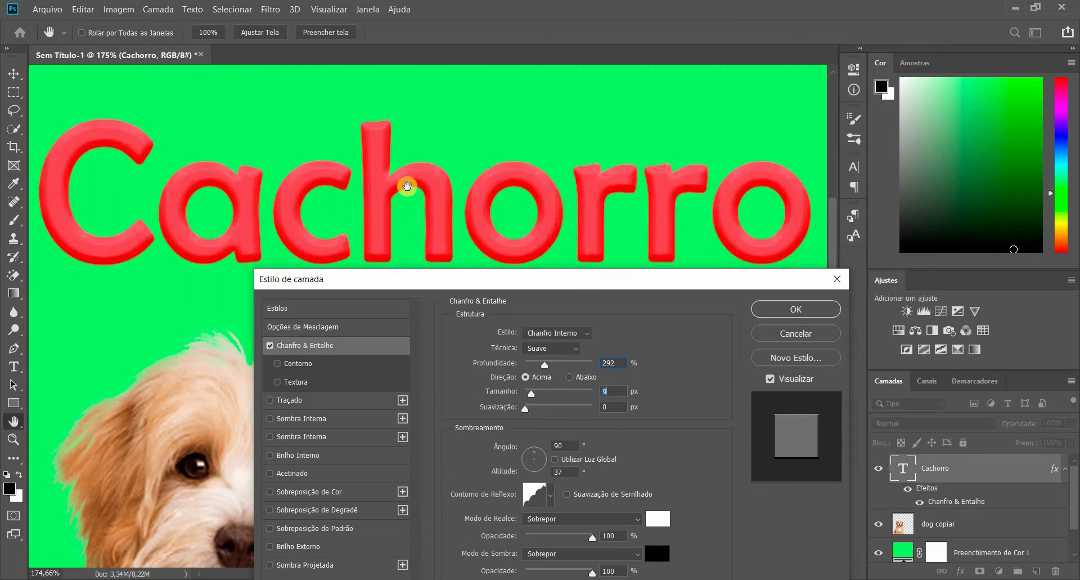
{"action": "left_click", "coordinate": [536, 398]}
{"action": "left_click_drag", "start_coordinate": [535, 397], "coordinate": [539, 398]}
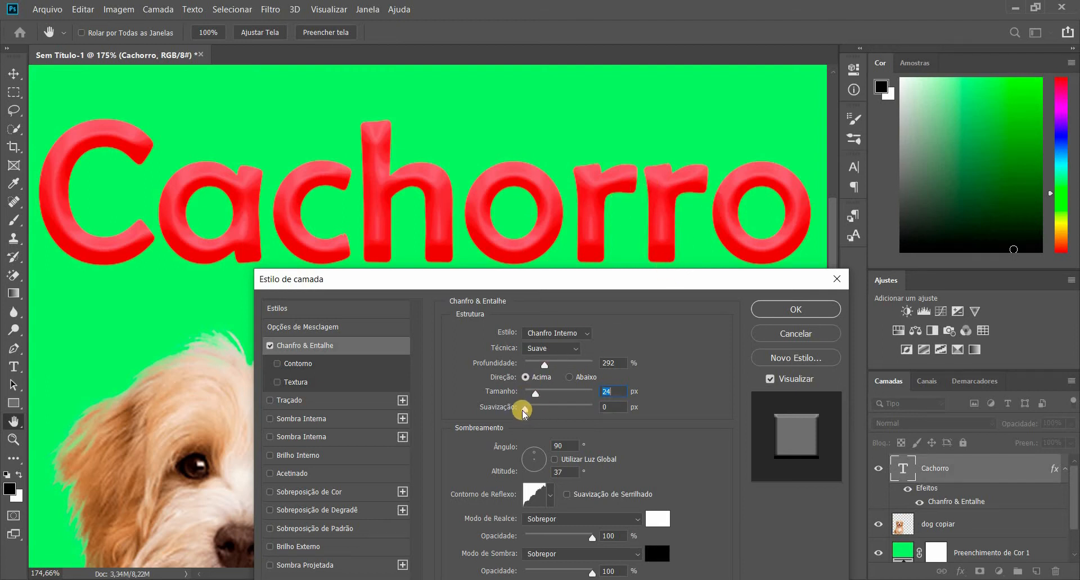
Step: Try the bevel's Suavização at 7 px and 11 px, and settle on 6 px with Tamanho back at 5 px
{"action": "left_click_drag", "start_coordinate": [527, 411], "coordinate": [558, 412]}
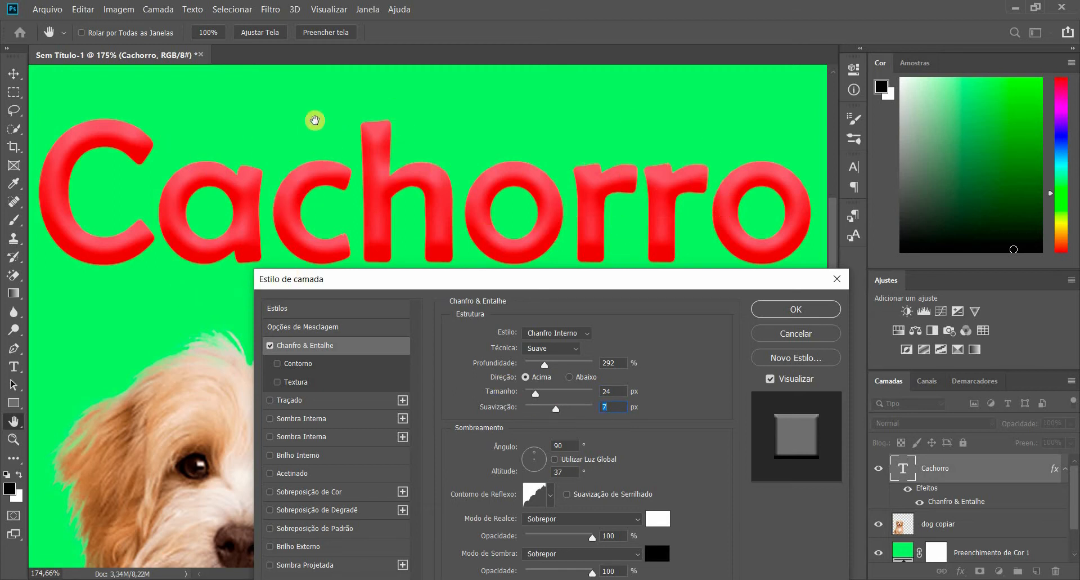
{"action": "left_click_drag", "start_coordinate": [577, 411], "coordinate": [583, 407]}
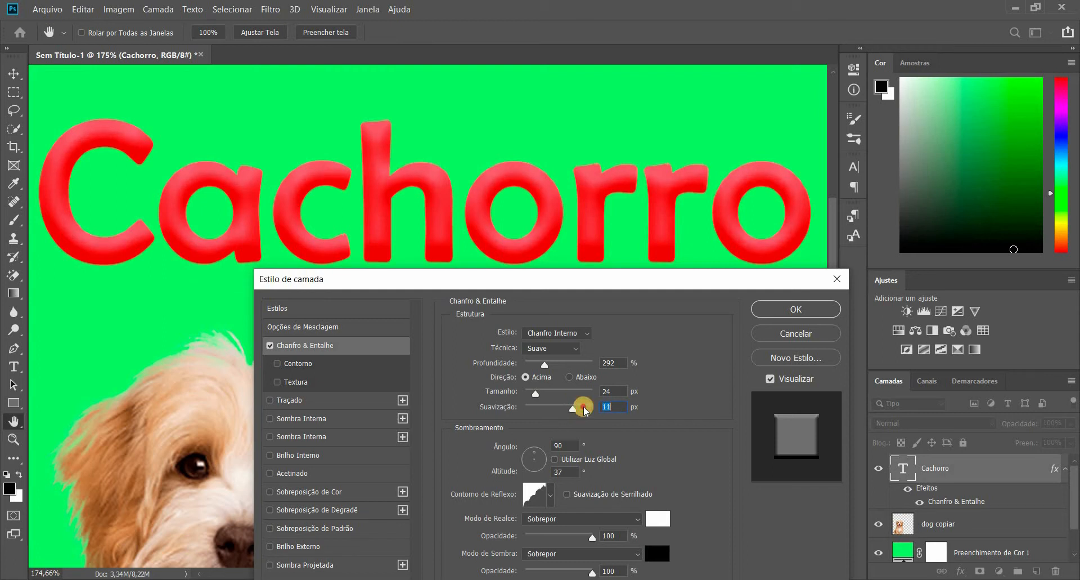
{"action": "left_click_drag", "start_coordinate": [571, 413], "coordinate": [528, 401]}
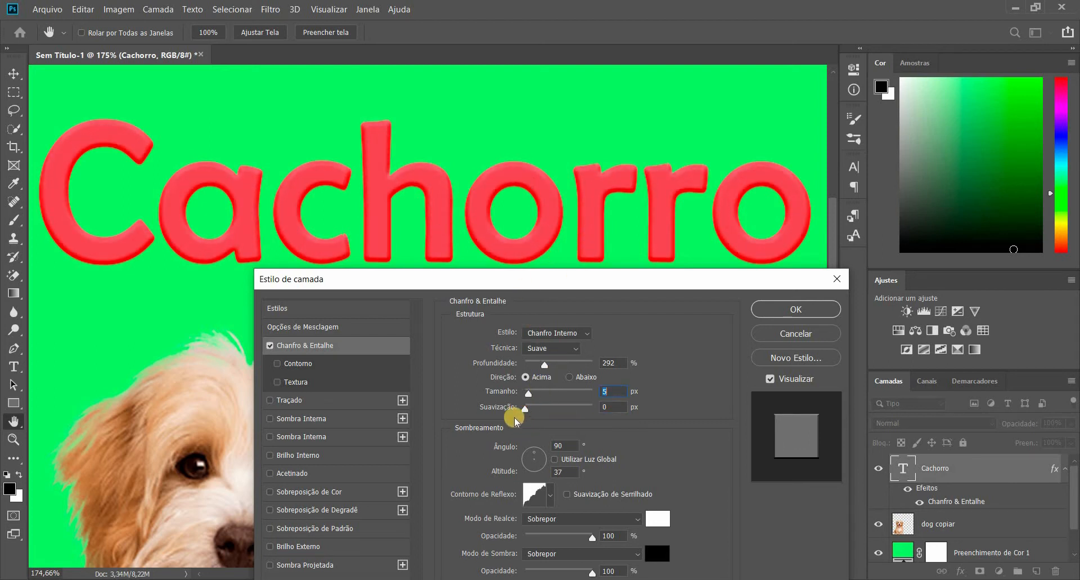
{"action": "left_click_drag", "start_coordinate": [489, 407], "coordinate": [498, 410]}
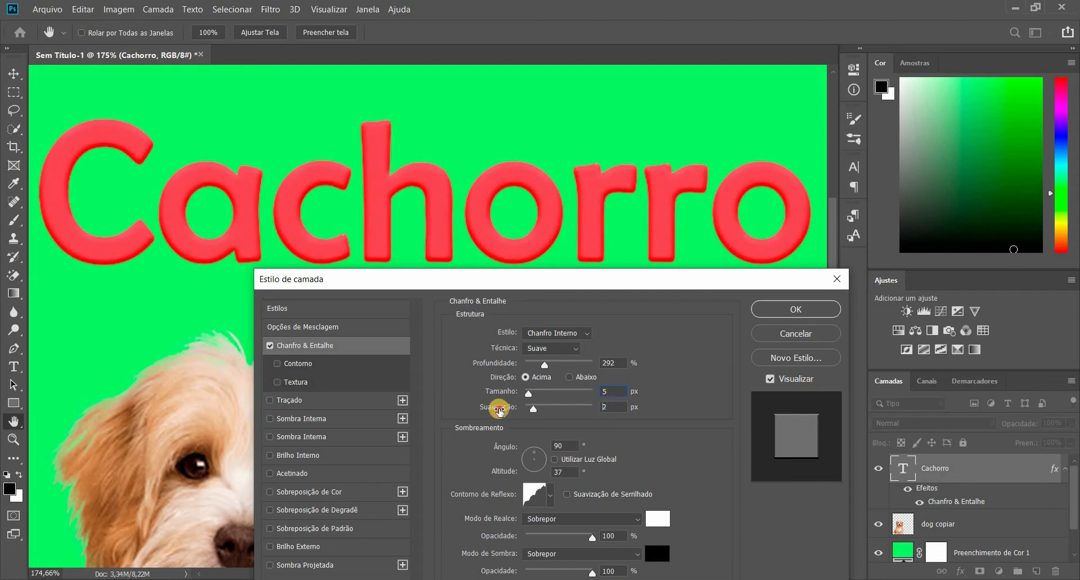
{"action": "left_click_drag", "start_coordinate": [563, 409], "coordinate": [548, 410]}
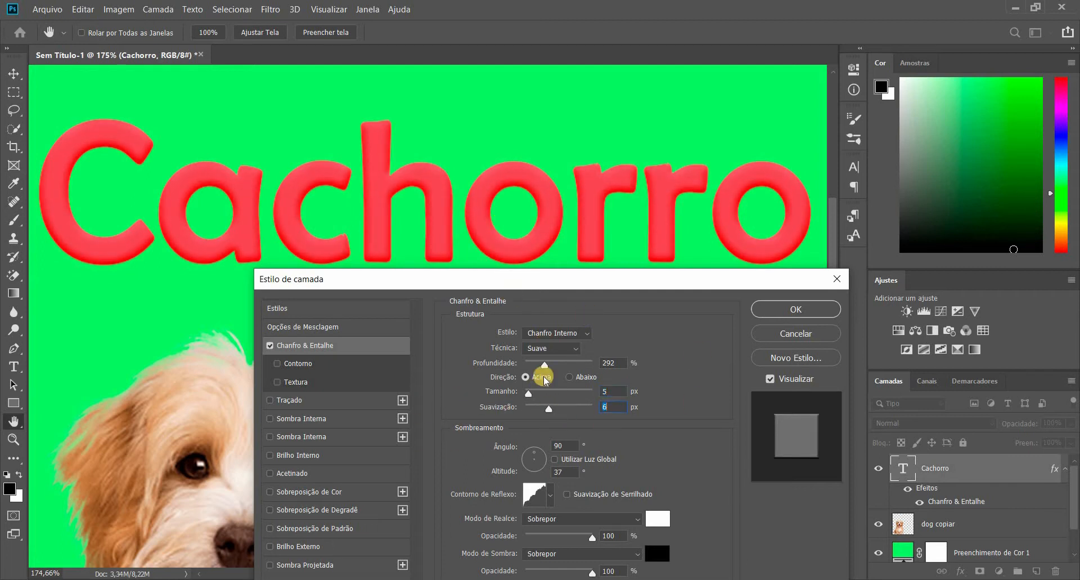
Step: Try different light directions for the bevel's shading and settle on an Ângulo of 47° with an Altitude of 37°
{"action": "left_click_drag", "start_coordinate": [595, 288], "coordinate": [596, 285]}
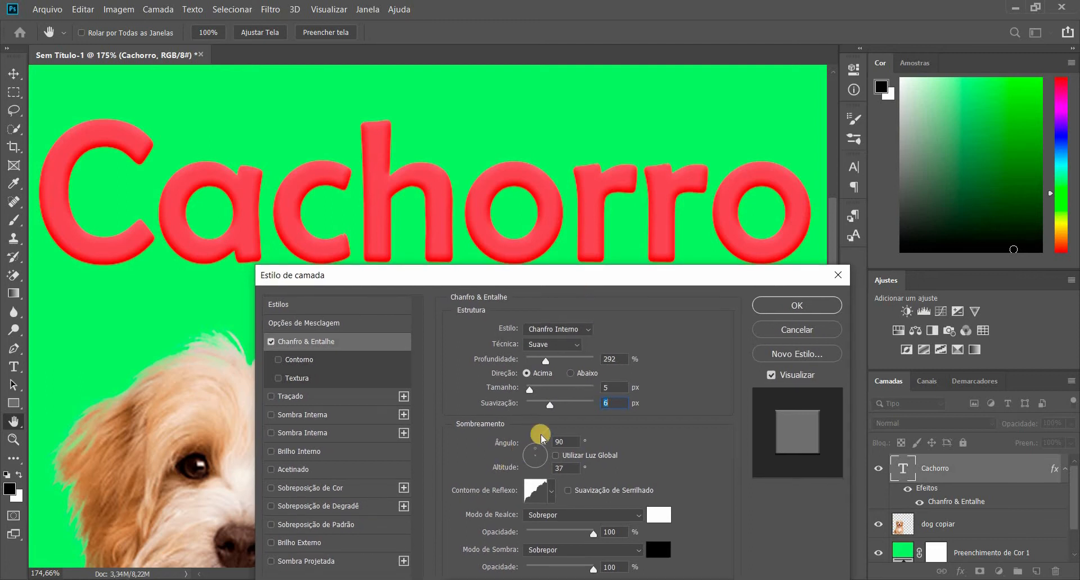
{"action": "left_click_drag", "start_coordinate": [765, 275], "coordinate": [926, 210]}
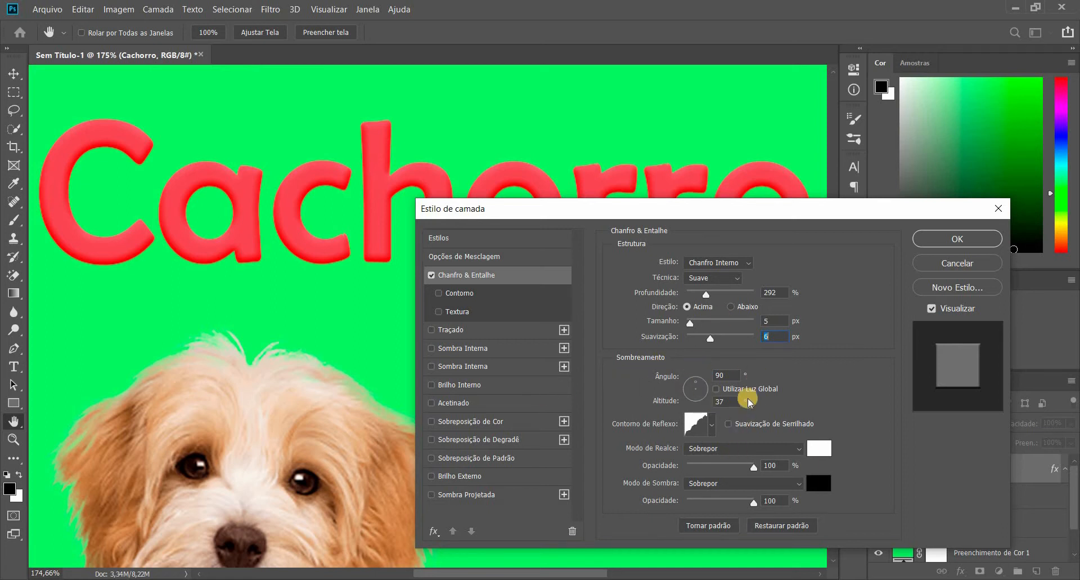
{"action": "left_click_drag", "start_coordinate": [739, 218], "coordinate": [729, 276]}
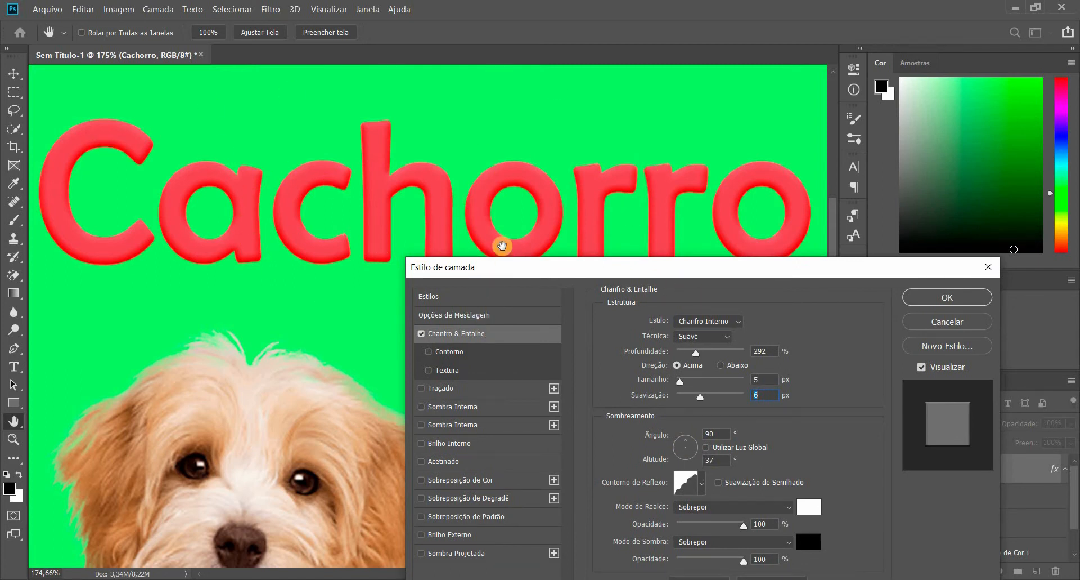
{"action": "left_click", "coordinate": [692, 445]}
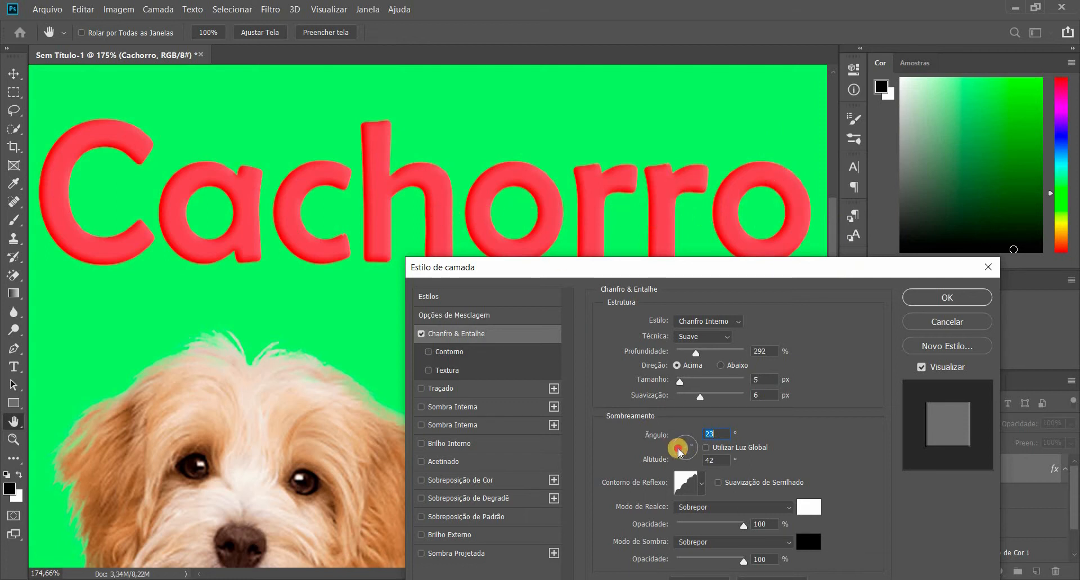
{"action": "left_click_drag", "start_coordinate": [679, 451], "coordinate": [677, 449]}
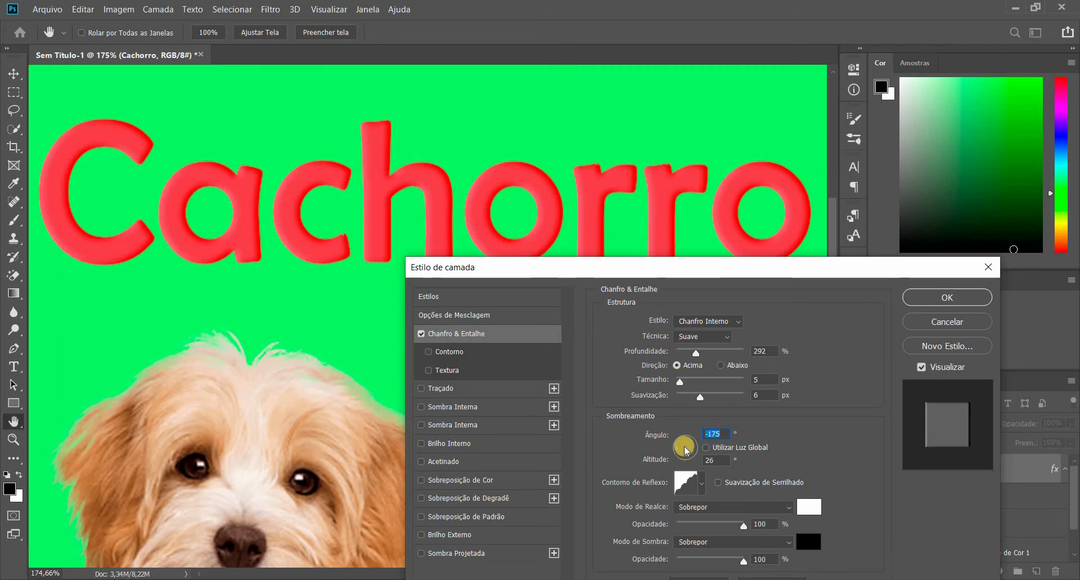
{"action": "mouse_move", "coordinate": [686, 449]}
{"action": "left_mouse_down"}
{"action": "mouse_move", "coordinate": [689, 461]}
{"action": "mouse_move", "coordinate": [678, 448]}
{"action": "mouse_move", "coordinate": [695, 438]}
{"action": "left_mouse_up"}
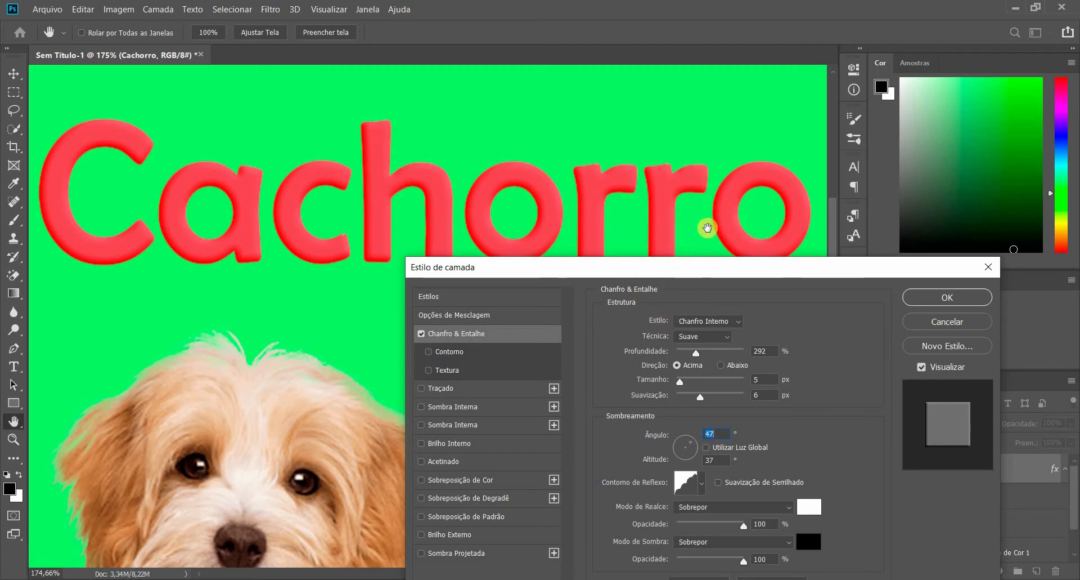
Step: Lower the bevel's Profundidade to 220%, and try the Cinzel Sólido and Cinzel Suave techniques before returning to Suave
{"action": "left_click_drag", "start_coordinate": [695, 354], "coordinate": [693, 353]}
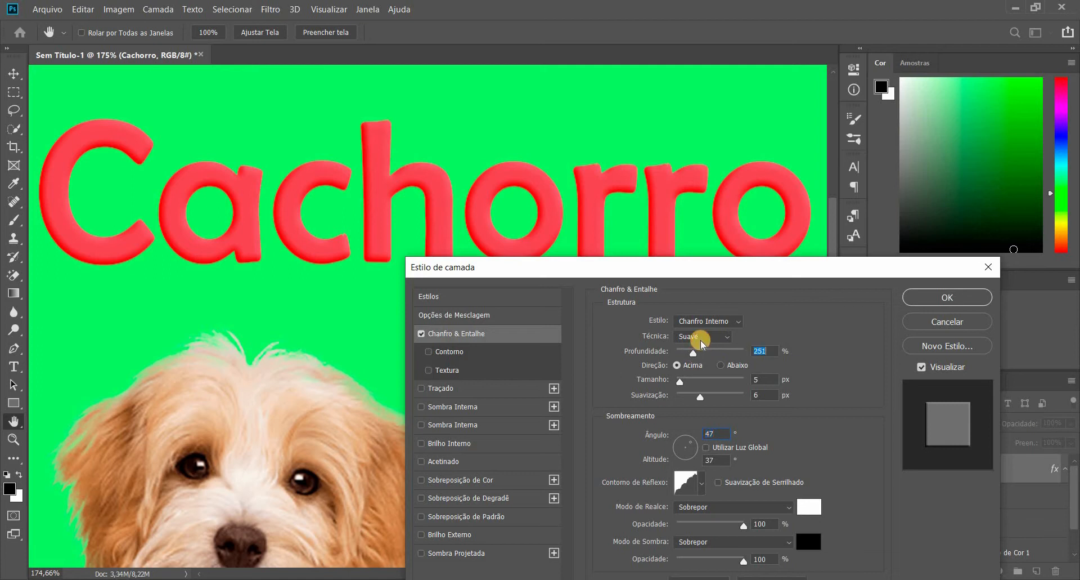
{"action": "left_click", "coordinate": [703, 338]}
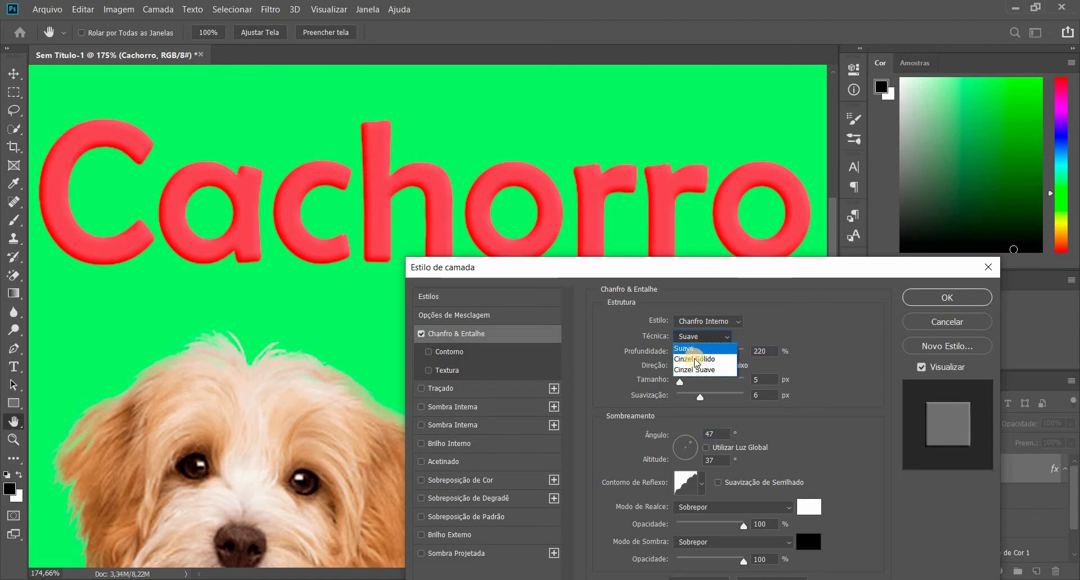
{"action": "left_click", "coordinate": [698, 358]}
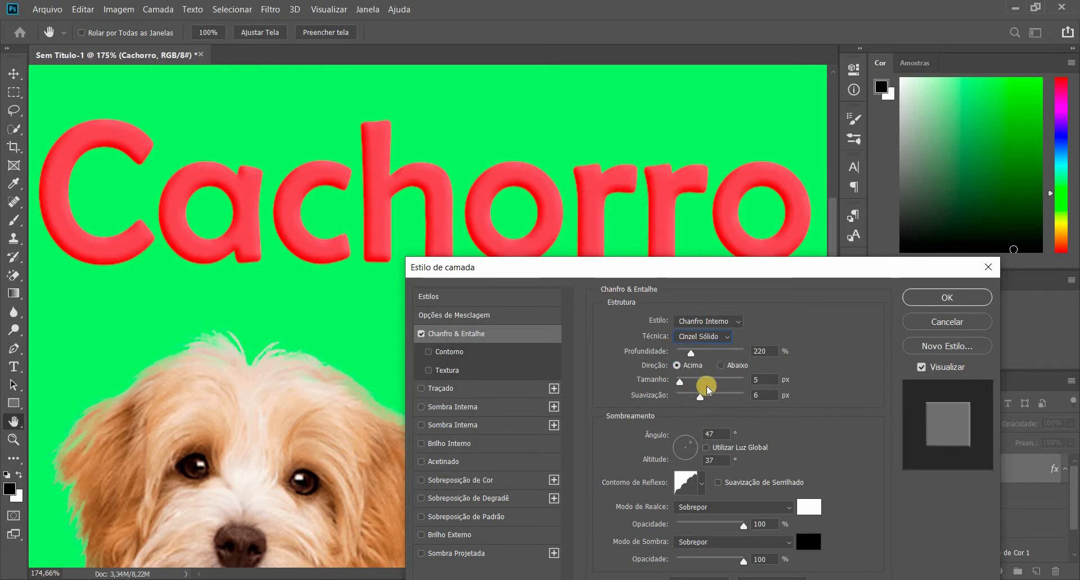
{"action": "left_click", "coordinate": [714, 341]}
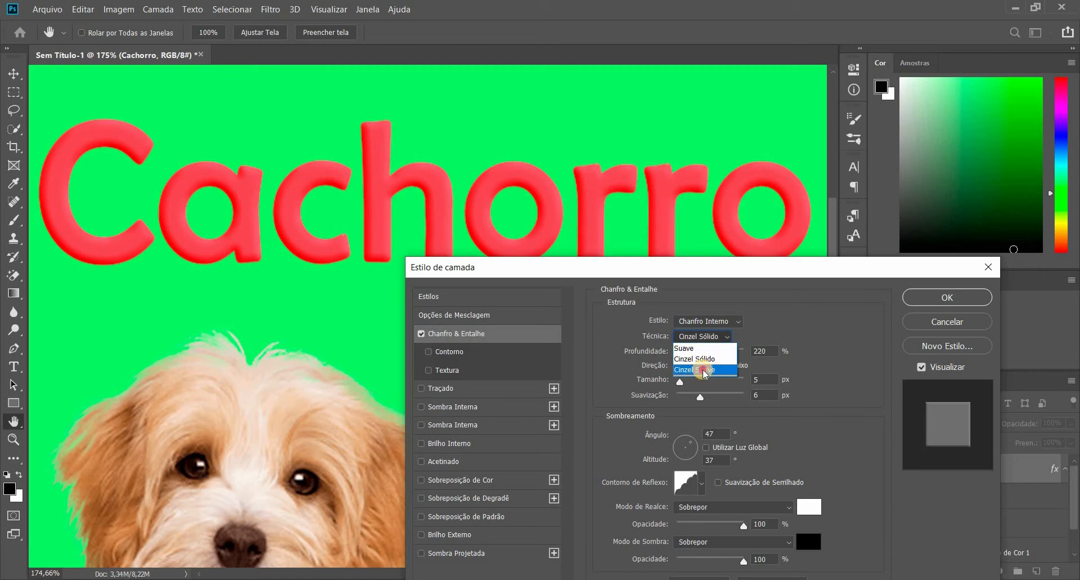
{"action": "left_click", "coordinate": [700, 369]}
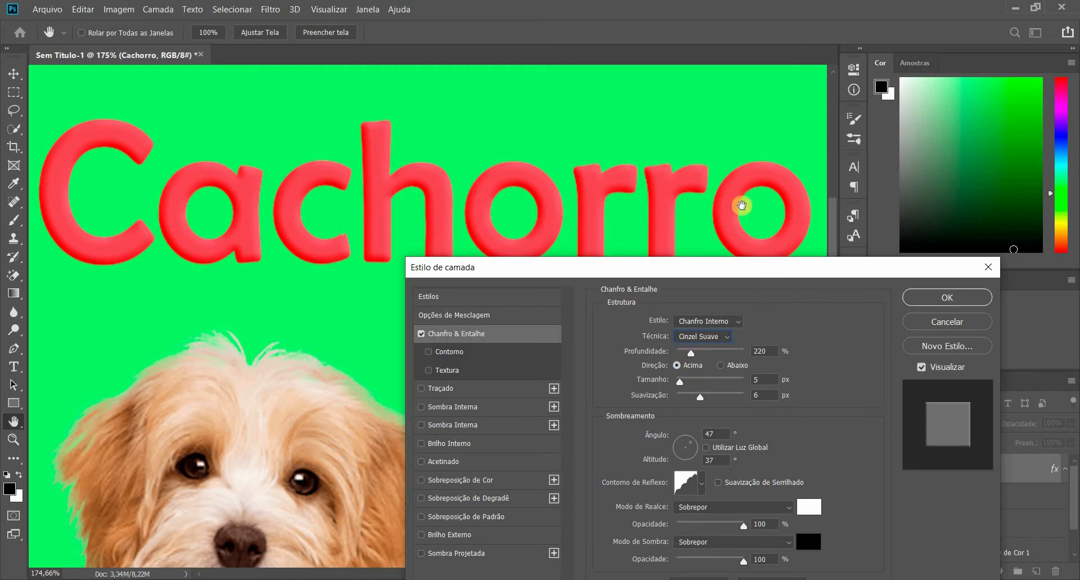
{"action": "left_click", "coordinate": [722, 344]}
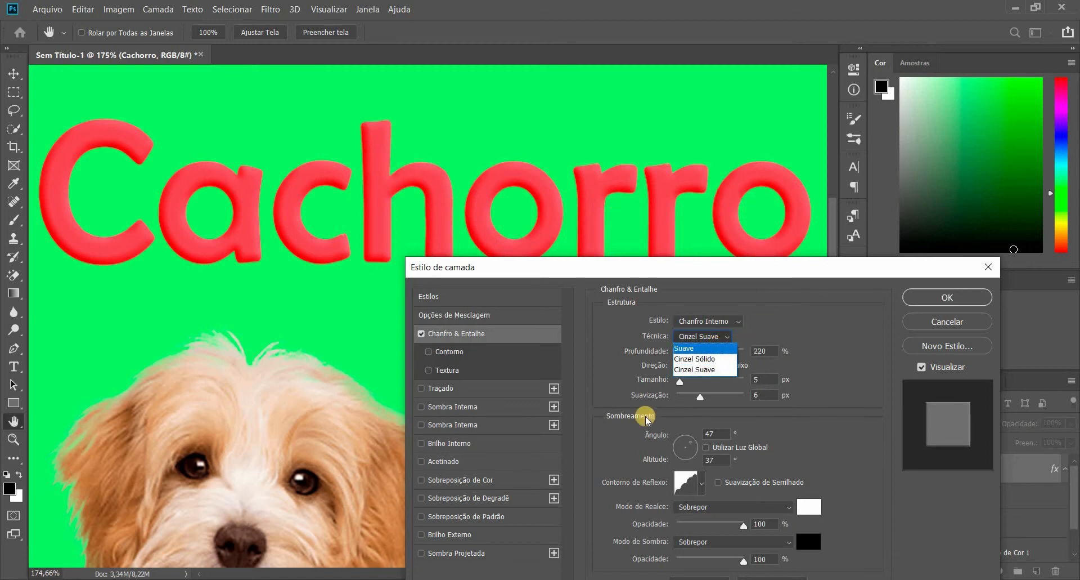
{"action": "left_click", "coordinate": [710, 347]}
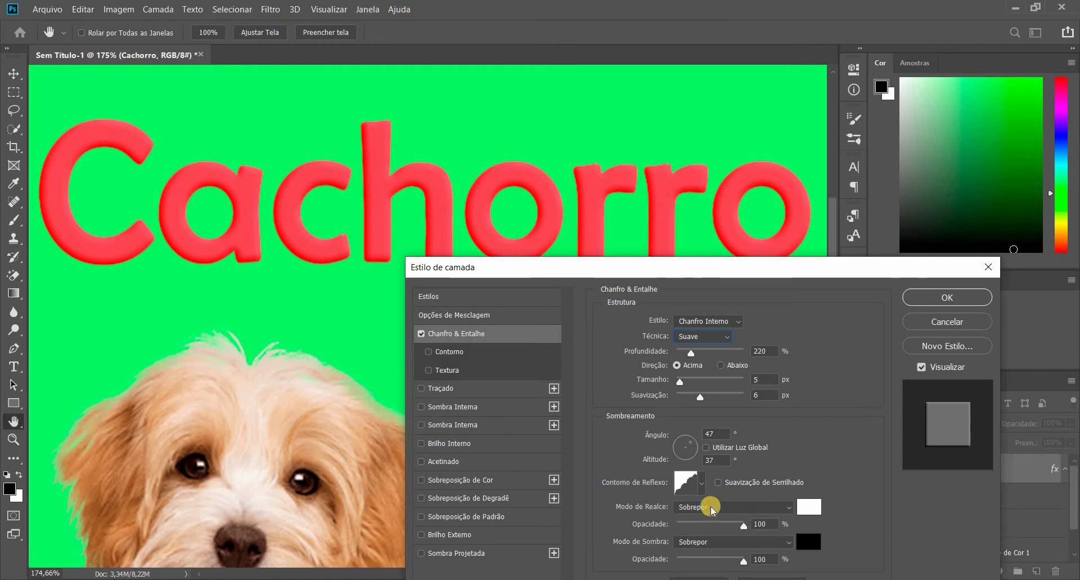
Step: Try several Contorno de Reflexo presets on the text and return to the stepped, rounded contour
{"action": "left_click", "coordinate": [701, 485]}
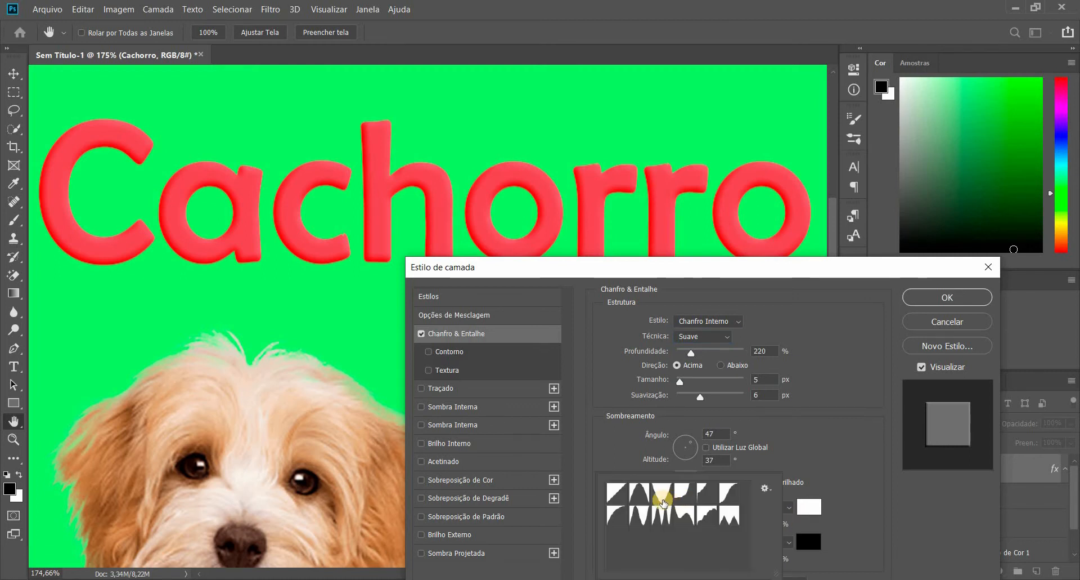
{"action": "left_click", "coordinate": [661, 496]}
{"action": "left_click", "coordinate": [639, 495]}
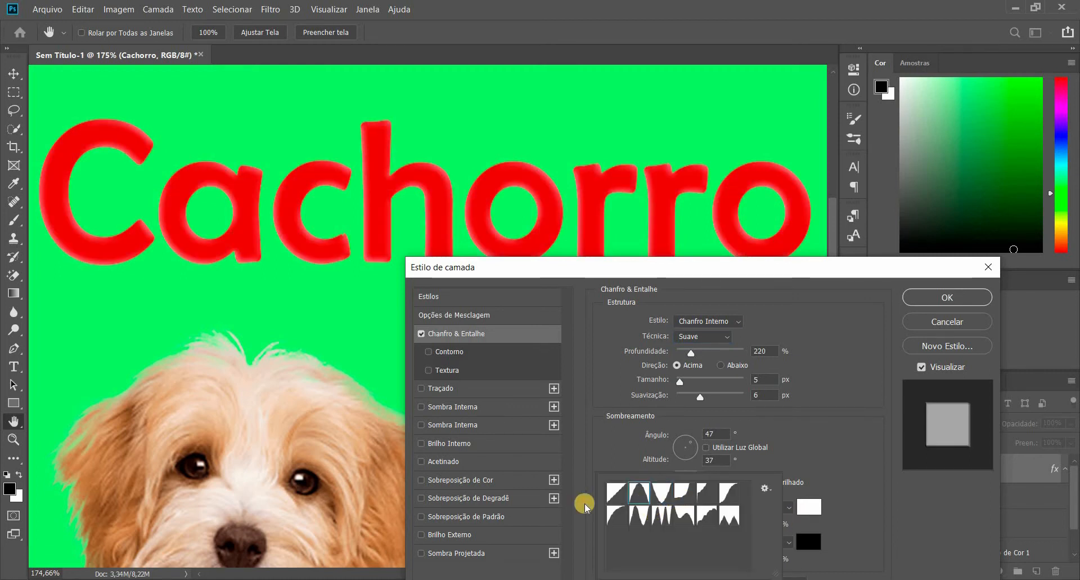
{"action": "left_click", "coordinate": [615, 515]}
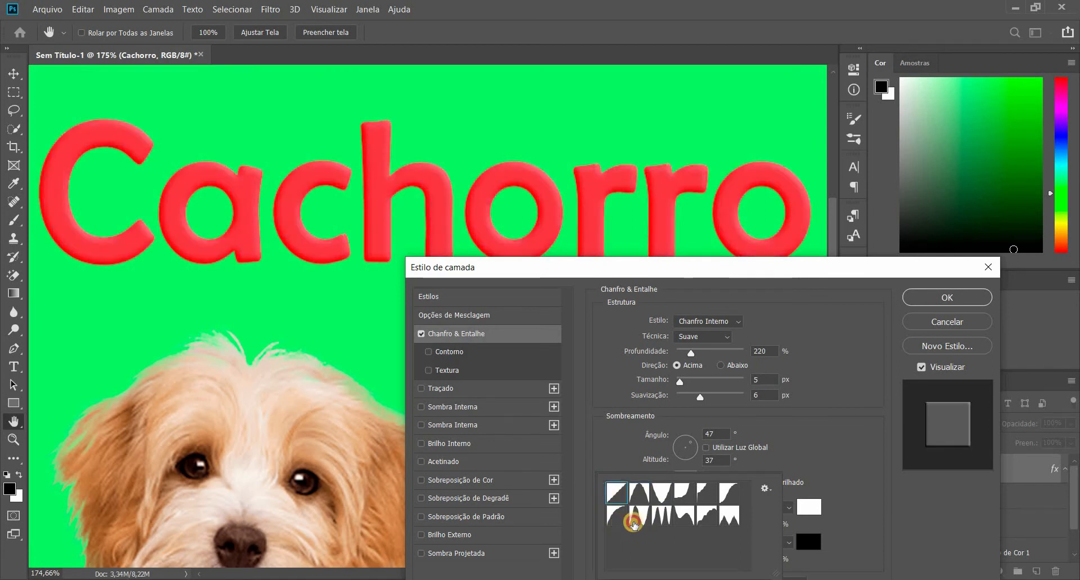
{"action": "left_click", "coordinate": [688, 497]}
{"action": "left_click", "coordinate": [711, 497]}
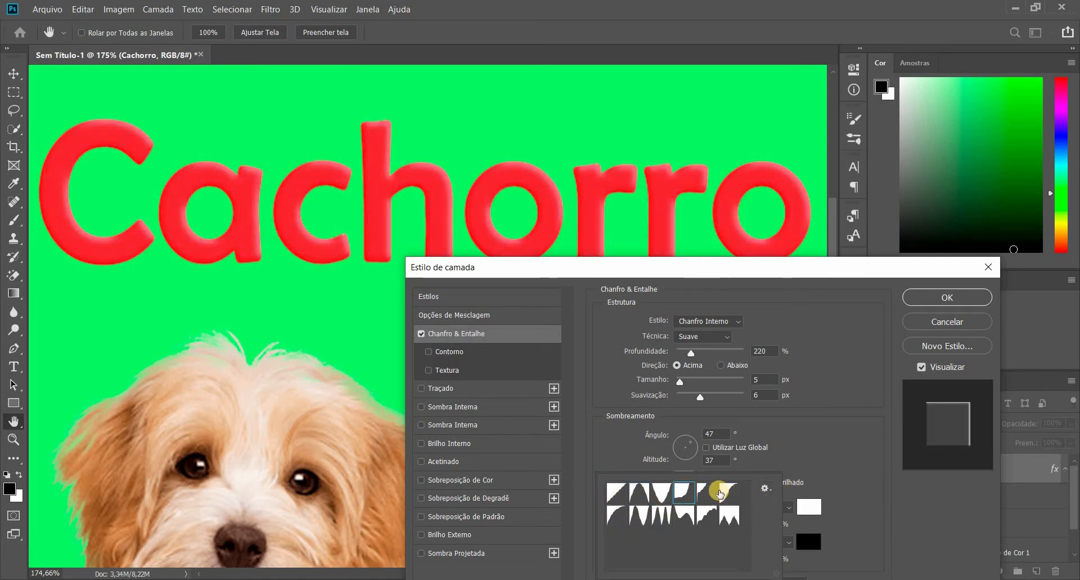
{"action": "left_click", "coordinate": [711, 496]}
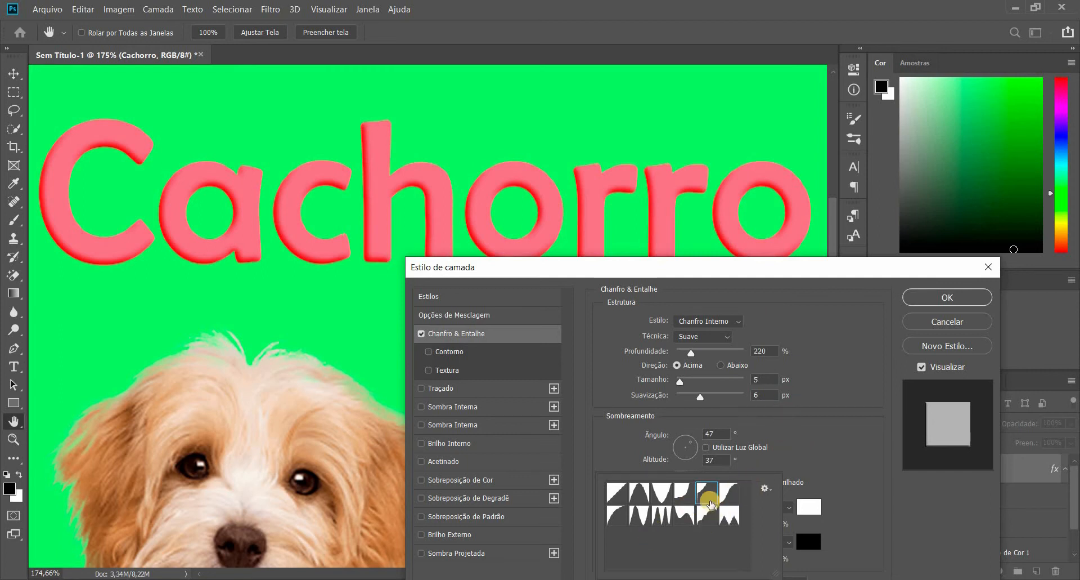
{"action": "left_click", "coordinate": [706, 515]}
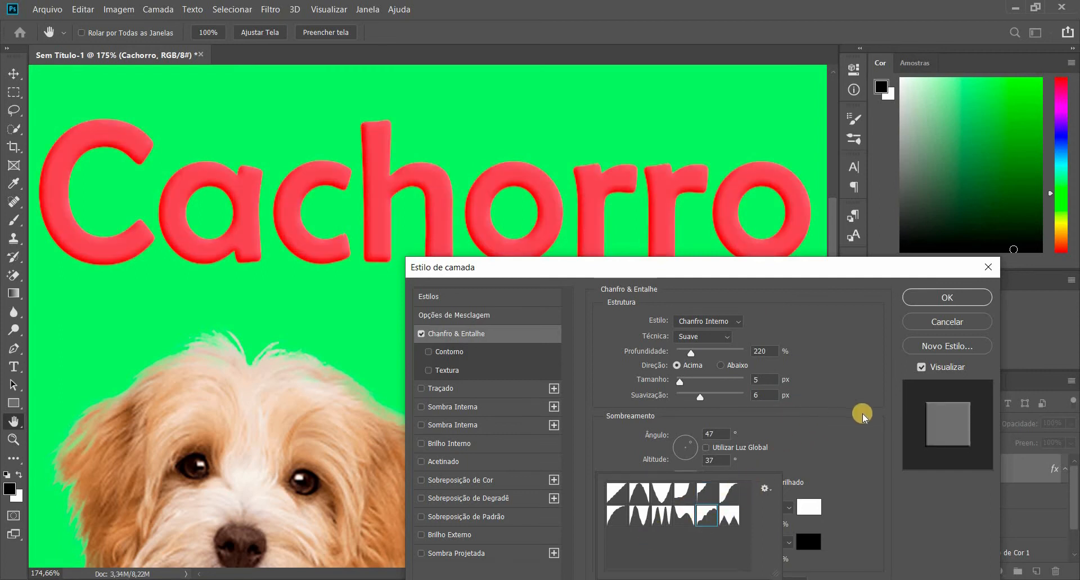
{"action": "left_click", "coordinate": [838, 458]}
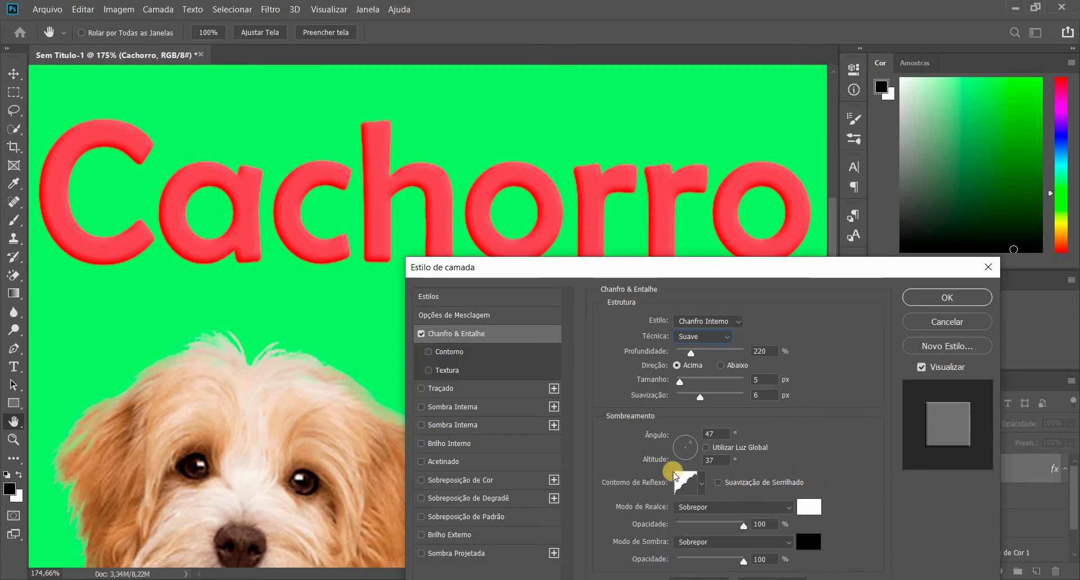
Step: Enable the Contorno option of Chanfro & Entalhe and adjust its Escala, trying 60% and 13%
{"action": "left_click", "coordinate": [482, 353]}
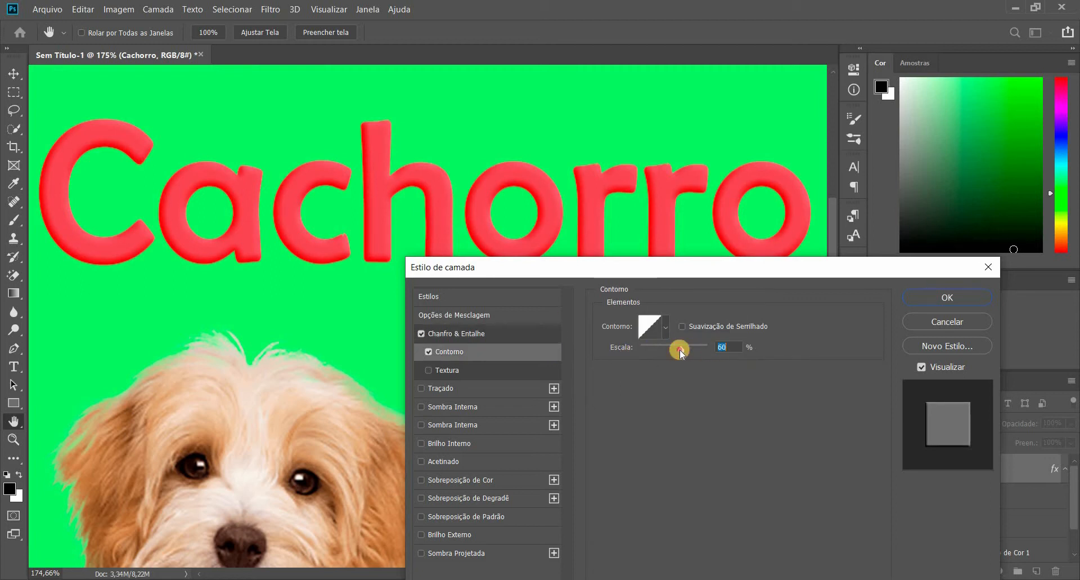
{"action": "left_click", "coordinate": [639, 352]}
{"action": "left_click_drag", "start_coordinate": [640, 353], "coordinate": [649, 352]}
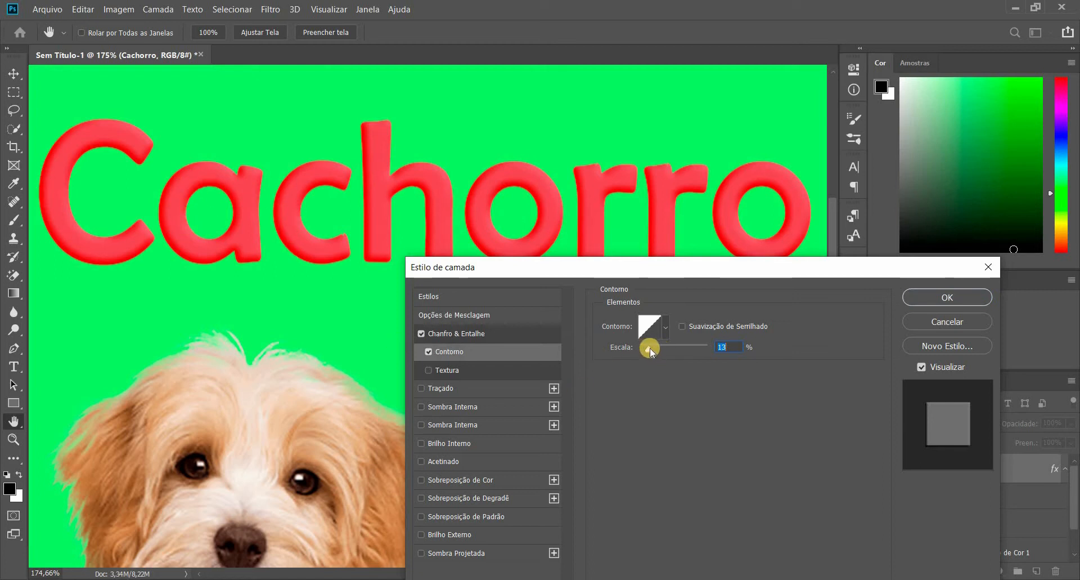
{"action": "mouse_move", "coordinate": [669, 347]}
{"action": "left_mouse_down"}
{"action": "mouse_move", "coordinate": [647, 345]}
{"action": "mouse_move", "coordinate": [657, 345]}
{"action": "left_mouse_up"}
Step: Try the inverted-cone shape as the bevel's Contorno and replace it with the fourth preset in the first row
{"action": "left_click", "coordinate": [666, 326]}
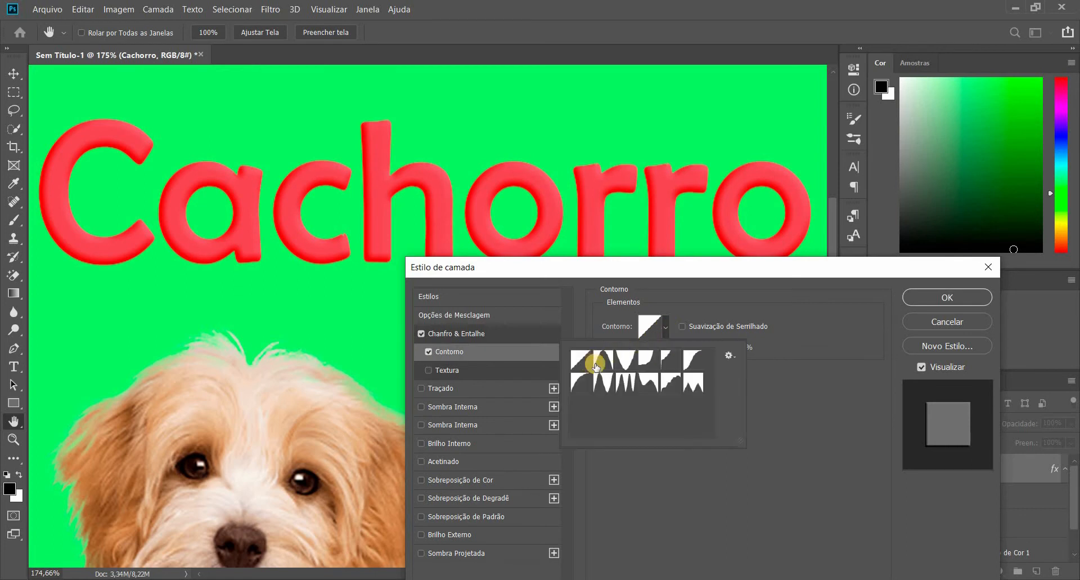
{"action": "left_click", "coordinate": [606, 364]}
{"action": "double_click", "coordinate": [626, 366]}
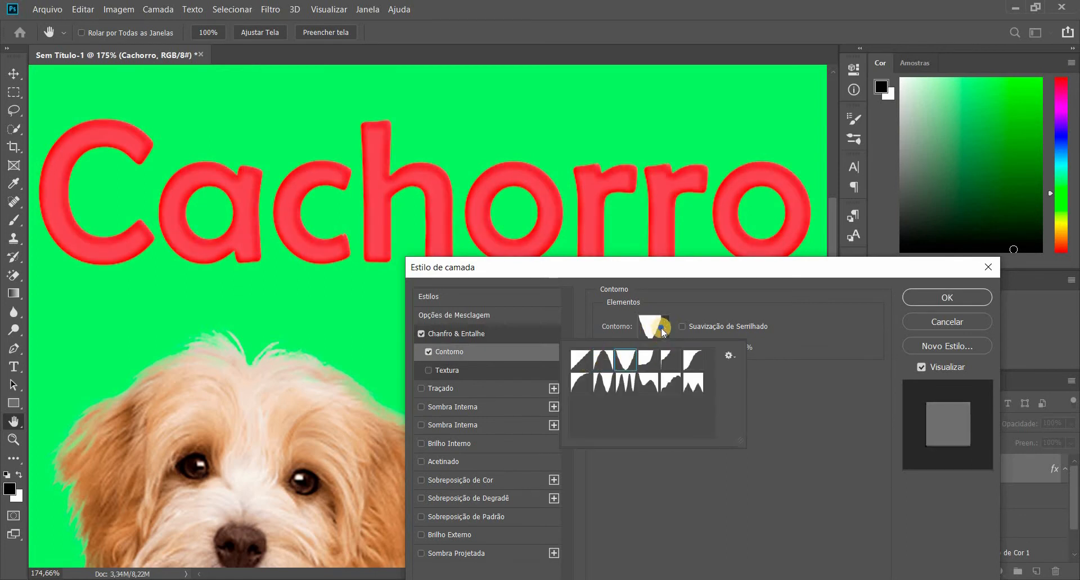
{"action": "left_click", "coordinate": [661, 365]}
{"action": "left_click", "coordinate": [666, 327]}
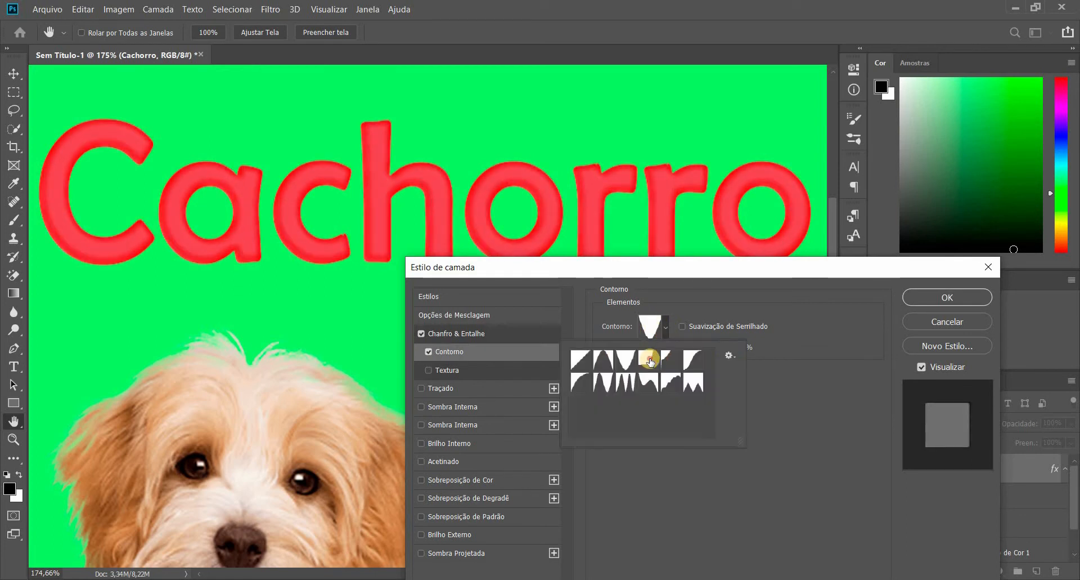
{"action": "left_click", "coordinate": [648, 359]}
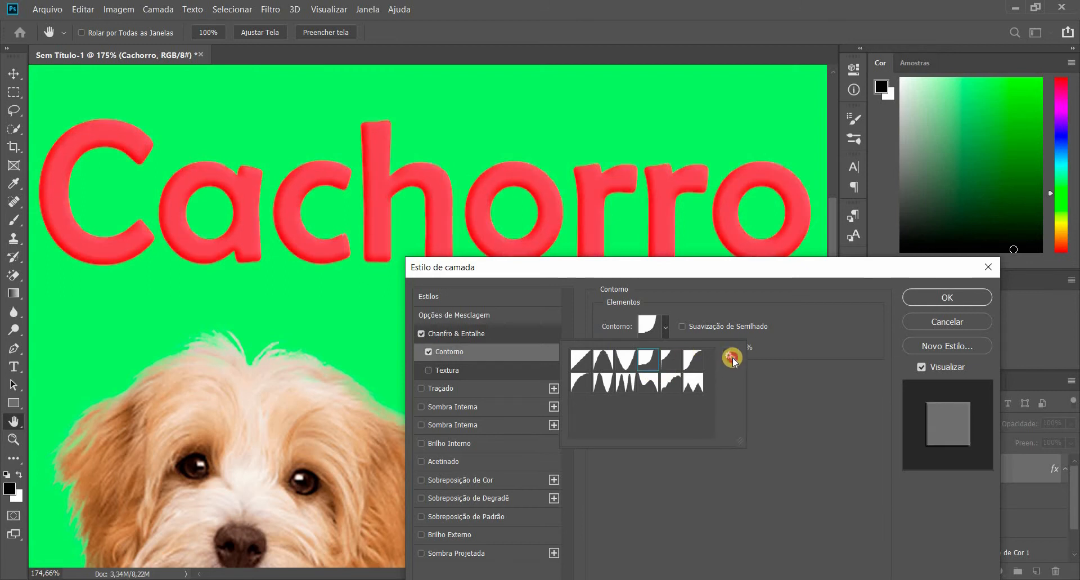
Step: Try the fifth preset in the second row as the bevel's Contorno, return to the linear preset and disable Contorno
{"action": "left_click", "coordinate": [733, 356]}
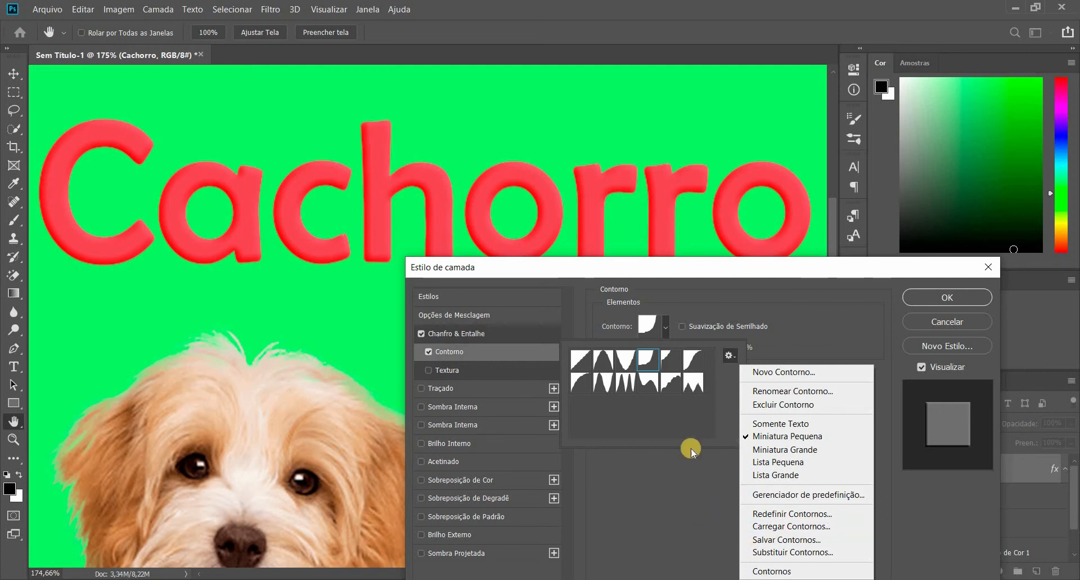
{"action": "left_click", "coordinate": [671, 386]}
{"action": "left_click", "coordinate": [671, 383]}
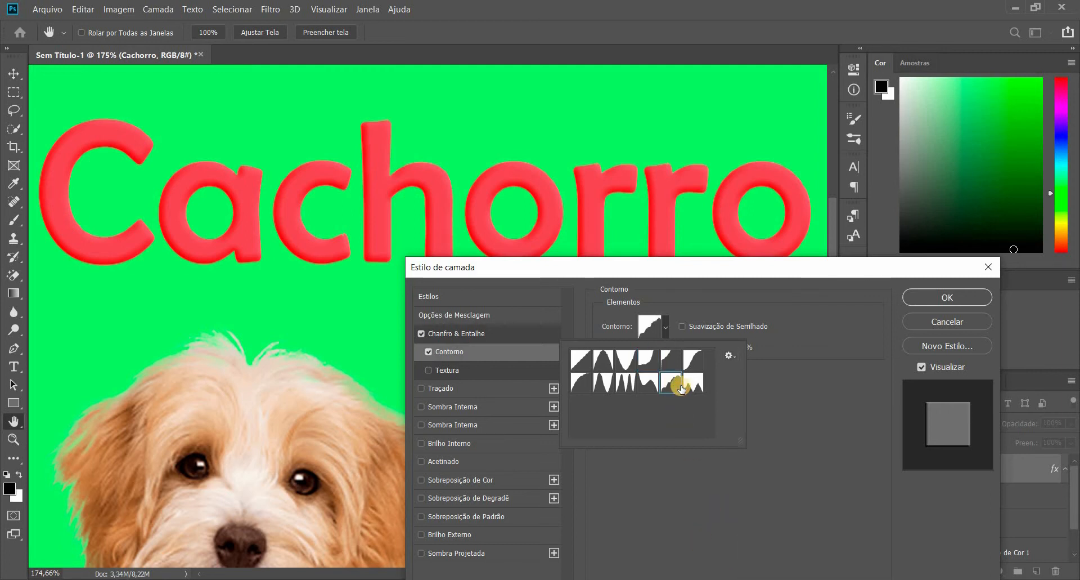
{"action": "left_click", "coordinate": [582, 366]}
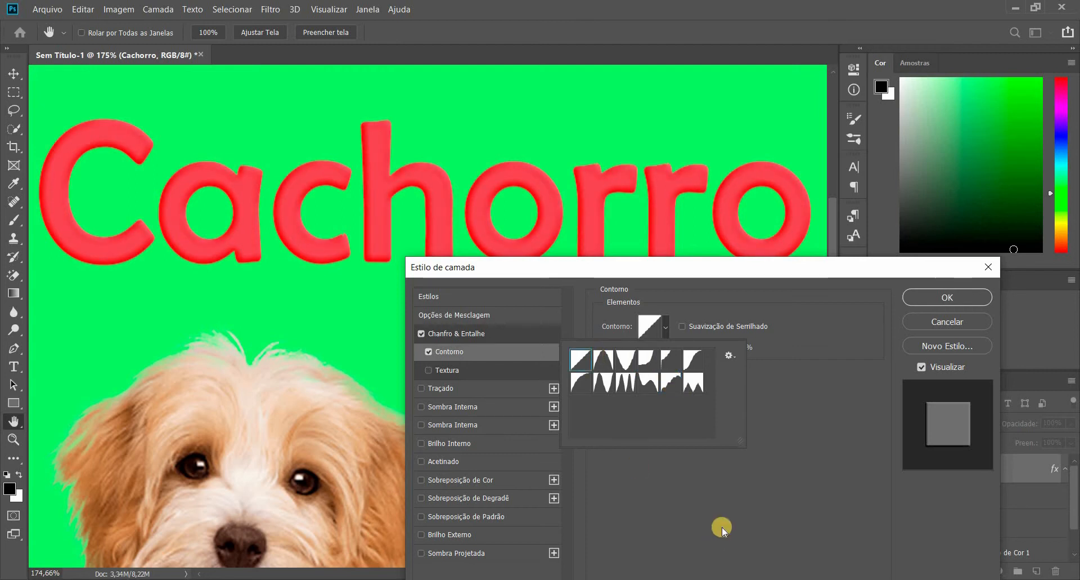
{"action": "left_click", "coordinate": [431, 353]}
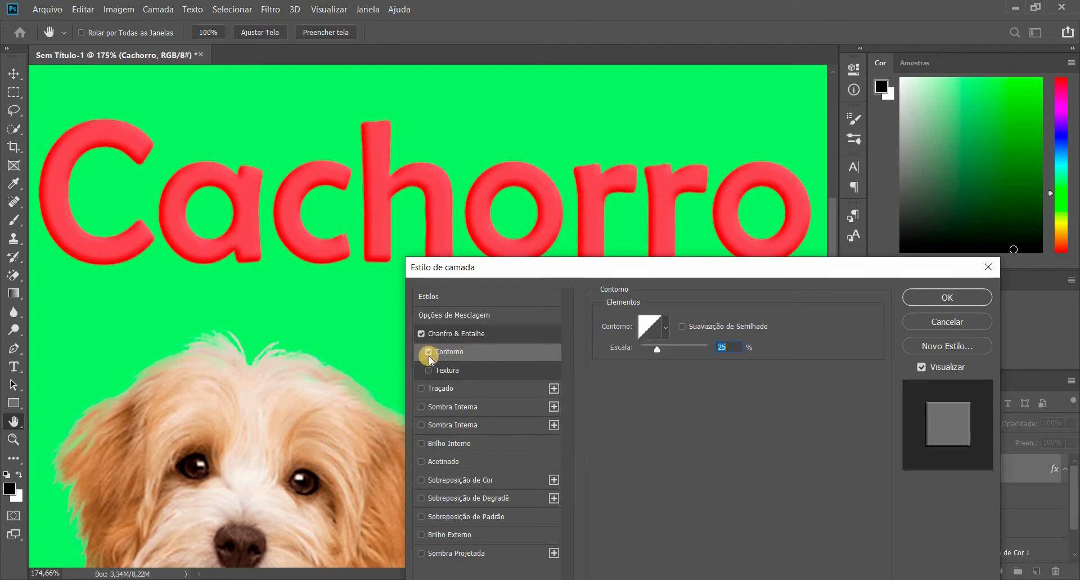
{"action": "left_click", "coordinate": [430, 352]}
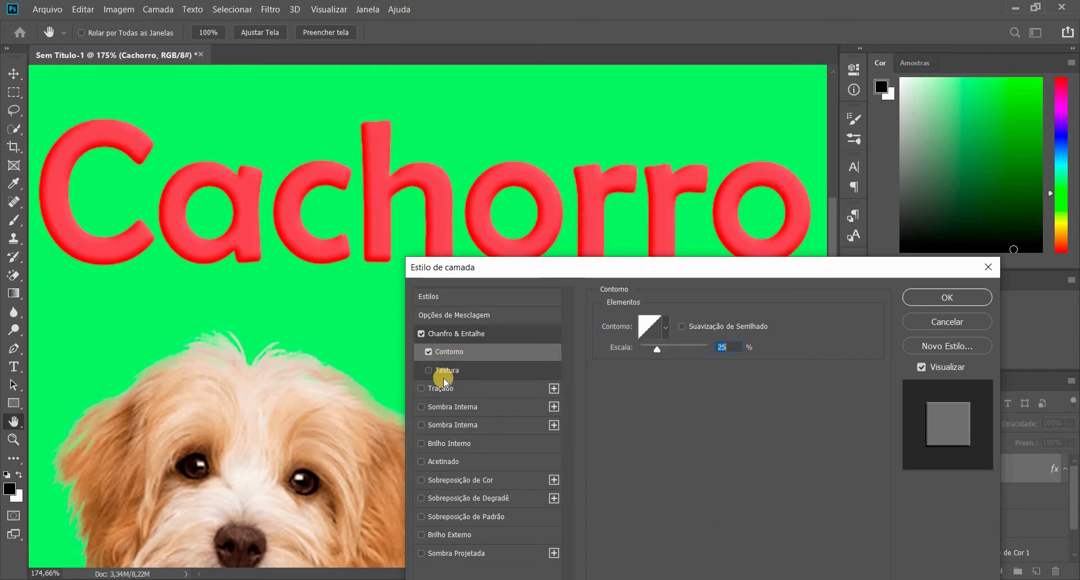
Step: Enable Textura for the bevel and try several patterns, ending with the last one in the first row
{"action": "left_click", "coordinate": [486, 373]}
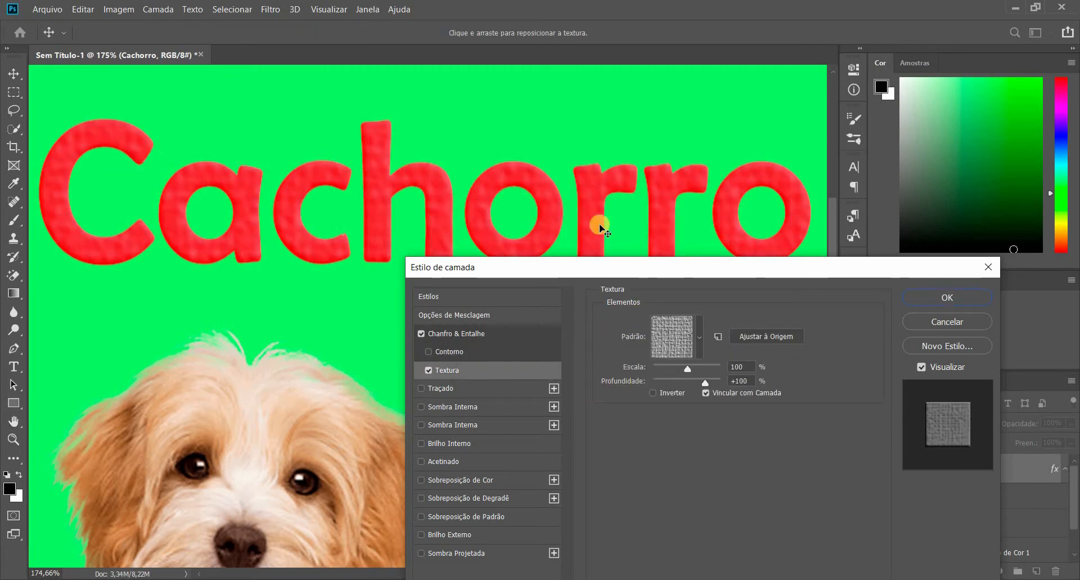
{"action": "left_click", "coordinate": [697, 342]}
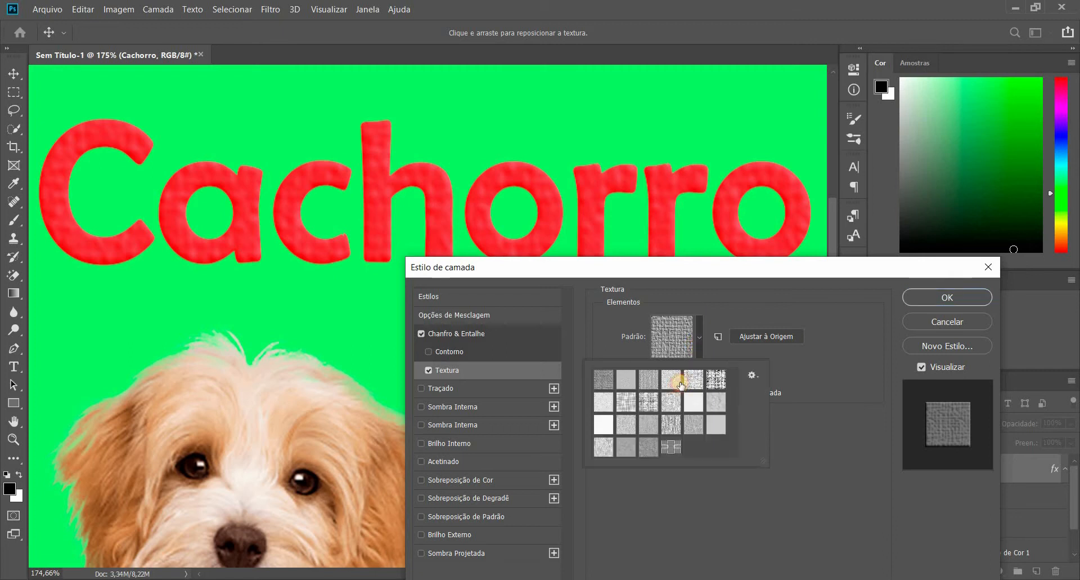
{"action": "left_click", "coordinate": [671, 379]}
{"action": "left_click", "coordinate": [648, 401]}
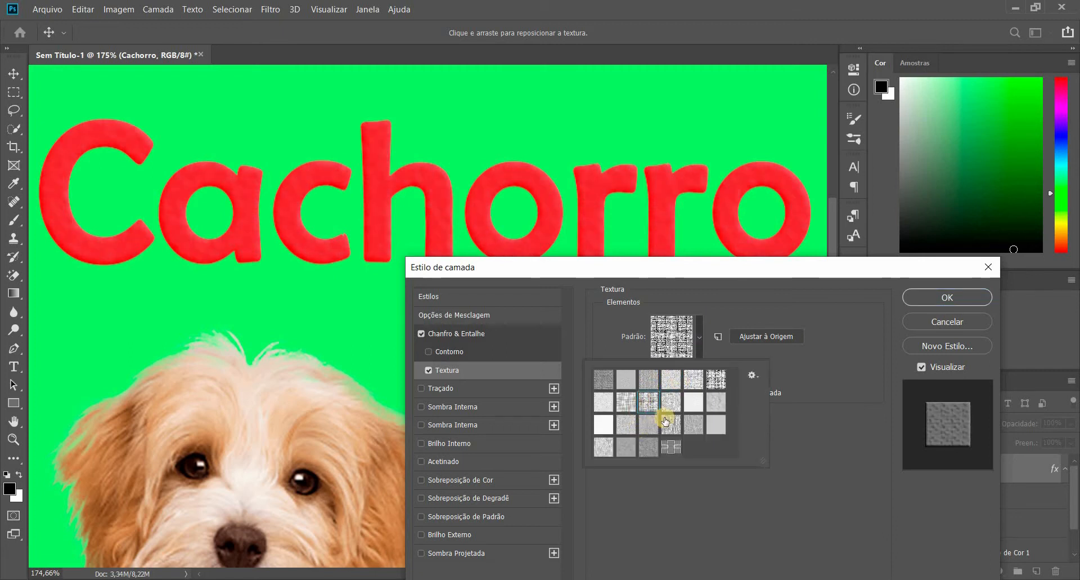
{"action": "left_click", "coordinate": [716, 379]}
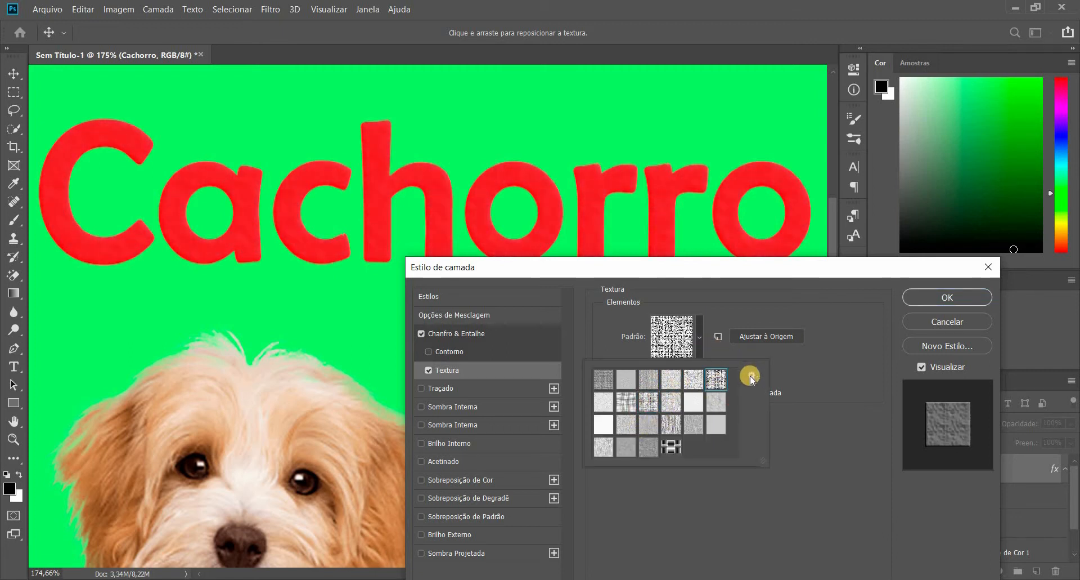
Step: Replace the current texture patterns with the Padrões de Pedra set without saving the existing ones
{"action": "left_click", "coordinate": [756, 376]}
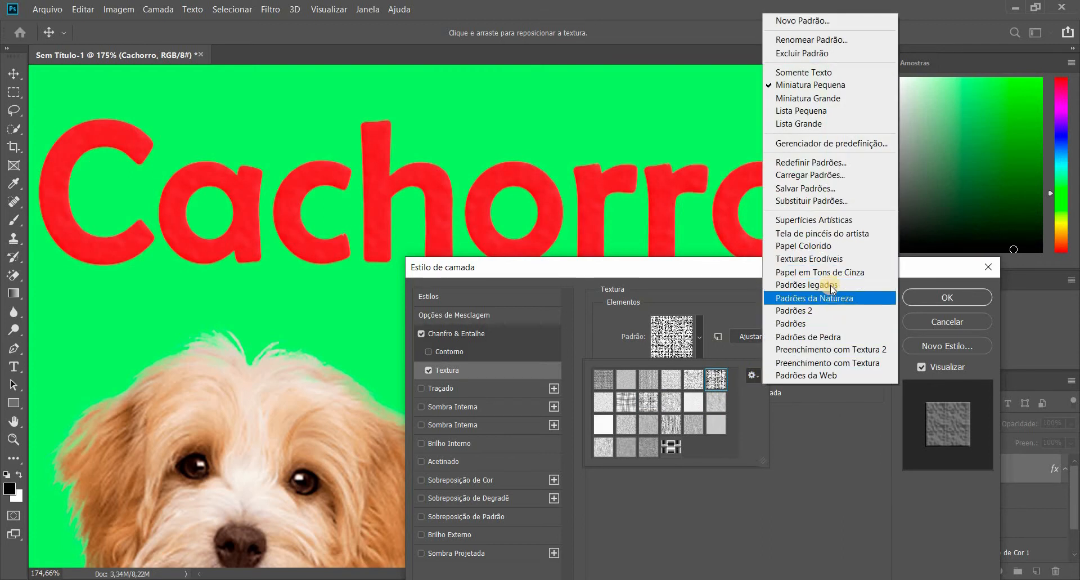
{"action": "left_click", "coordinate": [819, 337]}
{"action": "left_click", "coordinate": [519, 233]}
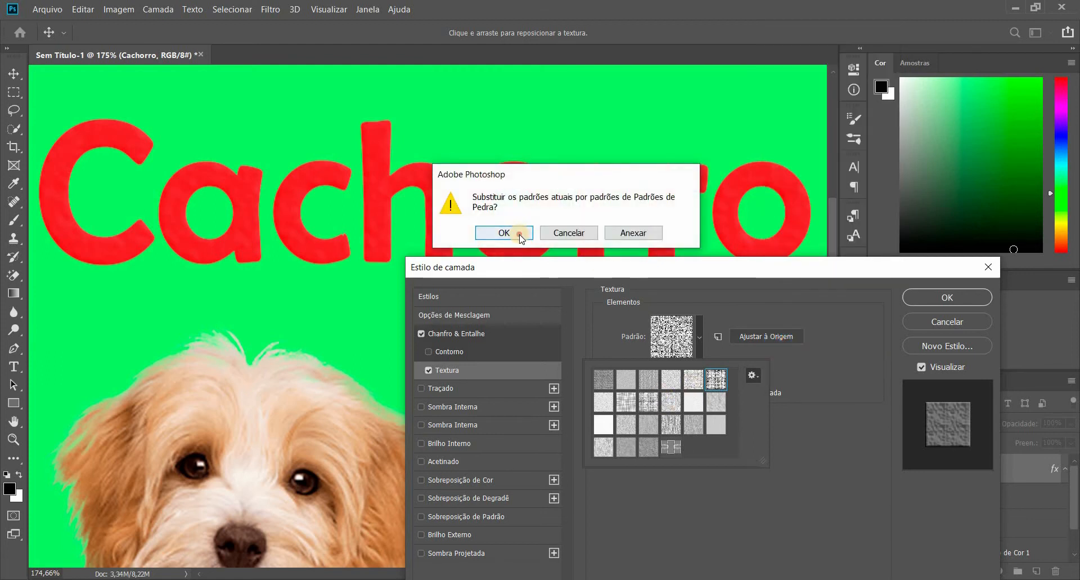
{"action": "left_click", "coordinate": [490, 233]}
{"action": "left_click", "coordinate": [566, 234]}
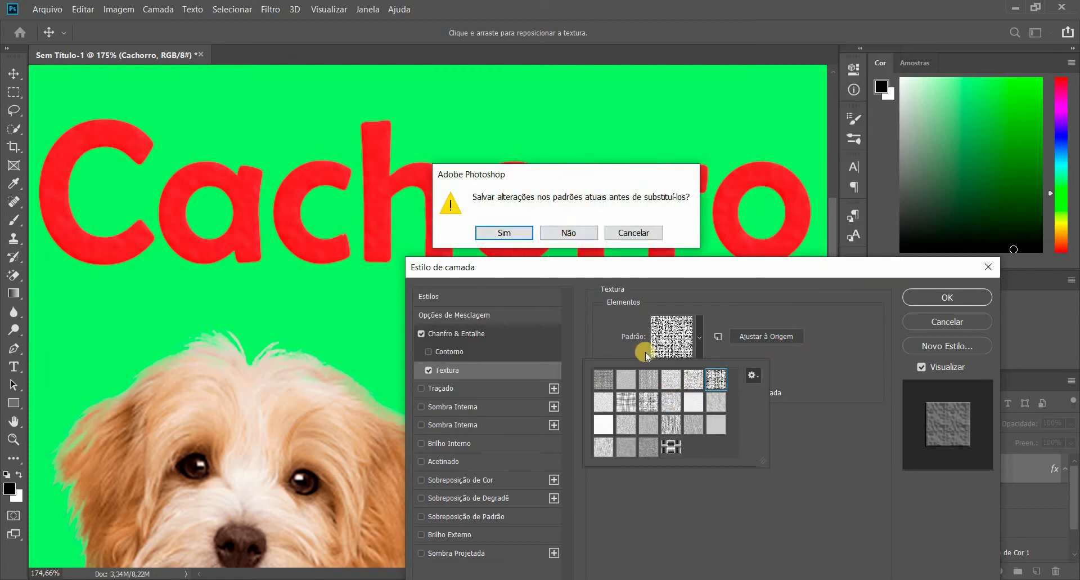
Step: Try several stone patterns as the text's texture, with Escala at 77% and Profundidade at +14%
{"action": "left_click", "coordinate": [626, 379]}
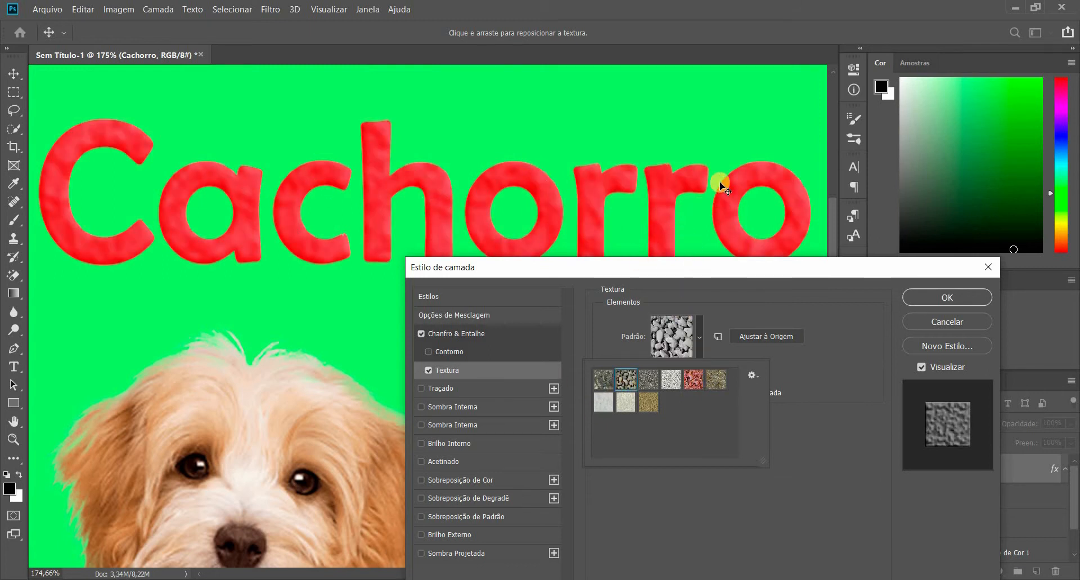
{"action": "left_click", "coordinate": [694, 379]}
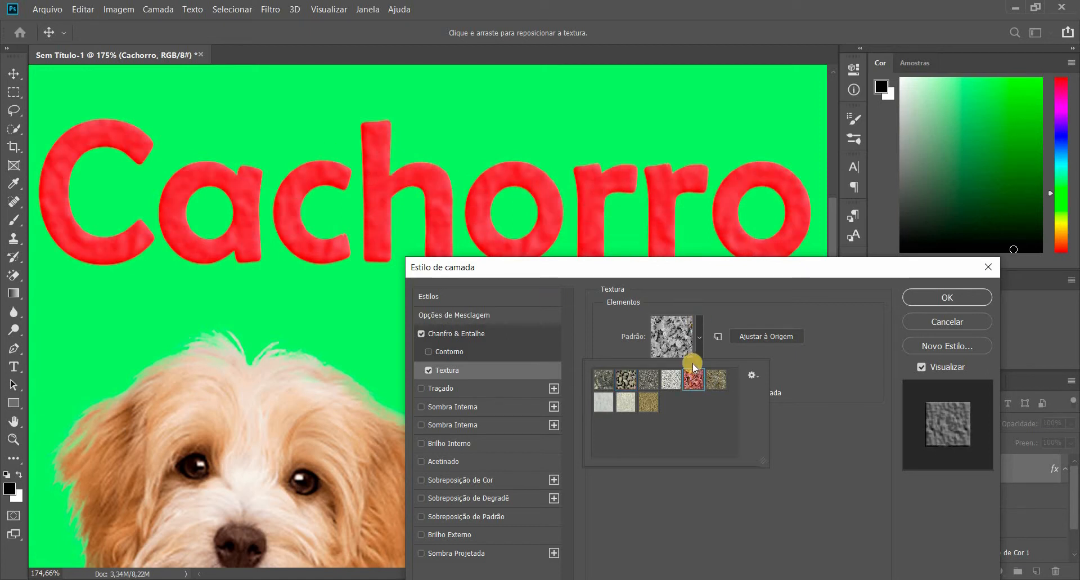
{"action": "double_click", "coordinate": [696, 381]}
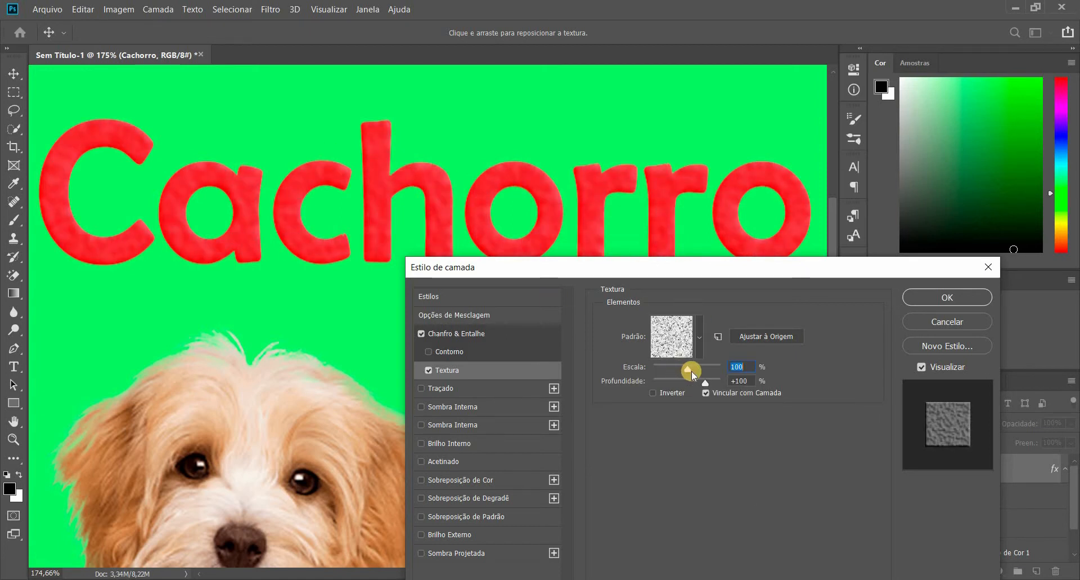
{"action": "left_click_drag", "start_coordinate": [711, 369], "coordinate": [691, 379]}
{"action": "left_click", "coordinate": [436, 369]}
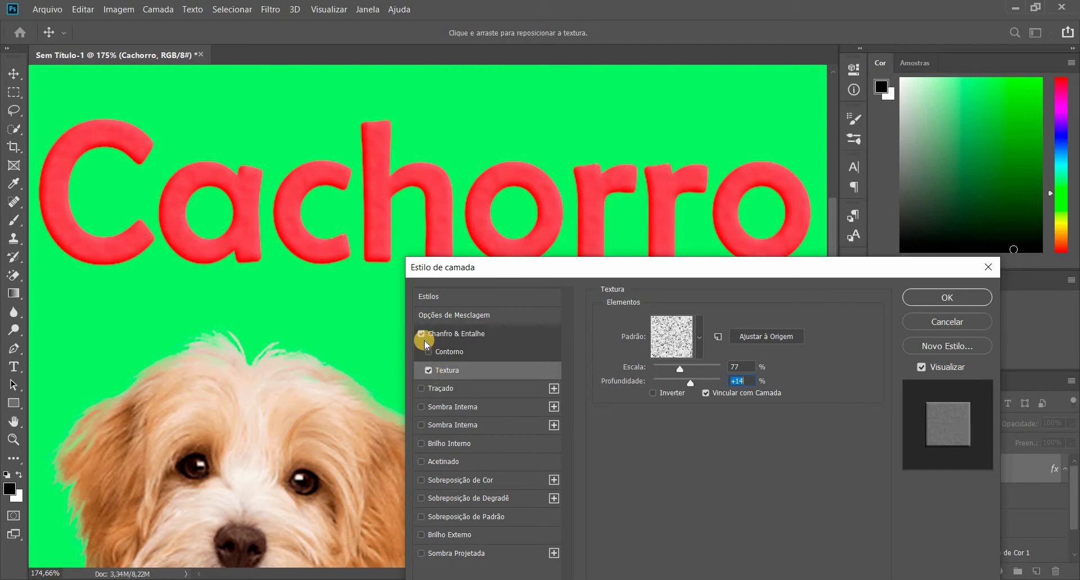
Step: Disable Textura and apply the Chanfro & Entalhe style to the Cachorro text
{"action": "left_click", "coordinate": [429, 370]}
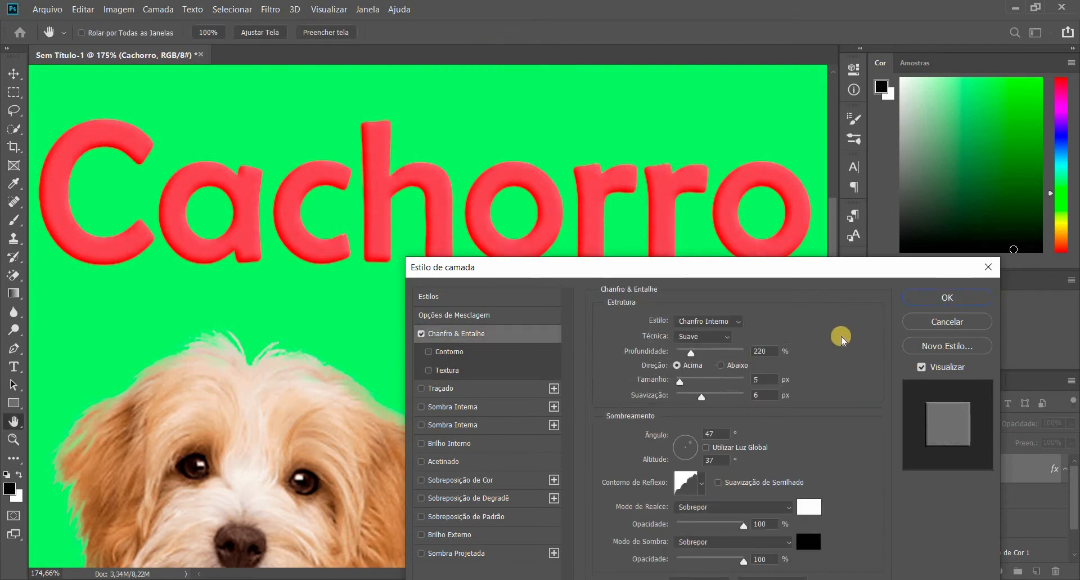
{"action": "left_click", "coordinate": [937, 302]}
{"action": "left_click", "coordinate": [948, 482]}
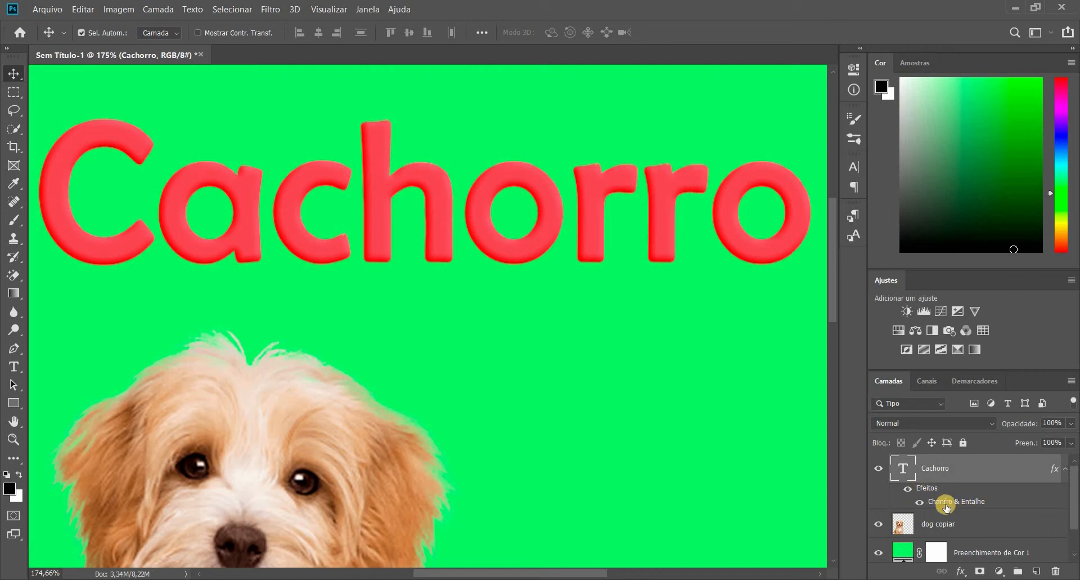
Step: Toggle the visibility of the Cachorro layer's effects to compare the text with and without Chanfro & Entalhe
{"action": "left_click", "coordinate": [909, 489]}
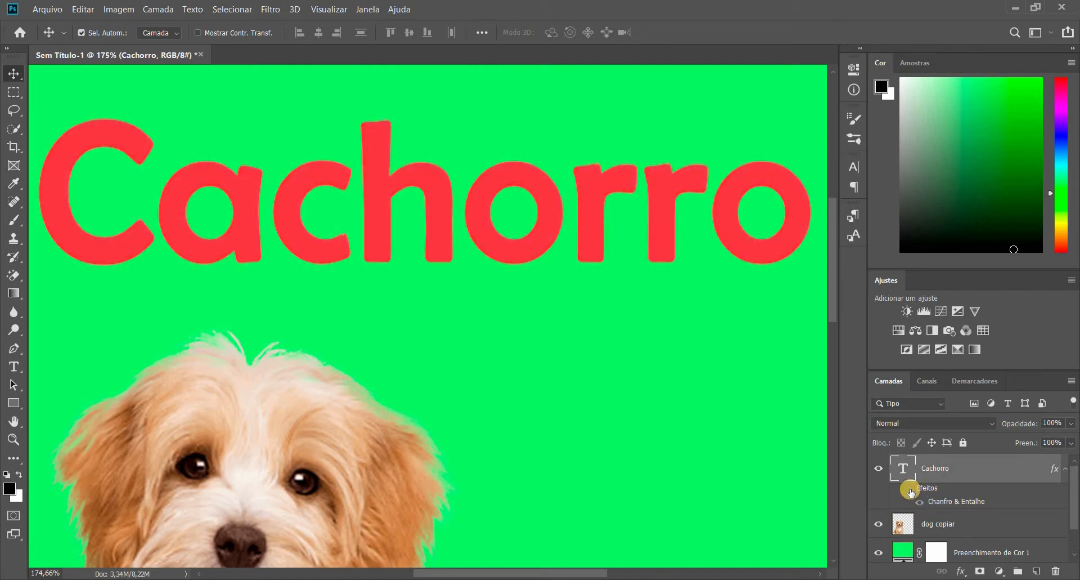
{"action": "left_click", "coordinate": [910, 491]}
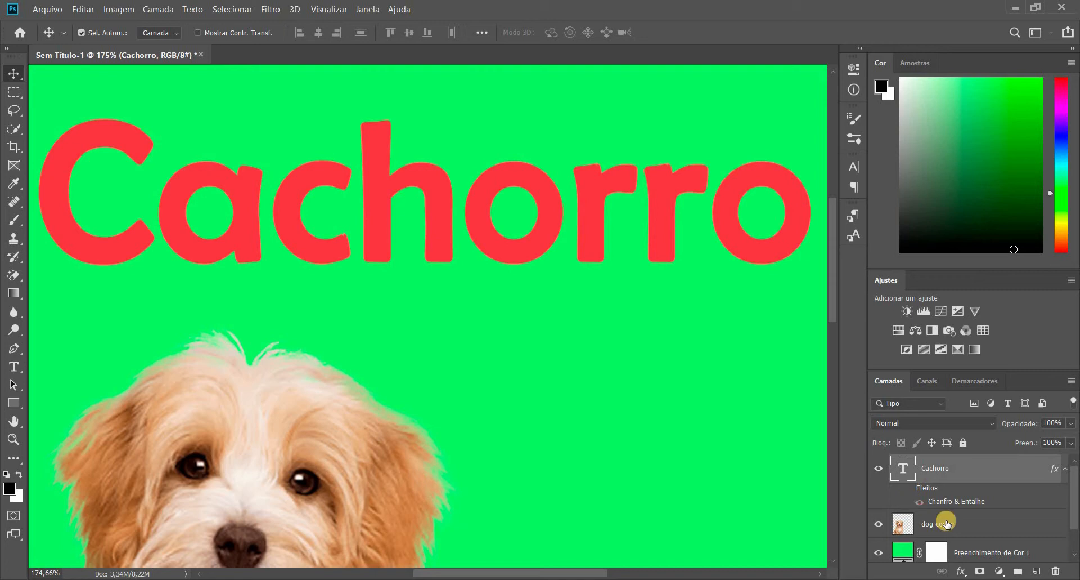
{"action": "left_click", "coordinate": [920, 502]}
{"action": "left_click", "coordinate": [920, 502]}
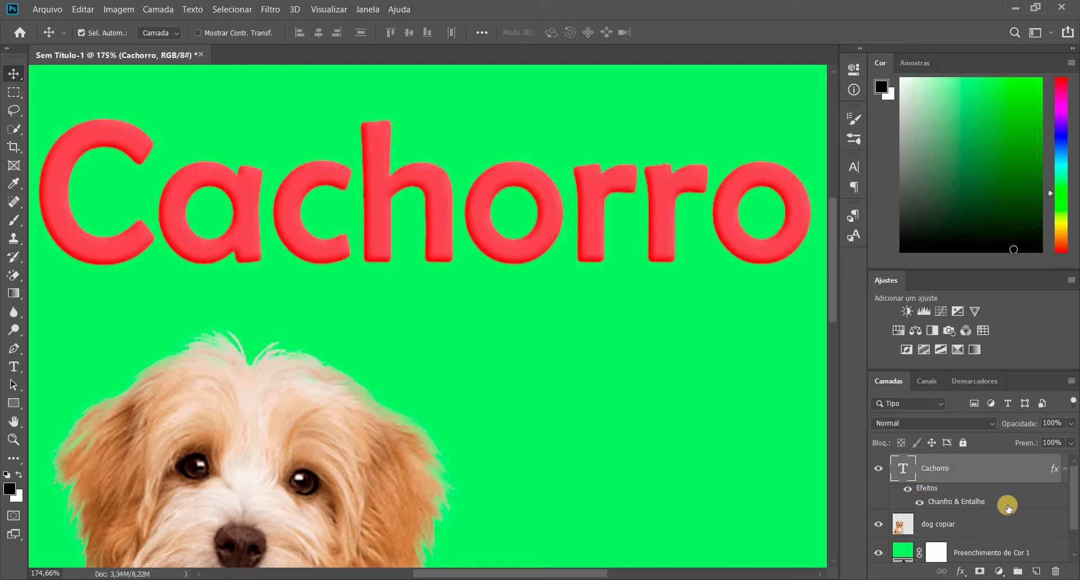
Step: Copy the Cachorro layer's style and paste it onto the dog copiar layer
{"action": "right_click", "coordinate": [986, 471]}
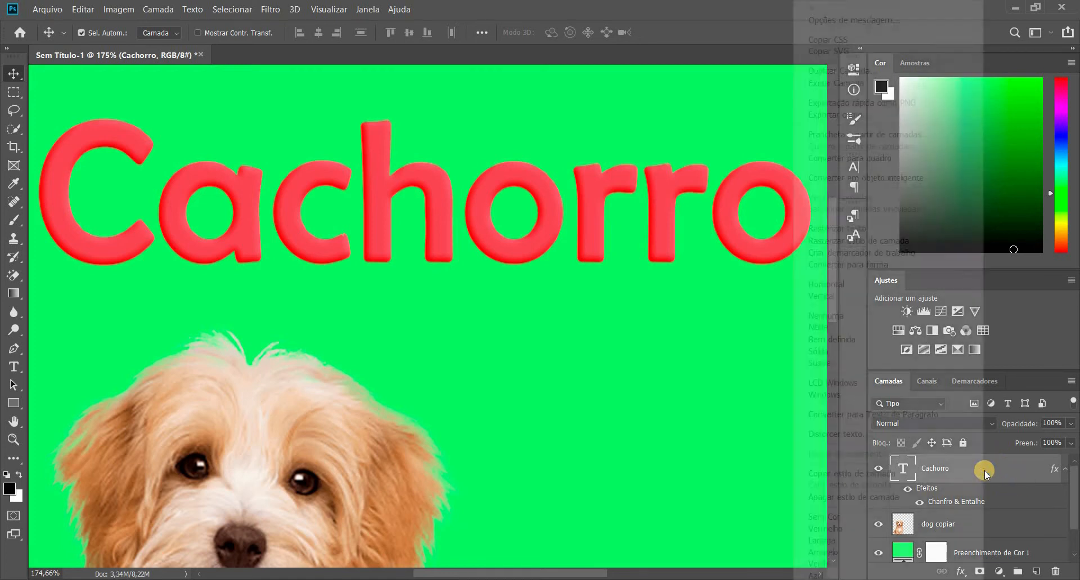
{"action": "left_click", "coordinate": [843, 473]}
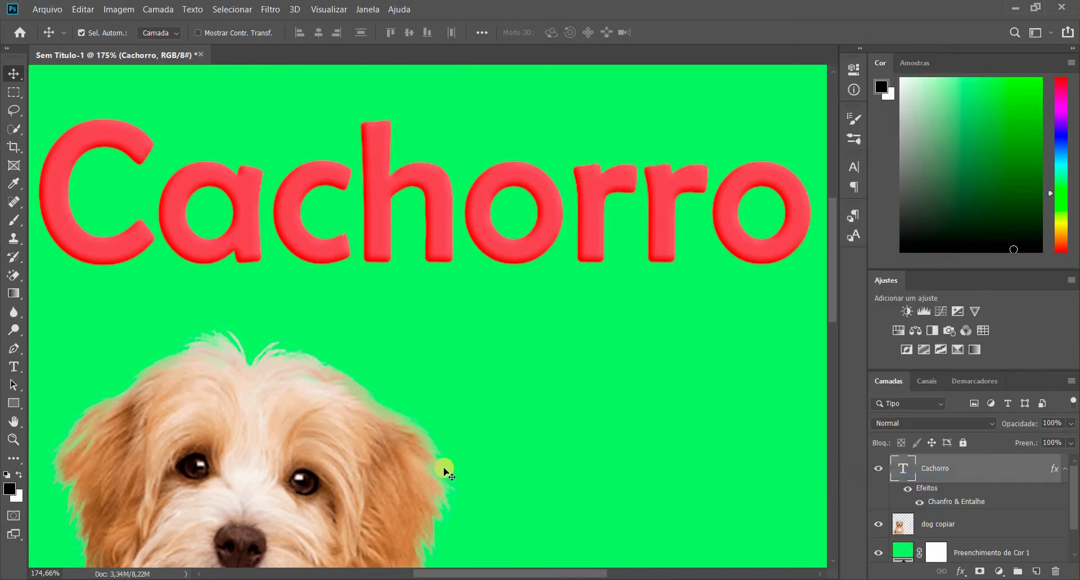
{"action": "scroll", "coordinate": [550, 463], "scroll_direction": "down", "scroll_amount": 5}
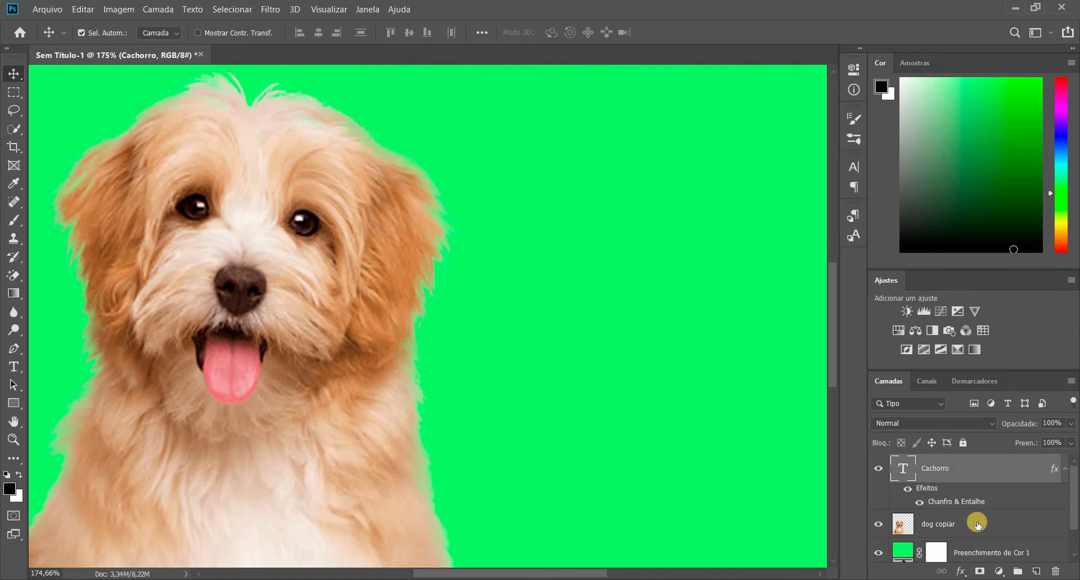
{"action": "right_click", "coordinate": [1013, 526]}
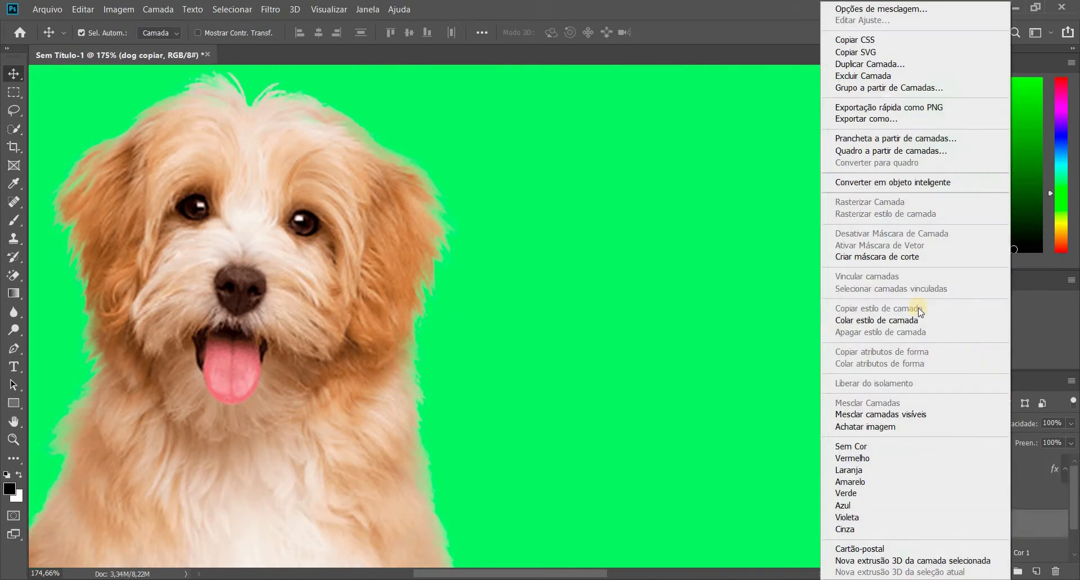
{"action": "left_click", "coordinate": [883, 320]}
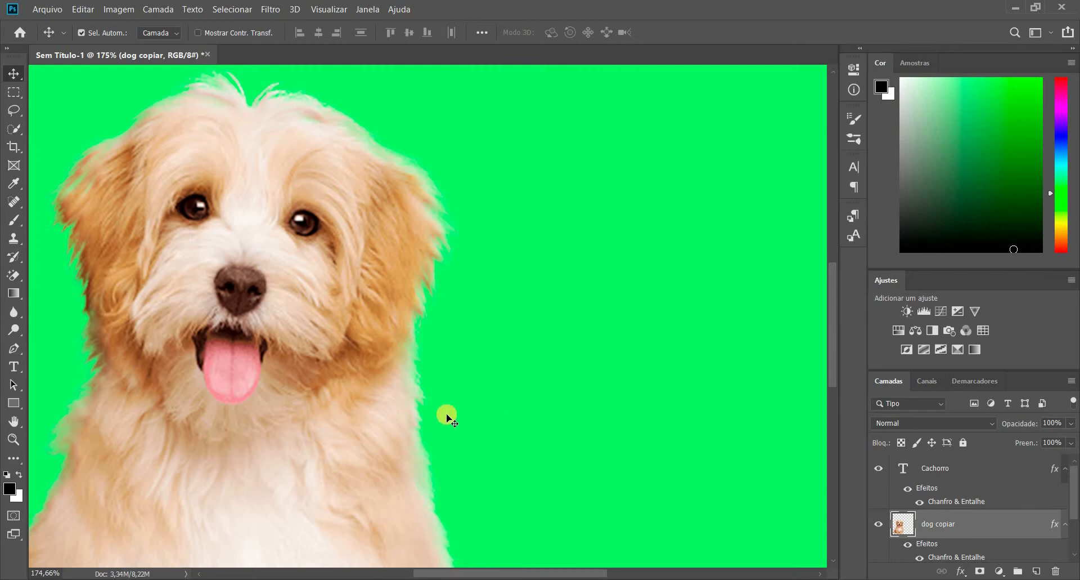
Step: Examine the pasted bevel on the dog, switching the dog copiar layer's effects off and on to compare
{"action": "scroll", "coordinate": [436, 421], "scroll_direction": "down", "scroll_amount": 2}
{"action": "scroll", "coordinate": [432, 422], "scroll_direction": "down", "scroll_amount": 3}
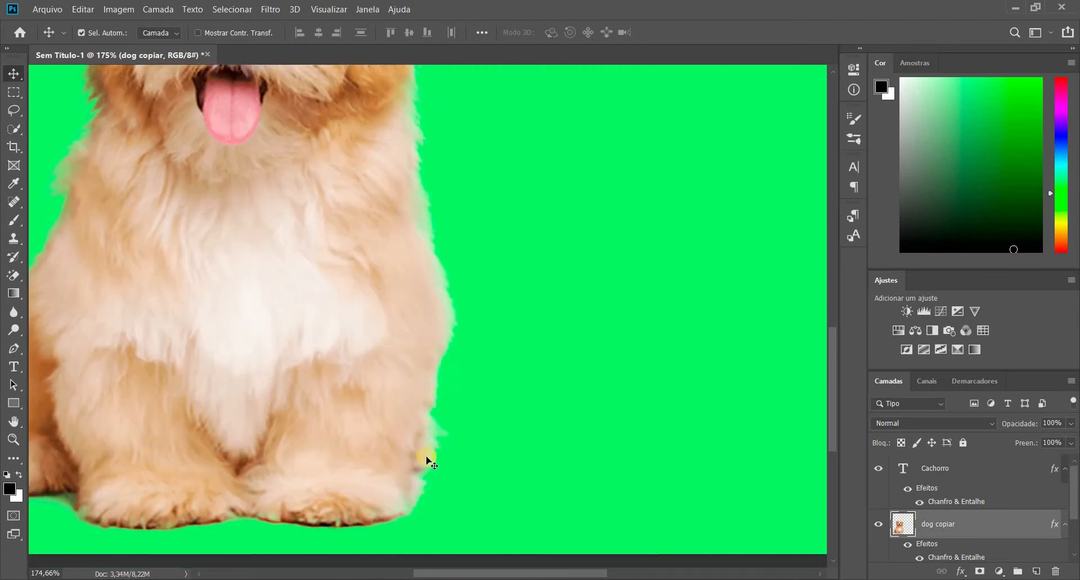
{"action": "scroll", "coordinate": [419, 444], "scroll_direction": "up", "scroll_amount": 4}
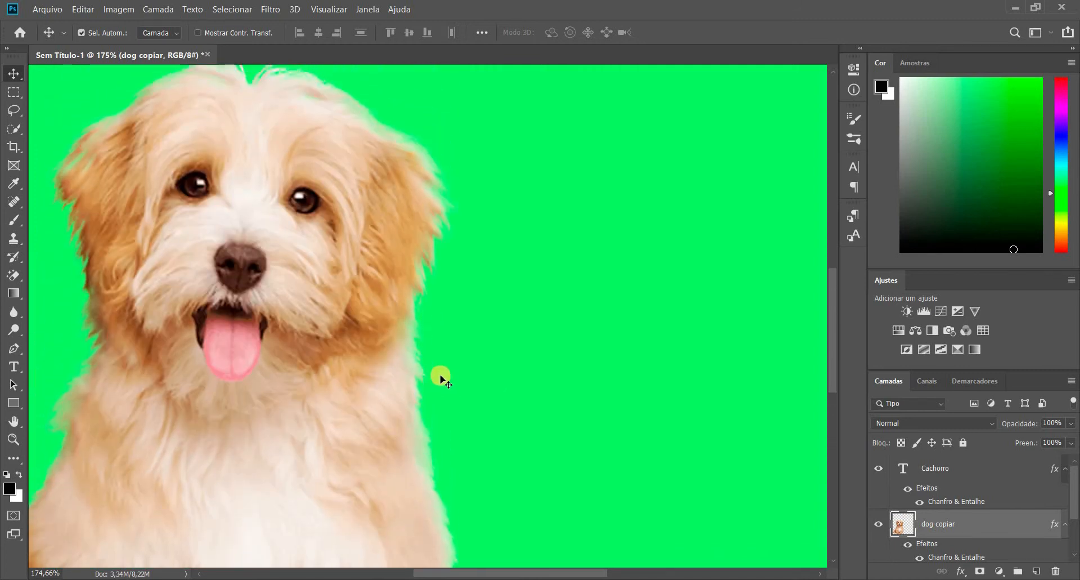
{"action": "left_click_drag", "start_coordinate": [946, 563], "coordinate": [911, 552]}
{"action": "left_click", "coordinate": [911, 550]}
{"action": "left_click", "coordinate": [911, 546]}
{"action": "left_click", "coordinate": [911, 545]}
{"action": "left_click", "coordinate": [910, 545]}
{"action": "left_click", "coordinate": [919, 542]}
{"action": "left_click", "coordinate": [910, 544]}
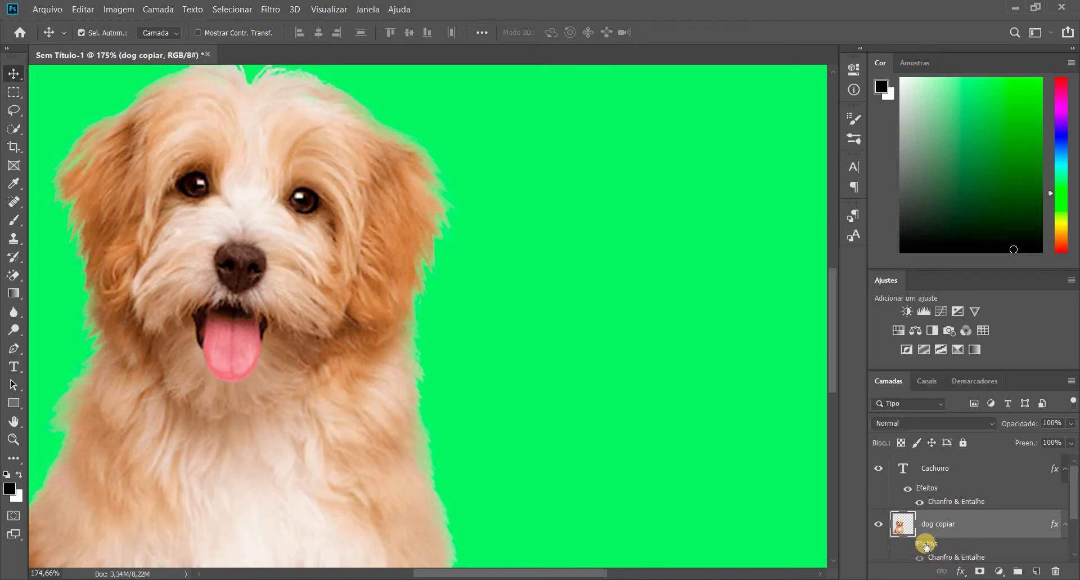
{"action": "left_click", "coordinate": [908, 545]}
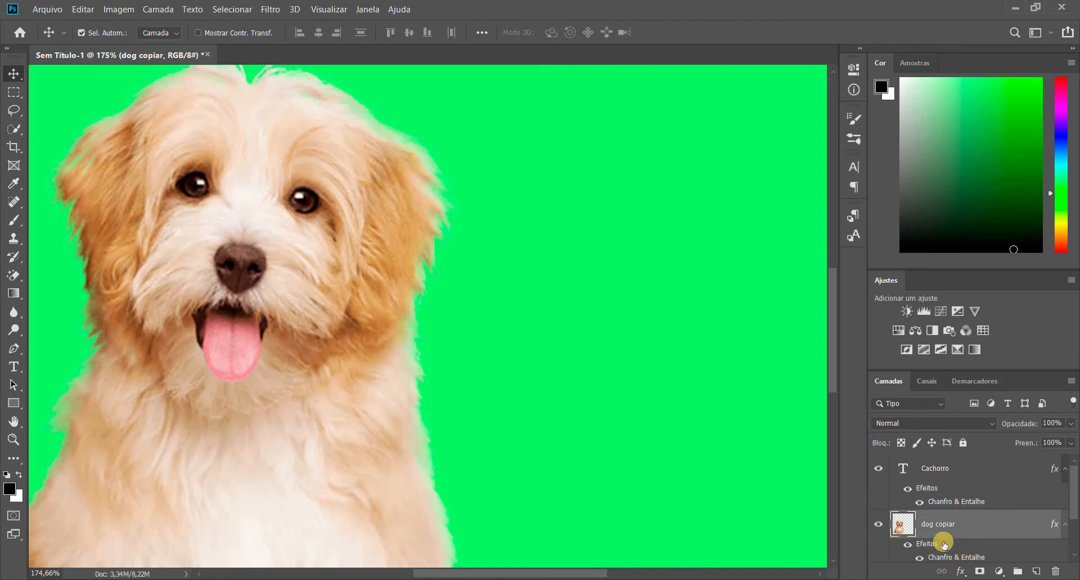
Step: Delete the layer style from the dog copiar layer
{"action": "scroll", "coordinate": [944, 543], "scroll_direction": "down", "scroll_amount": 2}
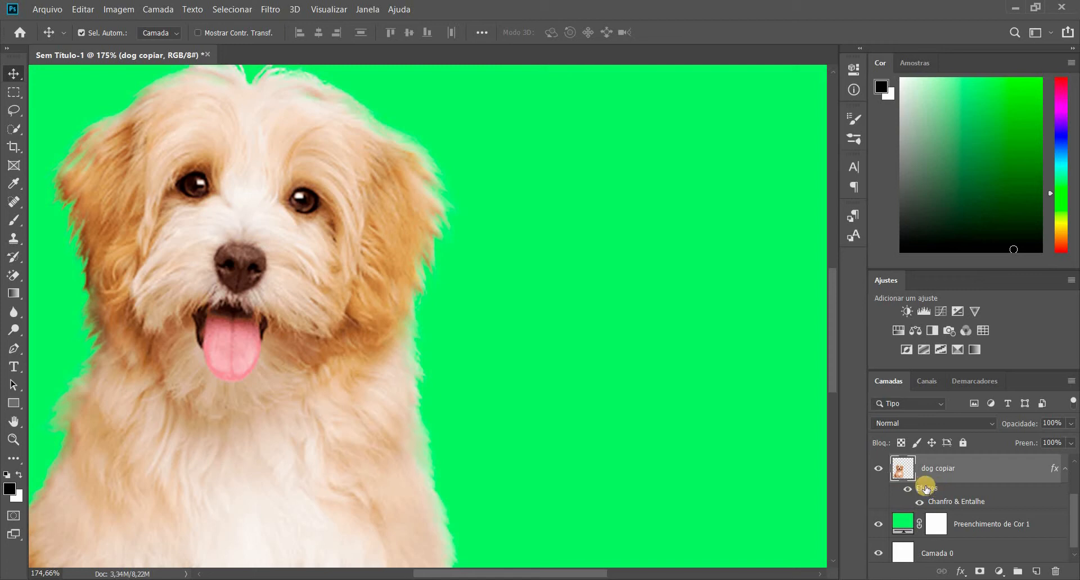
{"action": "right_click", "coordinate": [937, 489]}
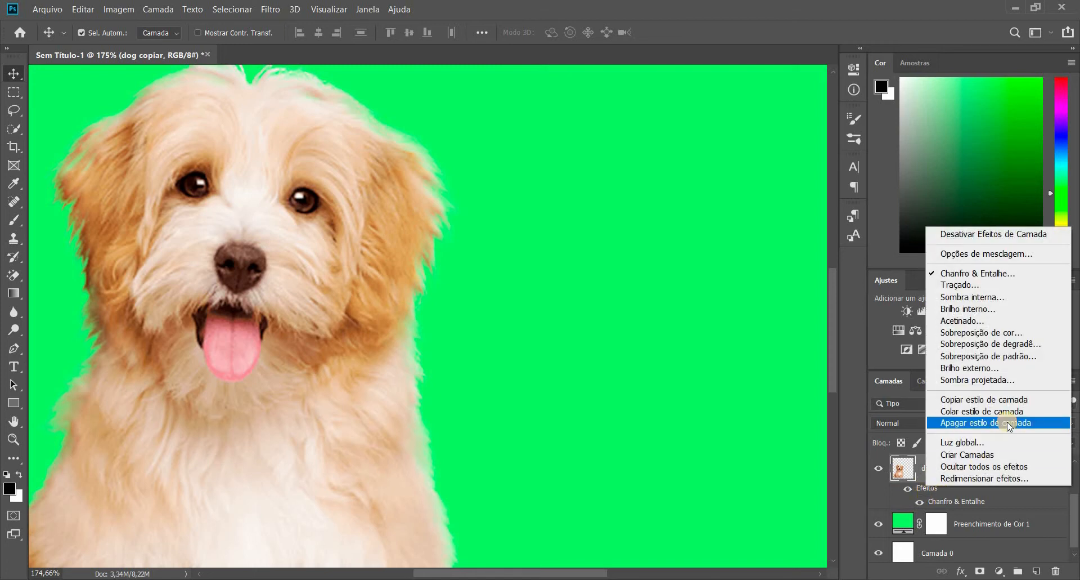
{"action": "left_click", "coordinate": [999, 434]}
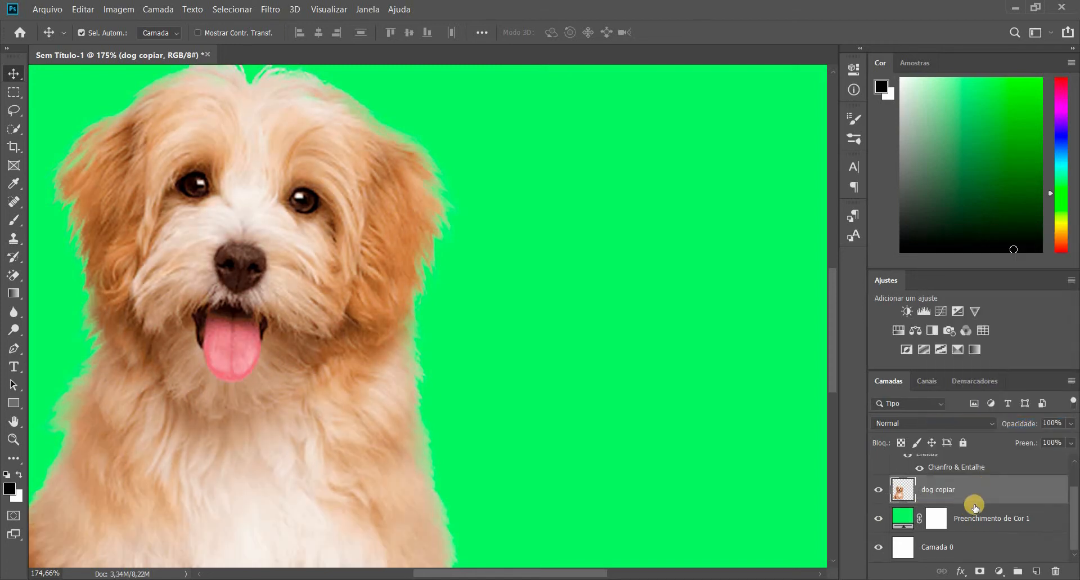
Step: Open the Cachorro layer's style options, close them and return to the text on the canvas
{"action": "scroll", "coordinate": [979, 495], "scroll_direction": "up", "scroll_amount": 2}
{"action": "double_click", "coordinate": [985, 470]}
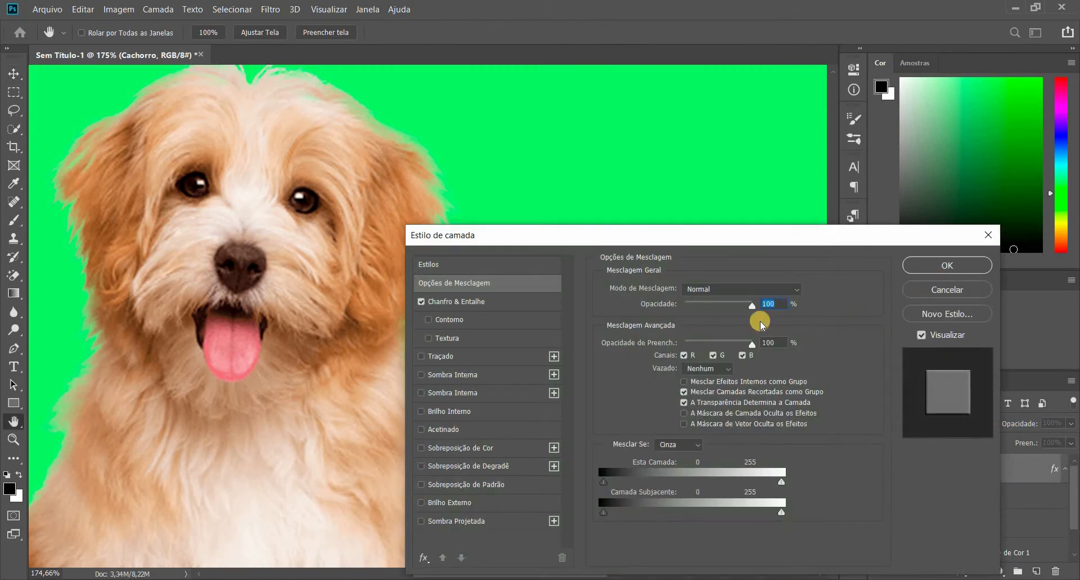
{"action": "key", "text": "Return"}
{"action": "scroll", "coordinate": [670, 335], "scroll_direction": "up", "scroll_amount": 6}
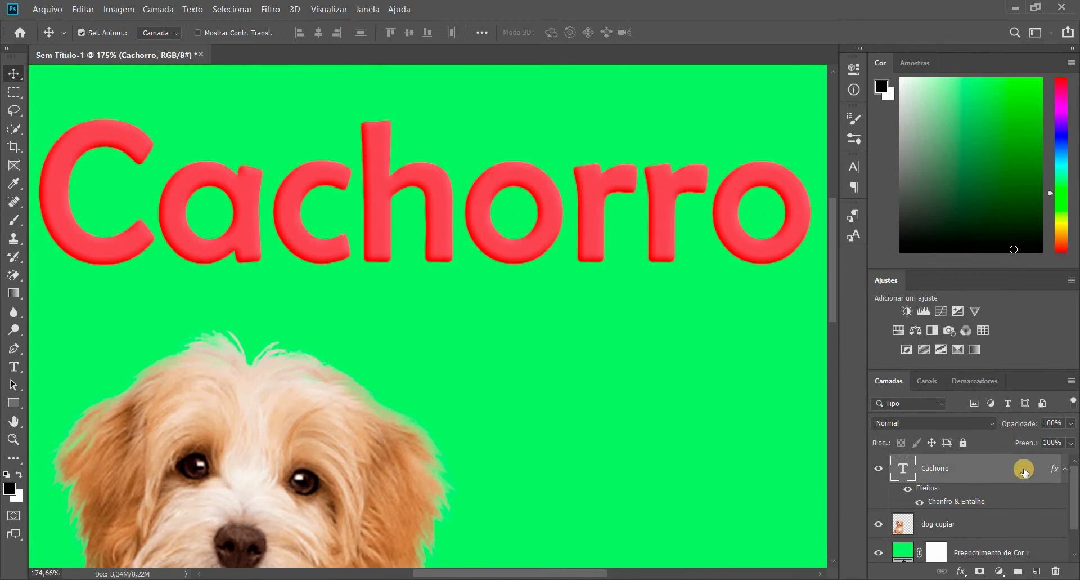
Step: Switch off Chanfro & Entalhe on the Cachorro text layer and enable a Traçado 8 px in size
{"action": "double_click", "coordinate": [742, 278]}
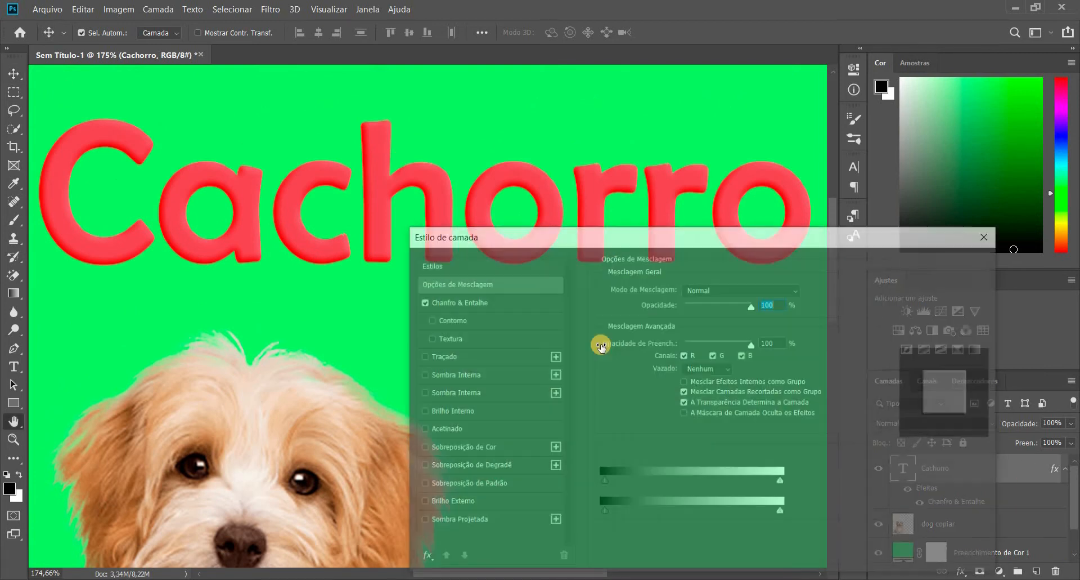
{"action": "left_click", "coordinate": [423, 302]}
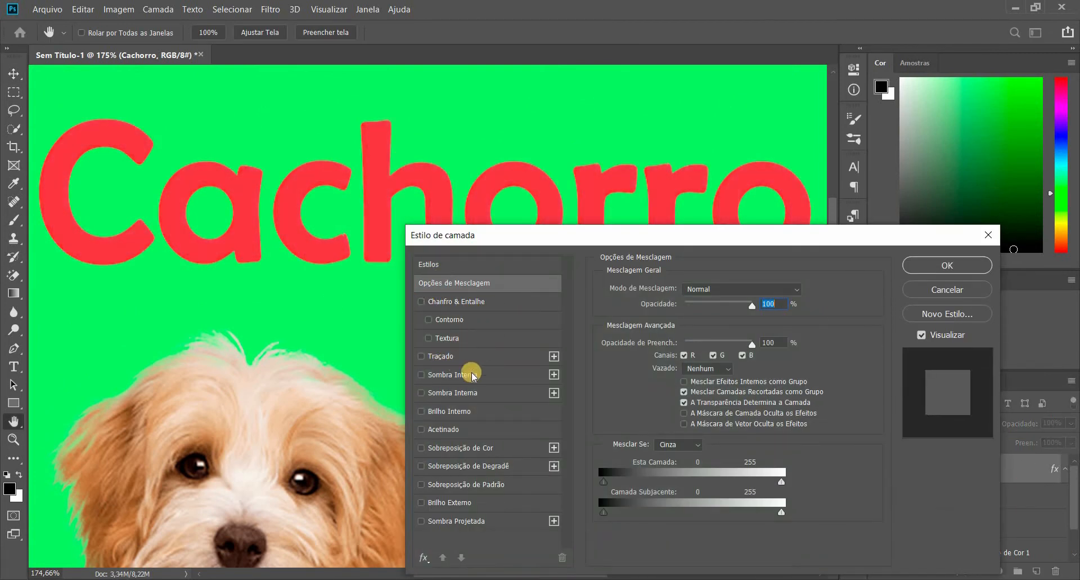
{"action": "left_click", "coordinate": [466, 356]}
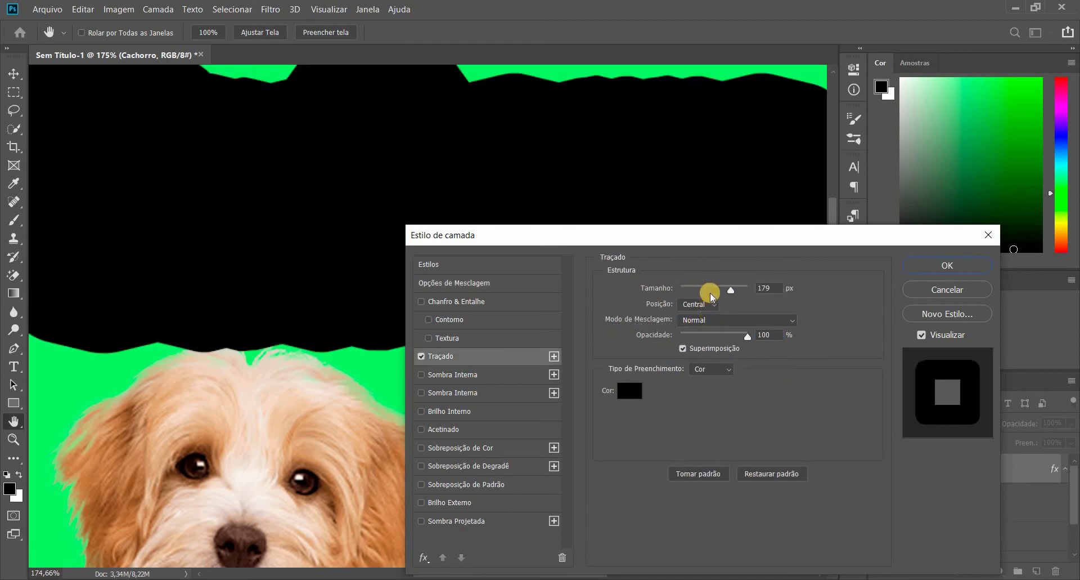
{"action": "left_click_drag", "start_coordinate": [726, 287], "coordinate": [686, 295]}
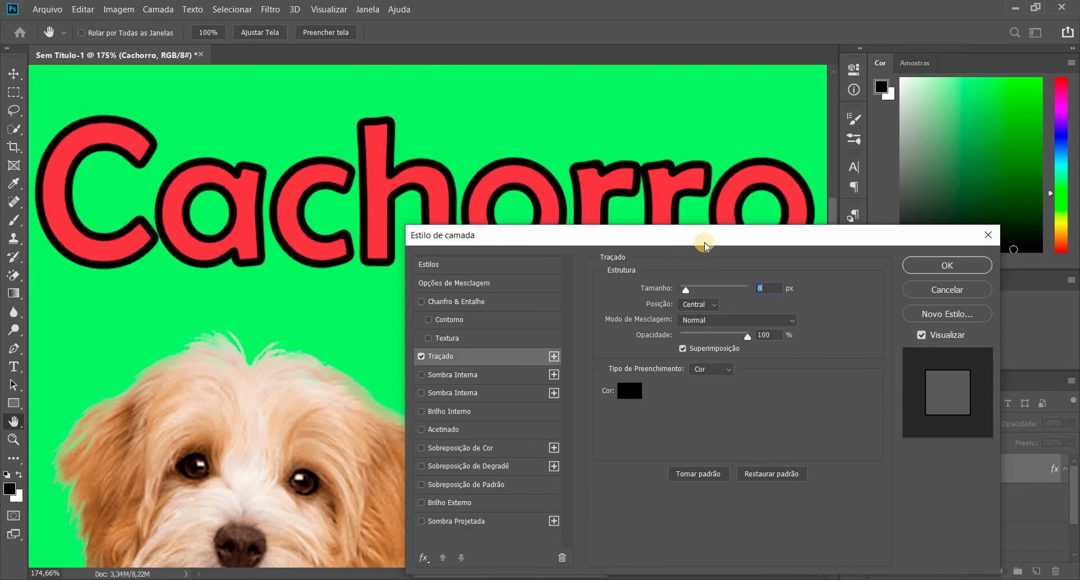
{"action": "left_click_drag", "start_coordinate": [699, 241], "coordinate": [700, 299]}
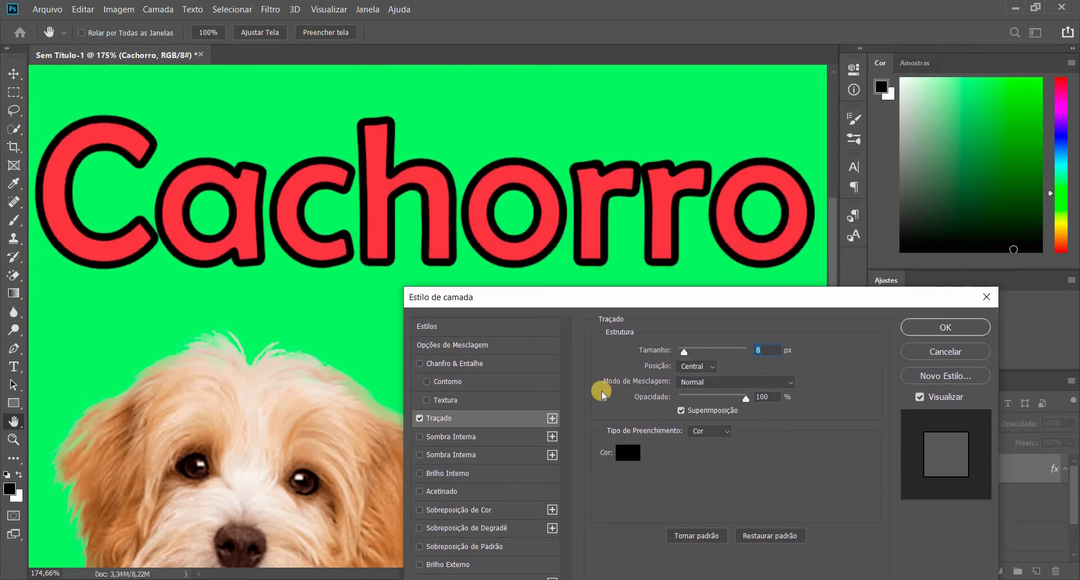
Step: Change the Cachorro text's stroke colour to white and set its size to 3 px
{"action": "left_click", "coordinate": [631, 453]}
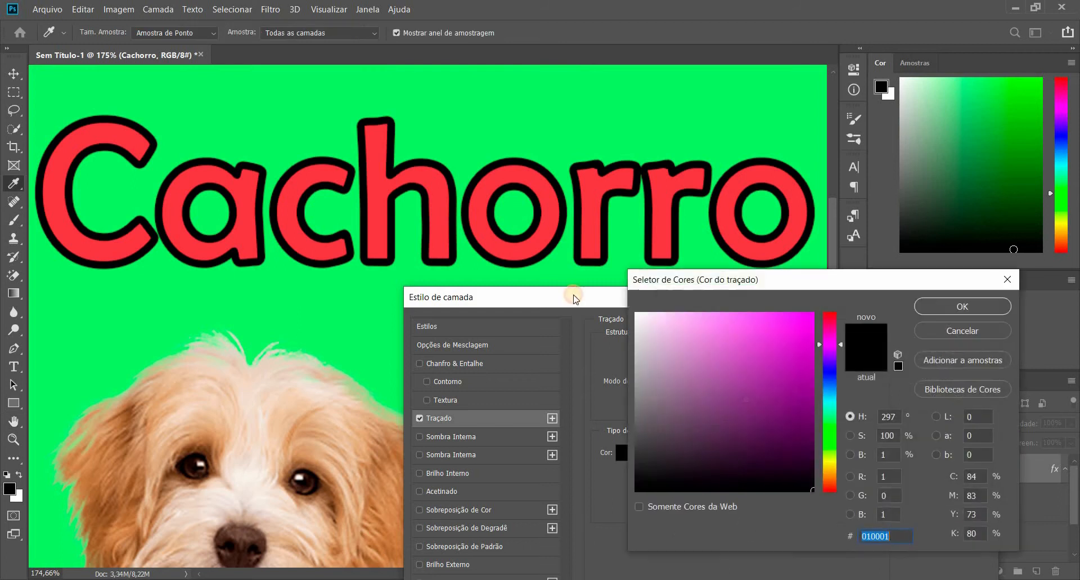
{"action": "left_click_drag", "start_coordinate": [672, 358], "coordinate": [637, 314]}
{"action": "key", "text": "Return"}
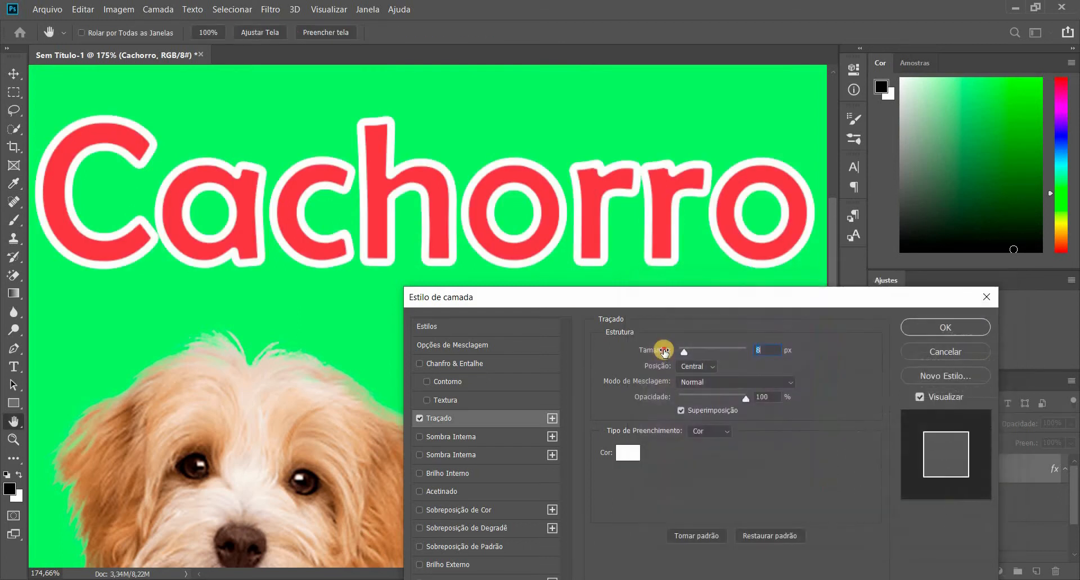
{"action": "left_click_drag", "start_coordinate": [661, 355], "coordinate": [665, 357]}
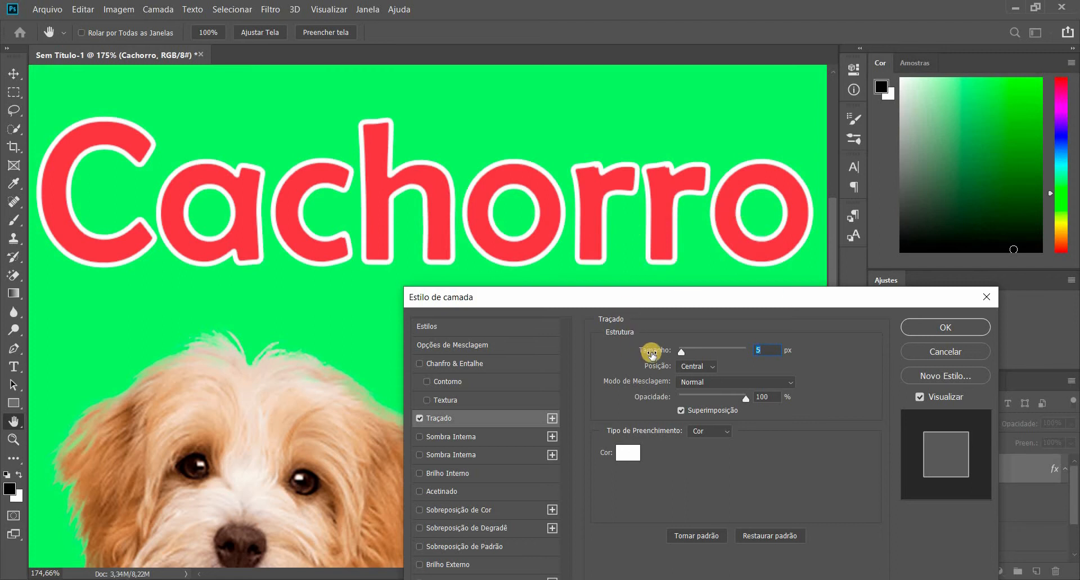
{"action": "left_click_drag", "start_coordinate": [654, 355], "coordinate": [685, 373]}
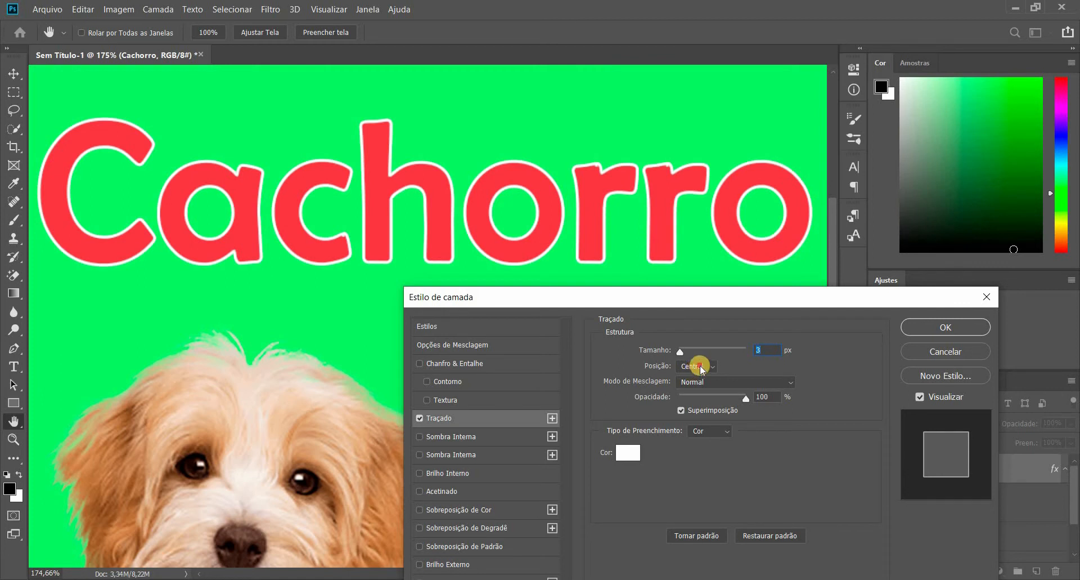
Step: Try the stroke position as Externa at 7 px and as Interna at 5 px
{"action": "left_click", "coordinate": [700, 366]}
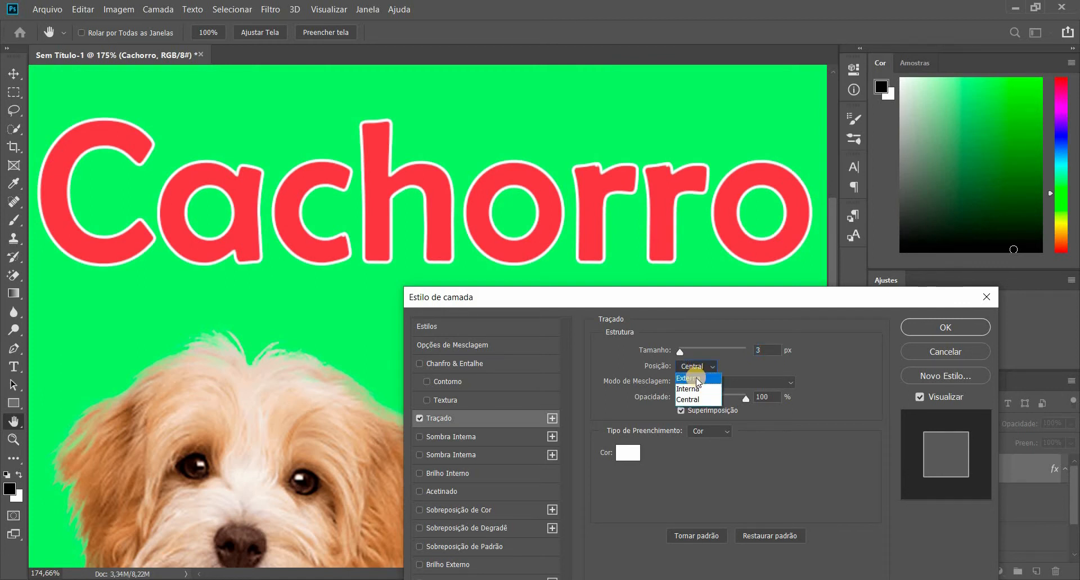
{"action": "left_click", "coordinate": [697, 378]}
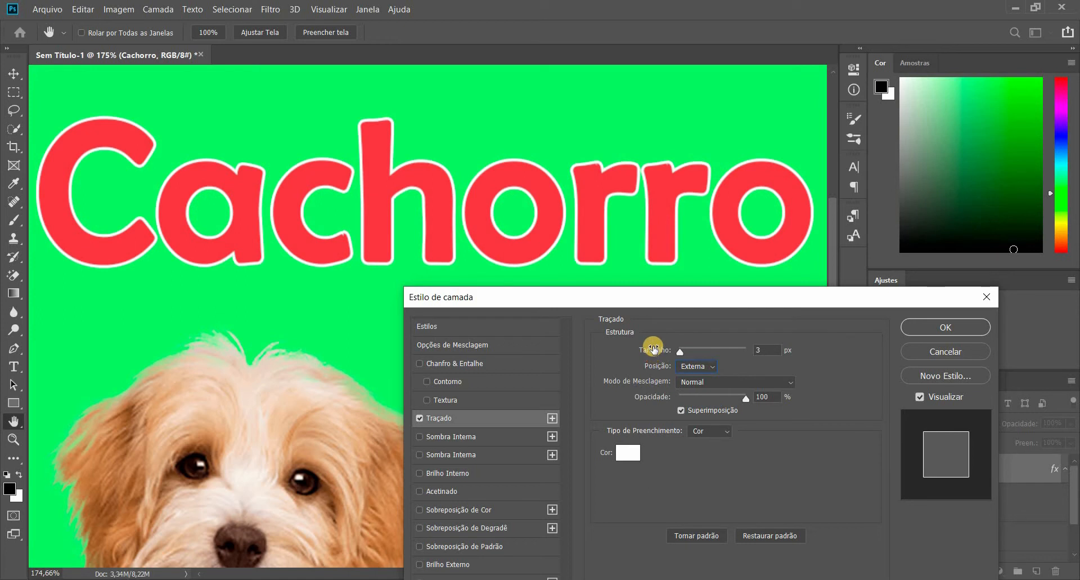
{"action": "left_click_drag", "start_coordinate": [654, 351], "coordinate": [670, 350]}
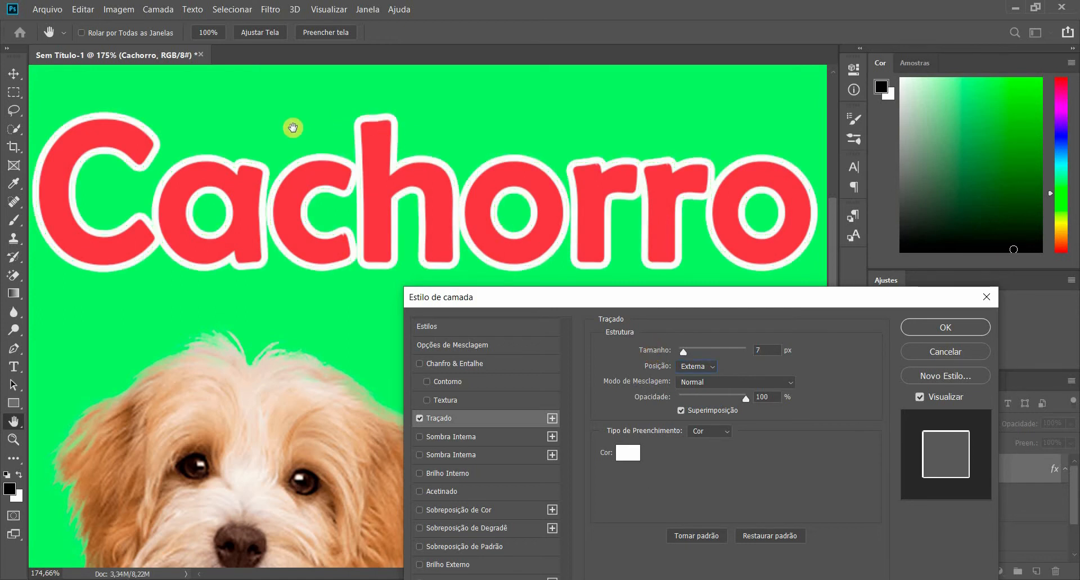
{"action": "left_click", "coordinate": [703, 369]}
{"action": "left_click", "coordinate": [693, 389]}
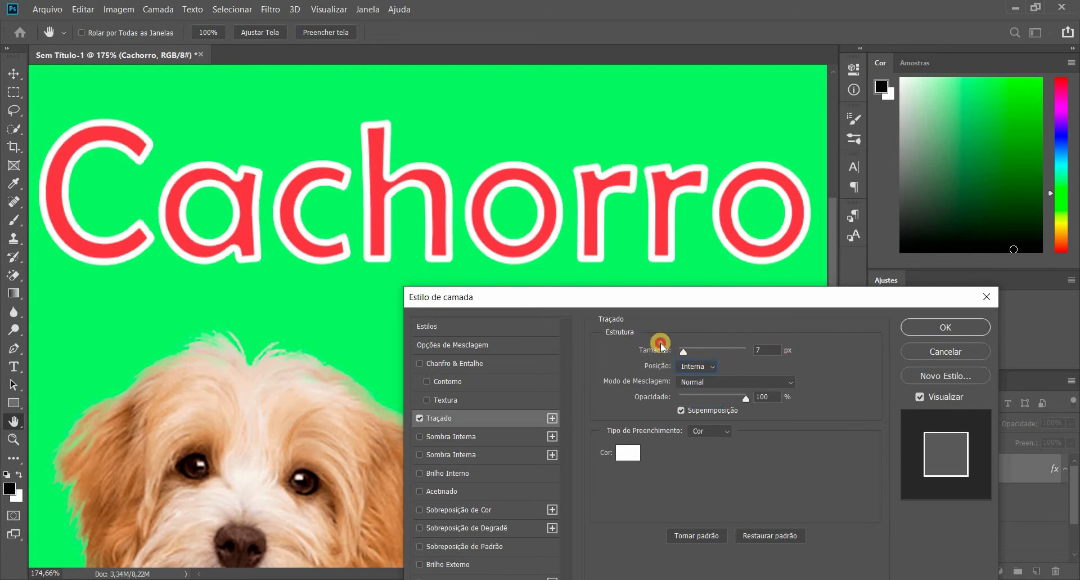
{"action": "left_click_drag", "start_coordinate": [655, 354], "coordinate": [658, 354]}
Step: Set the stroke's position to Central and its size to 3 px
{"action": "left_click", "coordinate": [710, 368]}
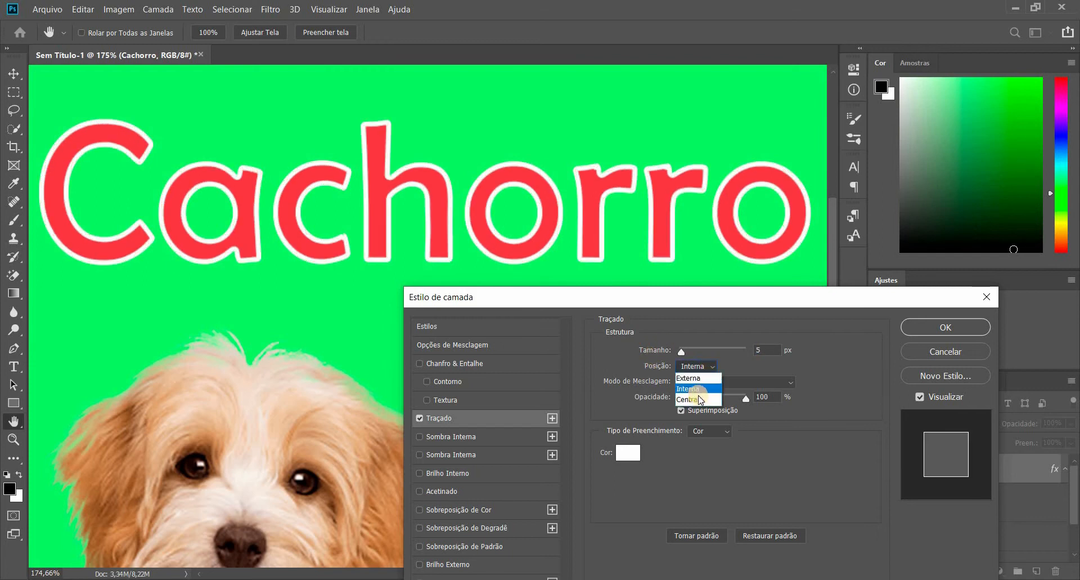
{"action": "left_click", "coordinate": [701, 401]}
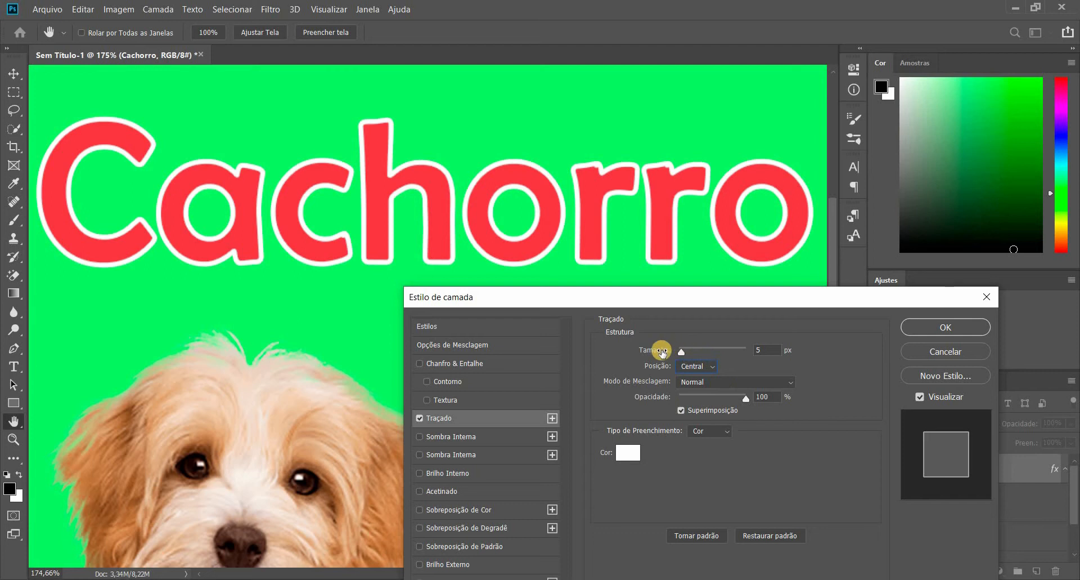
{"action": "left_click_drag", "start_coordinate": [664, 353], "coordinate": [659, 352]}
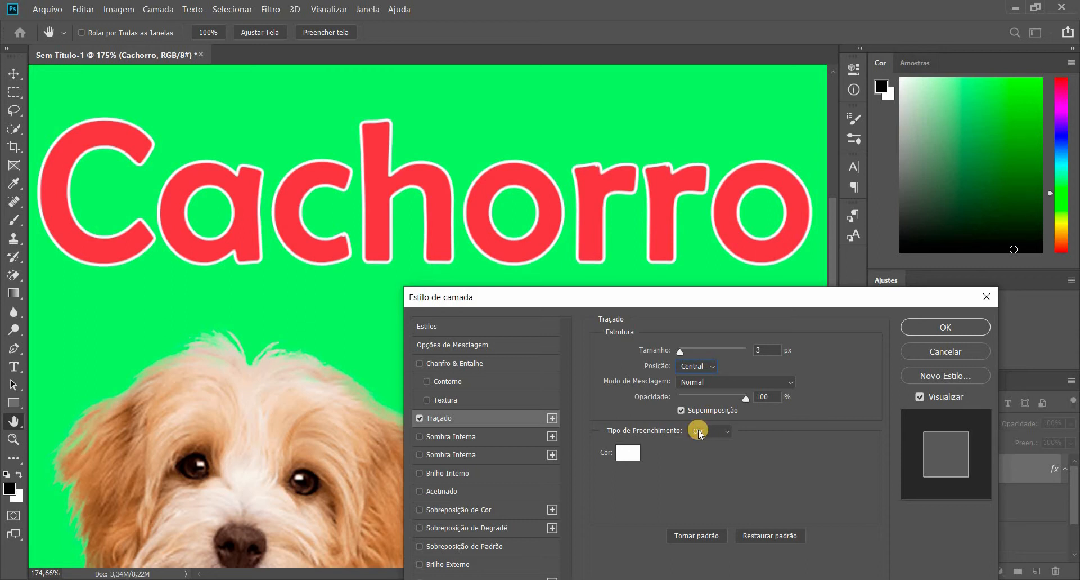
Step: Try a Degradê fill on the stroke, changing the gradient's white end stop to dark red
{"action": "left_click", "coordinate": [699, 434]}
{"action": "left_click", "coordinate": [709, 449]}
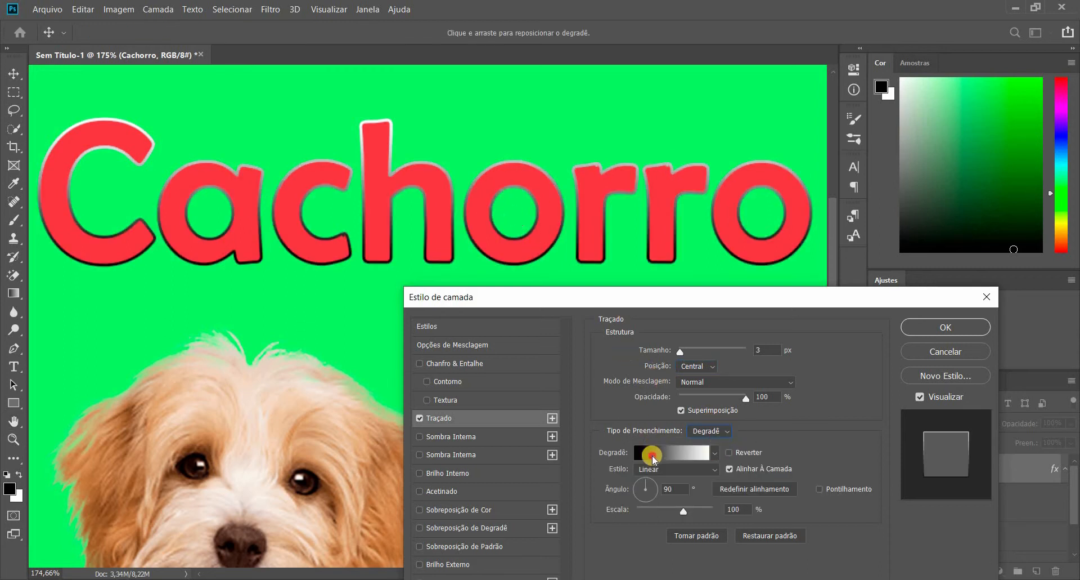
{"action": "left_click", "coordinate": [653, 455]}
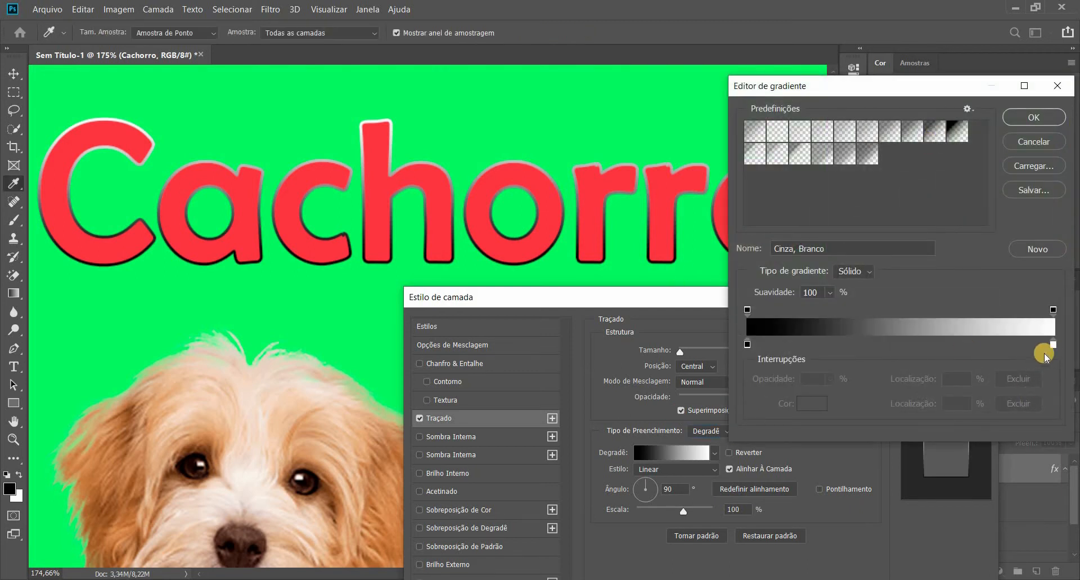
{"action": "double_click", "coordinate": [1053, 345]}
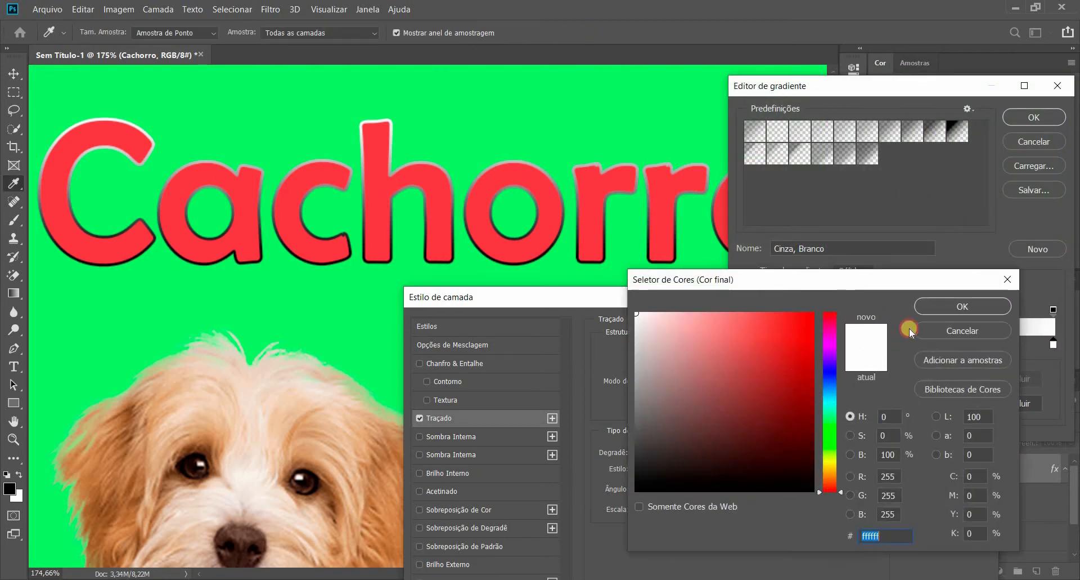
{"action": "key", "text": "ctrl+v"}
{"action": "left_click", "coordinate": [957, 306]}
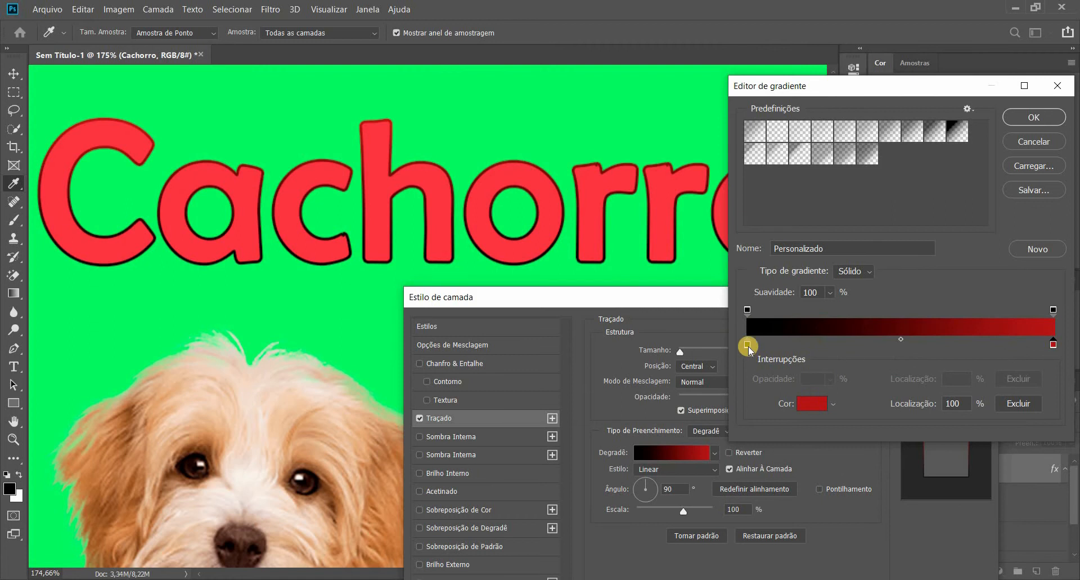
Step: Try green 86db80 for the gradient's black start stop and discard the gradient edits
{"action": "left_click", "coordinate": [748, 344]}
{"action": "left_click", "coordinate": [812, 403]}
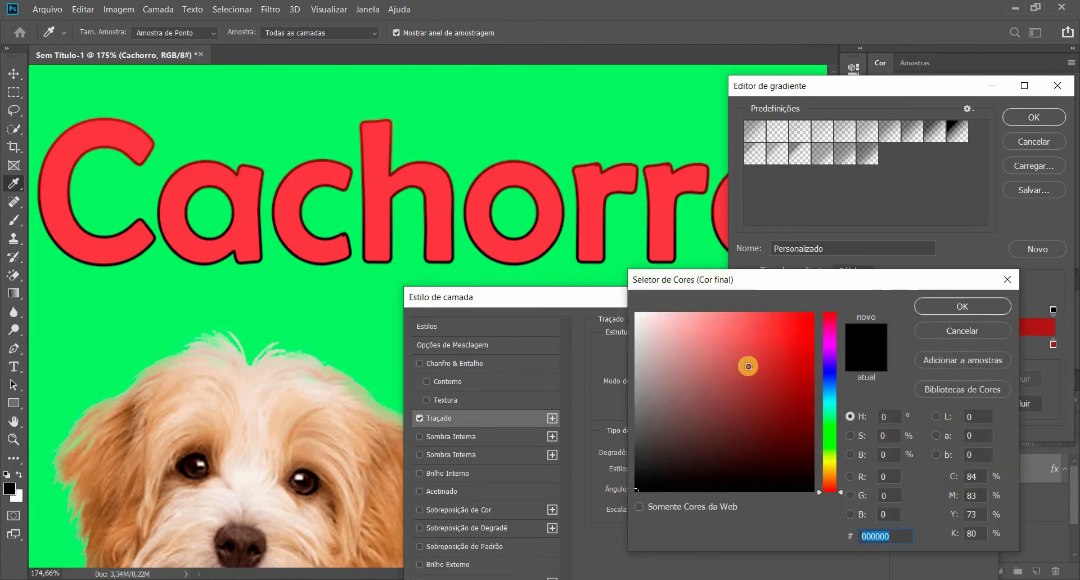
{"action": "type", "text": "86db80"}
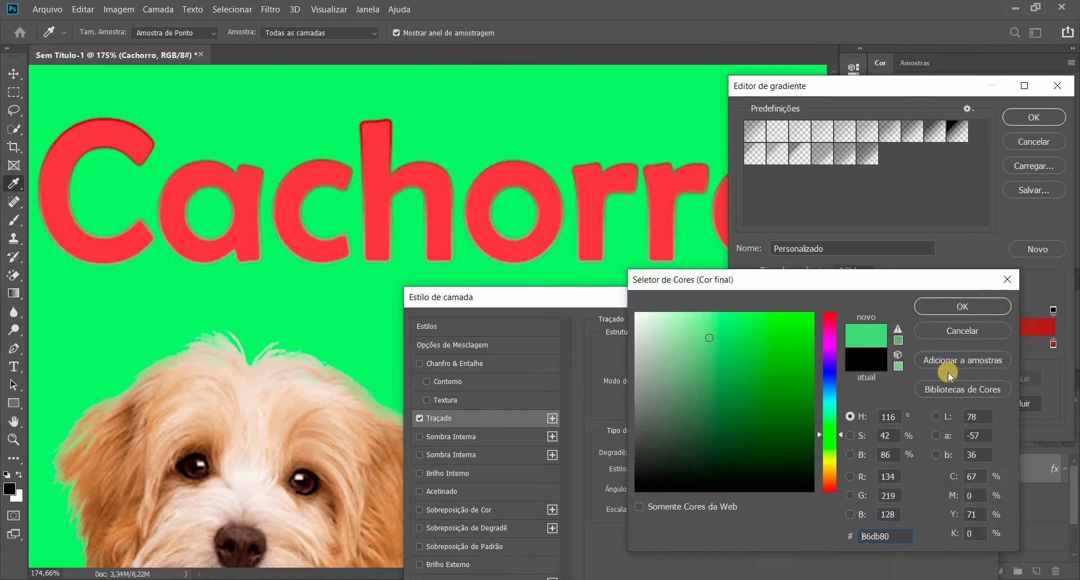
{"action": "key", "text": "Return"}
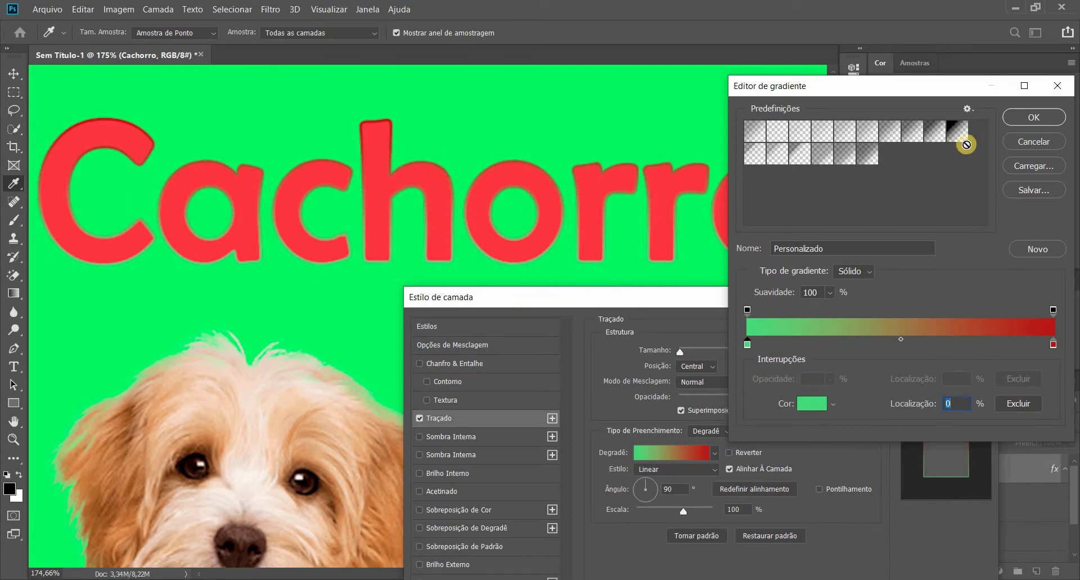
{"action": "key", "text": "Escape"}
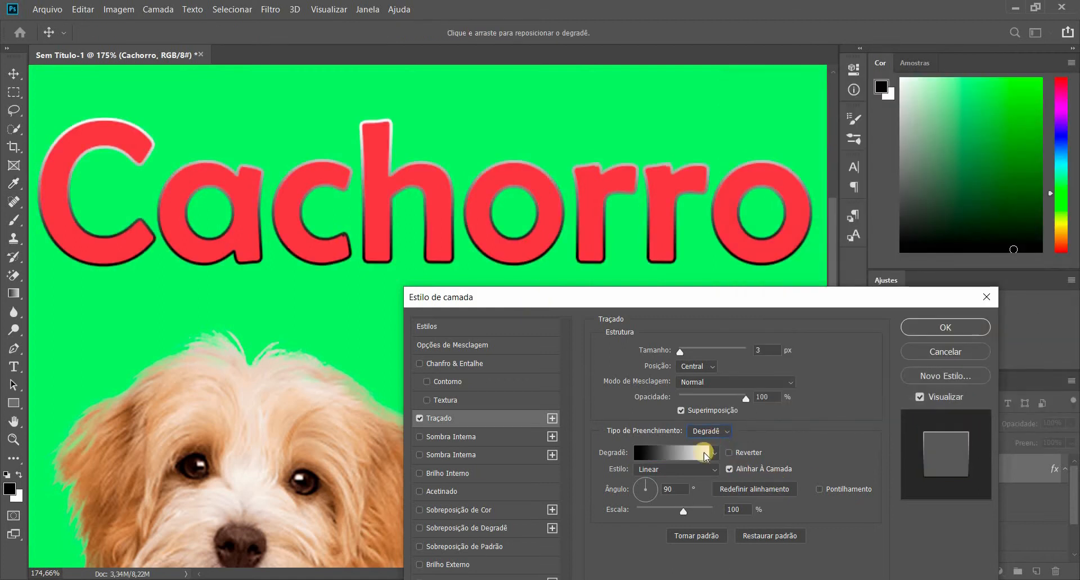
Step: Try a Padrão fill on the stroke, using the red texture and the golden-brown texture as patterns
{"action": "left_click", "coordinate": [710, 430]}
{"action": "left_click", "coordinate": [704, 465]}
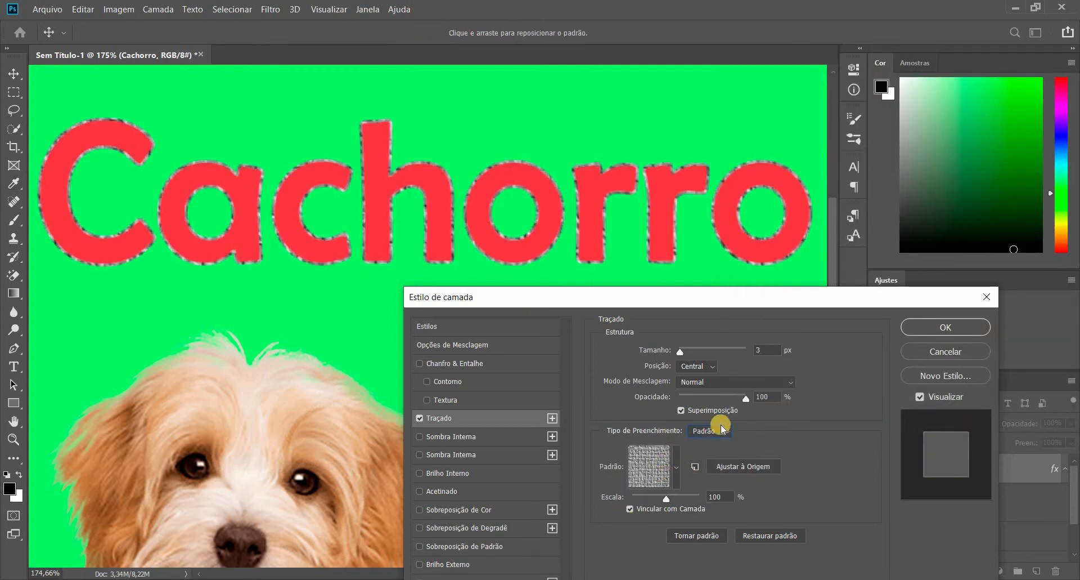
{"action": "left_click", "coordinate": [651, 475]}
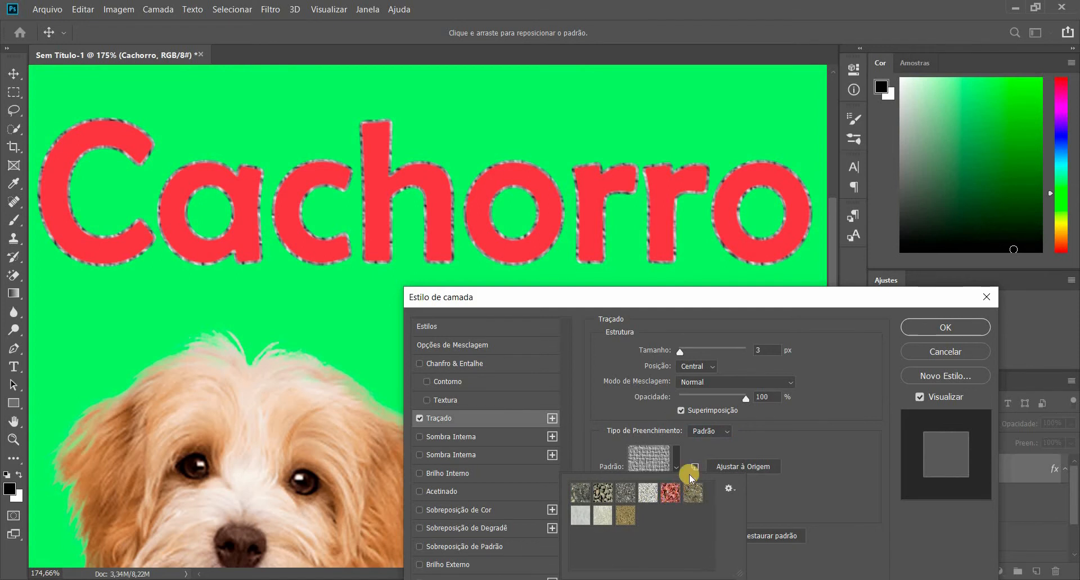
{"action": "left_click", "coordinate": [671, 492]}
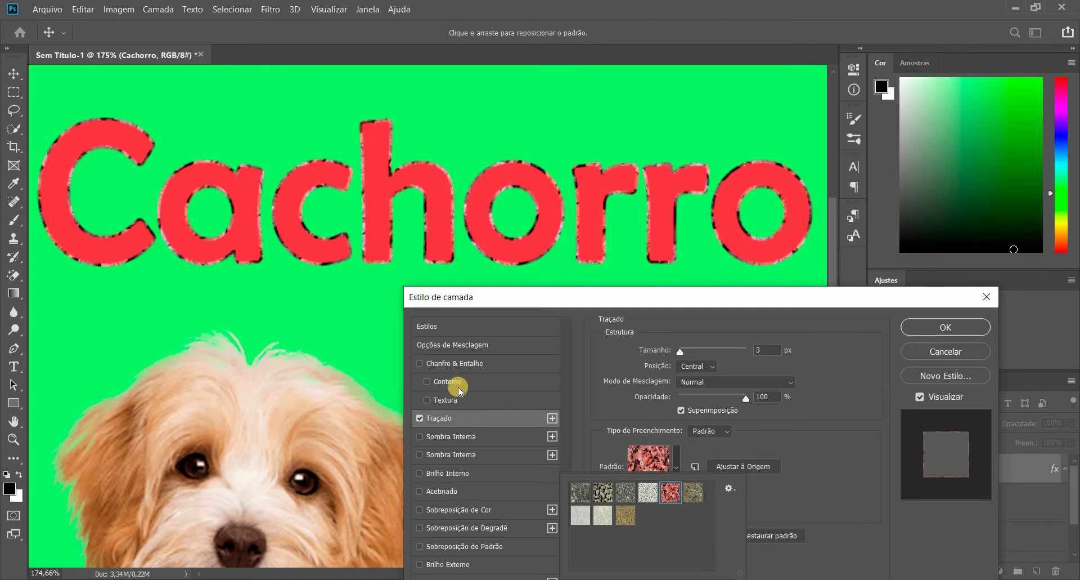
{"action": "left_click", "coordinate": [626, 515]}
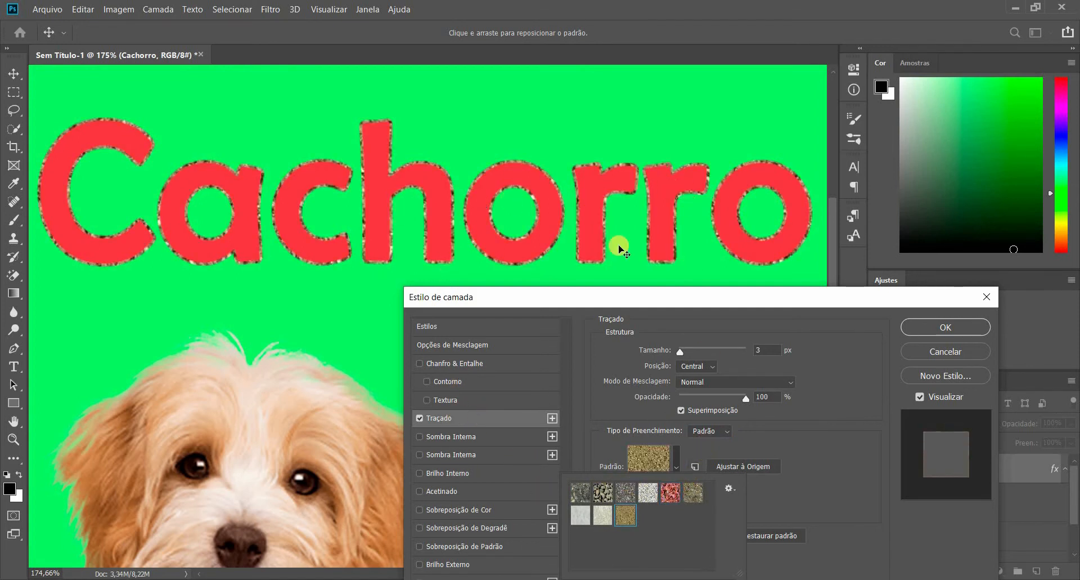
{"action": "double_click", "coordinate": [635, 511]}
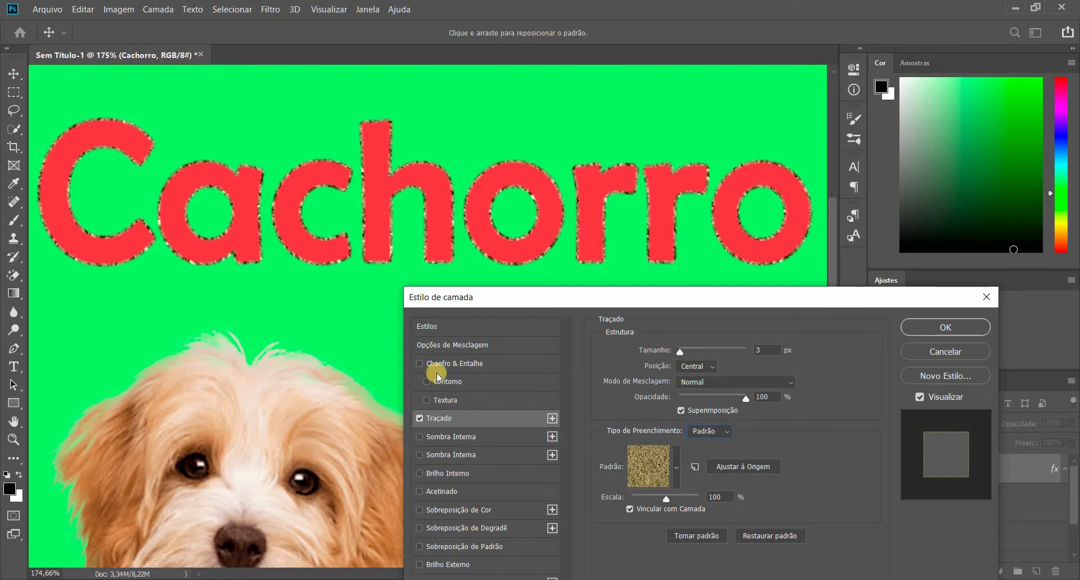
Step: Enable Chanfro & Entalhe alongside the stroke and set the stroke's fill type to Cor
{"action": "left_click", "coordinate": [456, 363]}
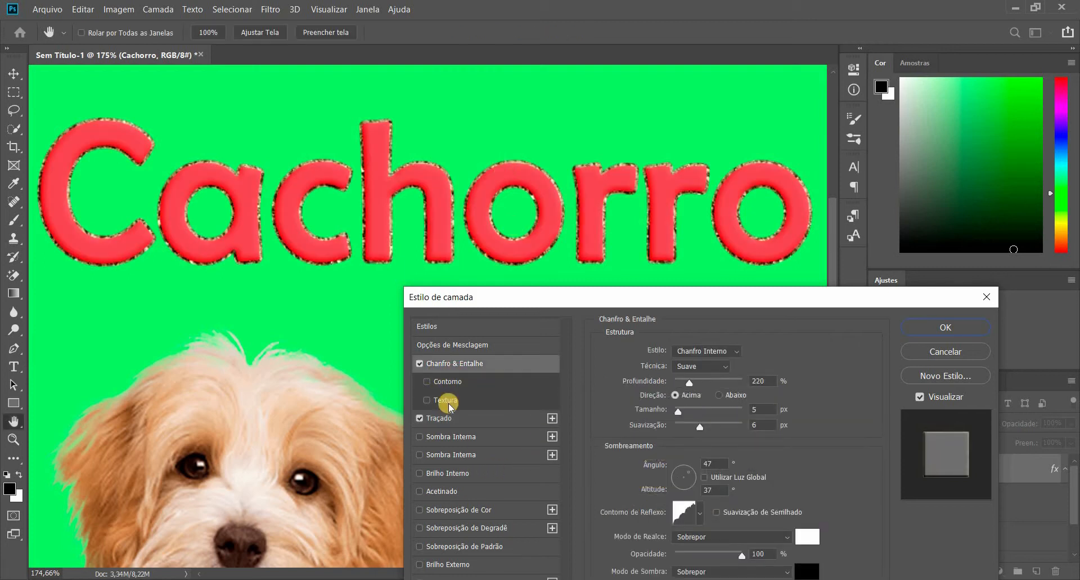
{"action": "left_click", "coordinate": [495, 418]}
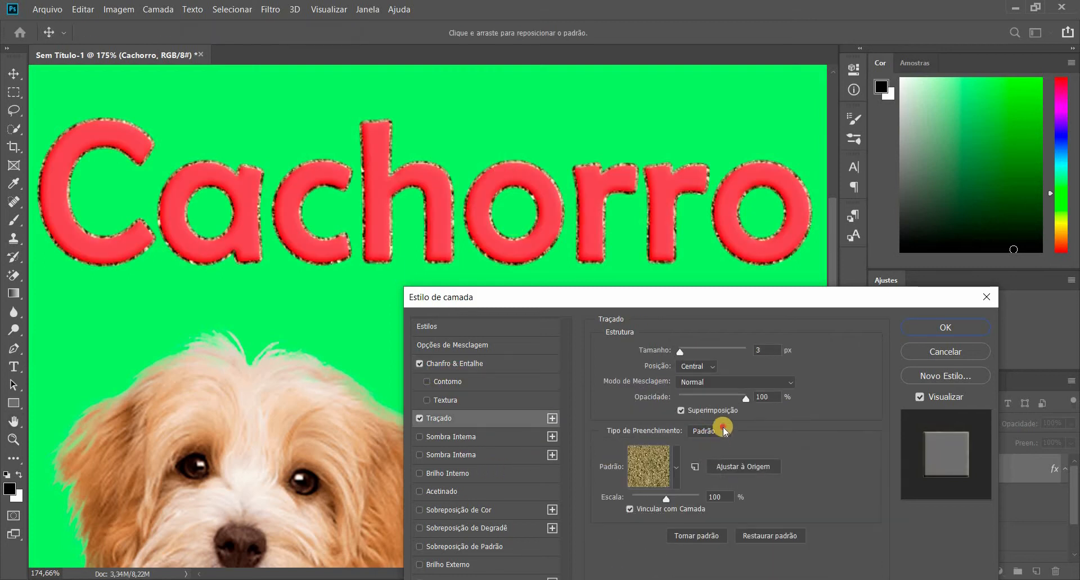
{"action": "left_click", "coordinate": [724, 427]}
{"action": "left_click", "coordinate": [710, 445]}
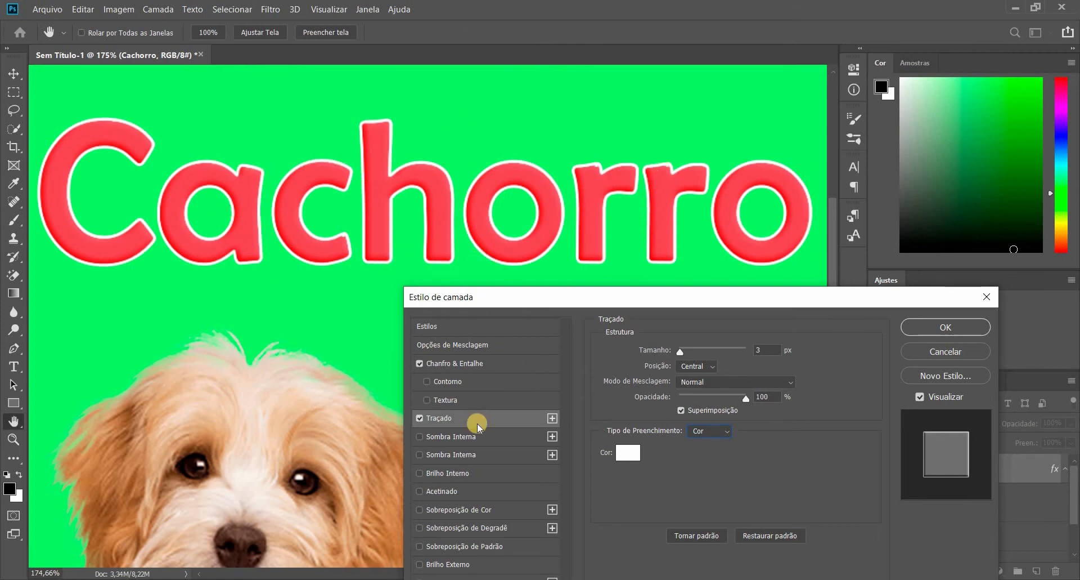
Step: Switch off Chanfro & Entalhe and Traçado on the Cachorro text and enable Sombra Interna instead
{"action": "left_click", "coordinate": [420, 363]}
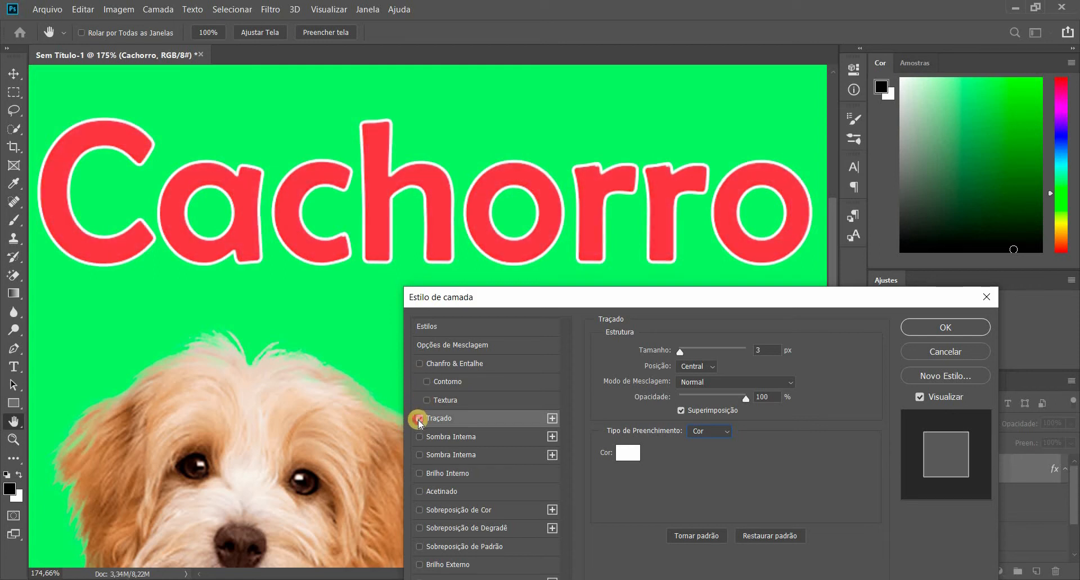
{"action": "left_click", "coordinate": [419, 419]}
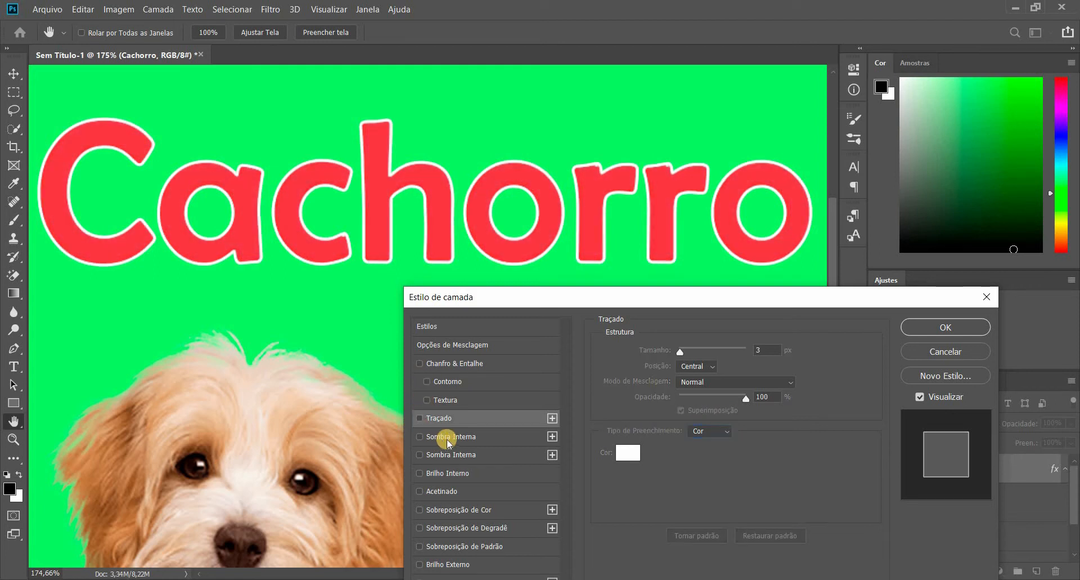
{"action": "left_click", "coordinate": [480, 439]}
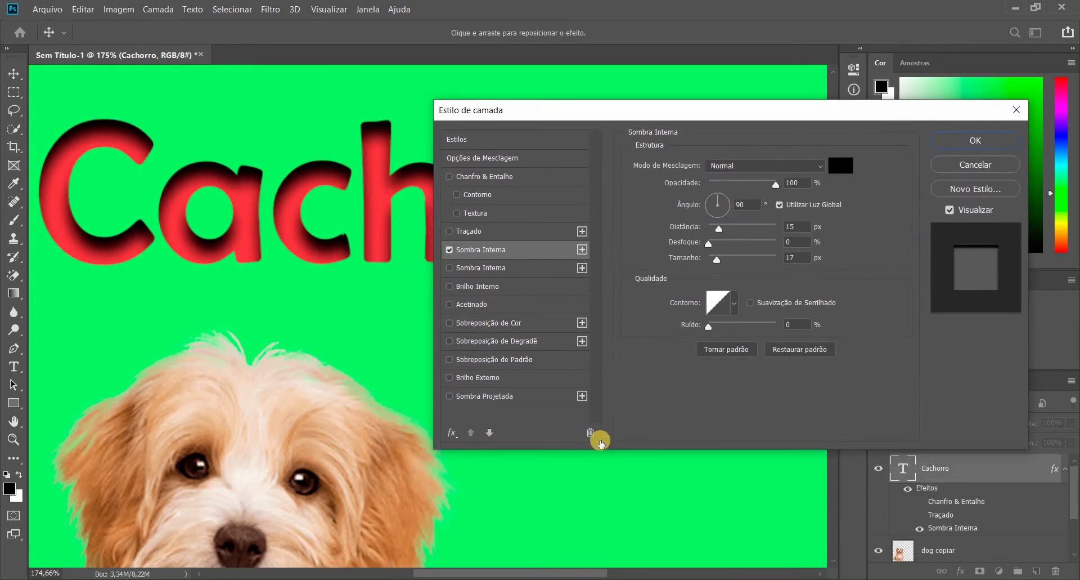
Step: Delete the extra Sombra Interna entry and set Distância, Desfoque and Tamanho of the remaining inner shadow to 0
{"action": "left_click", "coordinate": [590, 432]}
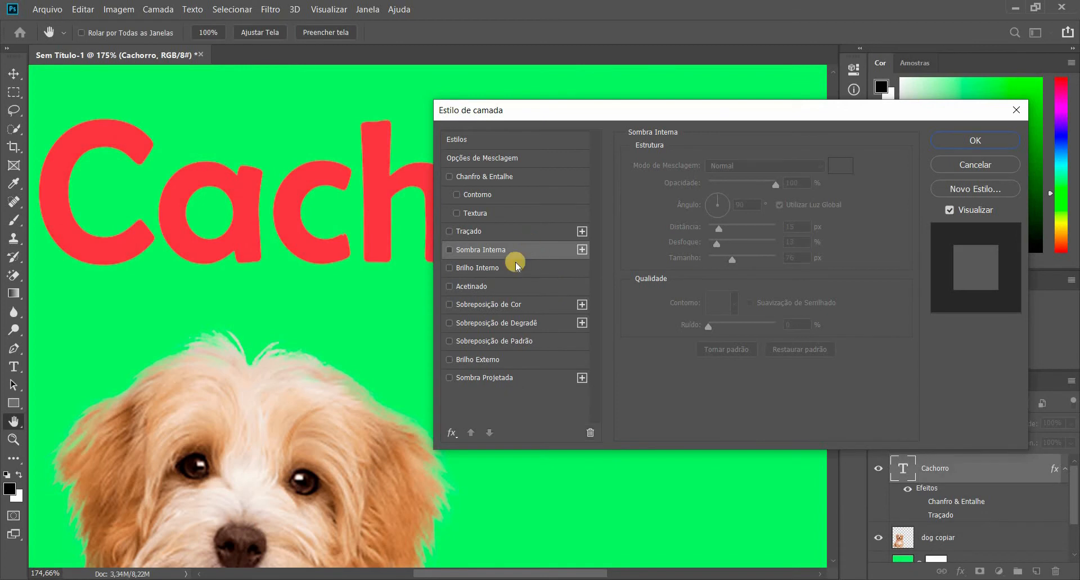
{"action": "left_click_drag", "start_coordinate": [593, 116], "coordinate": [553, 331]}
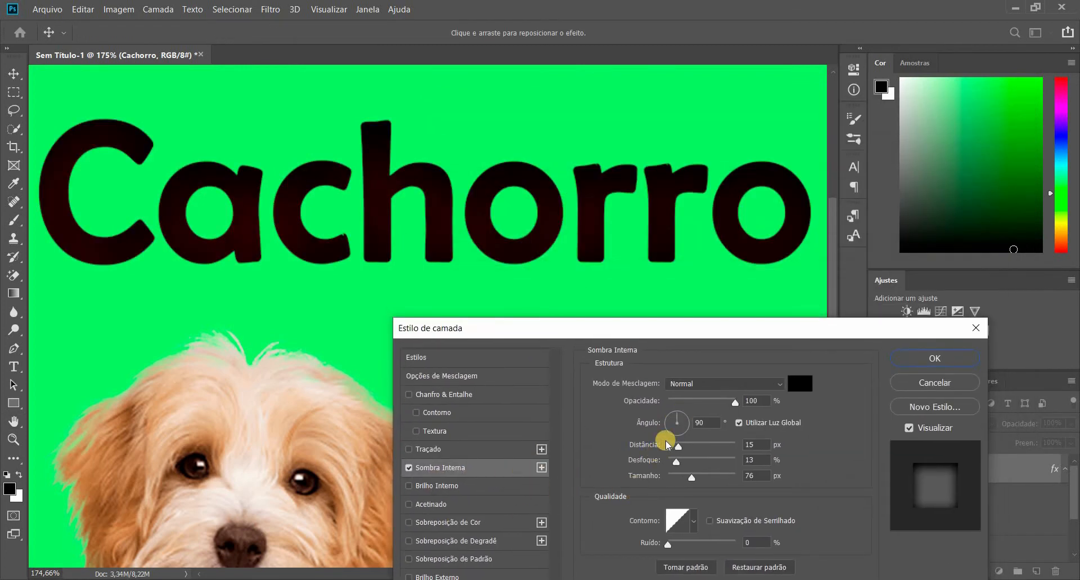
{"action": "left_click_drag", "start_coordinate": [654, 446], "coordinate": [545, 493]}
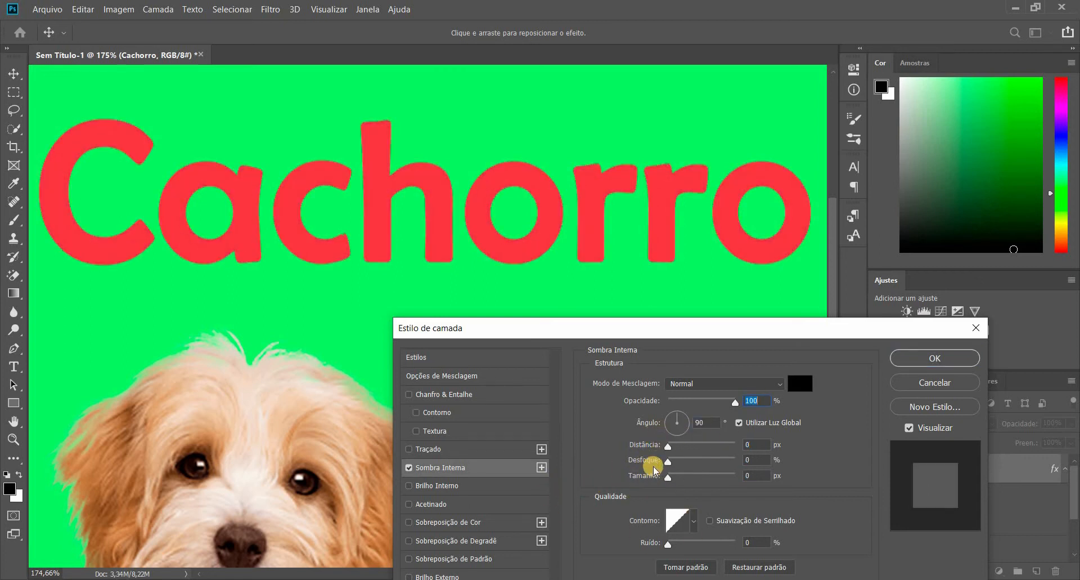
Step: Try the inner shadow with Distância 11 px, then set its Ângulo to -90° and Distância to 4 px
{"action": "mouse_move", "coordinate": [652, 445]}
{"action": "left_mouse_down"}
{"action": "mouse_move", "coordinate": [661, 446]}
{"action": "mouse_move", "coordinate": [641, 446]}
{"action": "mouse_move", "coordinate": [652, 446]}
{"action": "left_mouse_up"}
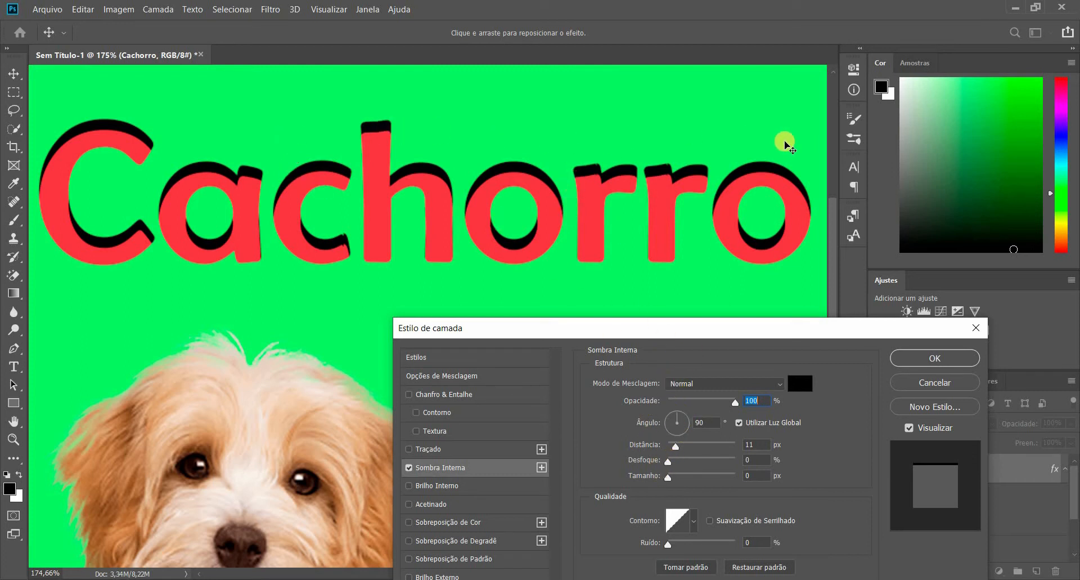
{"action": "left_click_drag", "start_coordinate": [681, 421], "coordinate": [677, 442]}
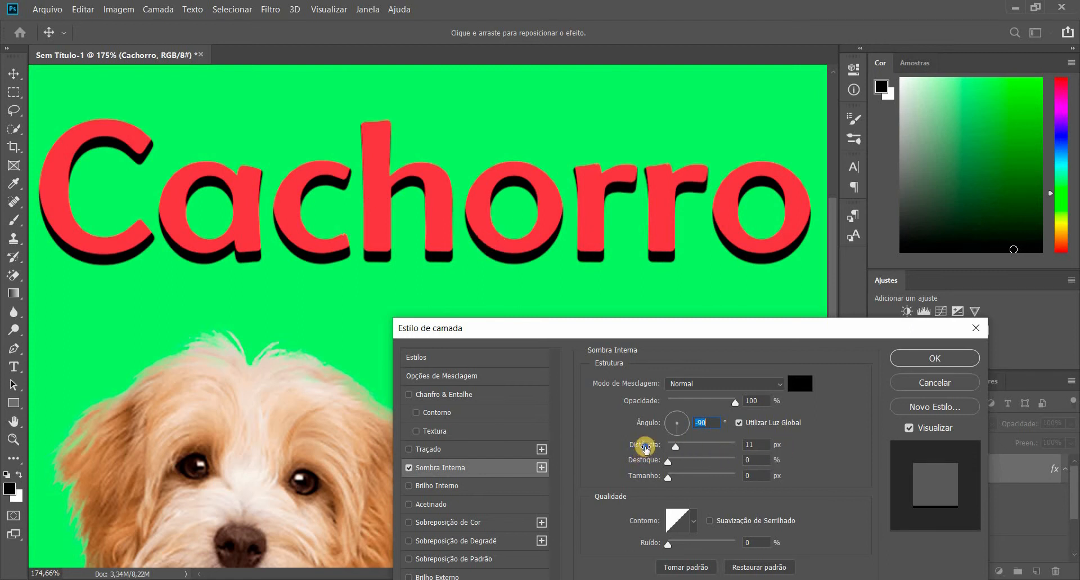
{"action": "left_click_drag", "start_coordinate": [645, 447], "coordinate": [648, 448]}
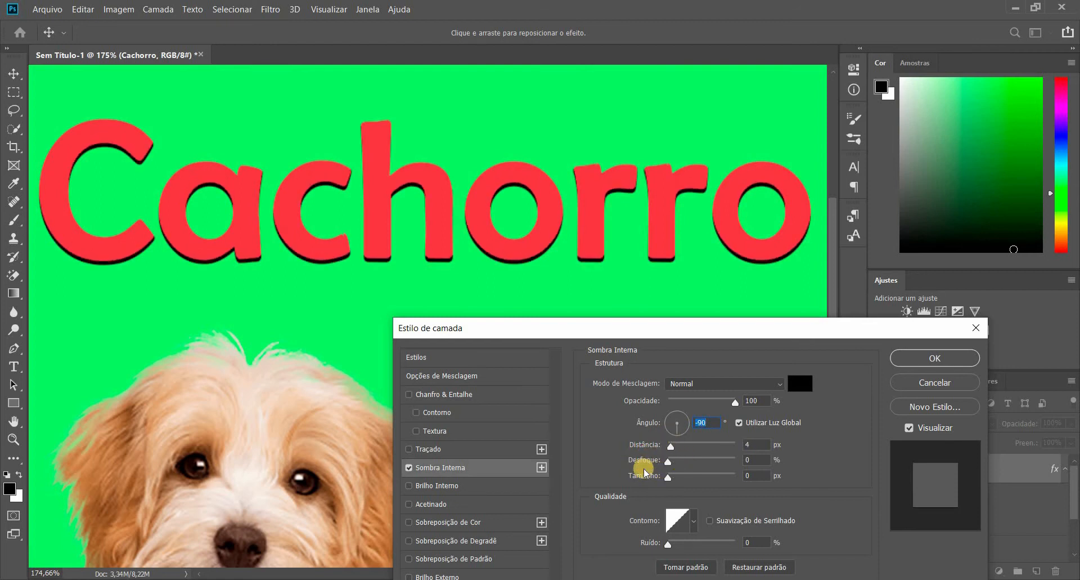
Step: Try Desfoque 26 % on the inner shadow, set Tamanho to 9 px and return Desfoque to 0 %
{"action": "mouse_move", "coordinate": [646, 459]}
{"action": "left_mouse_down"}
{"action": "mouse_move", "coordinate": [675, 459]}
{"action": "mouse_move", "coordinate": [662, 467]}
{"action": "left_mouse_up"}
{"action": "left_click", "coordinate": [669, 483]}
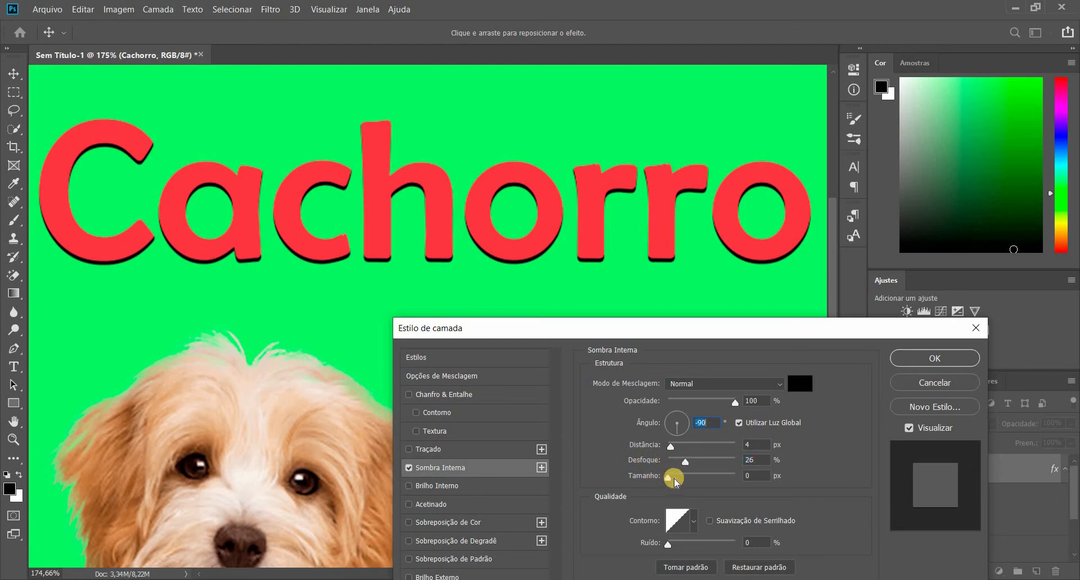
{"action": "left_click_drag", "start_coordinate": [670, 478], "coordinate": [674, 478]}
{"action": "left_click", "coordinate": [678, 427]}
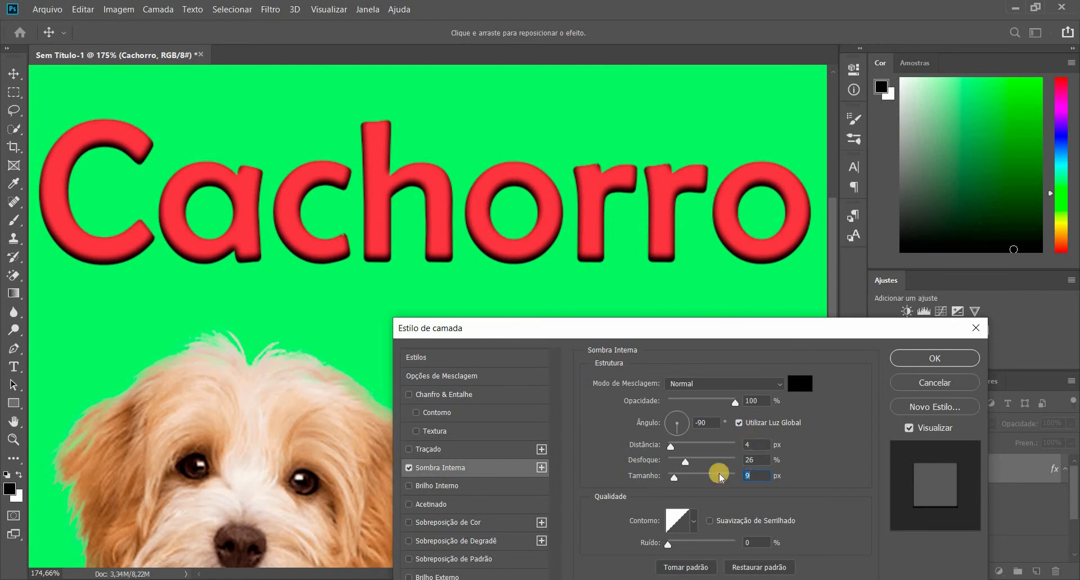
{"action": "left_click", "coordinate": [684, 462]}
{"action": "left_click_drag", "start_coordinate": [683, 462], "coordinate": [669, 465]}
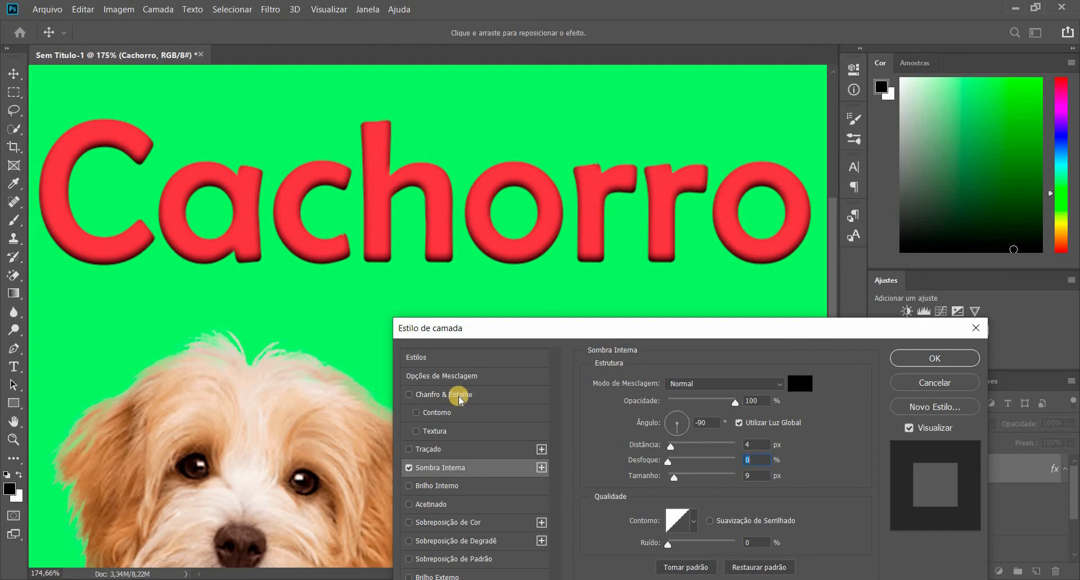
Step: Try Chanfro & Entalhe with Profundidade 126 % and Tamanho 6 px plus Traçado alongside Sombra Interna, and switch both off again
{"action": "left_click", "coordinate": [438, 396]}
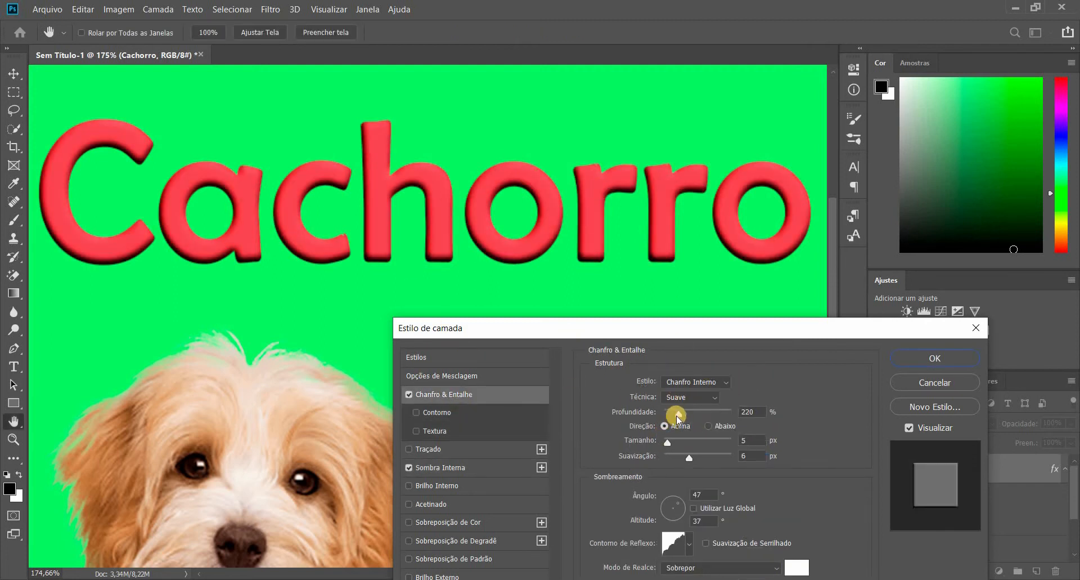
{"action": "left_click_drag", "start_coordinate": [673, 415], "coordinate": [670, 442]}
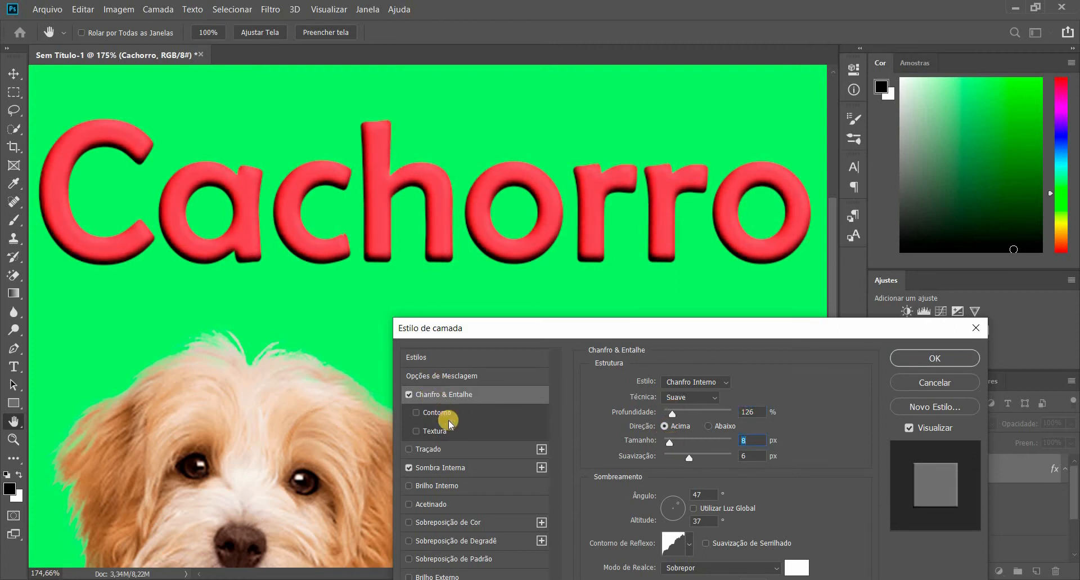
{"action": "left_click", "coordinate": [441, 447]}
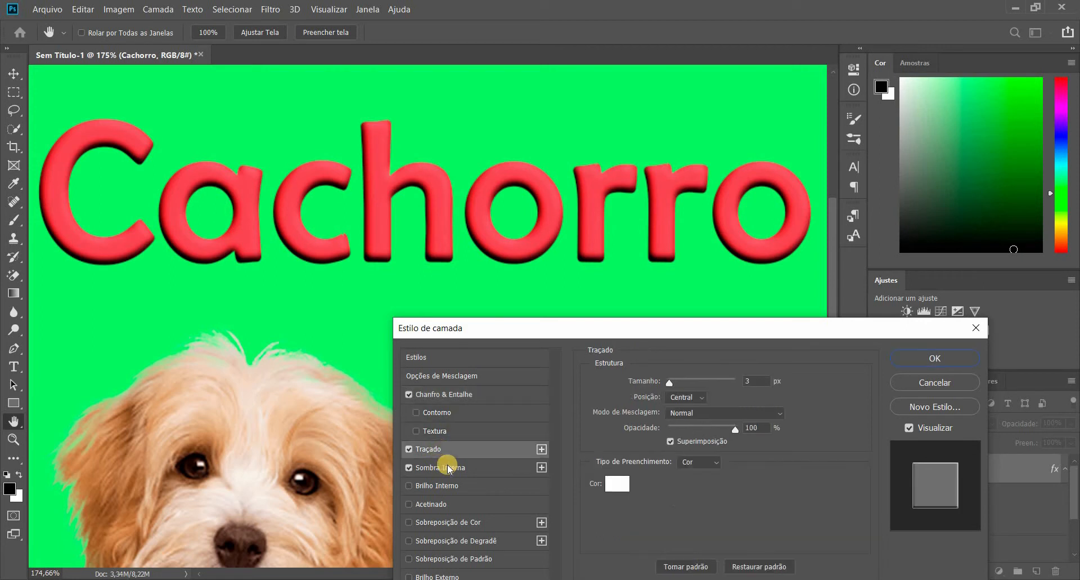
{"action": "left_click", "coordinate": [409, 449]}
{"action": "left_click", "coordinate": [409, 394]}
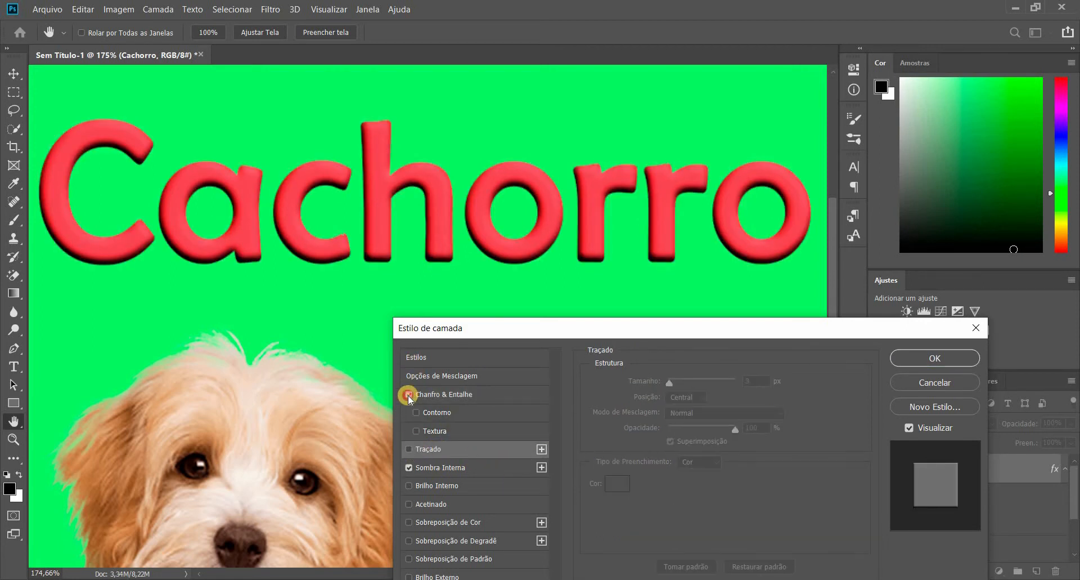
{"action": "left_click", "coordinate": [458, 472]}
Step: Set the inner shadow's Ângulo to 90° and try reshaping its Contorno into a custom wavy curve, discarding the curve edits
{"action": "left_click", "coordinate": [672, 447]}
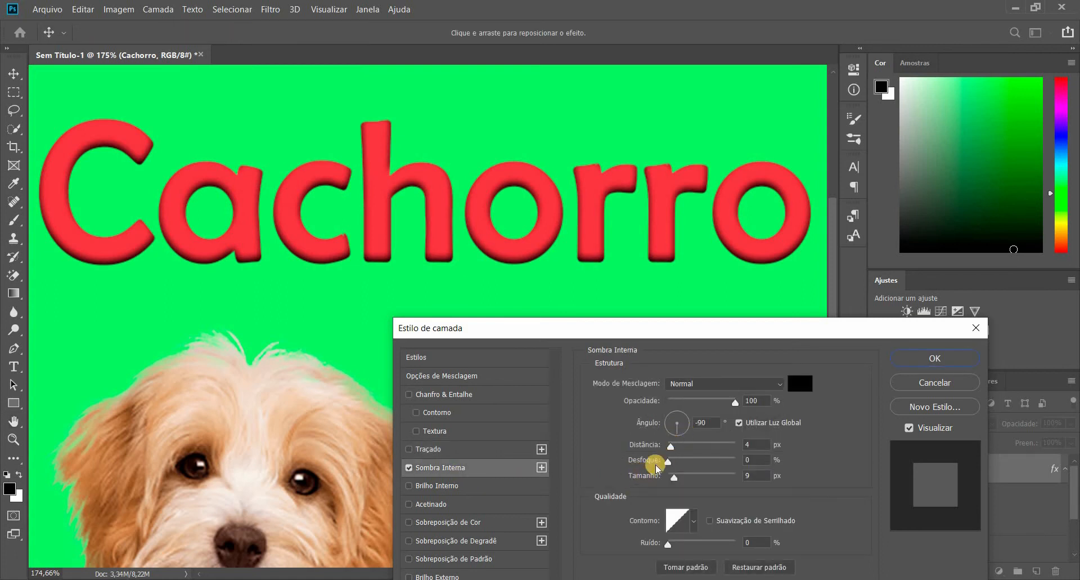
{"action": "left_click_drag", "start_coordinate": [681, 432], "coordinate": [675, 395]}
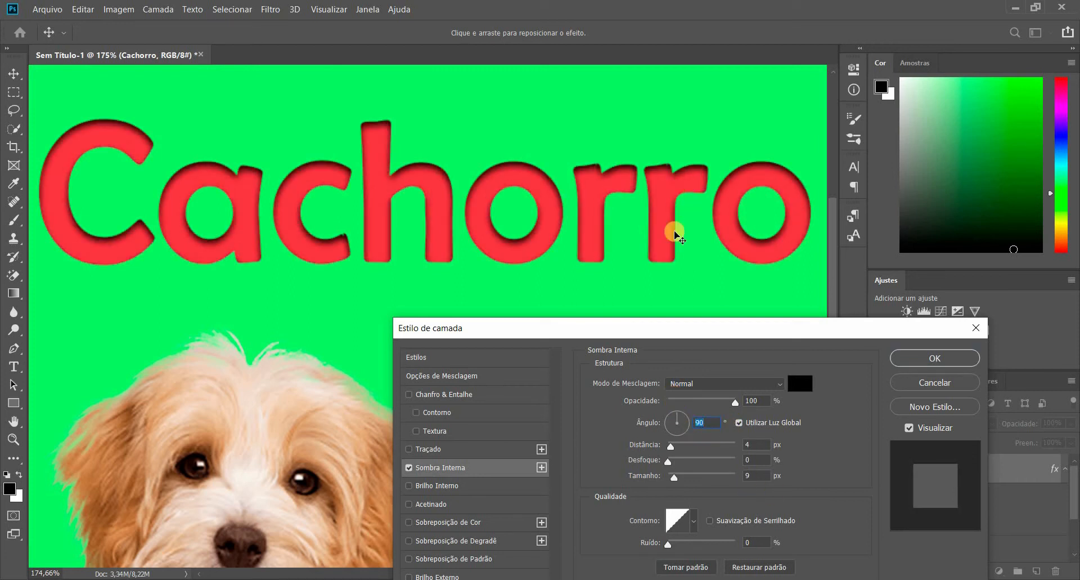
{"action": "left_click", "coordinate": [680, 522]}
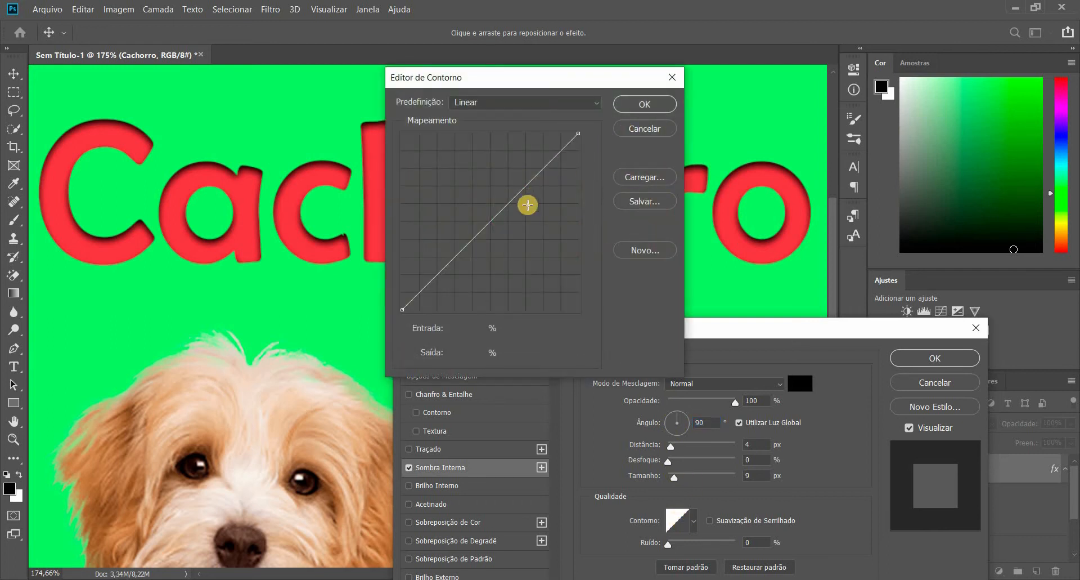
{"action": "left_click_drag", "start_coordinate": [527, 205], "coordinate": [526, 213]}
{"action": "left_click_drag", "start_coordinate": [492, 251], "coordinate": [451, 249]}
{"action": "left_click_drag", "start_coordinate": [567, 174], "coordinate": [549, 150]}
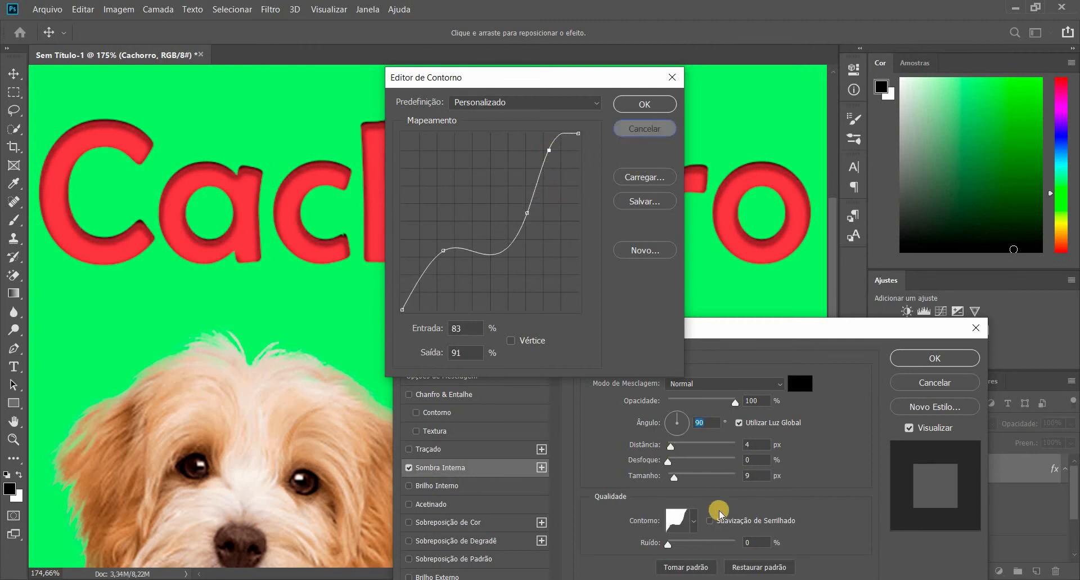
{"action": "key", "text": "Return"}
Step: Try preset contours on the inner shadow, ending with the V-shaped one
{"action": "left_click", "coordinate": [694, 521]}
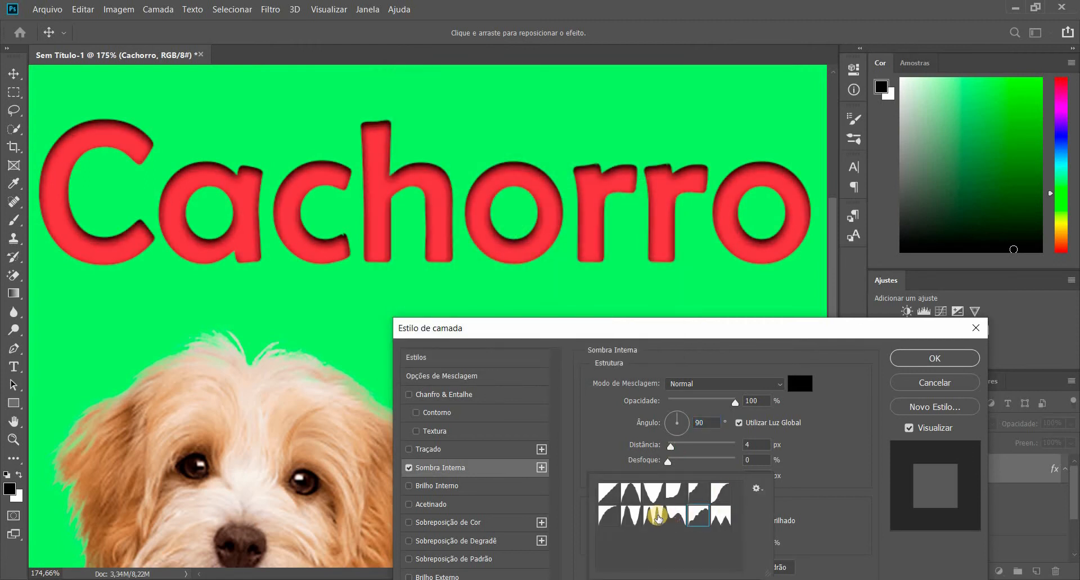
{"action": "left_click", "coordinate": [653, 494]}
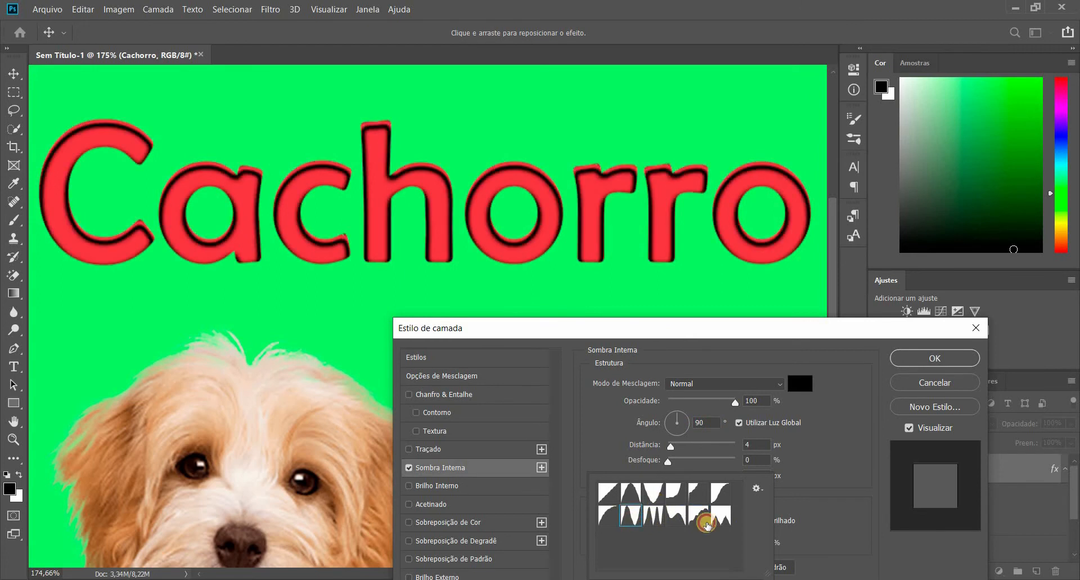
{"action": "left_click", "coordinate": [863, 518]}
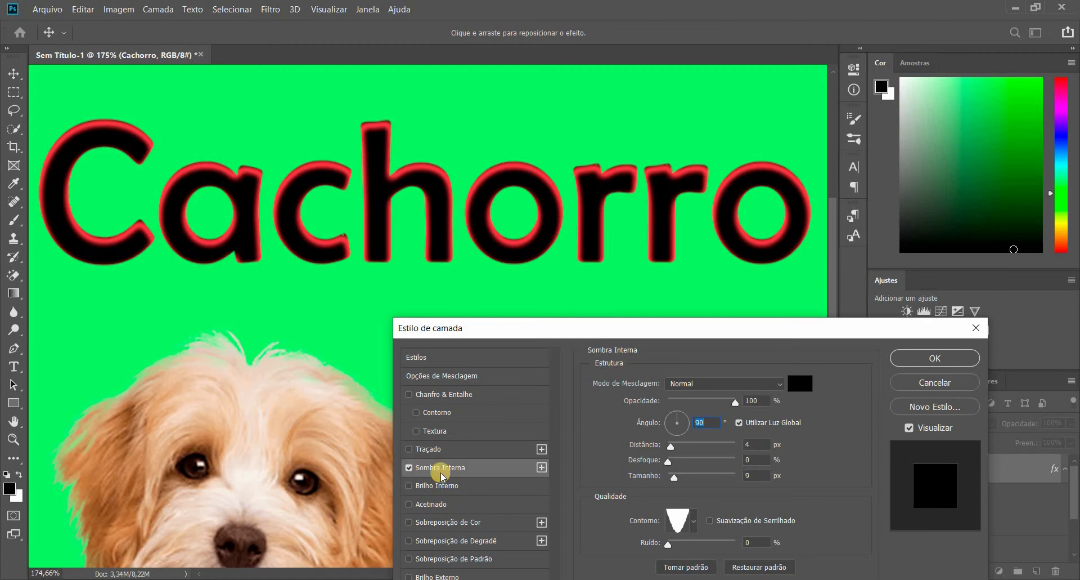
Step: Try Brilho Interno on the Cachorro text with and without Sombra Interna, and cancel the layer style changes
{"action": "left_click", "coordinate": [409, 467]}
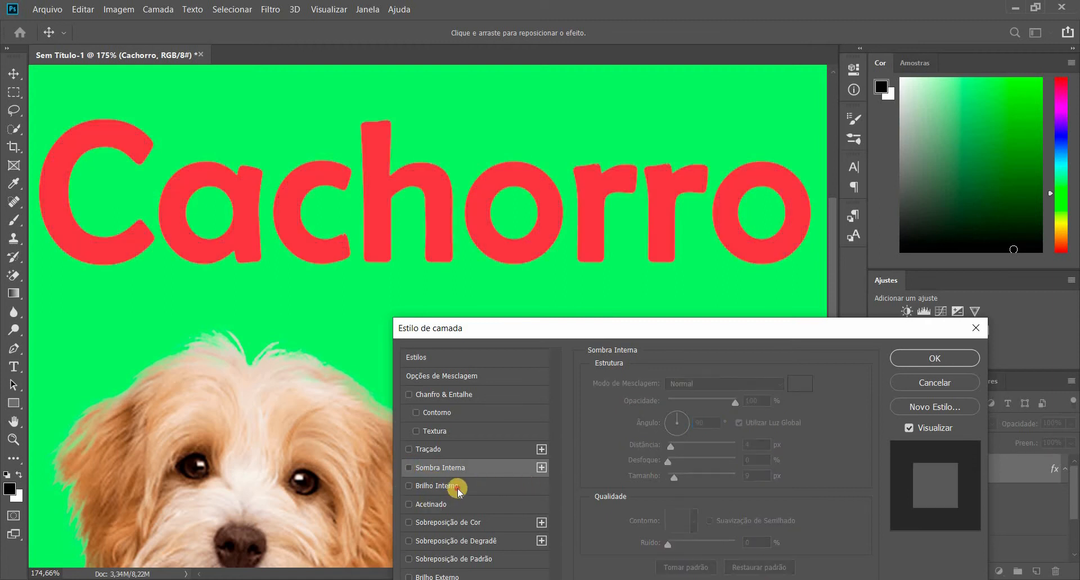
{"action": "left_click", "coordinate": [458, 488]}
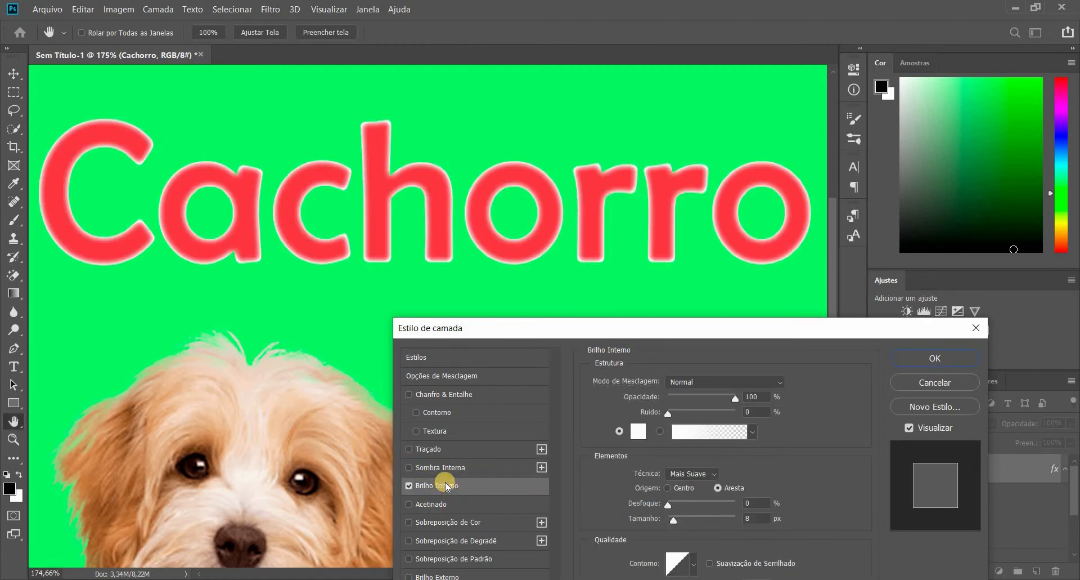
{"action": "left_click", "coordinate": [472, 468]}
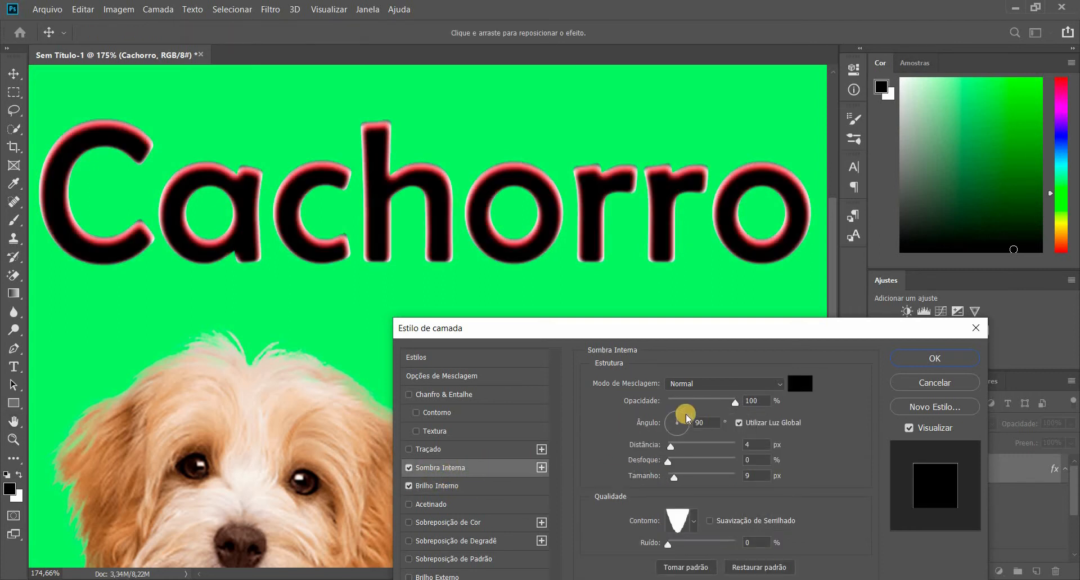
{"action": "left_click", "coordinate": [413, 471]}
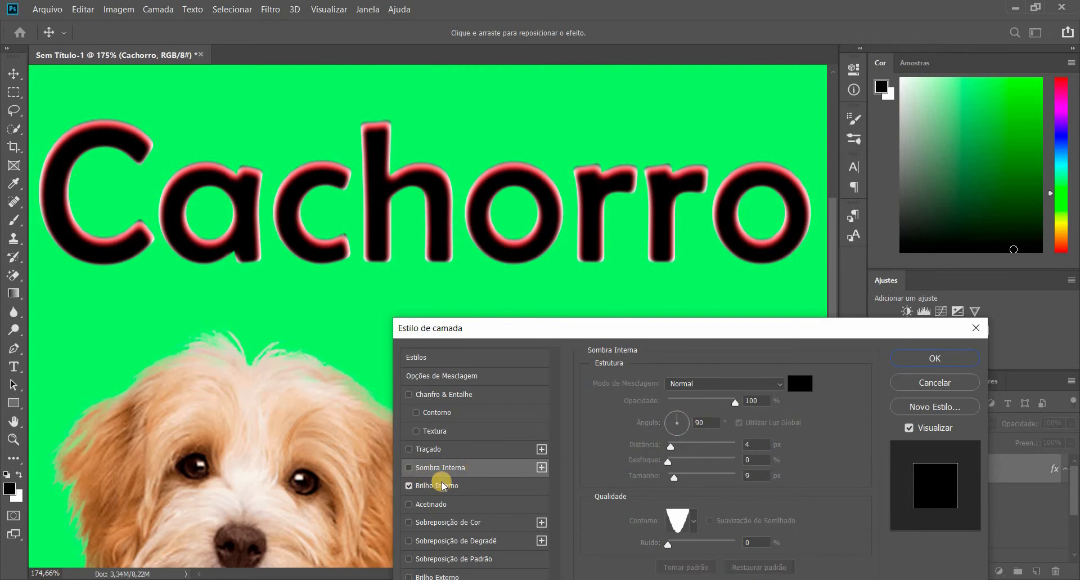
{"action": "left_click", "coordinate": [439, 485]}
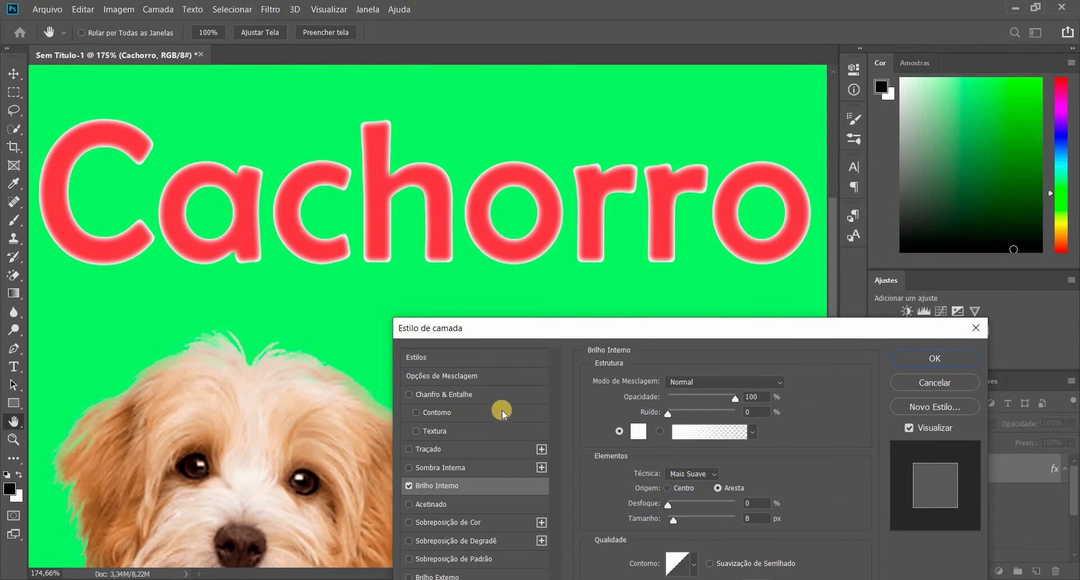
{"action": "left_click", "coordinate": [945, 388]}
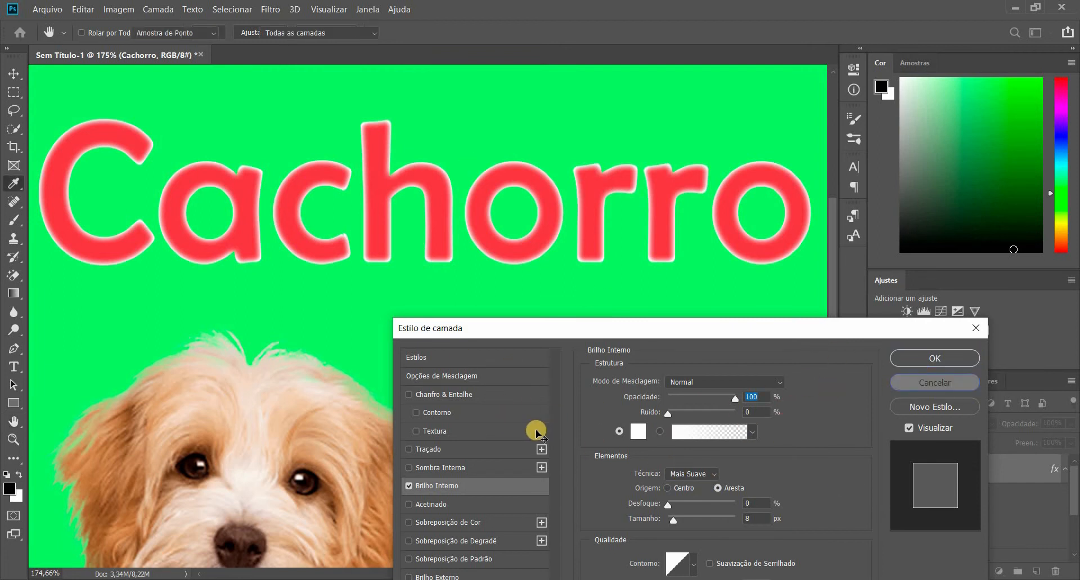
Step: Open the layer styles of the dog copiar layer and enable Traçado
{"action": "scroll", "coordinate": [541, 429], "scroll_direction": "down", "scroll_amount": 8}
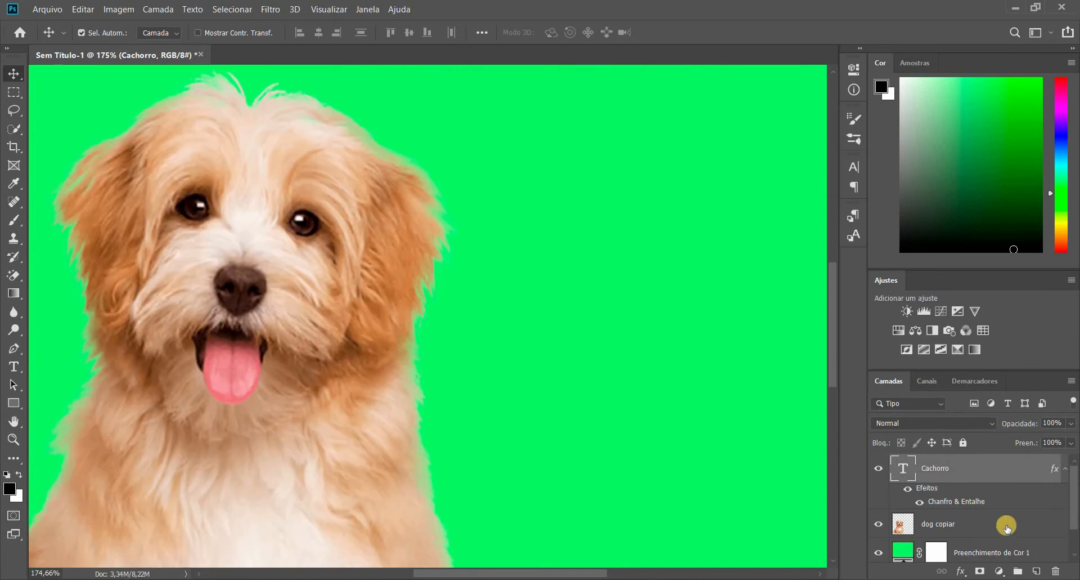
{"action": "left_click", "coordinate": [1005, 528]}
{"action": "key", "text": "h"}
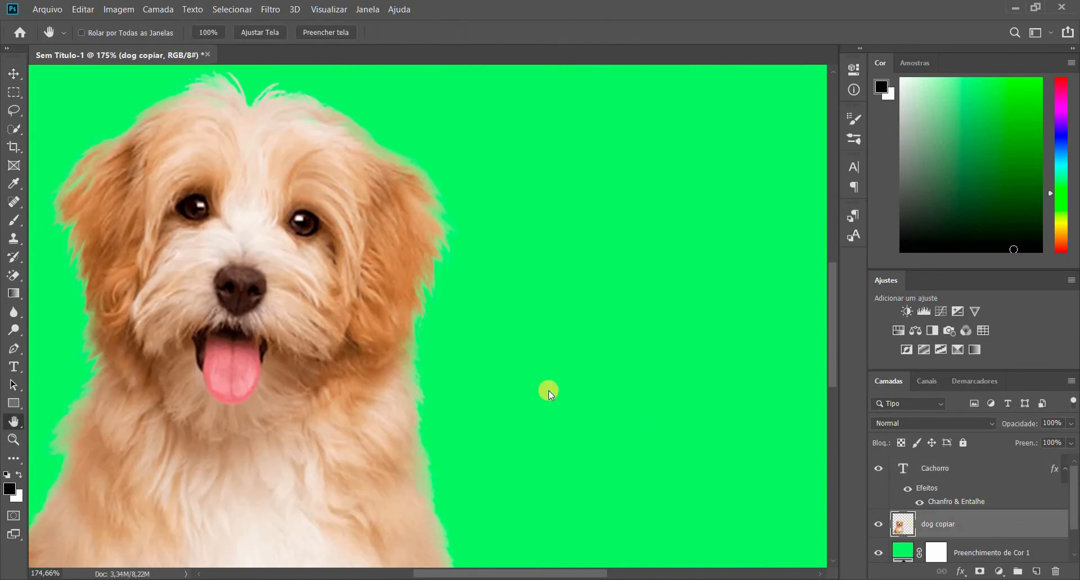
{"action": "left_click", "coordinate": [444, 357]}
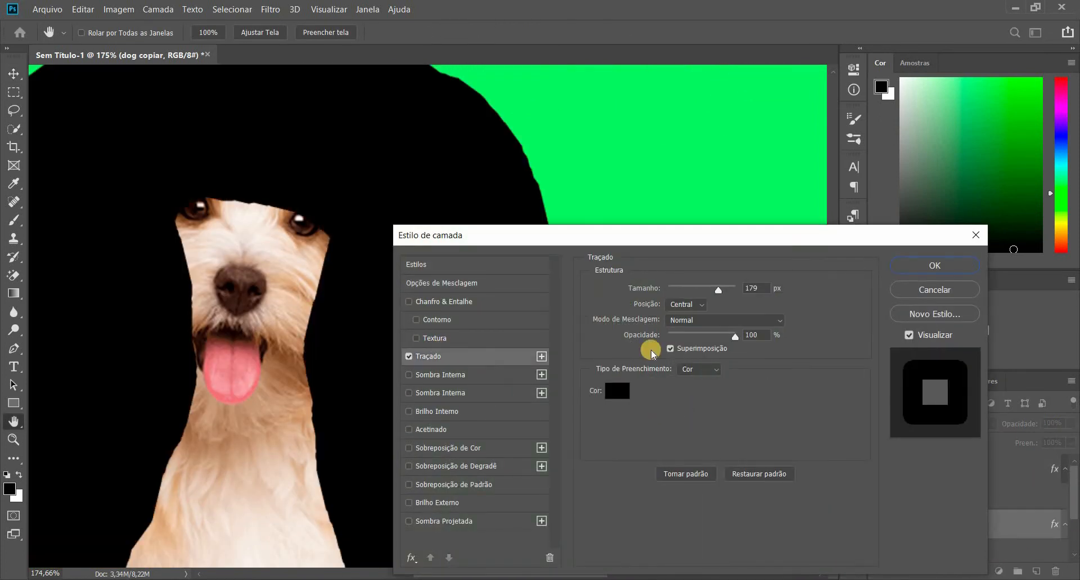
Step: Set the dog's Traçado to a Tamanho of 24 px with Posição Externa
{"action": "left_click_drag", "start_coordinate": [563, 235], "coordinate": [798, 115]}
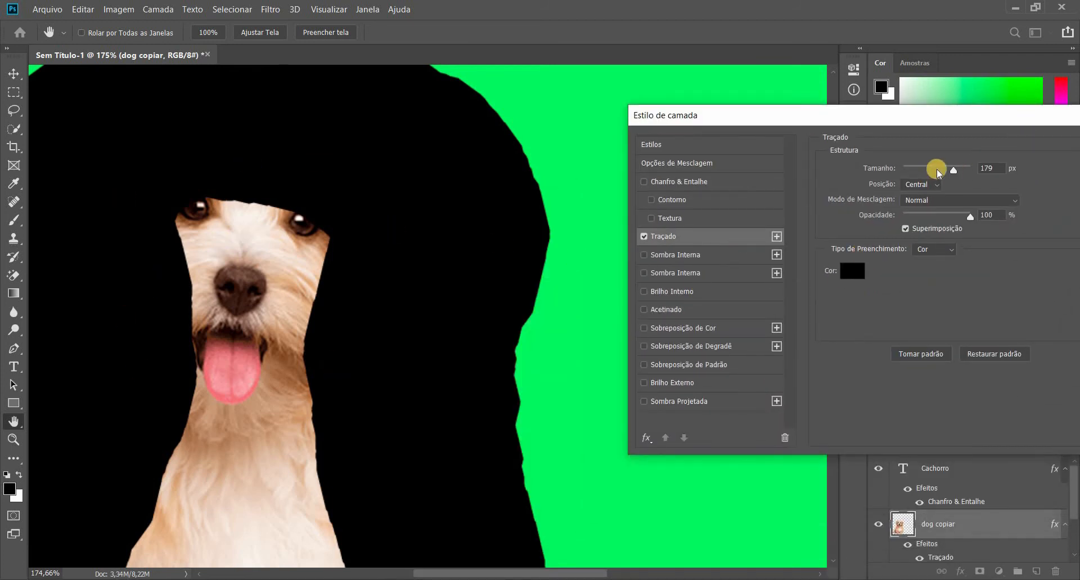
{"action": "left_click_drag", "start_coordinate": [926, 176], "coordinate": [915, 179]}
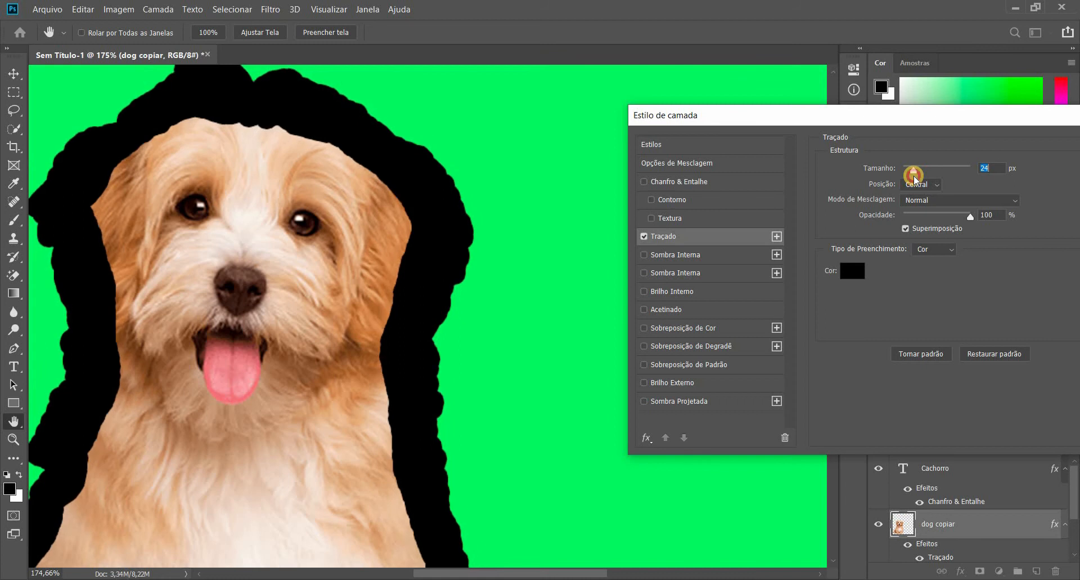
{"action": "left_click", "coordinate": [930, 194]}
{"action": "left_click", "coordinate": [915, 208]}
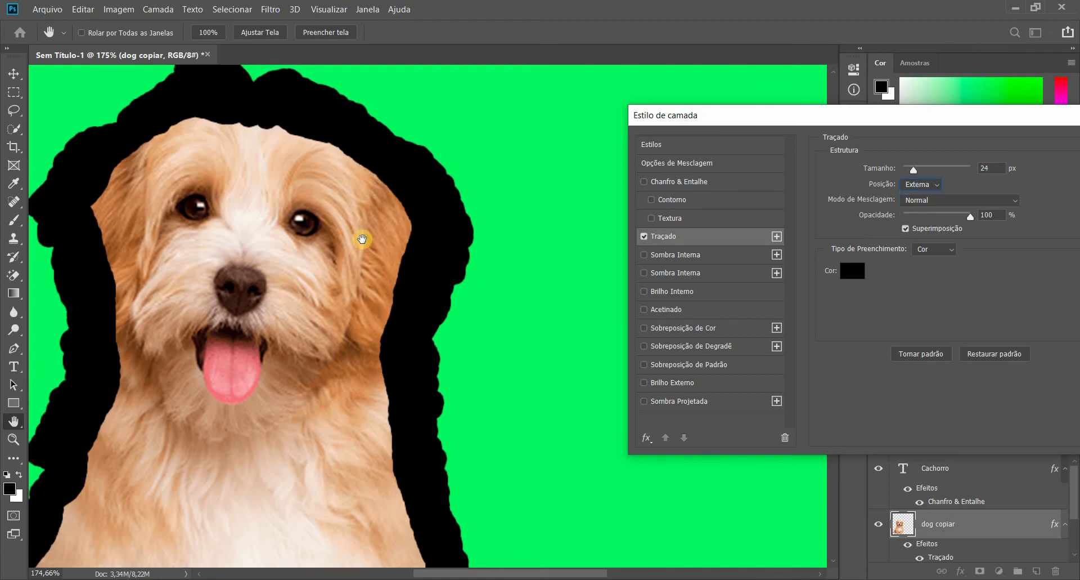
Step: Change the dog's stroke colour to white (ffffff) and reduce its Tamanho to 5 px
{"action": "left_click", "coordinate": [852, 268]}
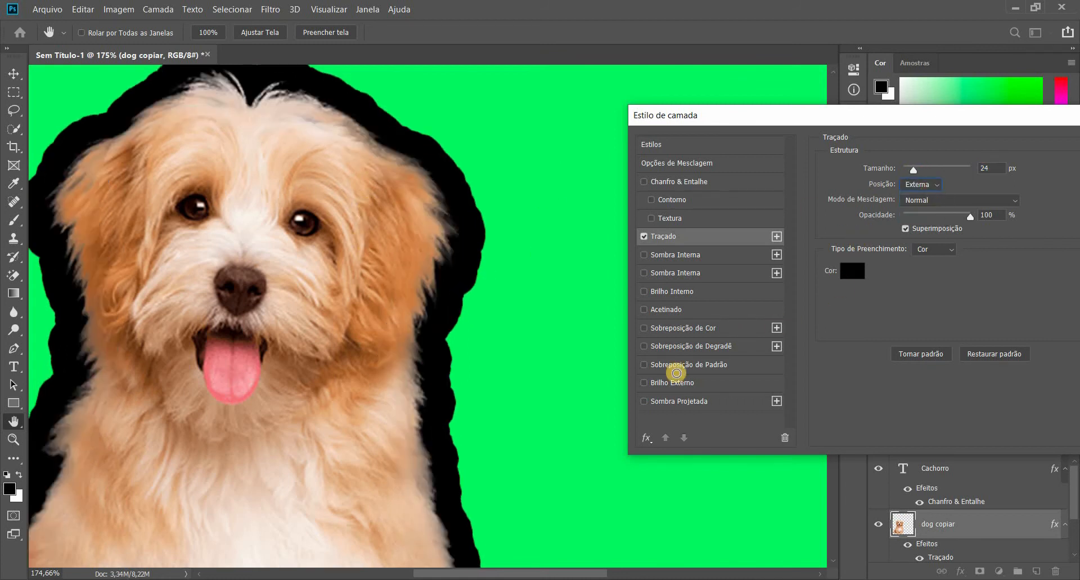
{"action": "left_click", "coordinate": [636, 313]}
{"action": "left_click", "coordinate": [933, 304]}
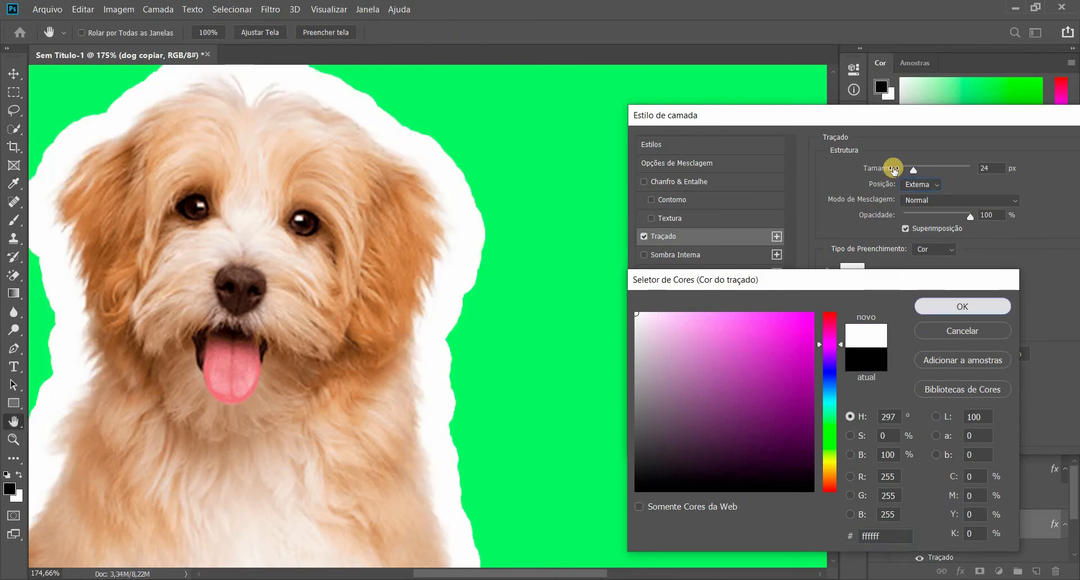
{"action": "mouse_move", "coordinate": [874, 176]}
{"action": "left_mouse_down"}
{"action": "mouse_move", "coordinate": [861, 179]}
{"action": "mouse_move", "coordinate": [870, 182]}
{"action": "left_mouse_up"}
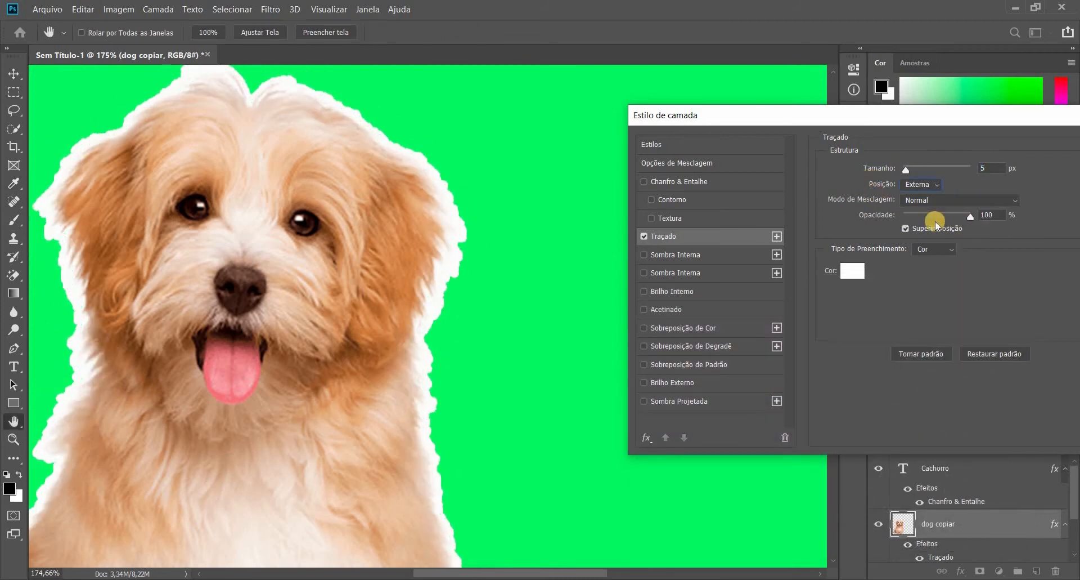
Step: Try an Opacidade of 72% on the dog's stroke, return it to 100%, and turn Traçado off
{"action": "left_click_drag", "start_coordinate": [935, 218], "coordinate": [1023, 212]}
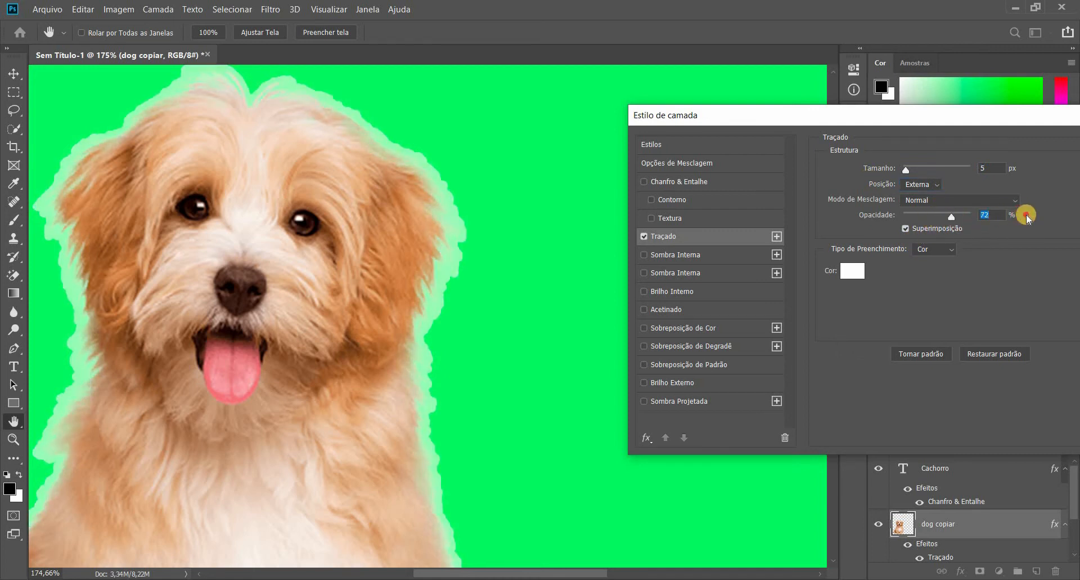
{"action": "left_click_drag", "start_coordinate": [873, 116], "coordinate": [783, 110]}
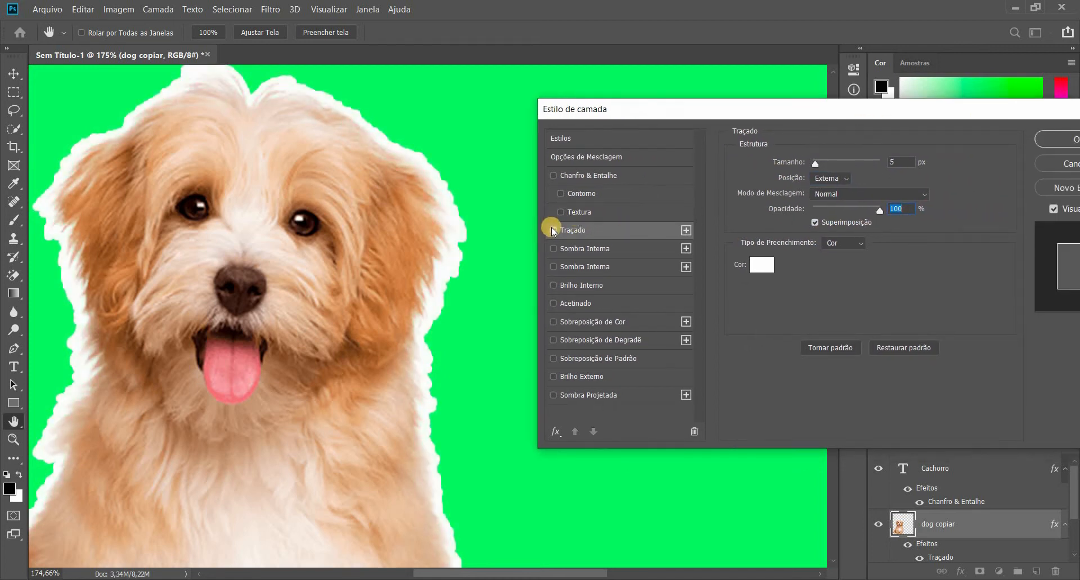
{"action": "left_click", "coordinate": [557, 230]}
Step: Enable Sombra Interna on the dog and sample its shadow colour from the ear's fur (d0ab74)
{"action": "left_click", "coordinate": [585, 248]}
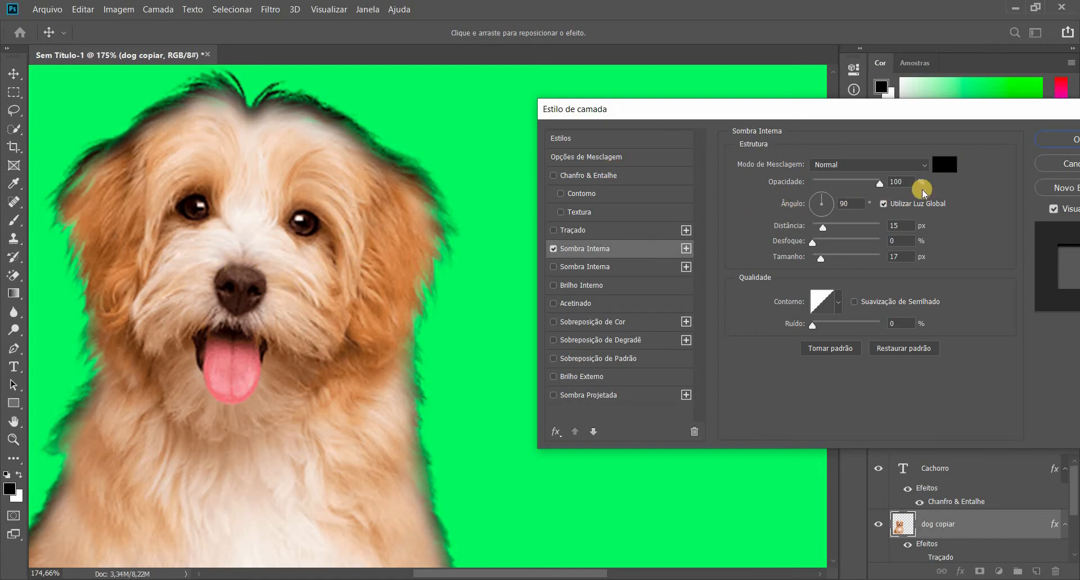
{"action": "left_click", "coordinate": [948, 162]}
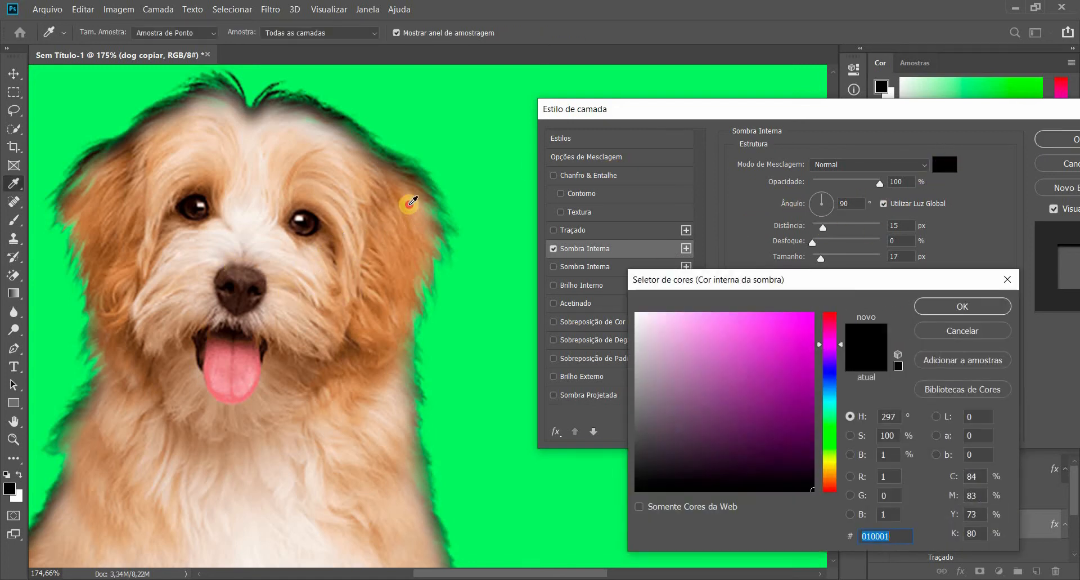
{"action": "left_click", "coordinate": [420, 194]}
{"action": "left_click_drag", "start_coordinate": [420, 193], "coordinate": [415, 249]}
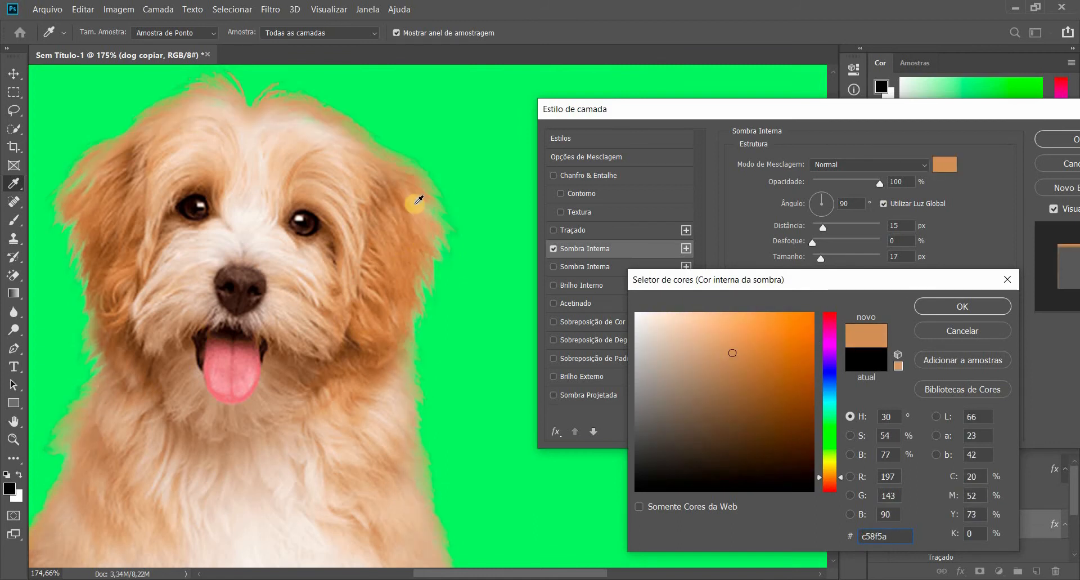
{"action": "left_click_drag", "start_coordinate": [426, 221], "coordinate": [433, 225]}
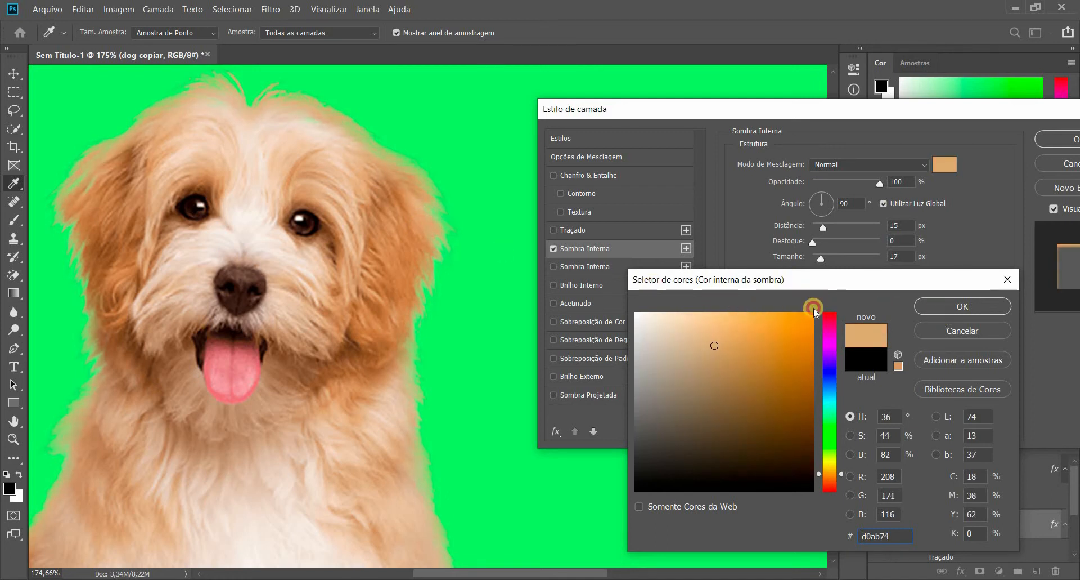
{"action": "key", "text": "Return"}
Step: Compare the dog with and without Sombra Interna, and cancel the layer style changes
{"action": "left_click", "coordinate": [554, 248]}
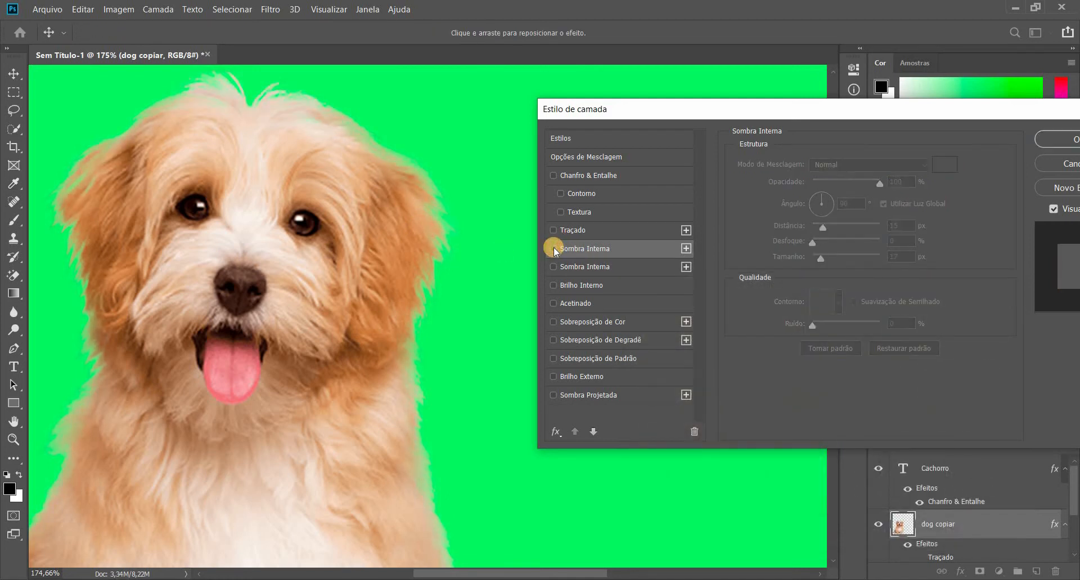
{"action": "left_click", "coordinate": [554, 248]}
{"action": "left_click", "coordinate": [555, 249]}
{"action": "left_click", "coordinate": [549, 244]}
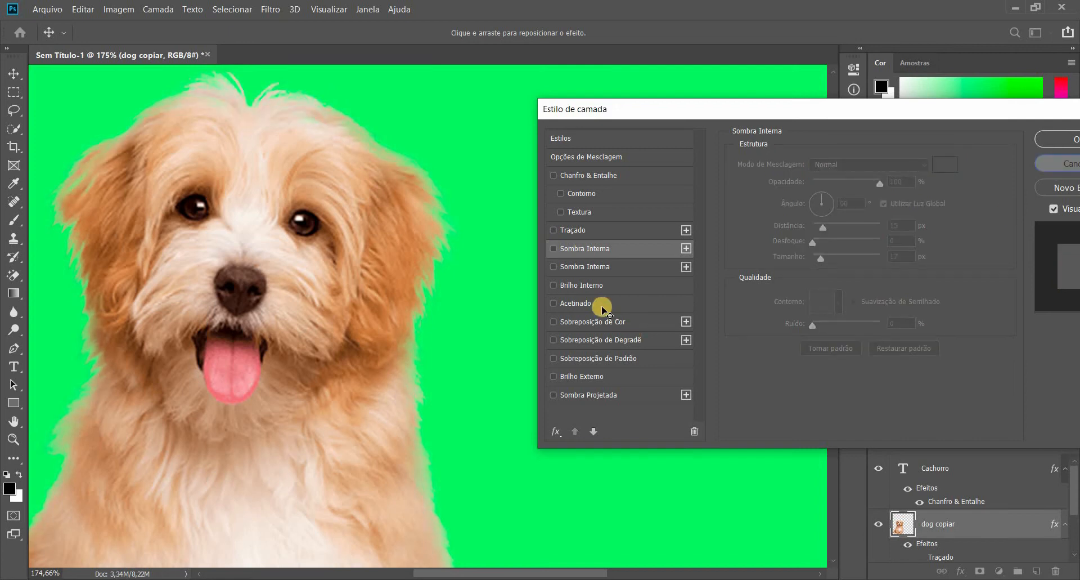
{"action": "key", "text": "Return"}
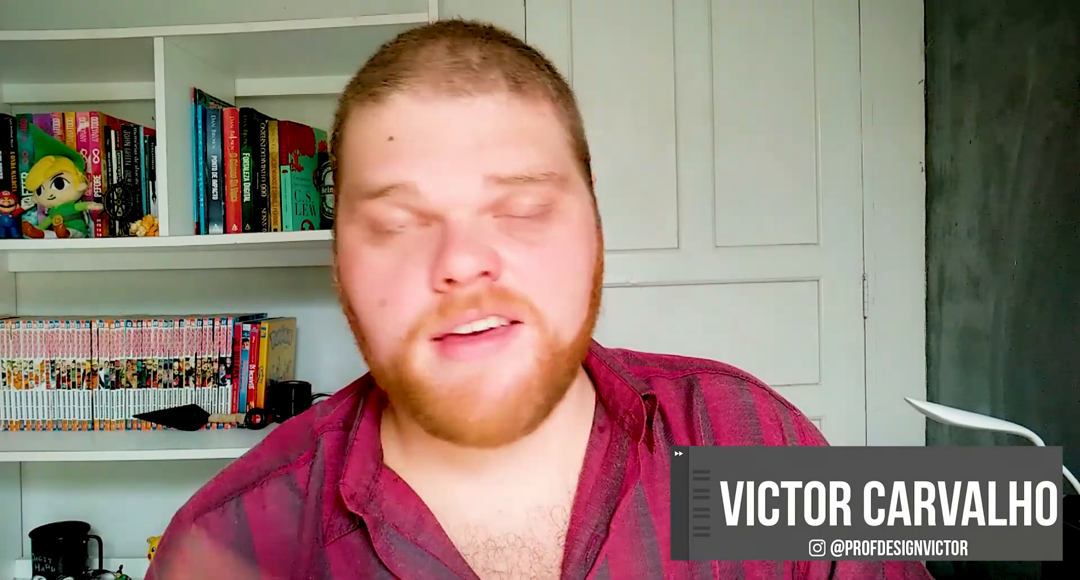
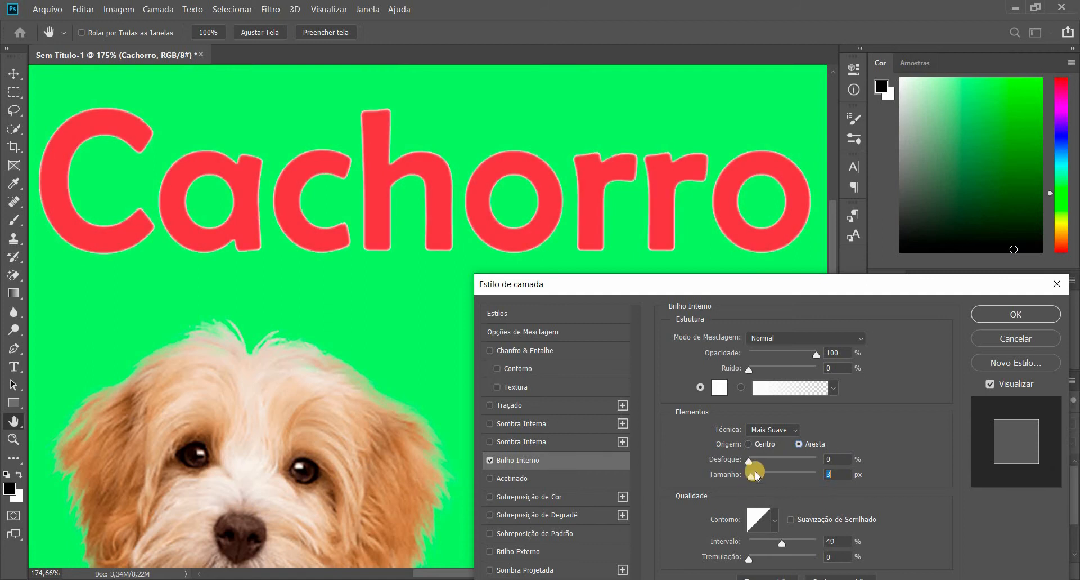
Step: Try the Brilho Interno sliders on the Cachorro text, ending with Desfoque 0%, Tamanho 8 px and Intervalo 91%
{"action": "left_click_drag", "start_coordinate": [744, 461], "coordinate": [766, 457]}
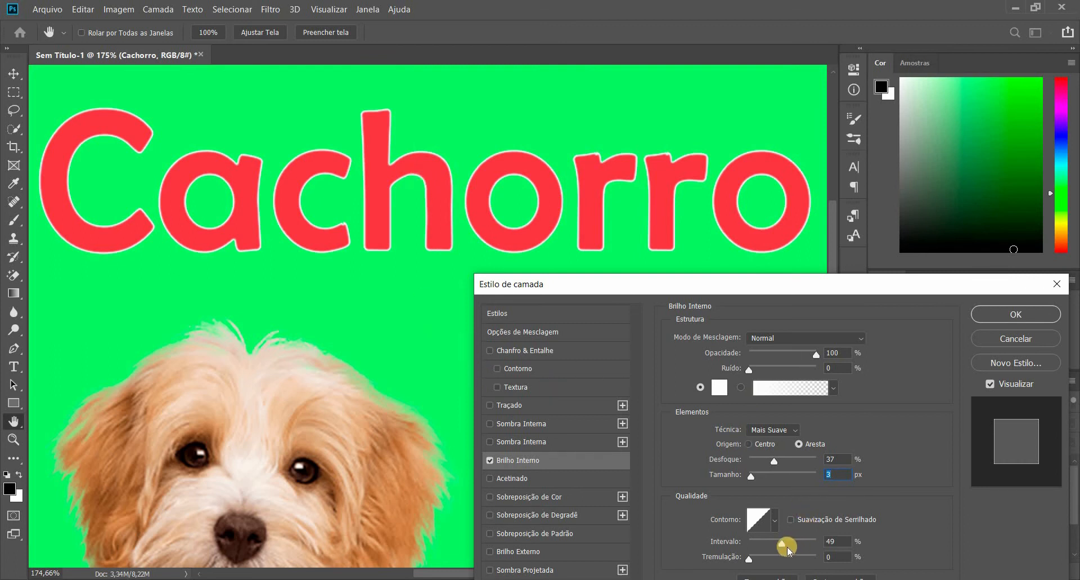
{"action": "left_click_drag", "start_coordinate": [793, 543], "coordinate": [815, 542]}
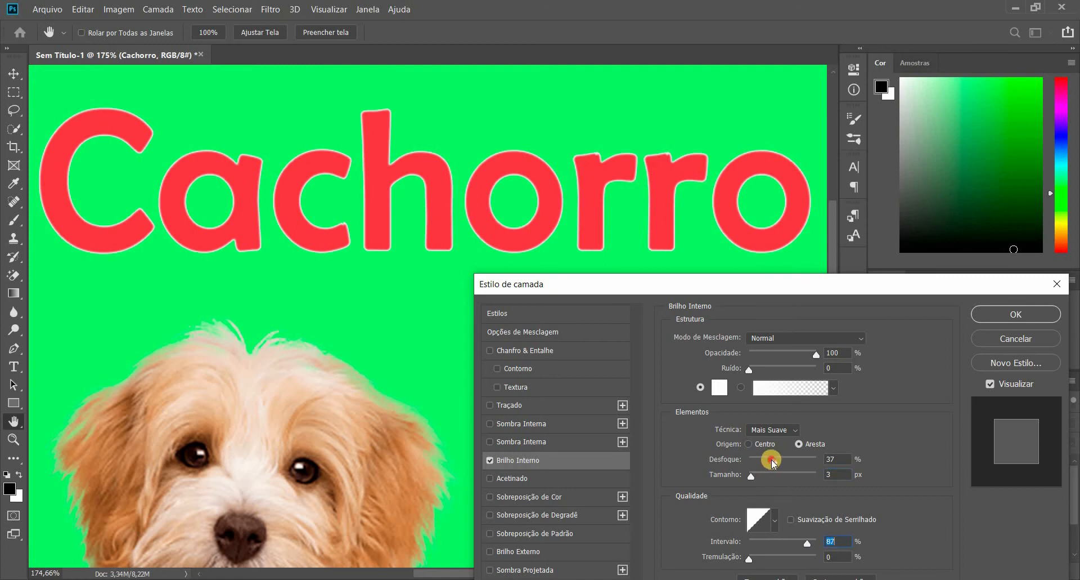
{"action": "left_click_drag", "start_coordinate": [733, 465], "coordinate": [758, 477]}
{"action": "left_click", "coordinate": [793, 525]}
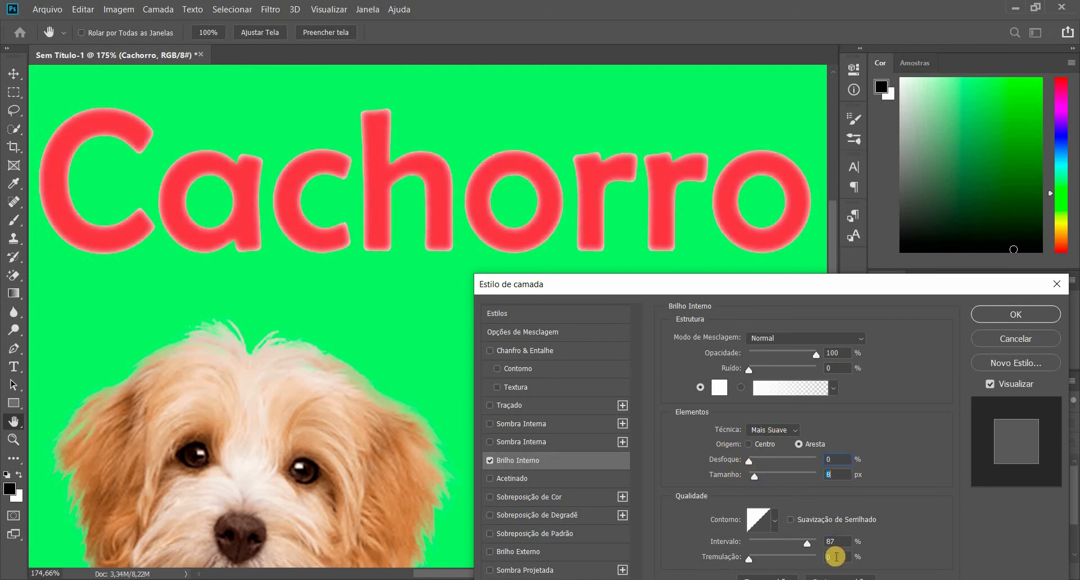
{"action": "left_click", "coordinate": [798, 543]}
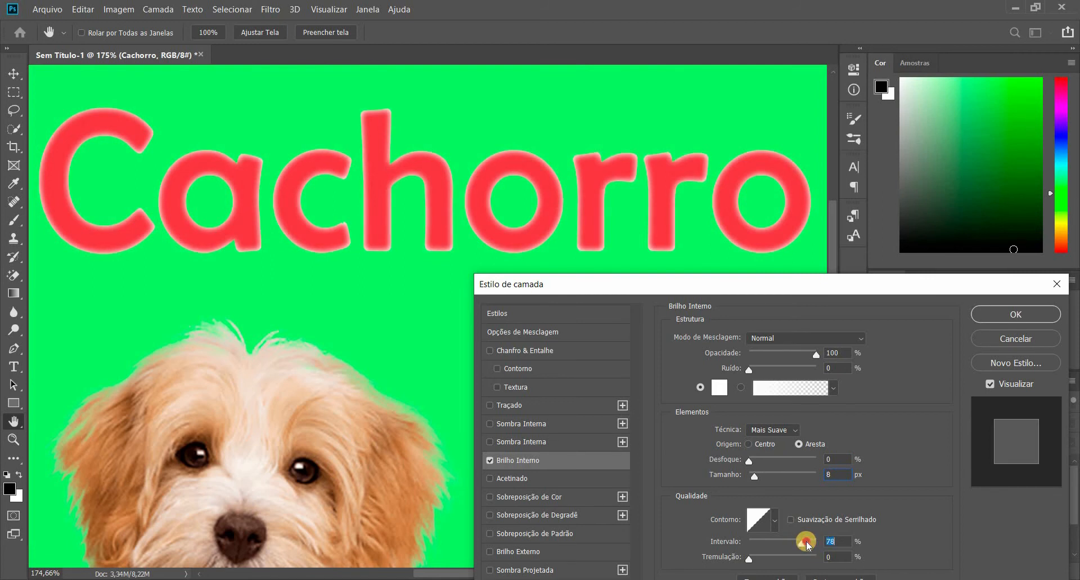
{"action": "left_click_drag", "start_coordinate": [790, 545], "coordinate": [811, 551]}
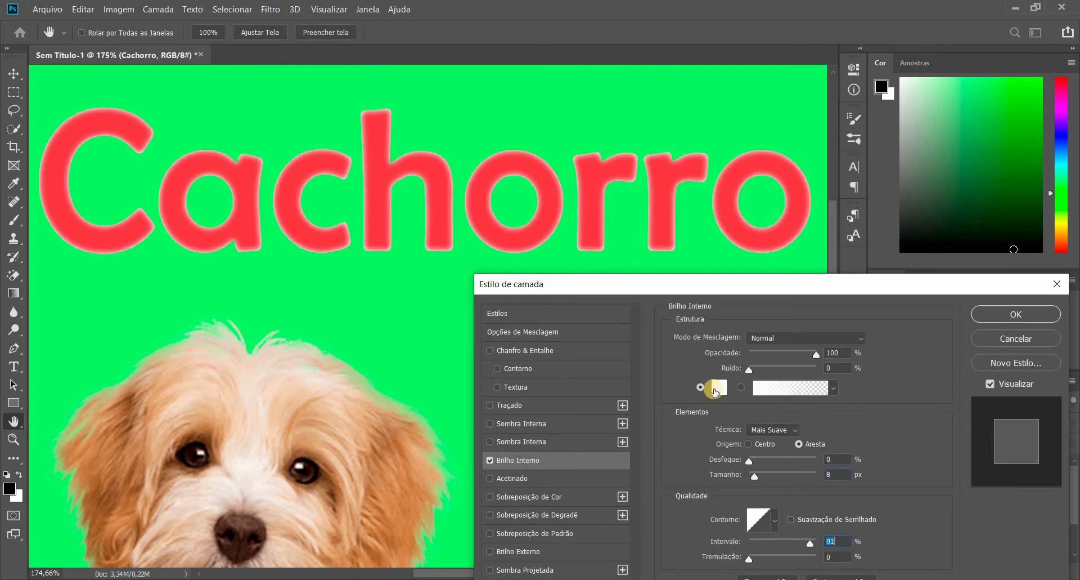
Step: Change the Cachorro text's inner glow colour to light red (fa8c8c)
{"action": "left_click", "coordinate": [720, 388]}
{"action": "left_click", "coordinate": [791, 322]}
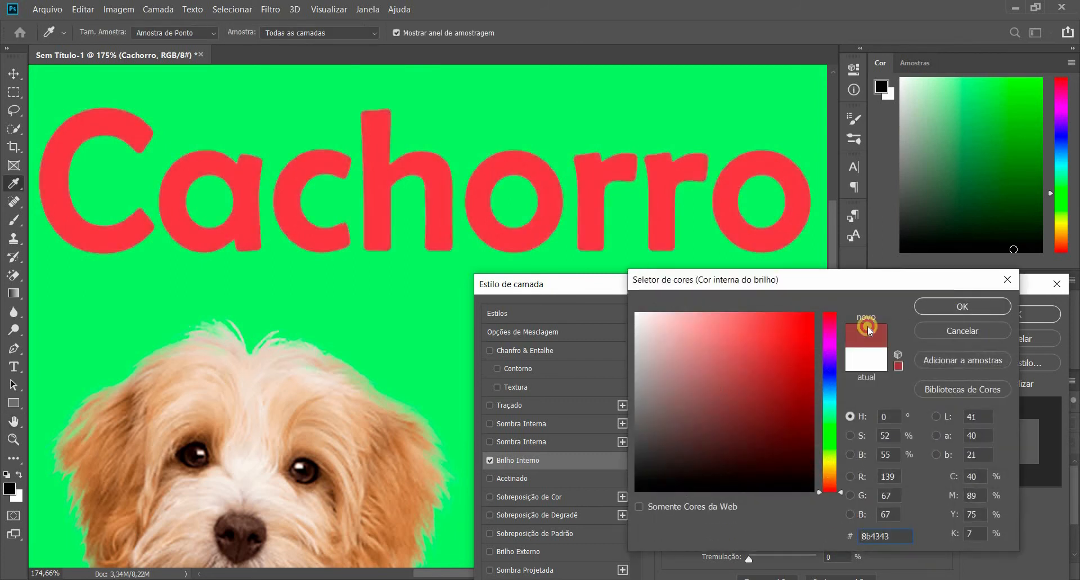
{"action": "left_click_drag", "start_coordinate": [737, 325], "coordinate": [714, 316]}
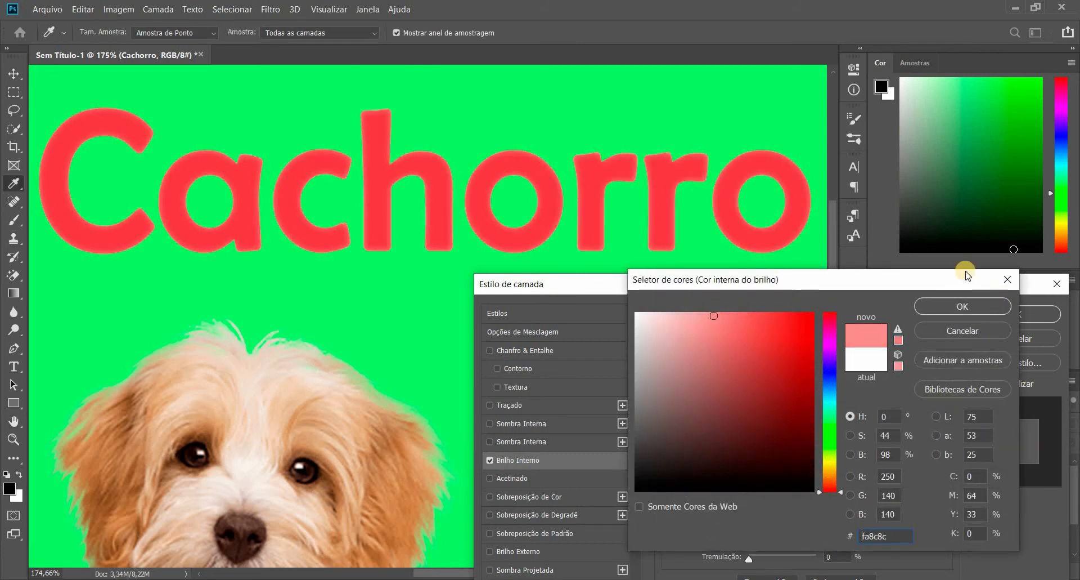
{"action": "key", "text": "Return"}
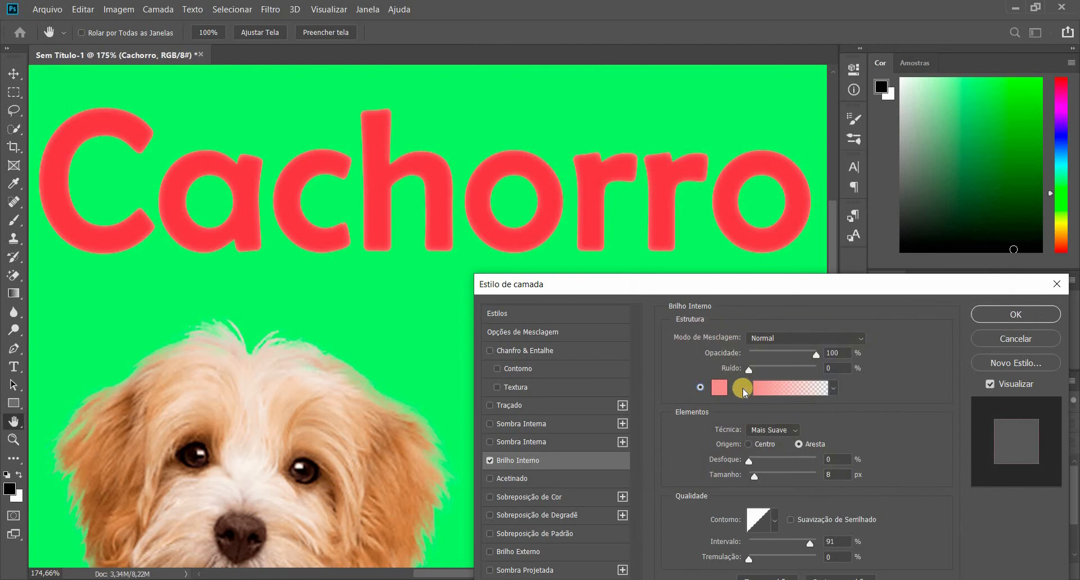
Step: Try the metallic Prateado gradient as the text's inner glow fill, and cancel the gradient edit
{"action": "left_click", "coordinate": [750, 388]}
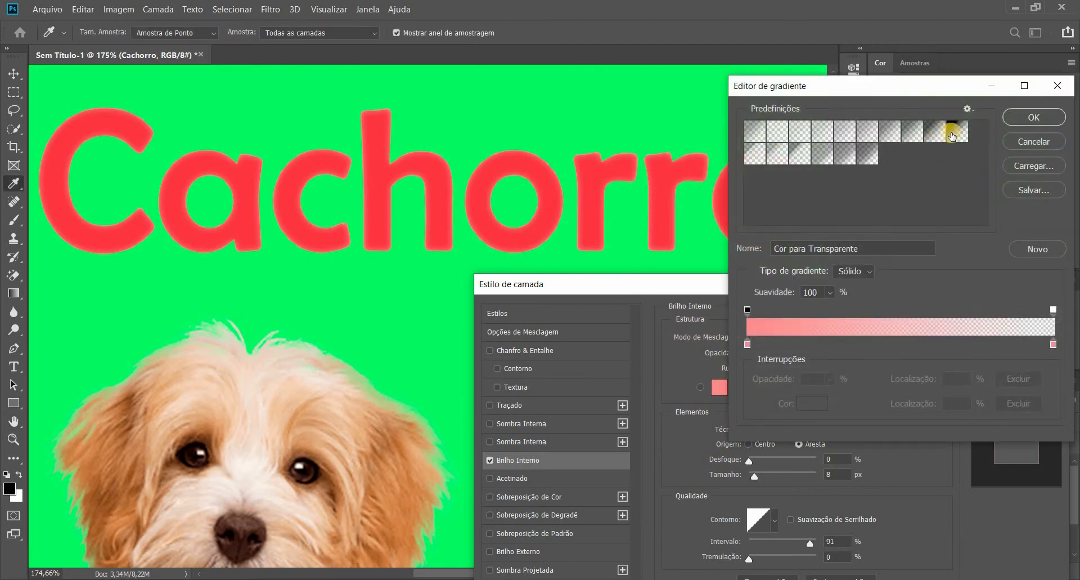
{"action": "left_click", "coordinate": [969, 113]}
{"action": "left_click", "coordinate": [993, 251]}
{"action": "left_click", "coordinate": [513, 234]}
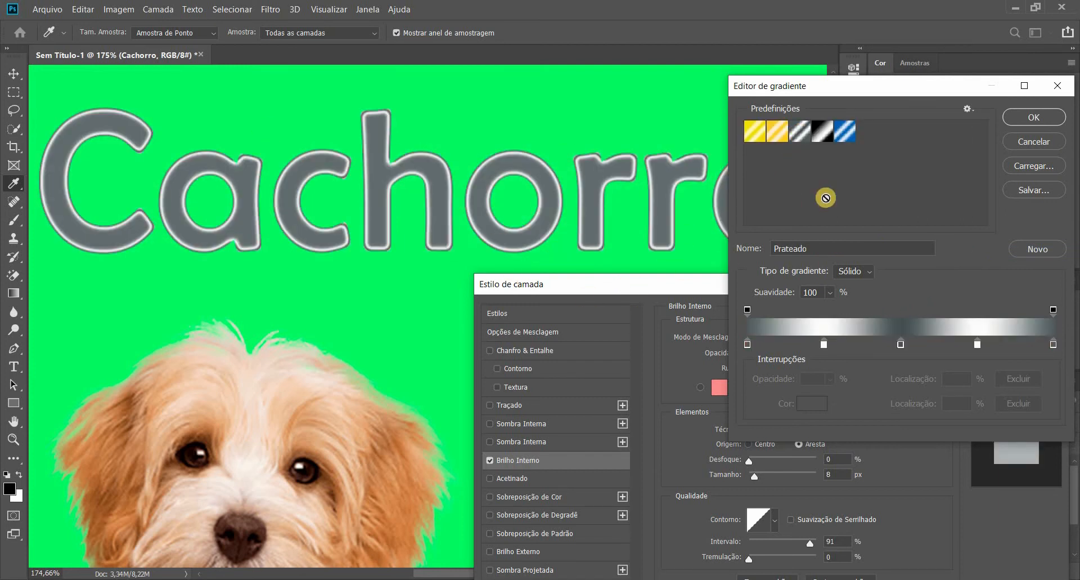
{"action": "left_click", "coordinate": [1023, 146]}
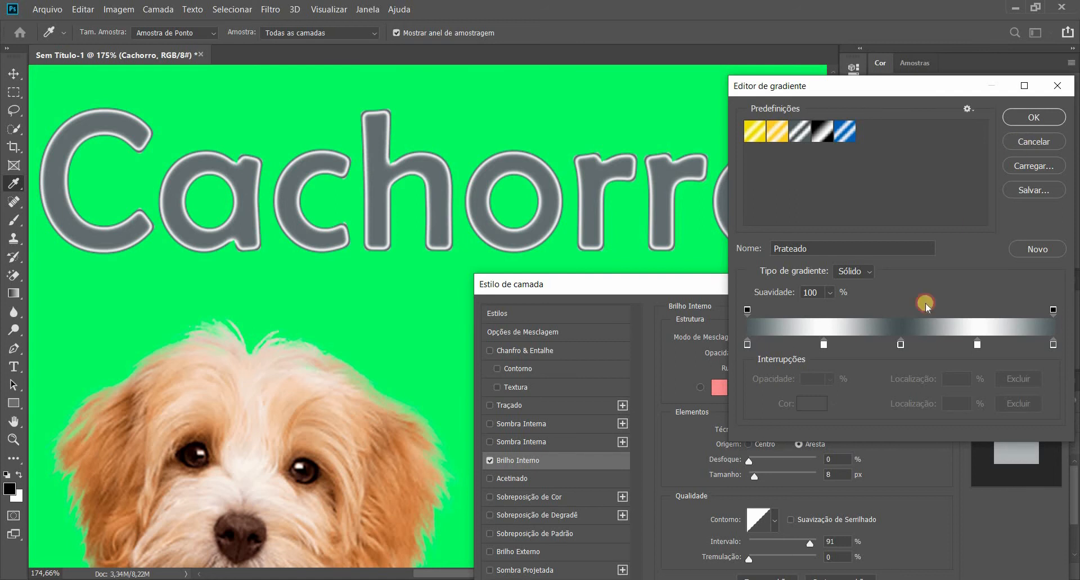
Step: Replace Brilho Interno with Acetinado on the Cachorro text, using Opacidade 100%, Ângulo 90° and Distância 5 px
{"action": "left_click", "coordinate": [490, 459]}
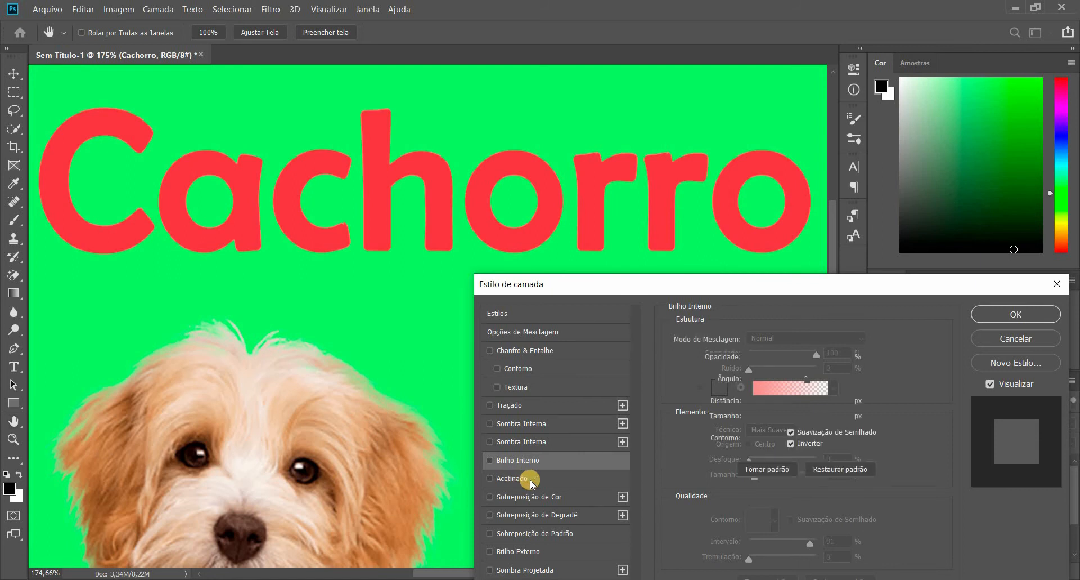
{"action": "left_click", "coordinate": [517, 479]}
{"action": "left_click", "coordinate": [798, 403]}
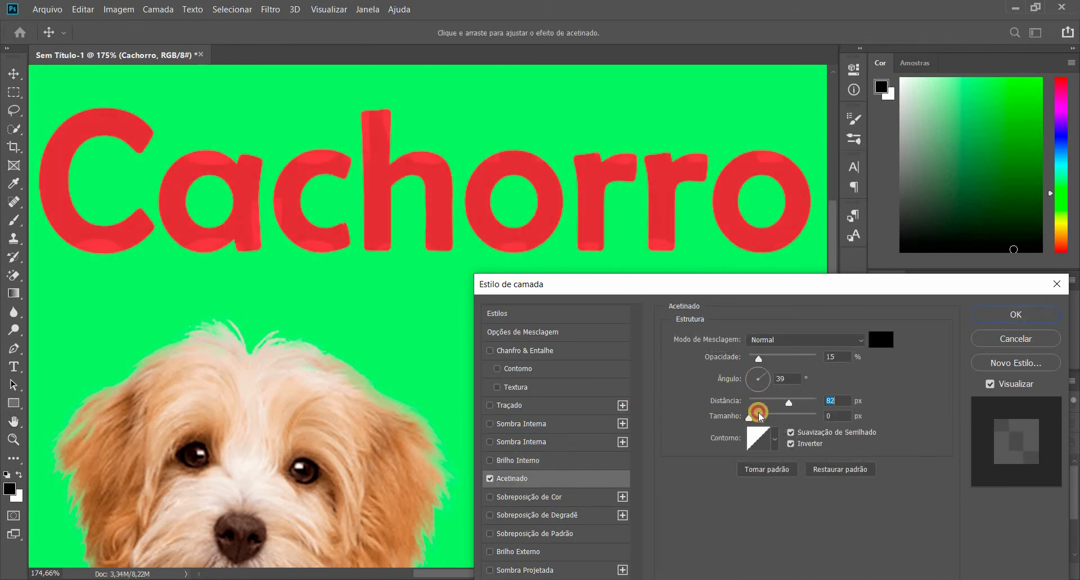
{"action": "left_click_drag", "start_coordinate": [762, 415], "coordinate": [756, 413]}
{"action": "left_click_drag", "start_coordinate": [774, 359], "coordinate": [822, 356]}
{"action": "left_click_drag", "start_coordinate": [716, 403], "coordinate": [718, 413]}
{"action": "left_click_drag", "start_coordinate": [770, 372], "coordinate": [760, 363]}
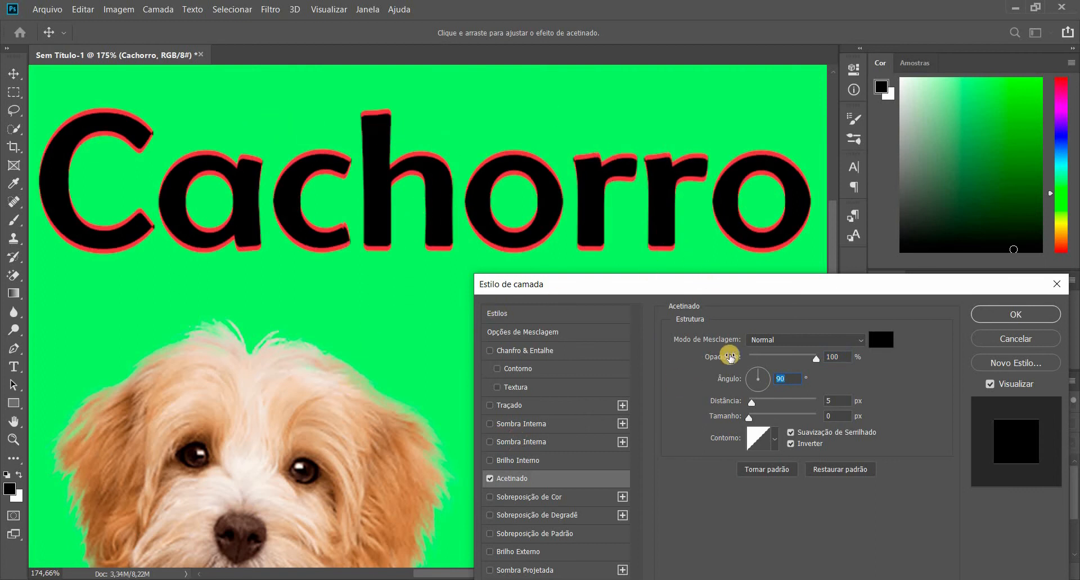
Step: Try Acetinado with Tamanho 8 px and Opacidade 11% on the text, and cancel the layer style changes
{"action": "mouse_move", "coordinate": [727, 417]}
{"action": "left_mouse_down"}
{"action": "mouse_move", "coordinate": [737, 416]}
{"action": "mouse_move", "coordinate": [720, 417]}
{"action": "left_mouse_up"}
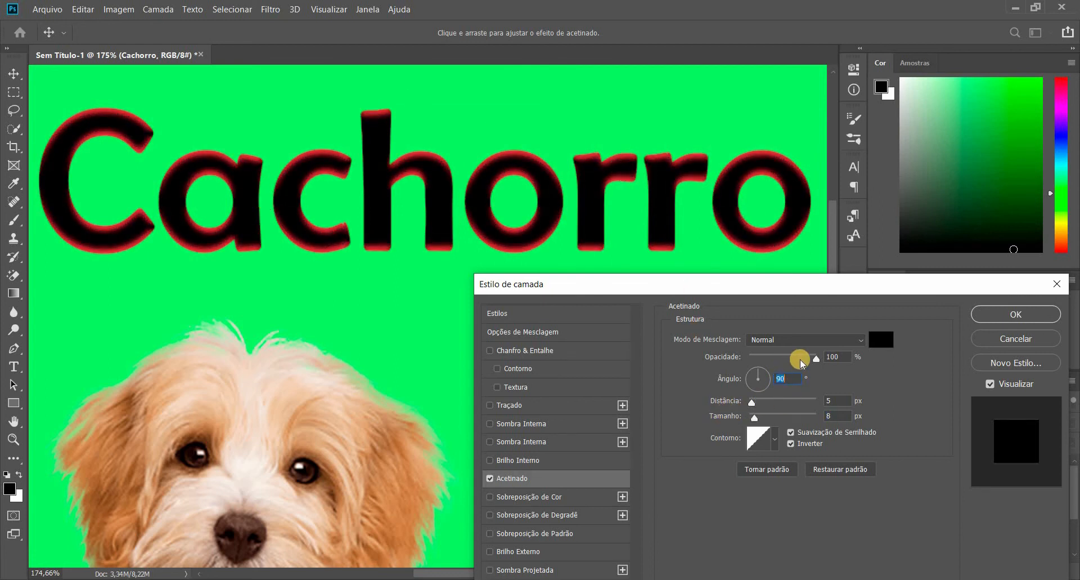
{"action": "mouse_move", "coordinate": [787, 358]}
{"action": "left_mouse_down"}
{"action": "mouse_move", "coordinate": [771, 358]}
{"action": "mouse_move", "coordinate": [776, 373]}
{"action": "mouse_move", "coordinate": [754, 379]}
{"action": "left_mouse_up"}
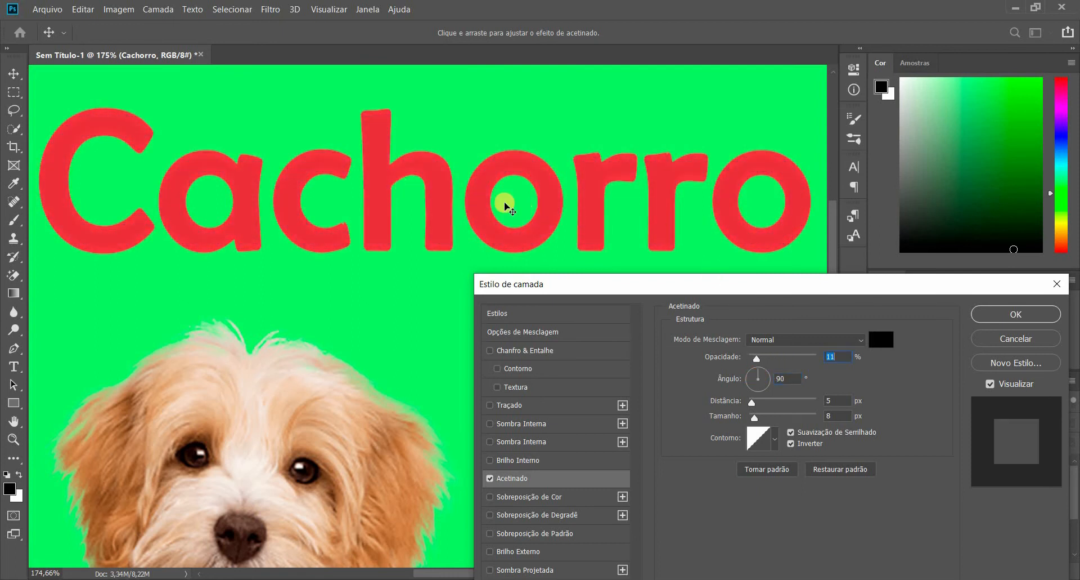
{"action": "left_click", "coordinate": [992, 344]}
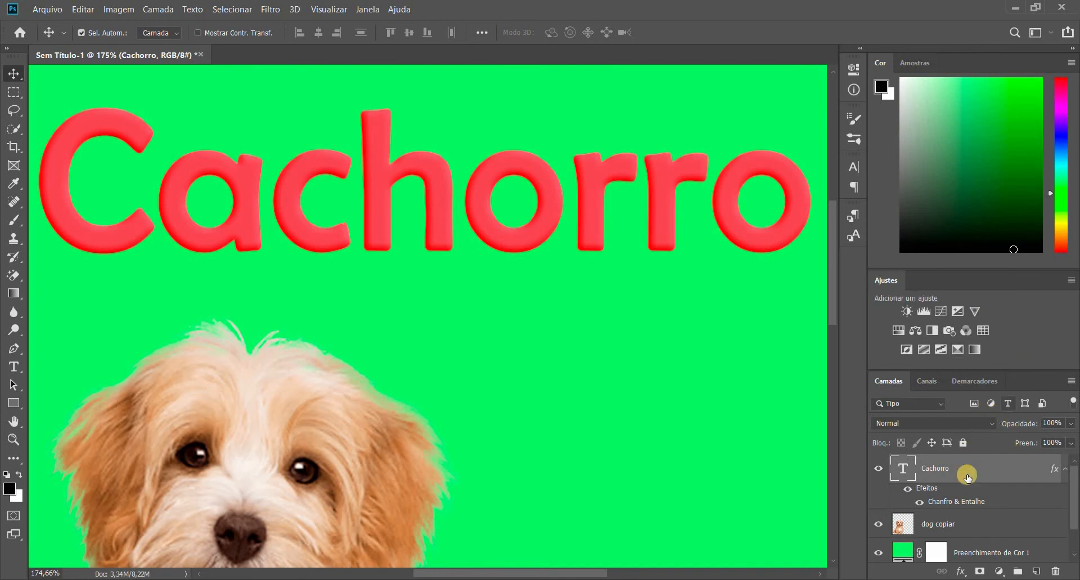
Step: Hide the Cachorro layer's effects and open the layer styles of the dog copiar layer
{"action": "left_click", "coordinate": [910, 489]}
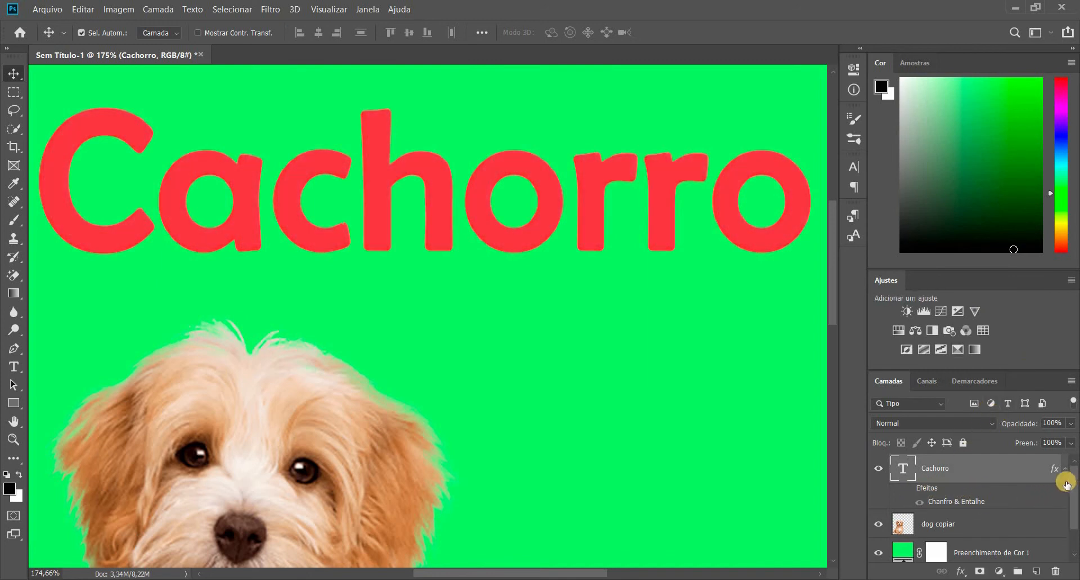
{"action": "left_click", "coordinate": [1006, 498]}
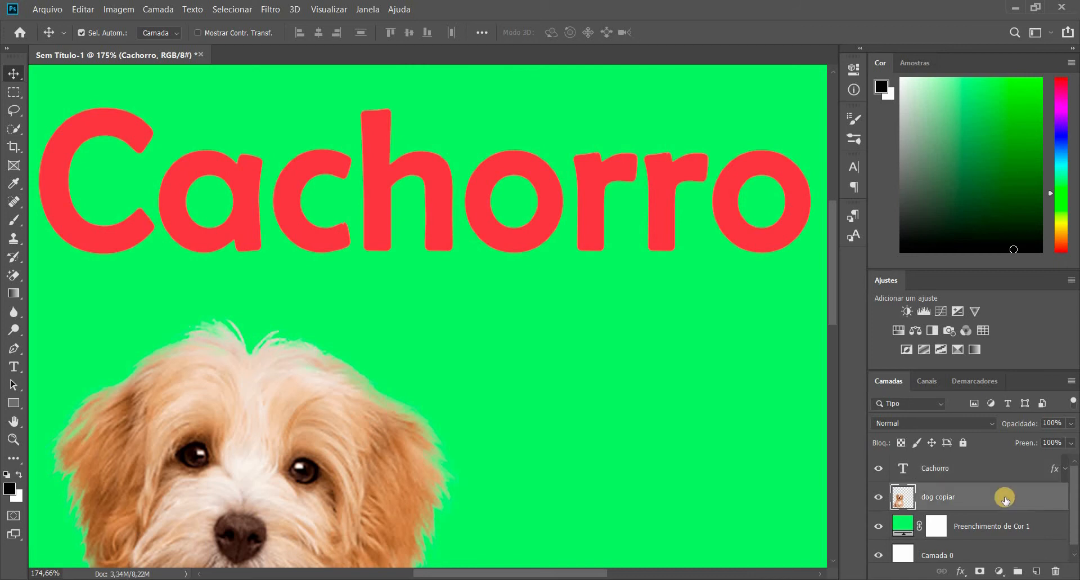
{"action": "double_click", "coordinate": [1005, 487]}
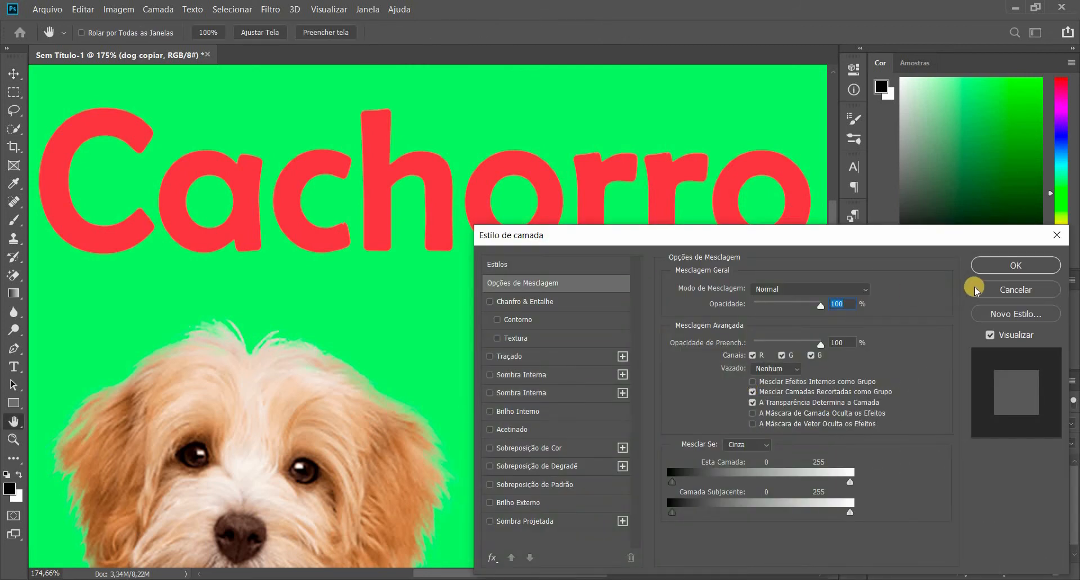
{"action": "key", "text": "Escape"}
{"action": "scroll", "coordinate": [497, 429], "scroll_direction": "down", "scroll_amount": 5}
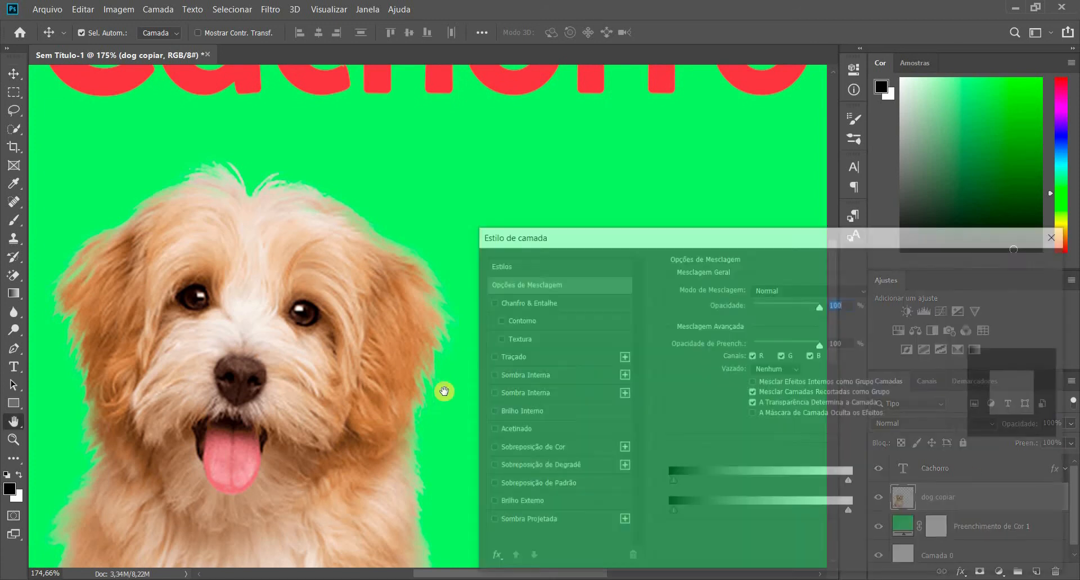
Step: Try Brilho Interno on the dog with a colour sampled from the ear's fur (c28f59), and switch it off
{"action": "left_click", "coordinate": [518, 411]}
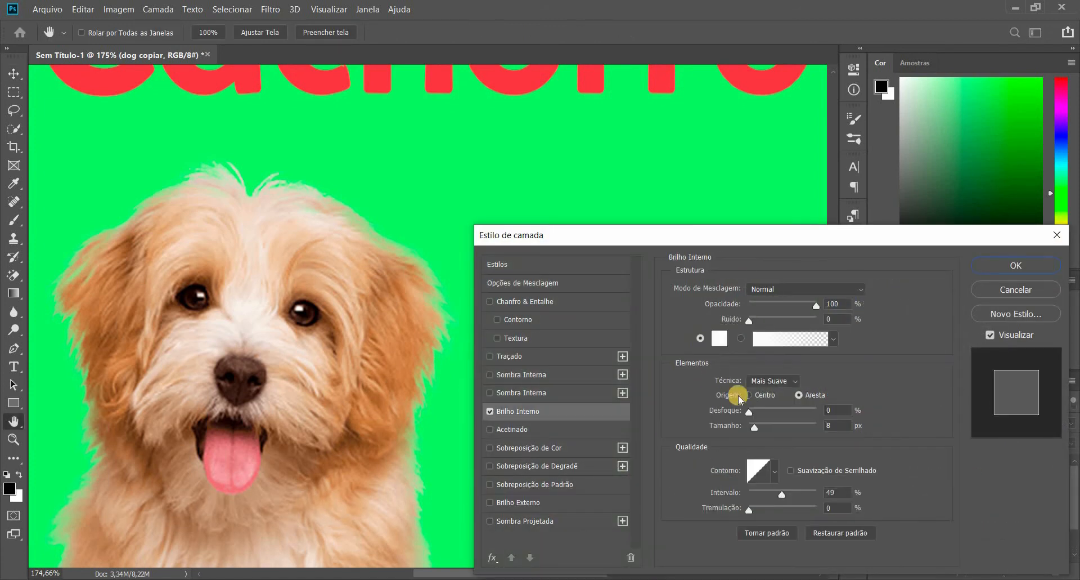
{"action": "left_click", "coordinate": [720, 338]}
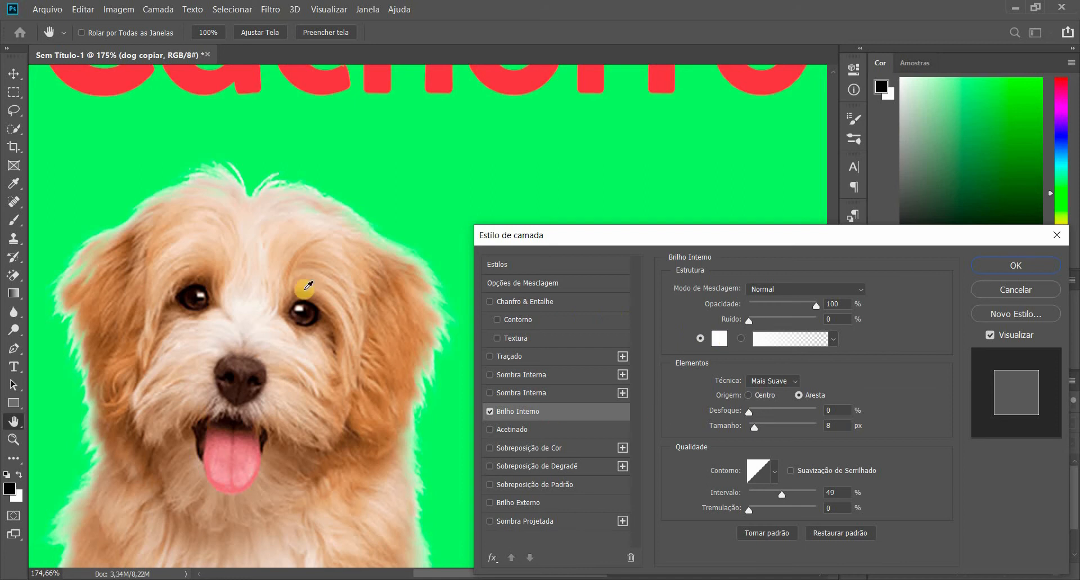
{"action": "left_click", "coordinate": [405, 262]}
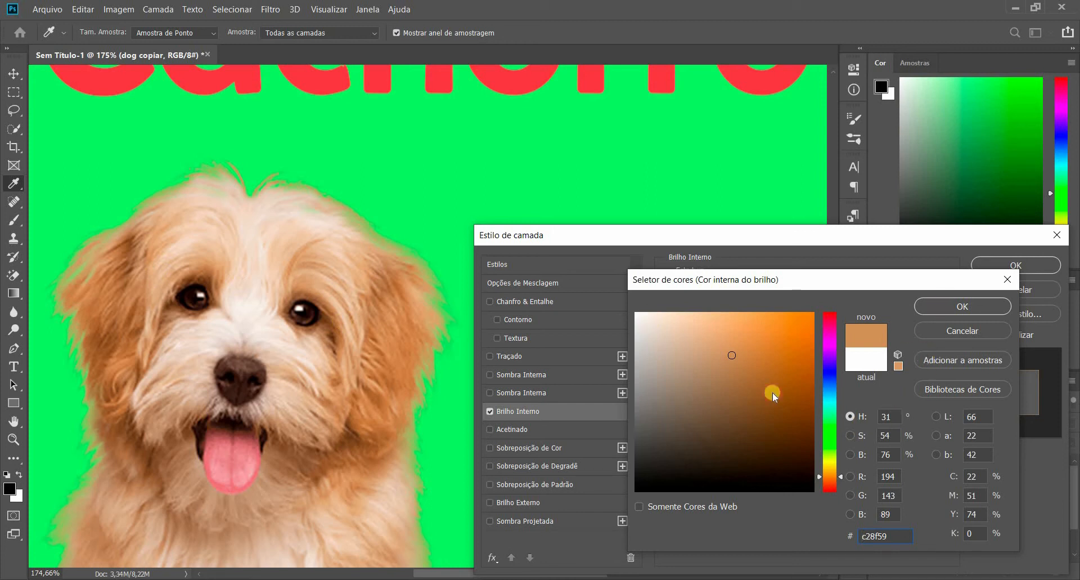
{"action": "left_click", "coordinate": [963, 307]}
{"action": "left_click", "coordinate": [490, 411]}
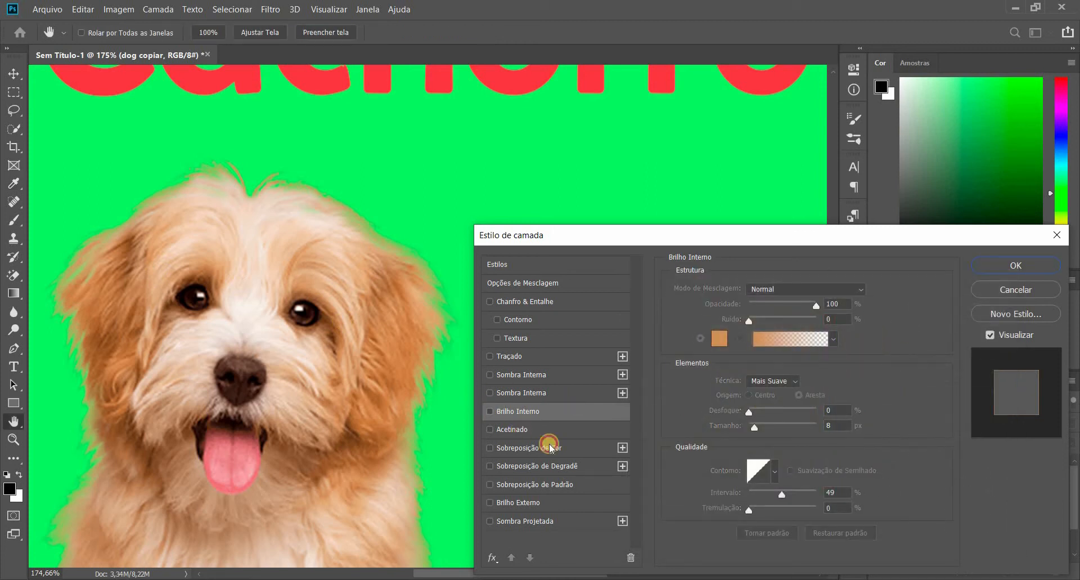
Step: Try Acetinado on the dog with an adjusted opacity, and cancel the layer style changes
{"action": "left_click", "coordinate": [512, 429]}
{"action": "left_click_drag", "start_coordinate": [799, 363], "coordinate": [757, 354]}
{"action": "left_click_drag", "start_coordinate": [759, 309], "coordinate": [786, 309]}
{"action": "key", "text": "Escape"}
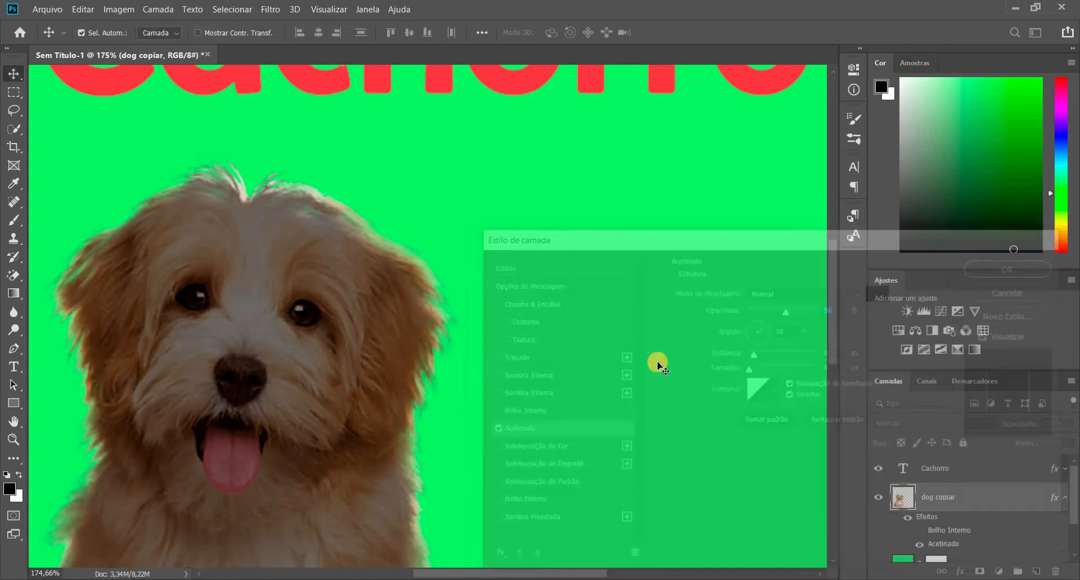
Step: Try Sobreposição de Cor with colour 705236 on the Cachorro text layer, and cancel the layer style changes
{"action": "scroll", "coordinate": [656, 362], "scroll_direction": "up", "scroll_amount": 5}
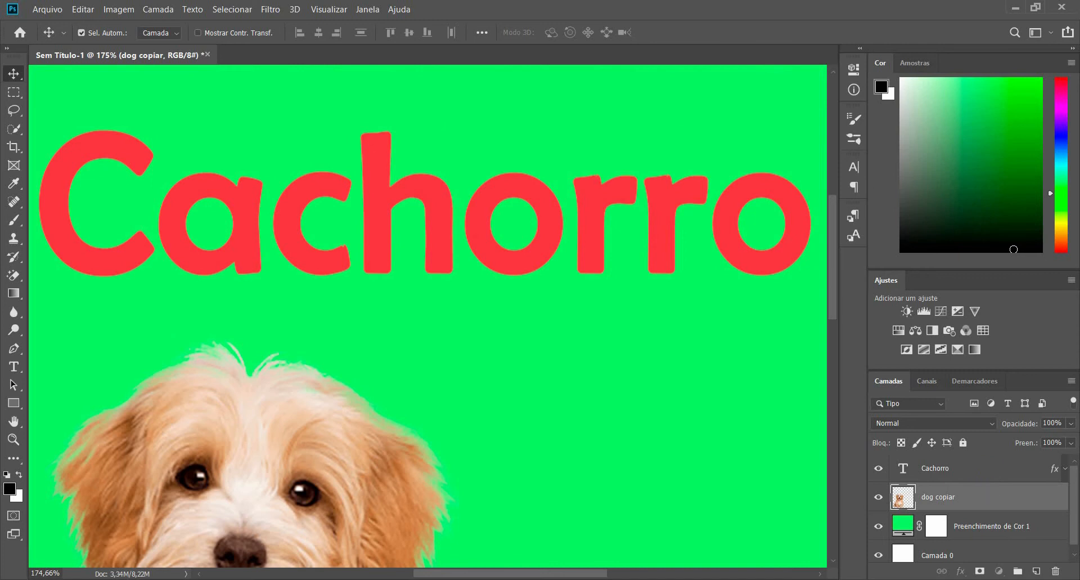
{"action": "left_click", "coordinate": [989, 474]}
{"action": "key", "text": "h"}
{"action": "double_click", "coordinate": [989, 475]}
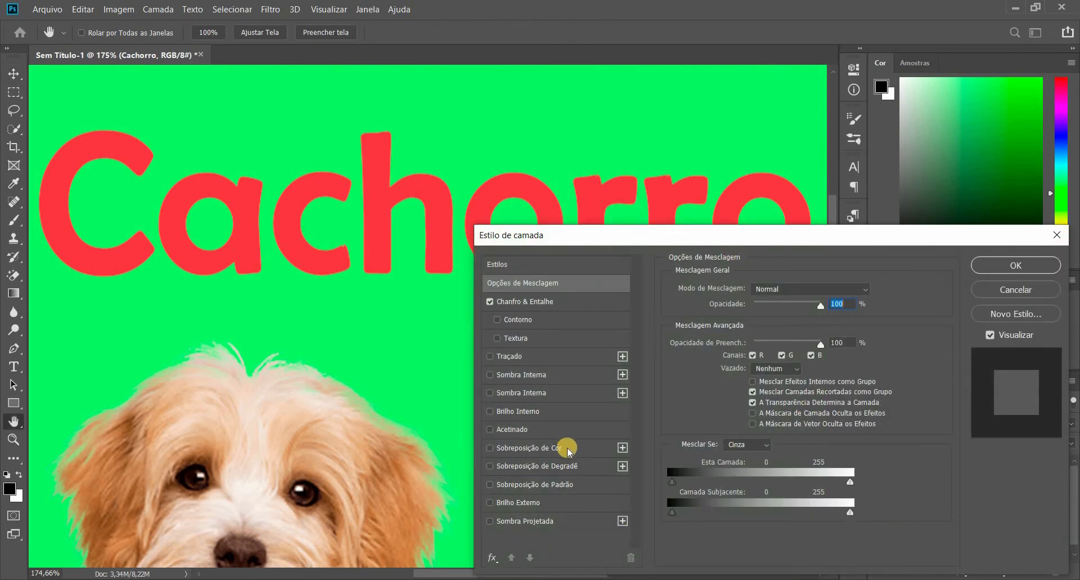
{"action": "left_click", "coordinate": [566, 454]}
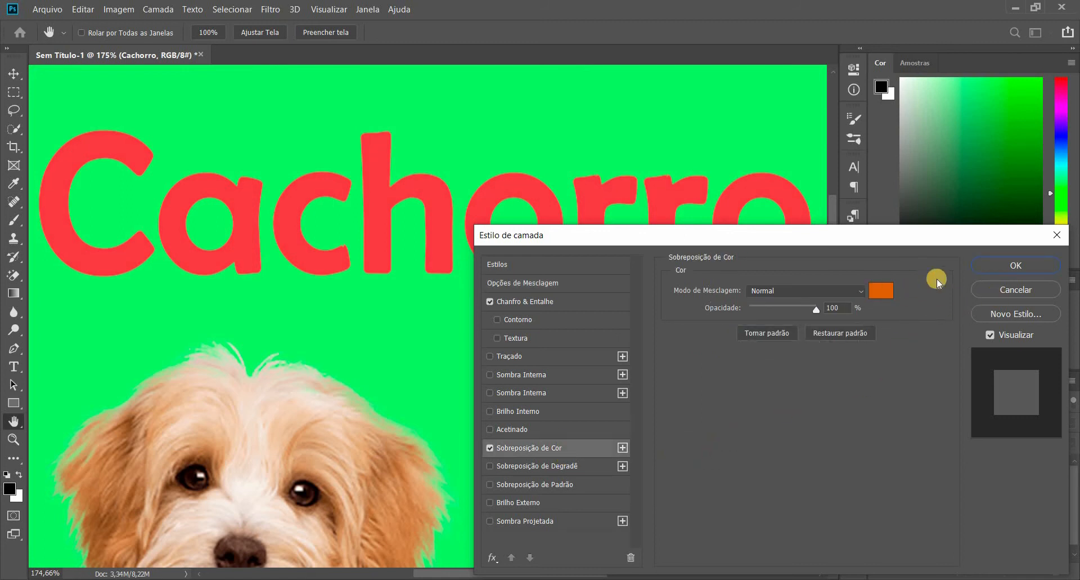
{"action": "left_click", "coordinate": [878, 290]}
{"action": "type", "text": "705236"}
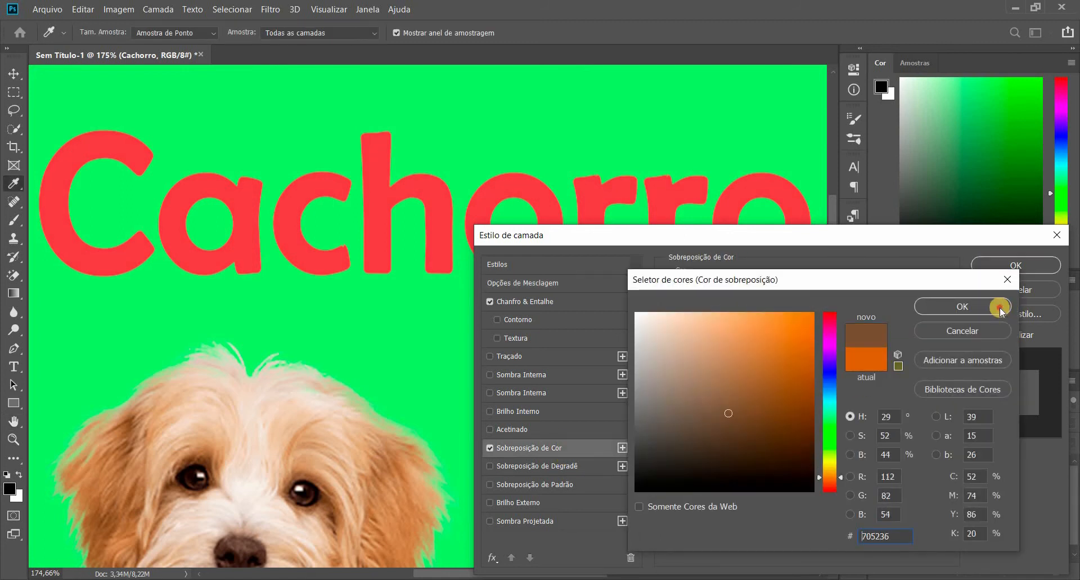
{"action": "left_click", "coordinate": [1001, 307]}
{"action": "left_click", "coordinate": [1017, 292]}
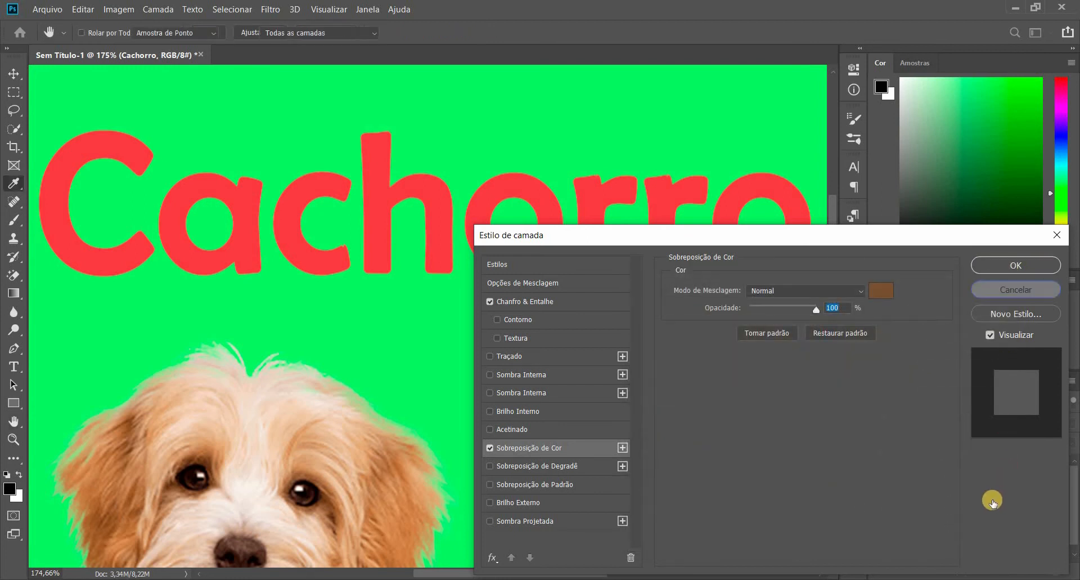
Step: Show the Cachorro layer's effects and replace Chanfro & Entalhe with Sobreposição de Cor in its layer styles
{"action": "left_click", "coordinate": [1069, 476]}
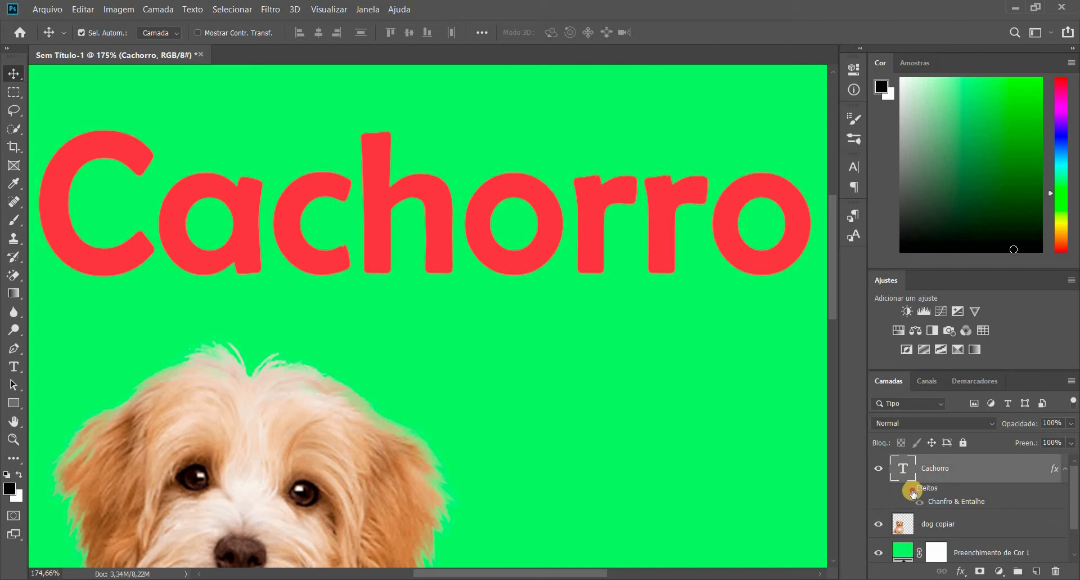
{"action": "left_click", "coordinate": [909, 489]}
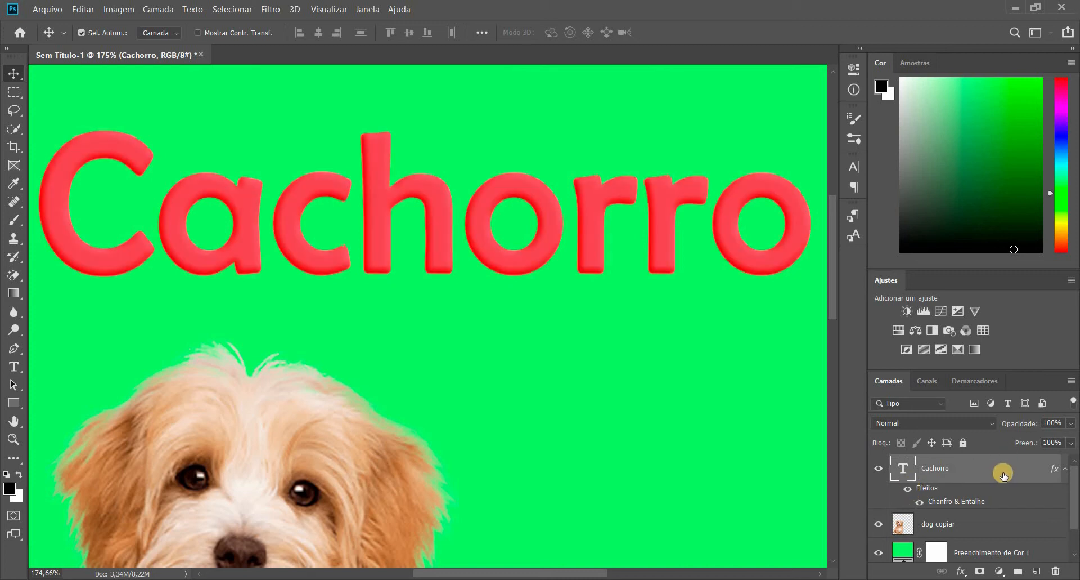
{"action": "double_click", "coordinate": [993, 480]}
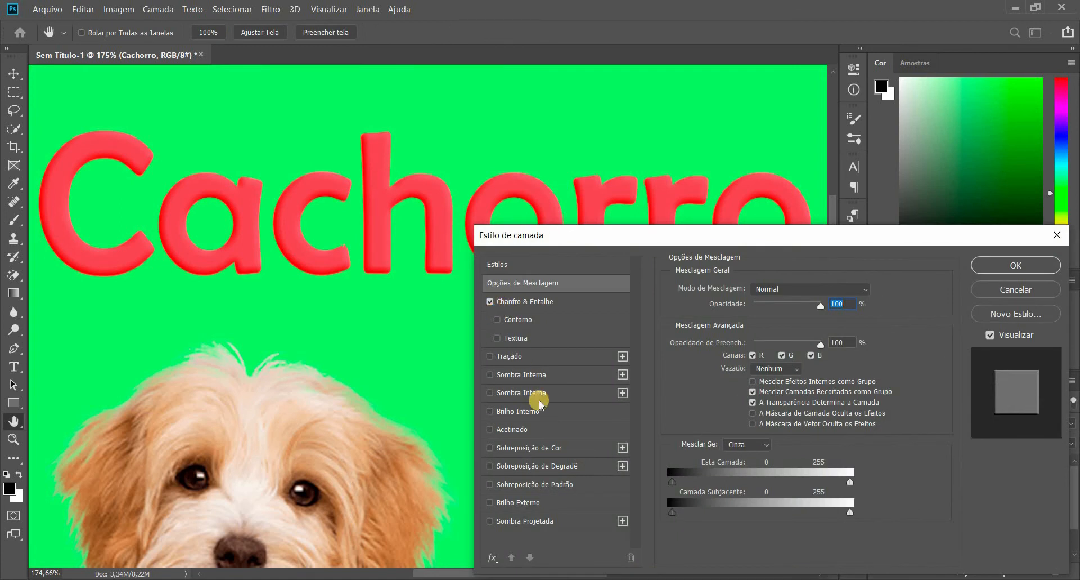
{"action": "left_click", "coordinate": [489, 302]}
{"action": "left_click", "coordinate": [542, 446]}
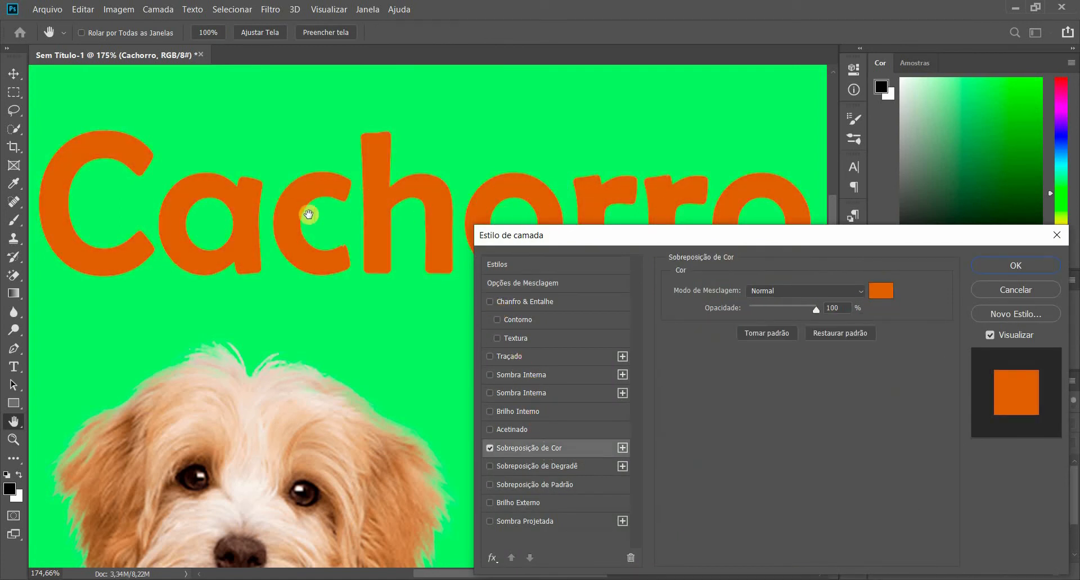
Step: Try a dark brown (3d2610) as the text's overlay colour, and cancel the colour choice
{"action": "left_click_drag", "start_coordinate": [640, 278], "coordinate": [639, 287]}
{"action": "left_click", "coordinate": [882, 338]}
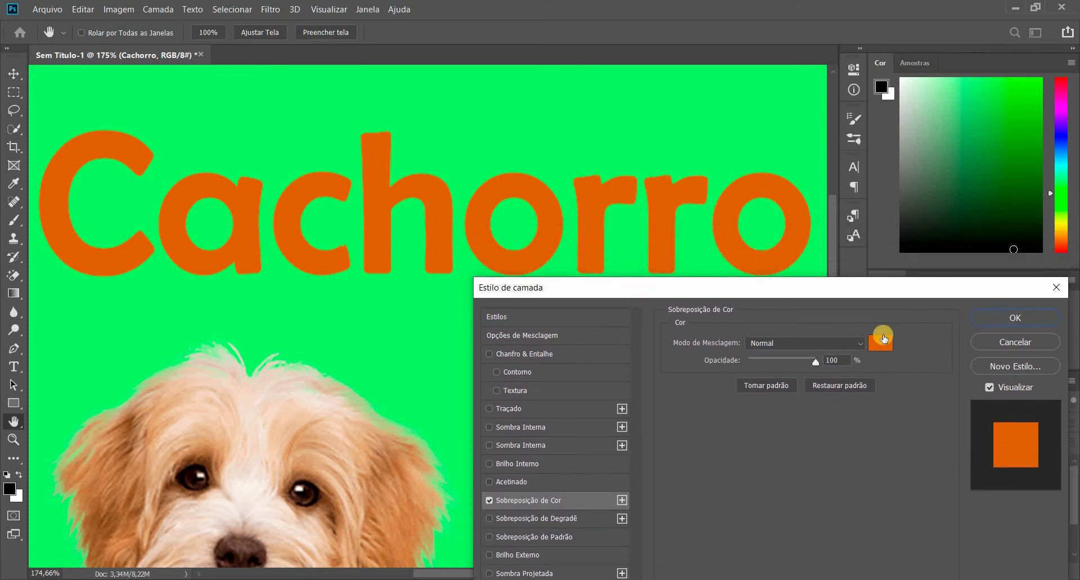
{"action": "left_click", "coordinate": [745, 330]}
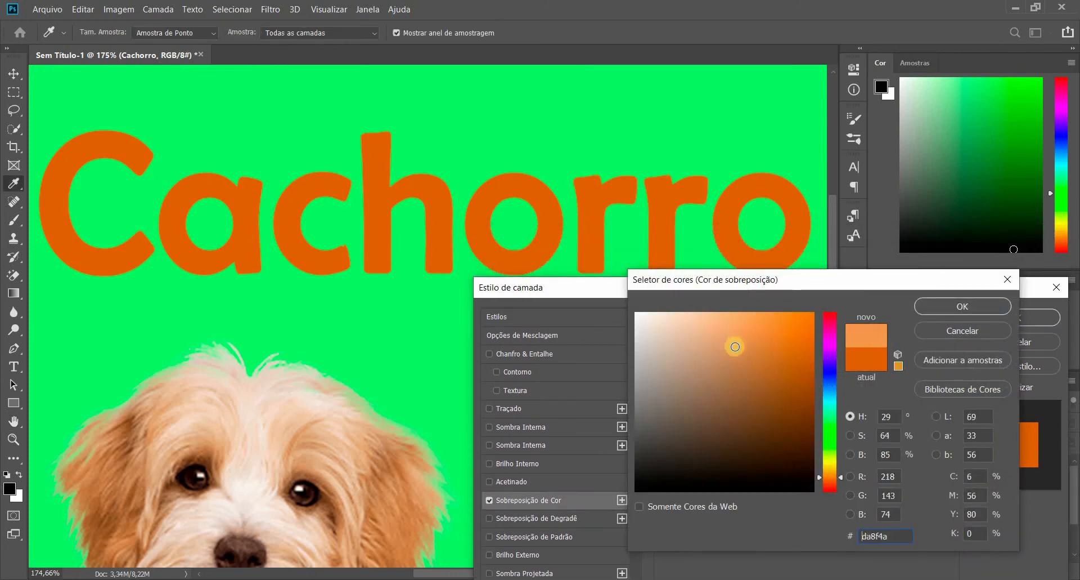
{"action": "left_click_drag", "start_coordinate": [687, 441], "coordinate": [810, 432]}
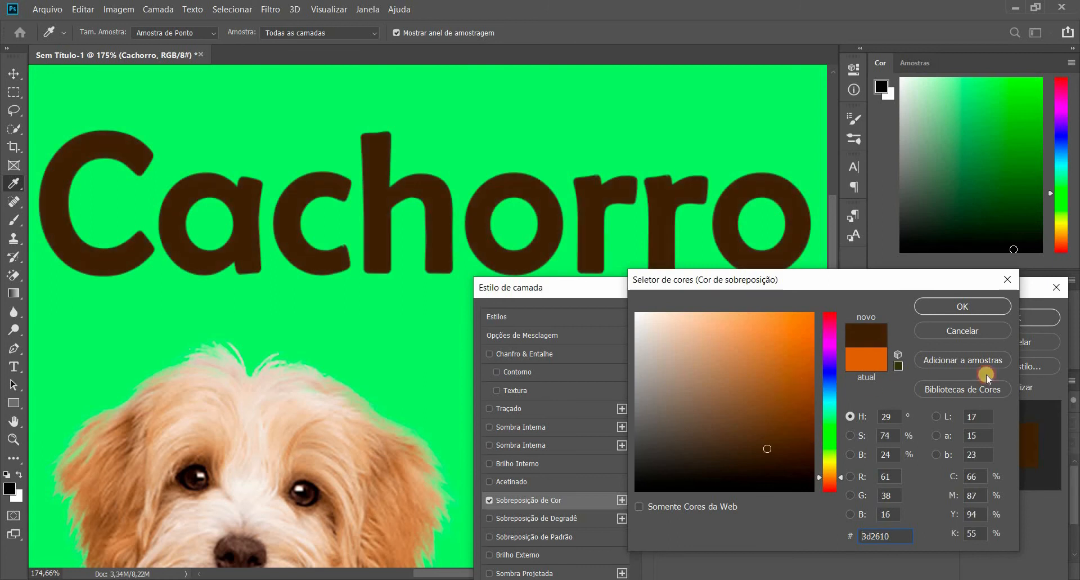
{"action": "left_click", "coordinate": [954, 332]}
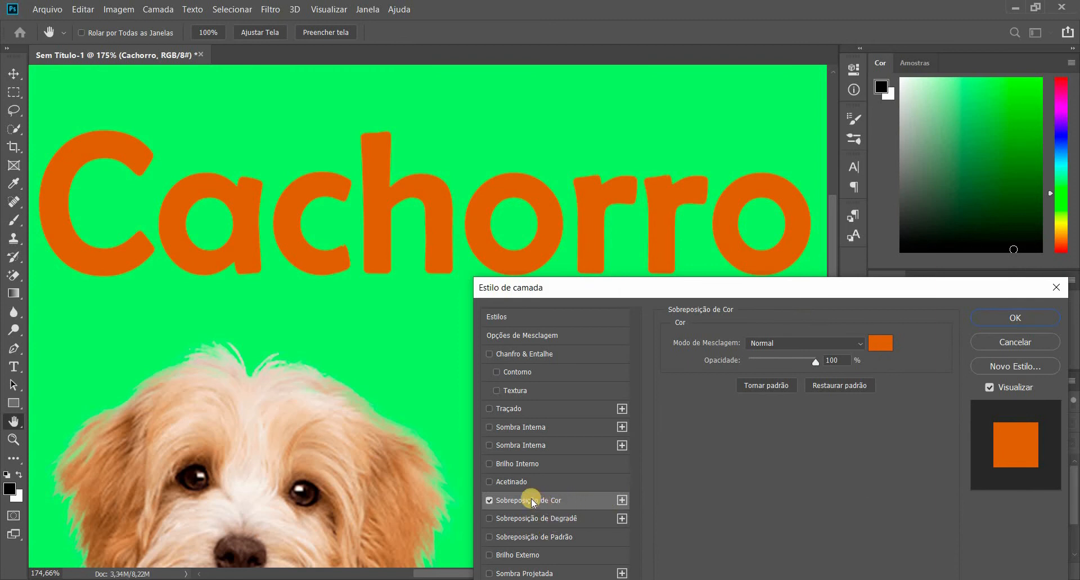
Step: Try Sobreposição de Degradê on the text in place of the colour overlay, and switch it off
{"action": "left_click", "coordinate": [531, 515]}
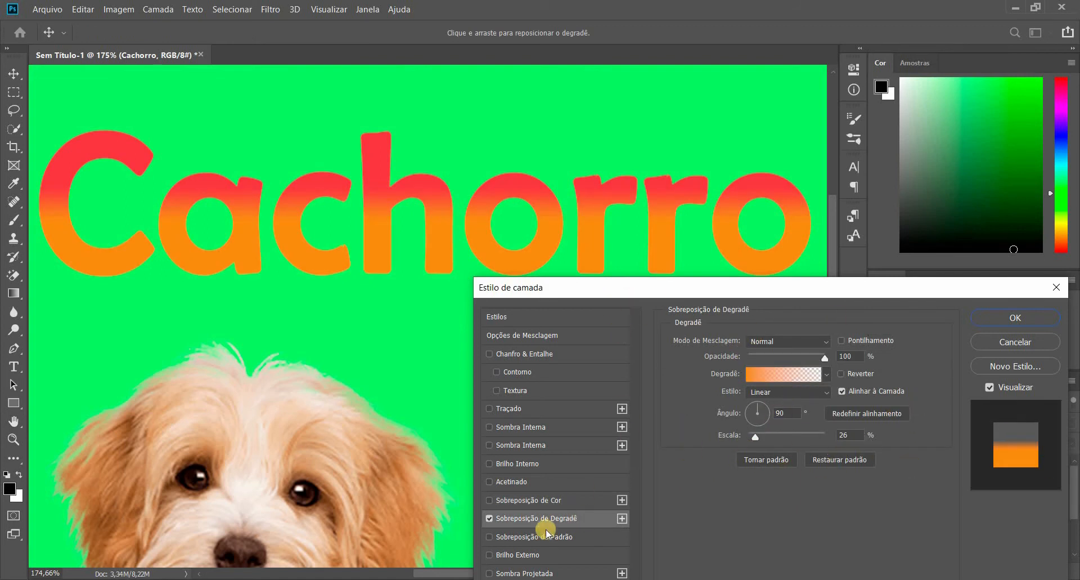
{"action": "left_click", "coordinate": [490, 518]}
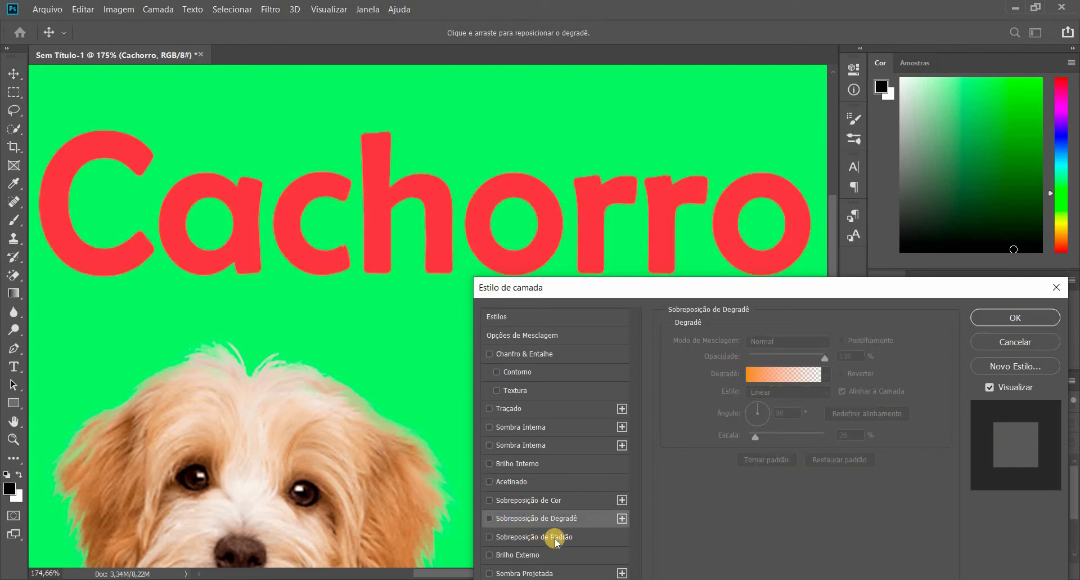
Step: Apply Sobreposição de Padrão to the text with the red rock pattern, Opacidade 41% and Escala 47%
{"action": "left_click", "coordinate": [556, 537]}
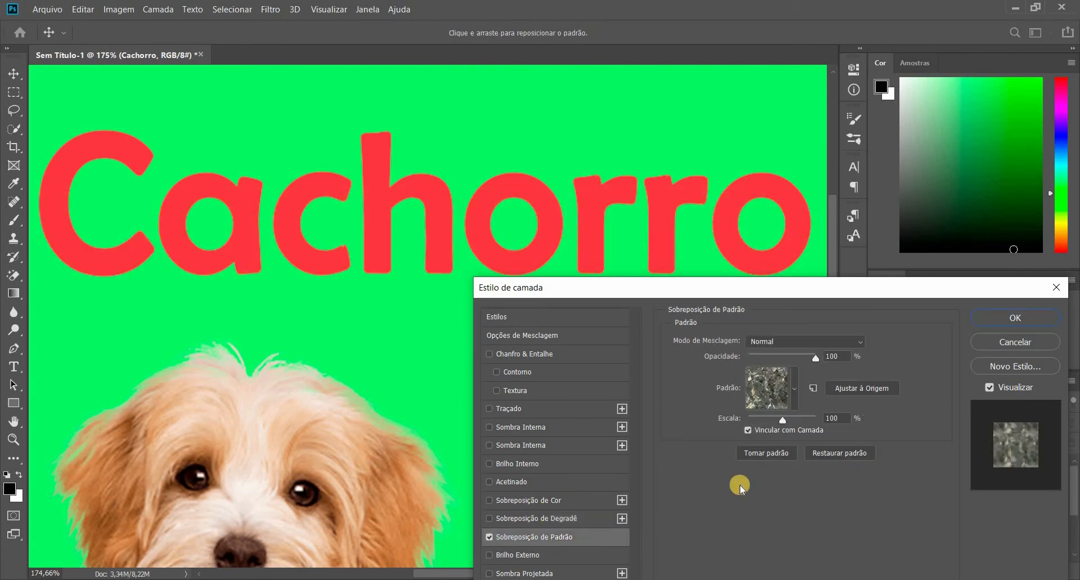
{"action": "left_click", "coordinate": [763, 390]}
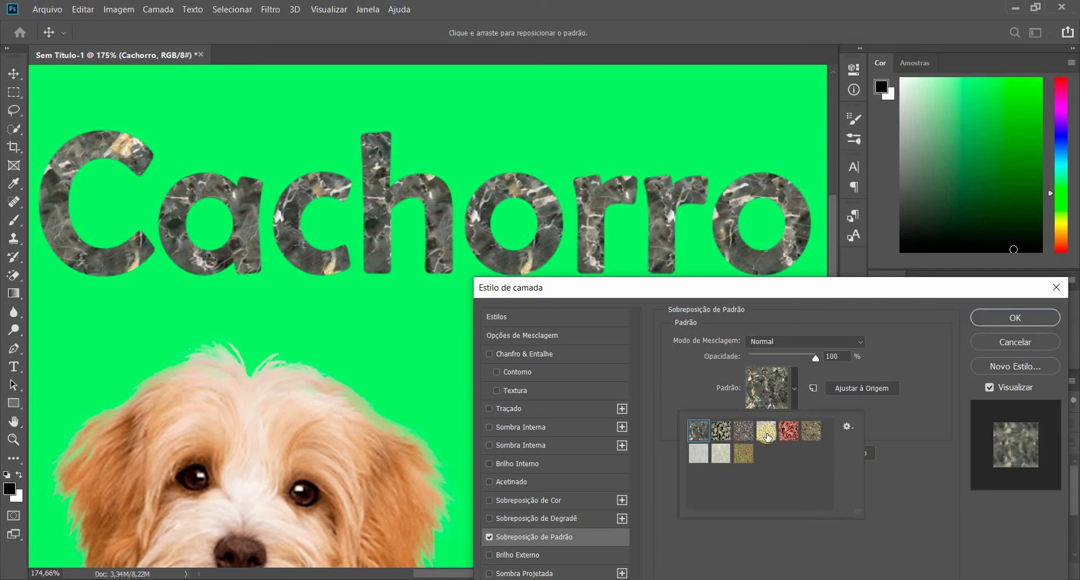
{"action": "left_click", "coordinate": [789, 437]}
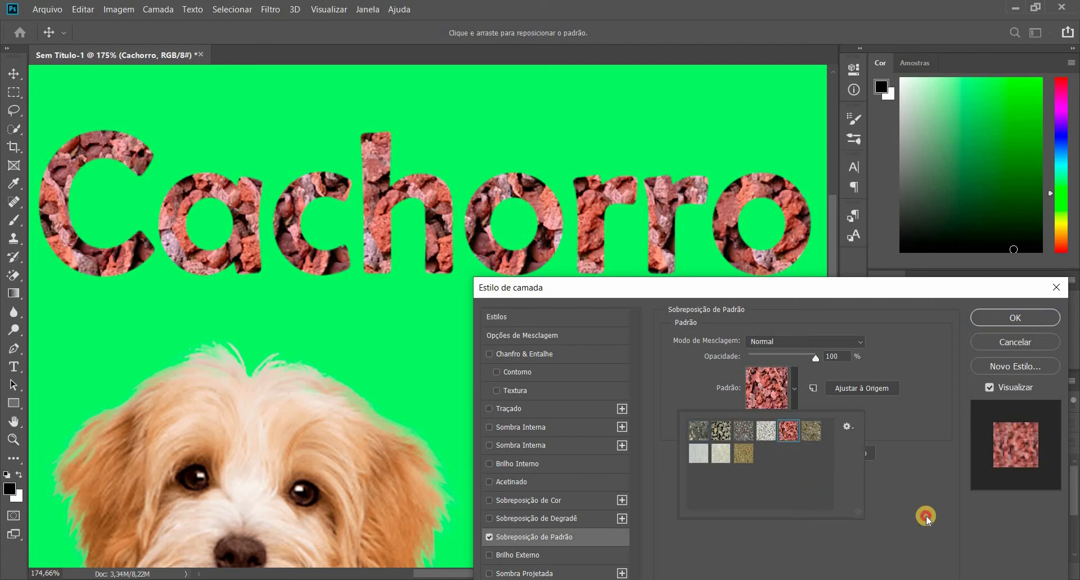
{"action": "left_click", "coordinate": [805, 358]}
{"action": "left_click_drag", "start_coordinate": [801, 356], "coordinate": [777, 381]}
{"action": "left_click_drag", "start_coordinate": [786, 417], "coordinate": [765, 428]}
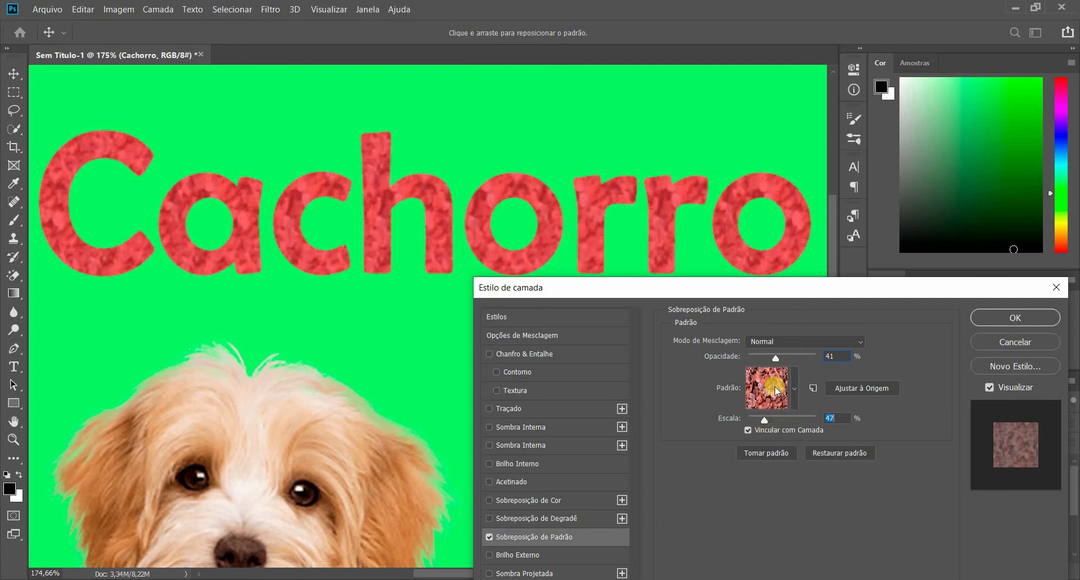
Step: Set the pattern overlay's Opacidade to 100%, and cancel the layer style changes
{"action": "left_click", "coordinate": [829, 362]}
{"action": "type", "text": "100"}
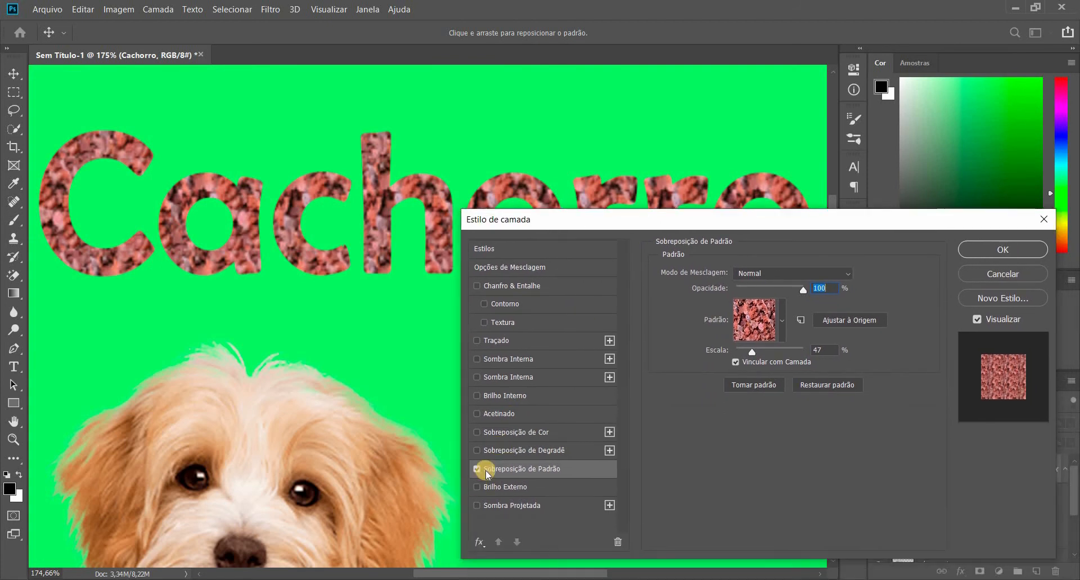
{"action": "left_click", "coordinate": [1005, 274]}
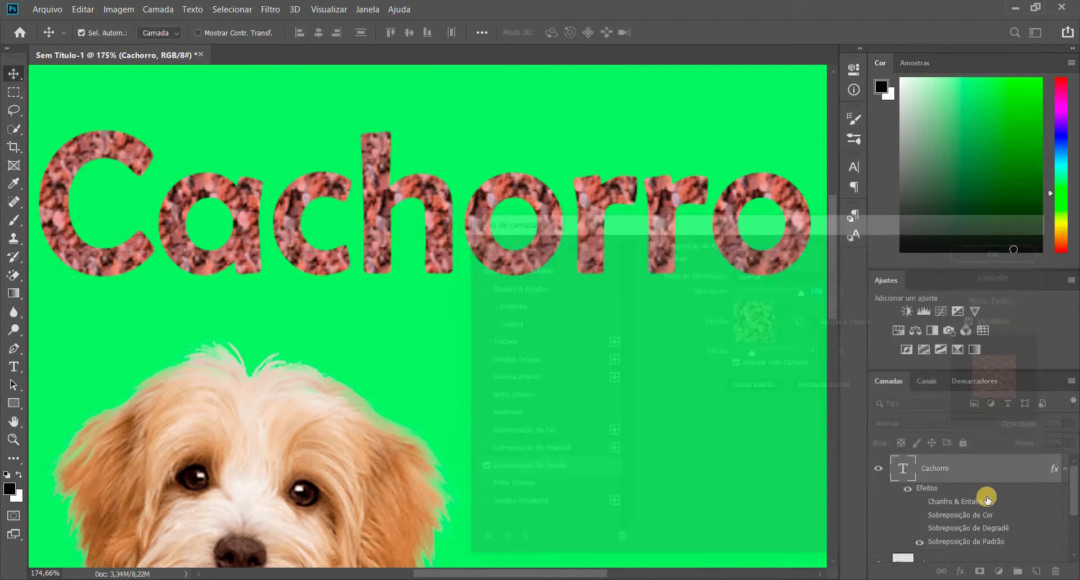
Step: Hide the Cachorro layer's effects, and open its layer styles and cancel them without changes
{"action": "left_click", "coordinate": [907, 491]}
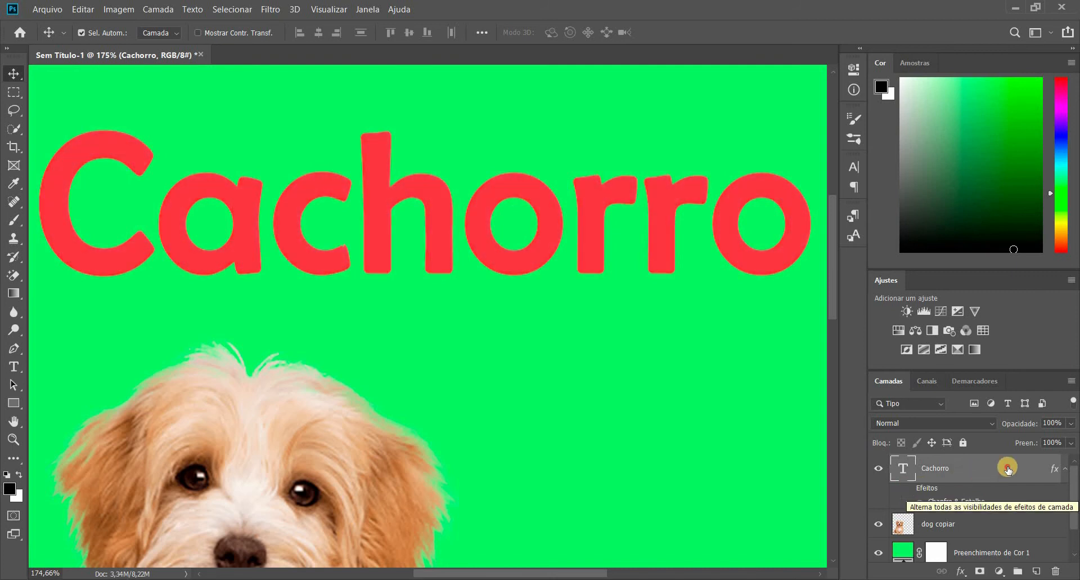
{"action": "double_click", "coordinate": [970, 527]}
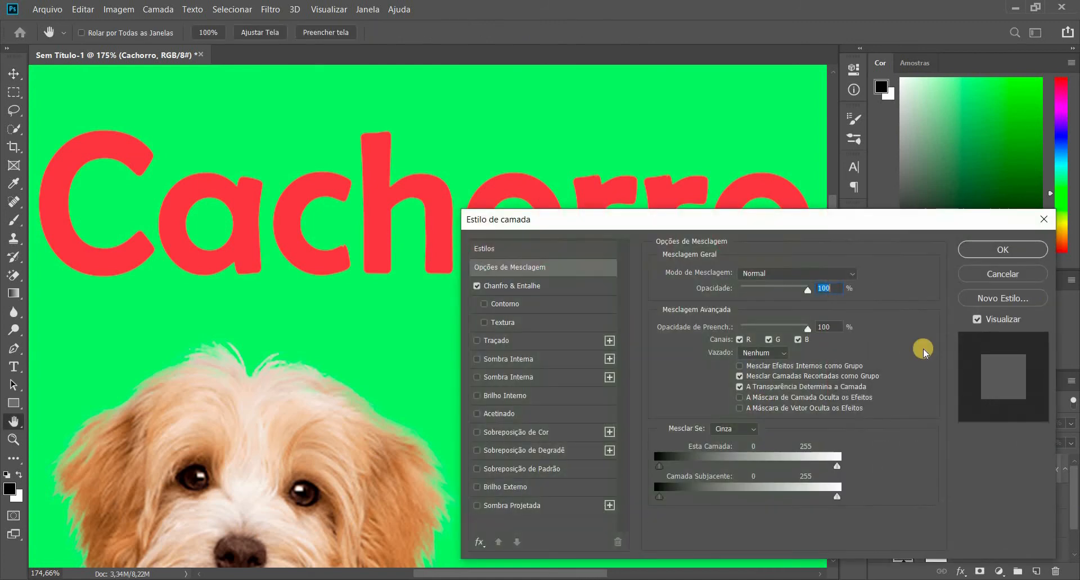
{"action": "left_click", "coordinate": [1019, 276]}
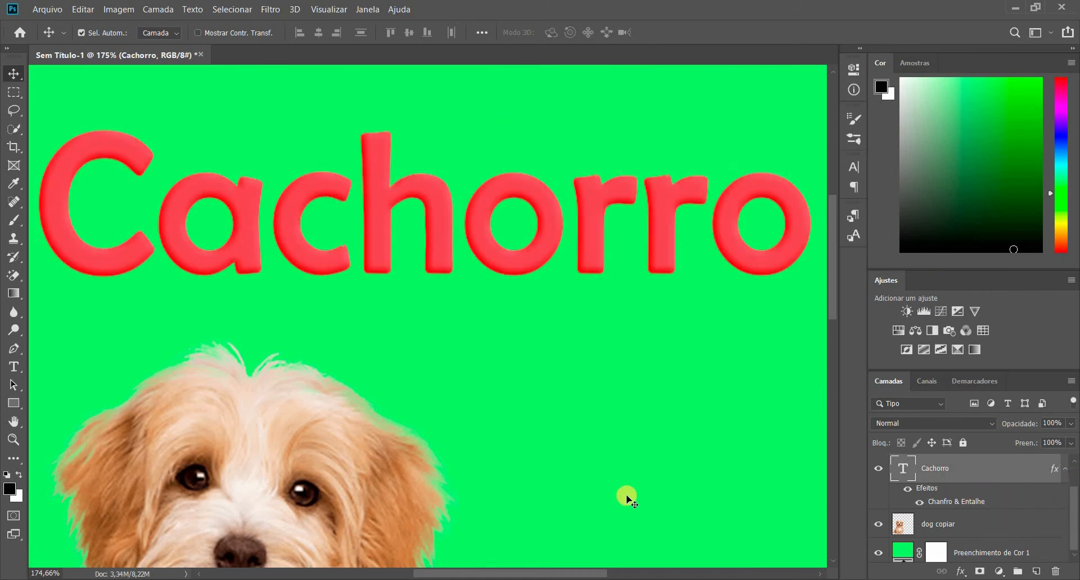
Step: Try Sobreposição de Cor with a brown (906e4f) on the dog copiar layer, and switch it off
{"action": "scroll", "coordinate": [627, 501], "scroll_direction": "down", "scroll_amount": 3}
{"action": "scroll", "coordinate": [638, 498], "scroll_direction": "down", "scroll_amount": 2}
{"action": "scroll", "coordinate": [697, 415], "scroll_direction": "down", "scroll_amount": 1}
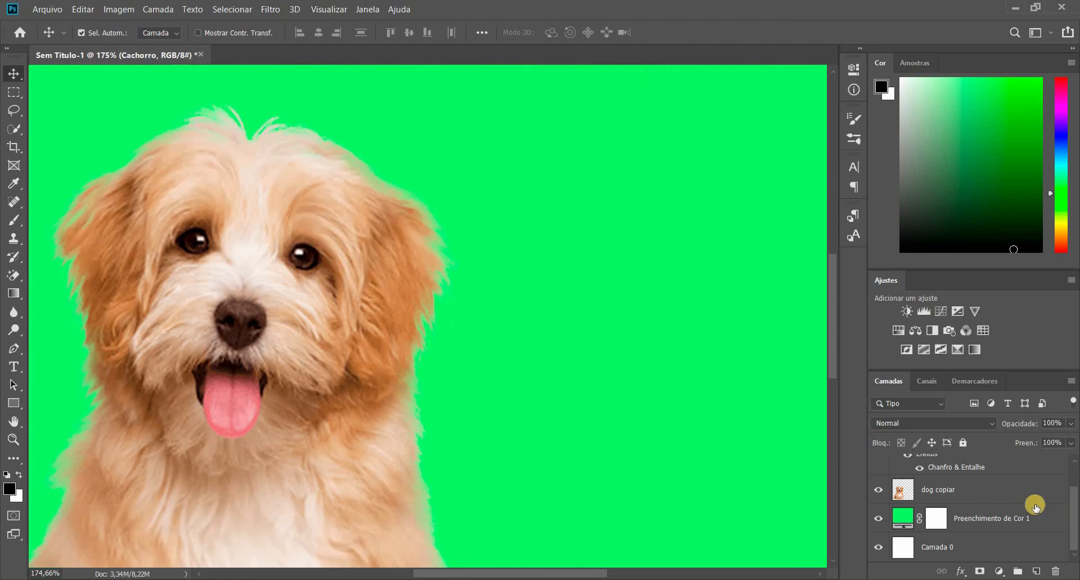
{"action": "left_click", "coordinate": [1031, 492]}
{"action": "double_click", "coordinate": [1031, 491]}
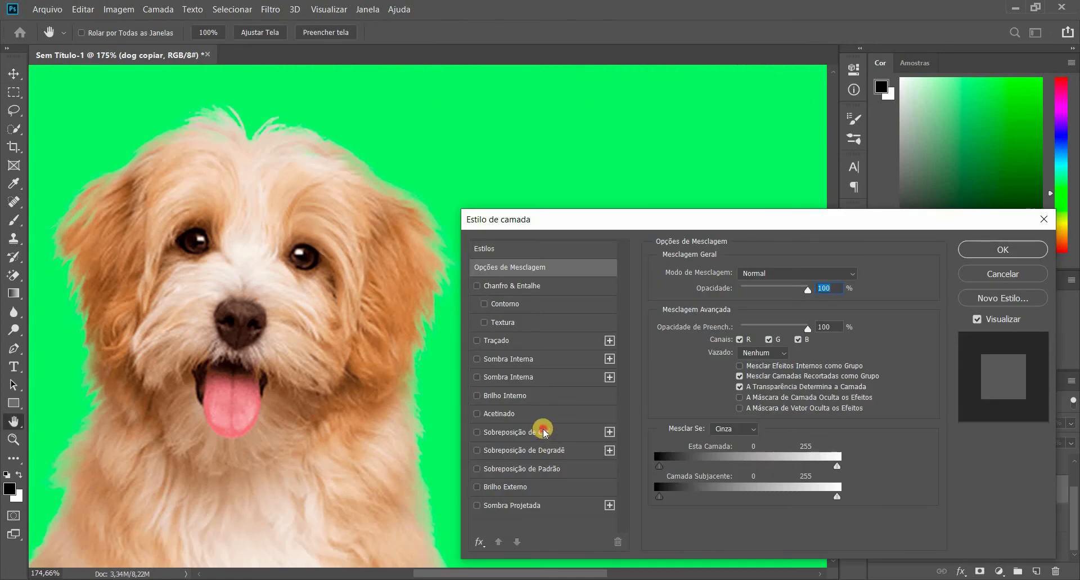
{"action": "left_click", "coordinate": [543, 430]}
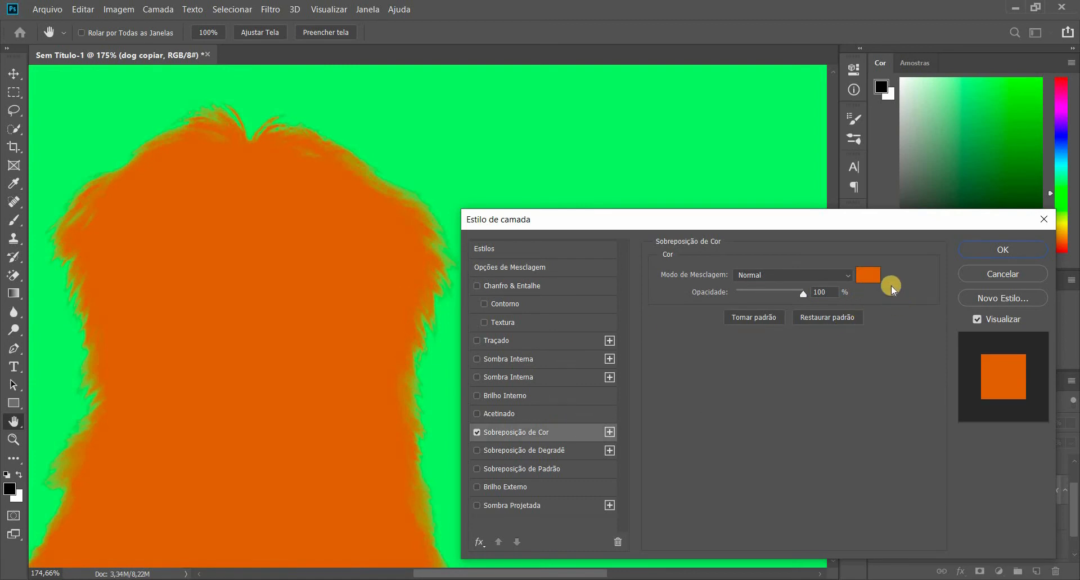
{"action": "left_click", "coordinate": [871, 274]}
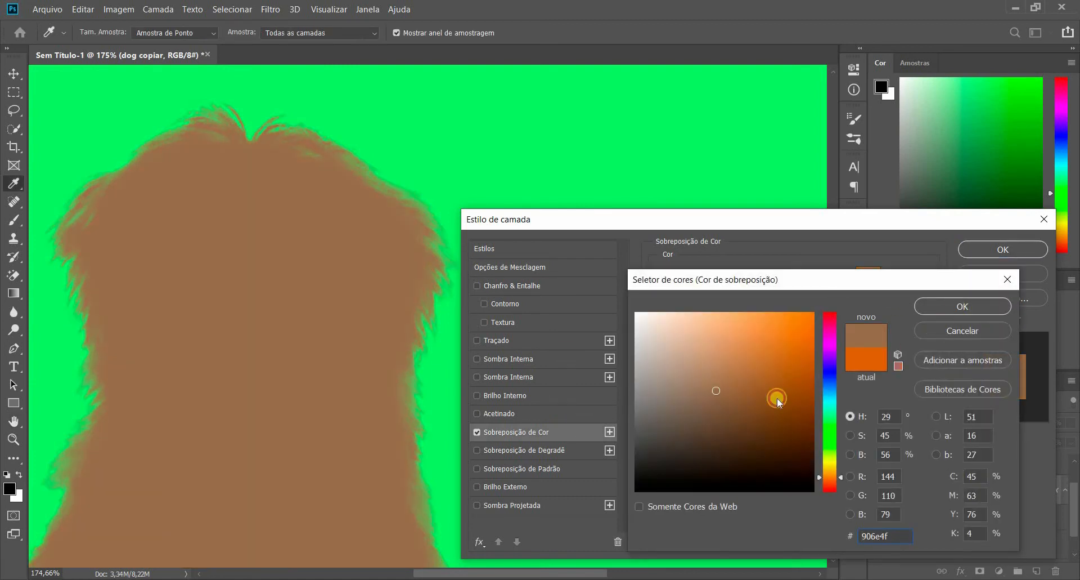
{"action": "left_click", "coordinate": [944, 319]}
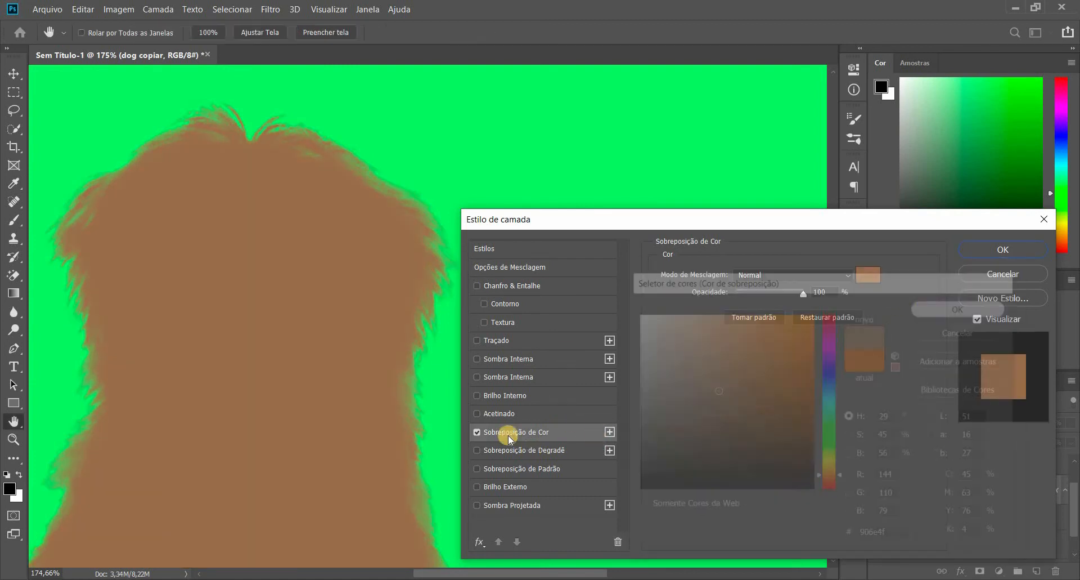
{"action": "left_click", "coordinate": [478, 432]}
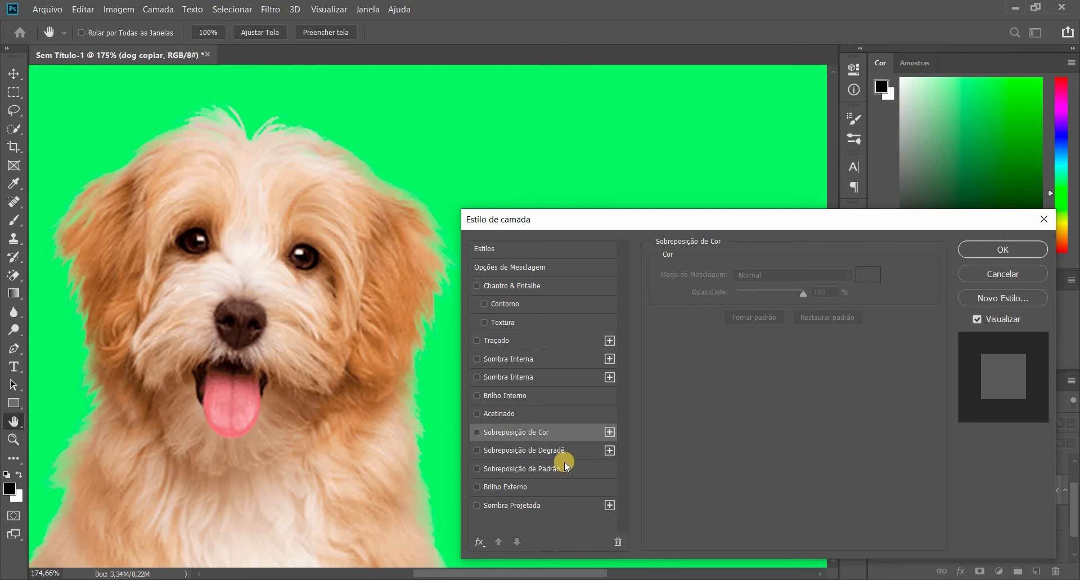
Step: Try Sobreposição de Degradê on the dog copiar layer with the blue and white striped gradient preset
{"action": "left_click", "coordinate": [568, 451]}
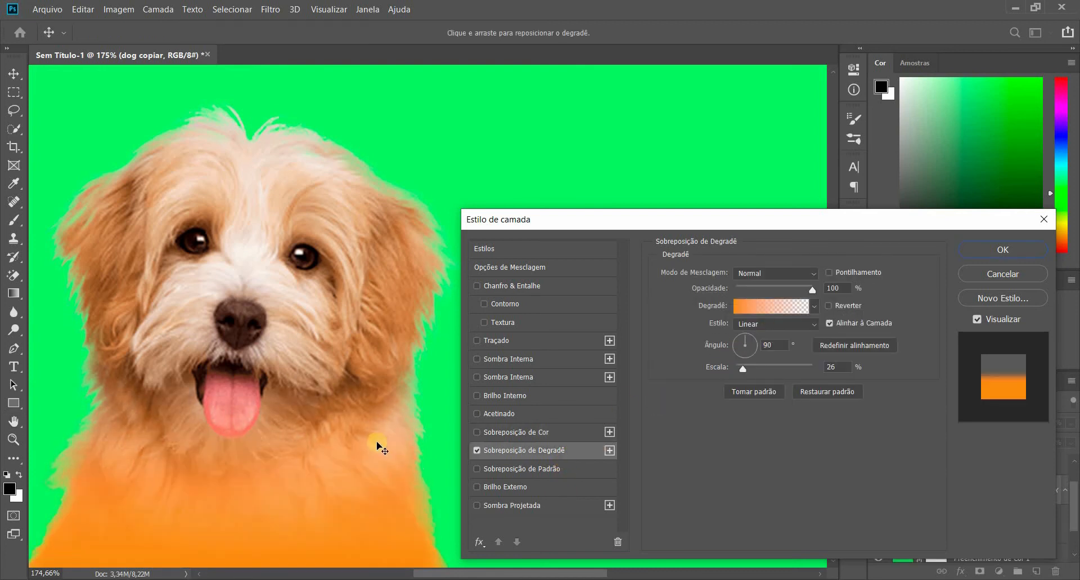
{"action": "scroll", "coordinate": [386, 447], "scroll_direction": "down", "scroll_amount": 10}
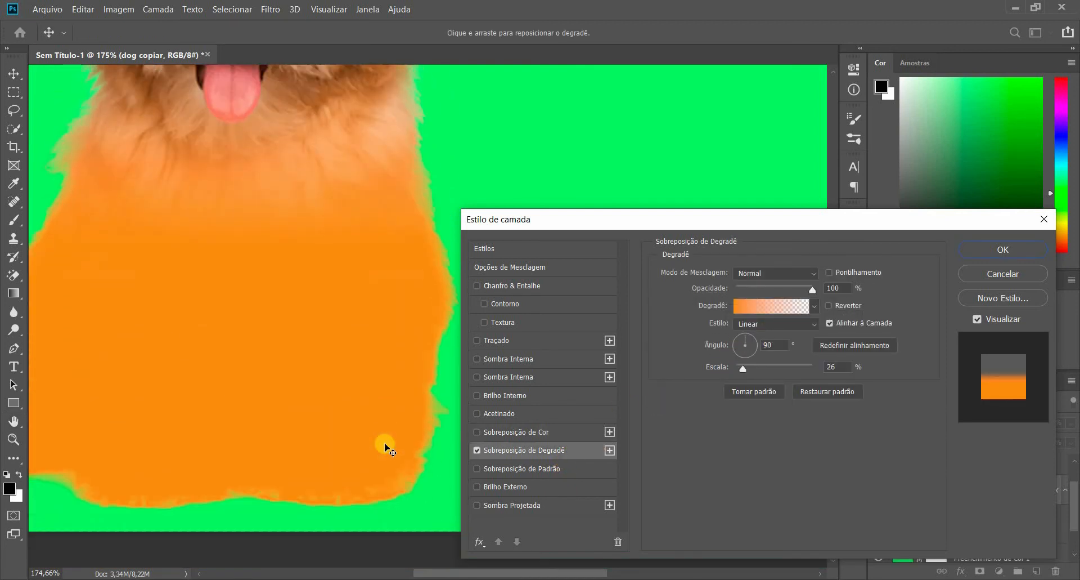
{"action": "scroll", "coordinate": [373, 457], "scroll_direction": "up", "scroll_amount": 8}
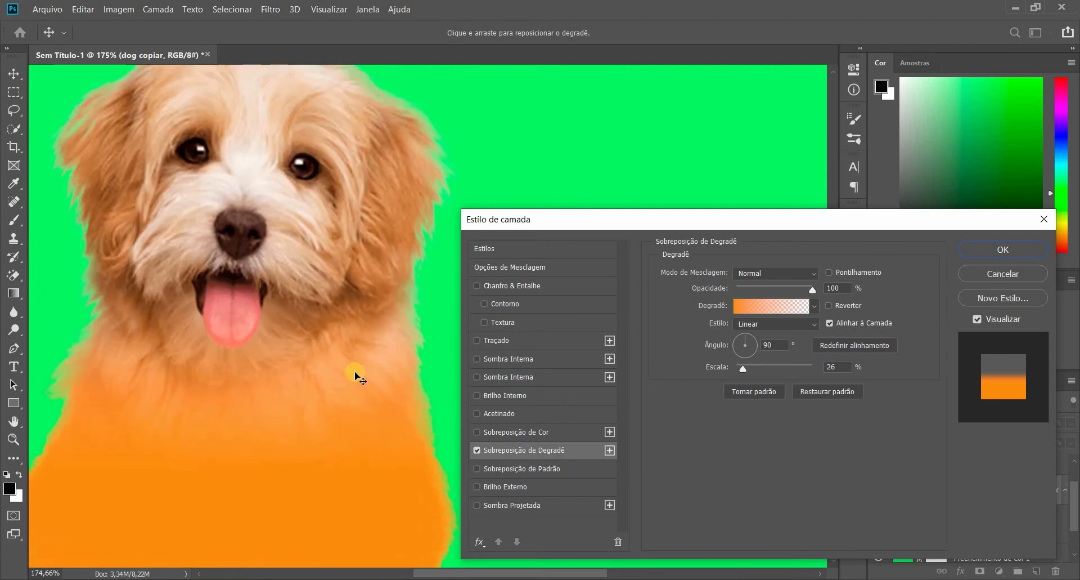
{"action": "left_click", "coordinate": [771, 306]}
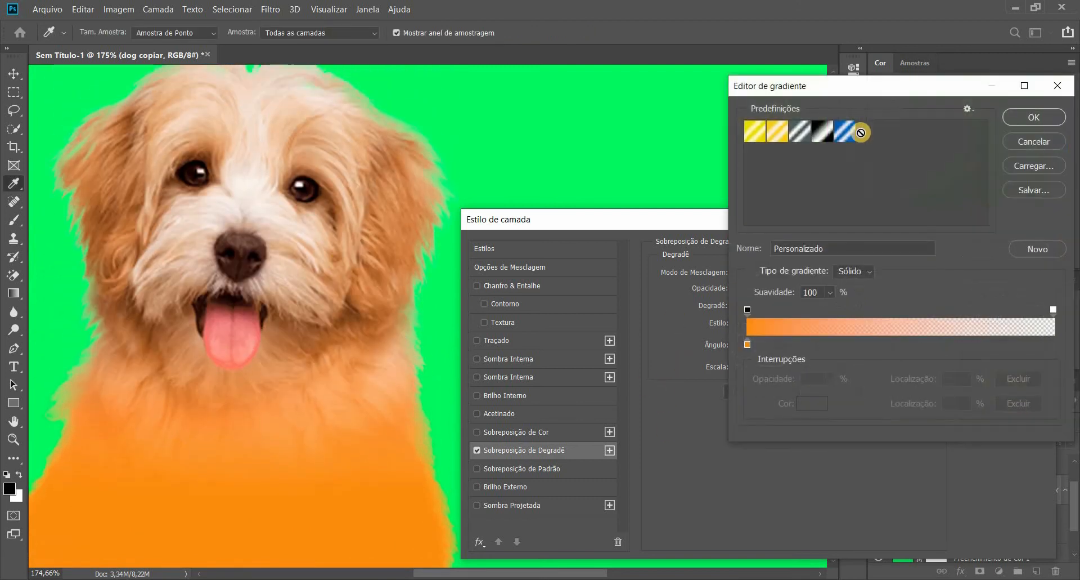
{"action": "left_click", "coordinate": [845, 131]}
{"action": "left_click", "coordinate": [1046, 111]}
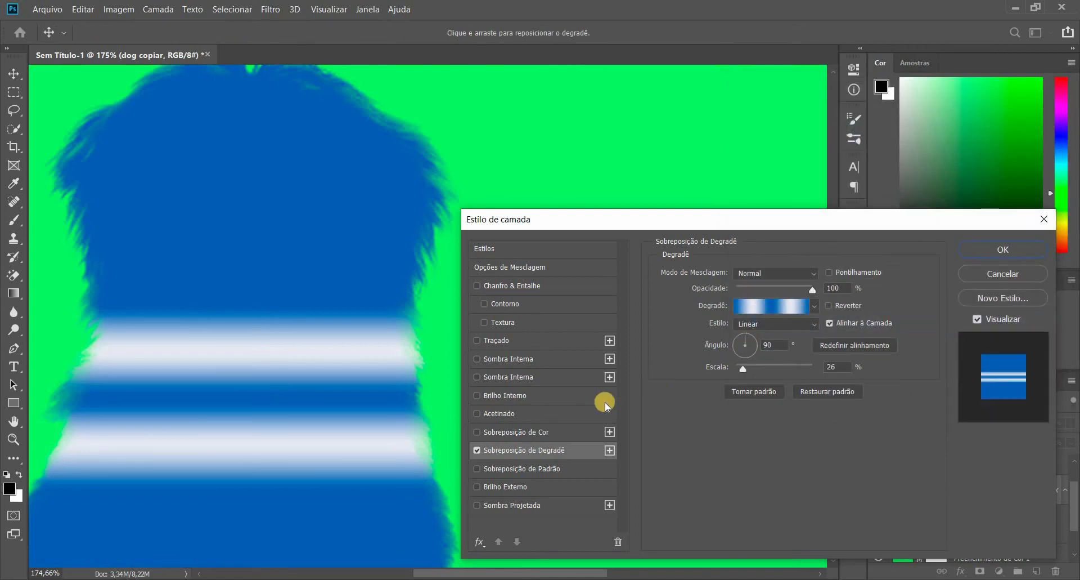
Step: Try Sobreposição de Padrão with the grey rock pattern at Escala 71% on the dog, and cancel the layer style changes
{"action": "left_click", "coordinate": [483, 468]}
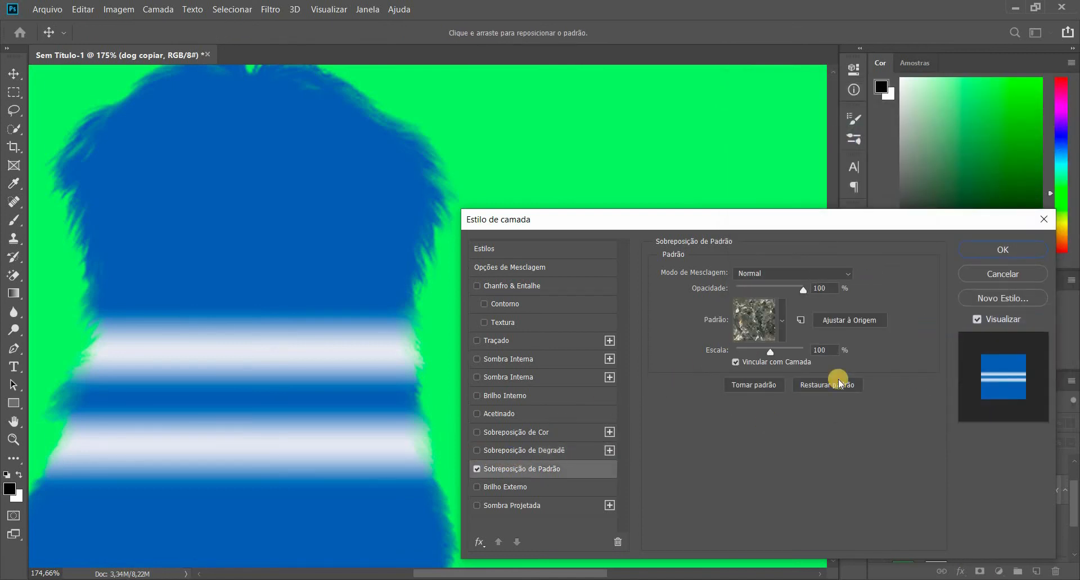
{"action": "left_click_drag", "start_coordinate": [771, 351], "coordinate": [754, 356]}
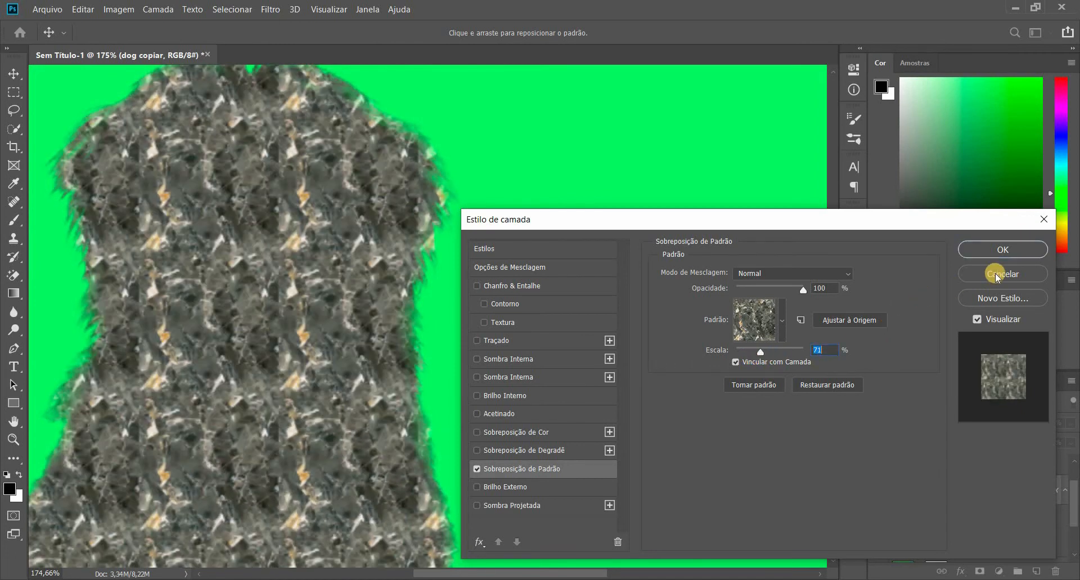
{"action": "key", "text": "Return"}
{"action": "scroll", "coordinate": [701, 356], "scroll_direction": "up", "scroll_amount": 10}
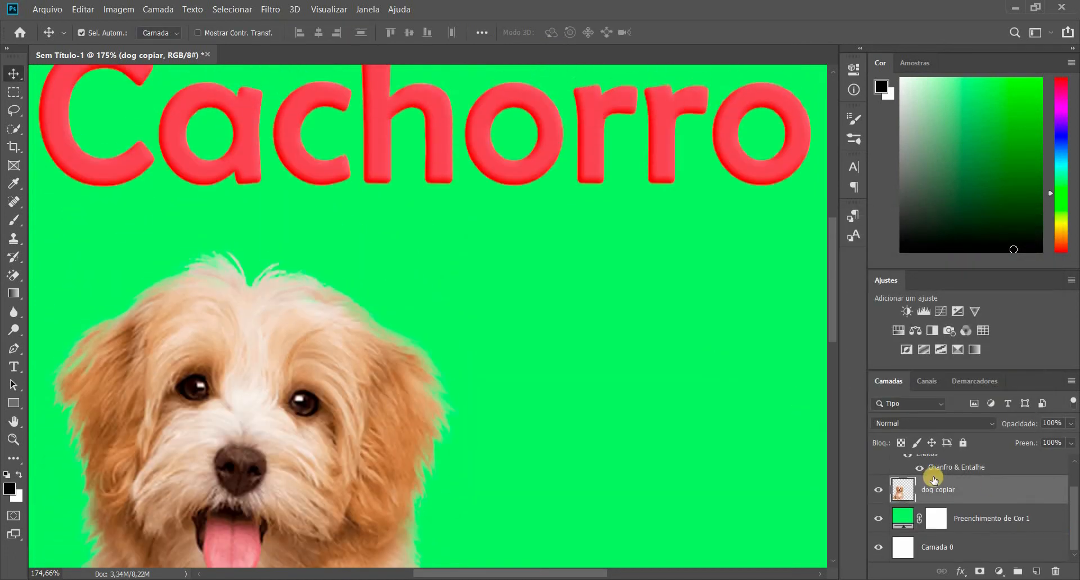
Step: Open the Cachorro layer's styles, switch off Chanfro & Entalhe and apply Brilho Externo to the text
{"action": "double_click", "coordinate": [984, 472]}
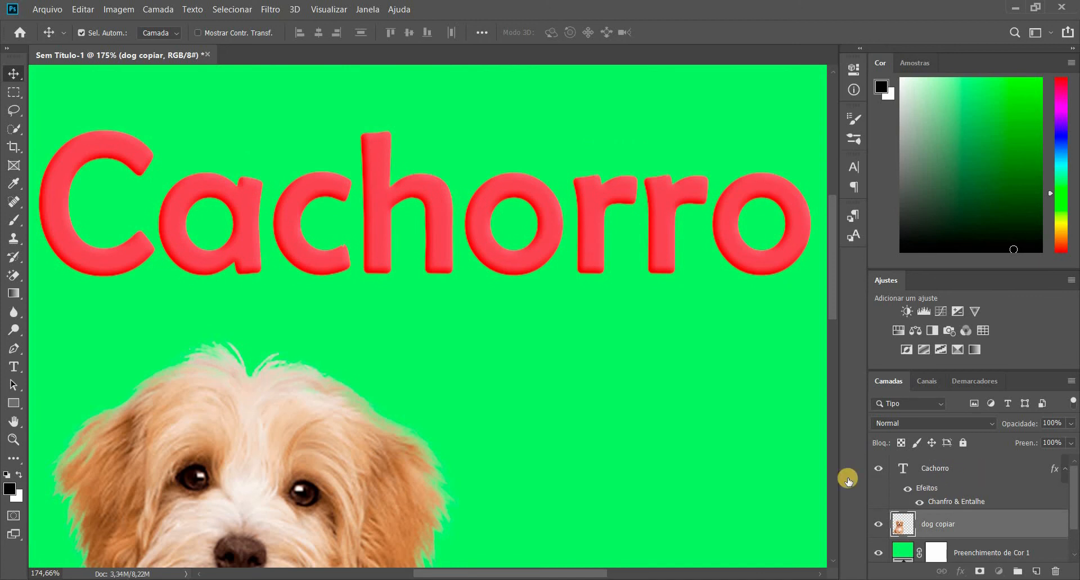
{"action": "left_click", "coordinate": [474, 285]}
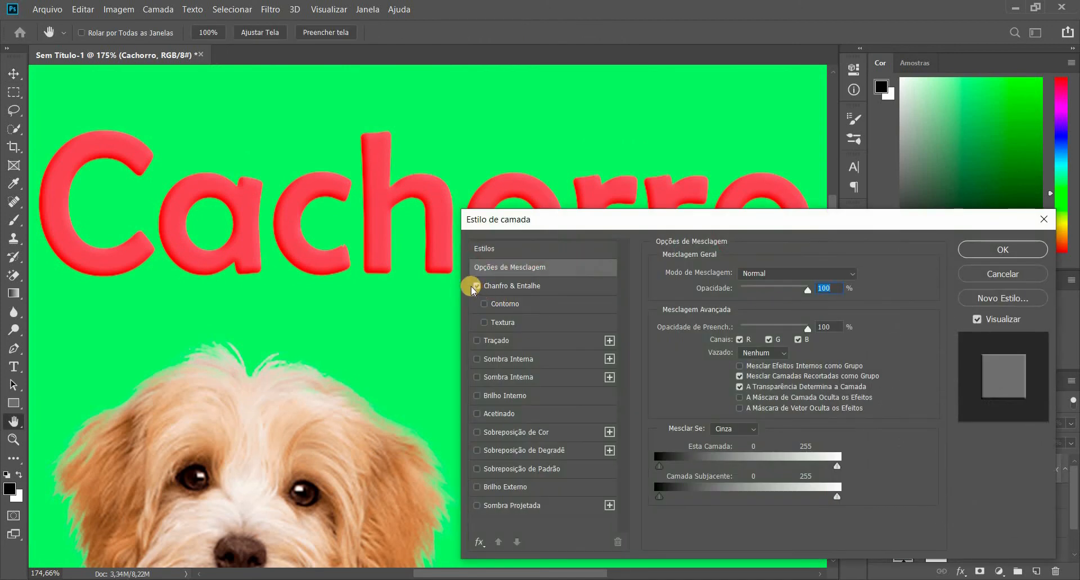
{"action": "left_click", "coordinate": [536, 490]}
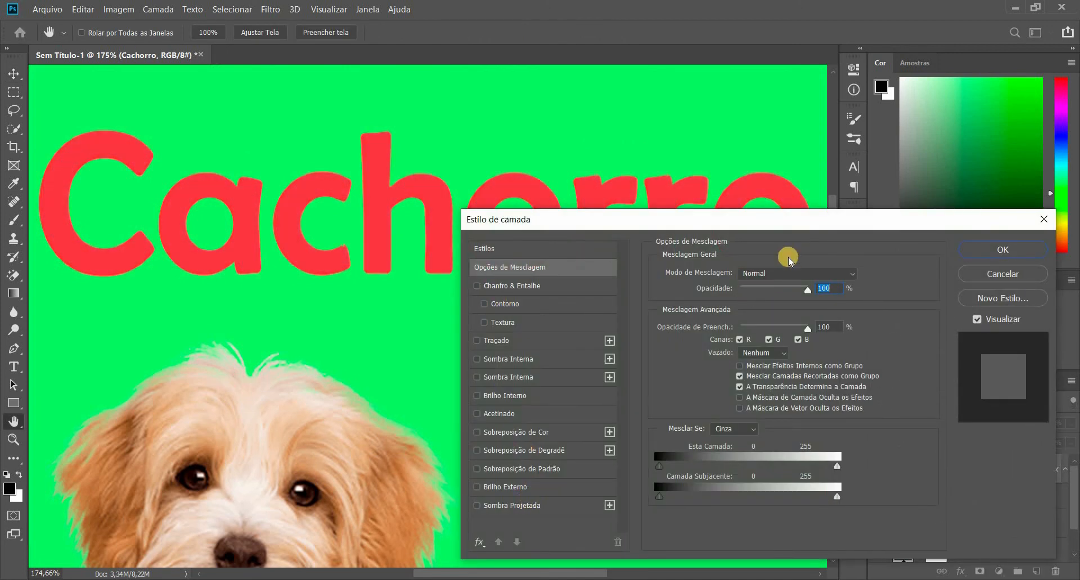
{"action": "left_click_drag", "start_coordinate": [801, 224], "coordinate": [760, 359]}
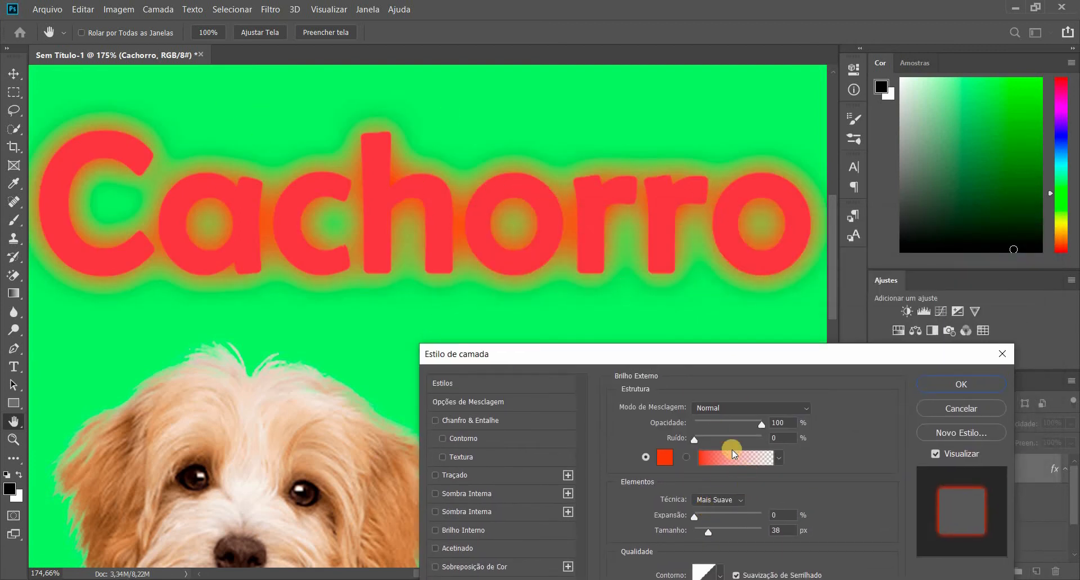
{"action": "left_click_drag", "start_coordinate": [762, 353], "coordinate": [773, 300]}
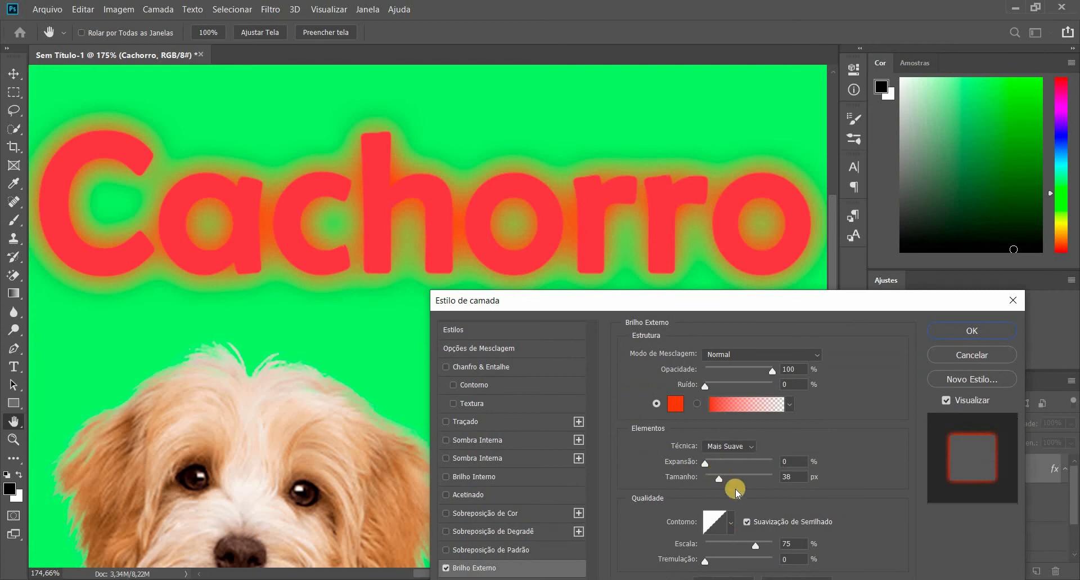
Step: Set the outer glow's Tamanho to 6 px and Escala to 33%
{"action": "left_click_drag", "start_coordinate": [711, 482], "coordinate": [711, 483]}
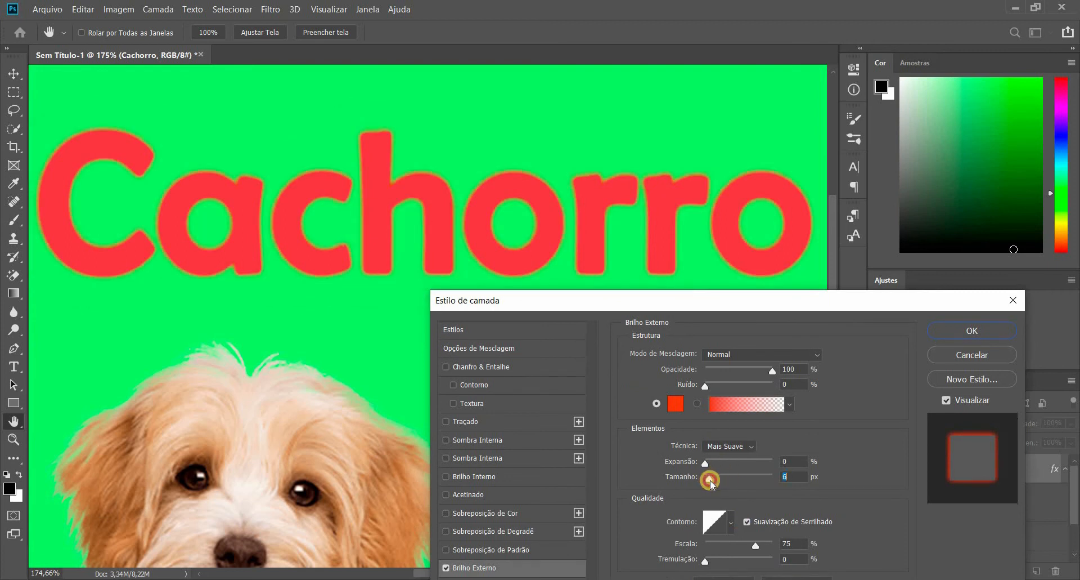
{"action": "left_click_drag", "start_coordinate": [755, 545], "coordinate": [727, 546]}
{"action": "left_click", "coordinate": [783, 543]}
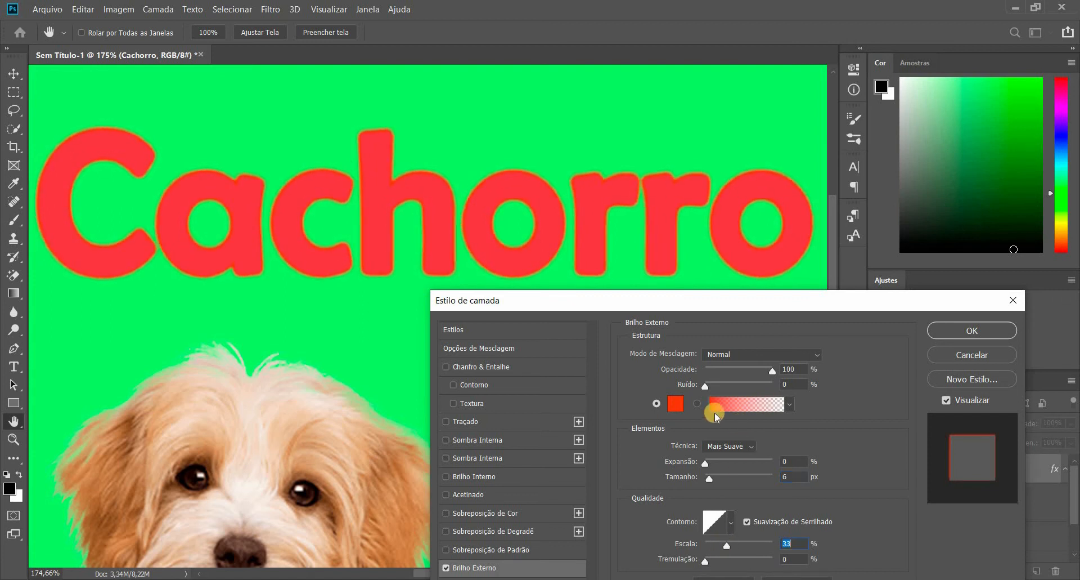
Step: Change the outer glow's colour to white and set its Tamanho to 23 px
{"action": "left_click", "coordinate": [675, 409]}
{"action": "left_click_drag", "start_coordinate": [782, 315], "coordinate": [632, 279]}
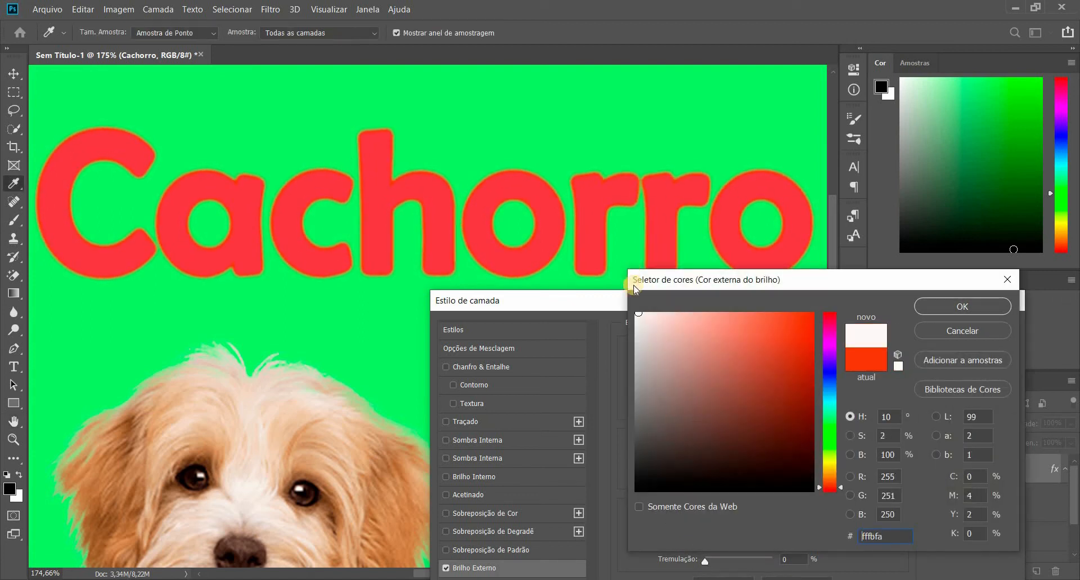
{"action": "left_click", "coordinate": [932, 304]}
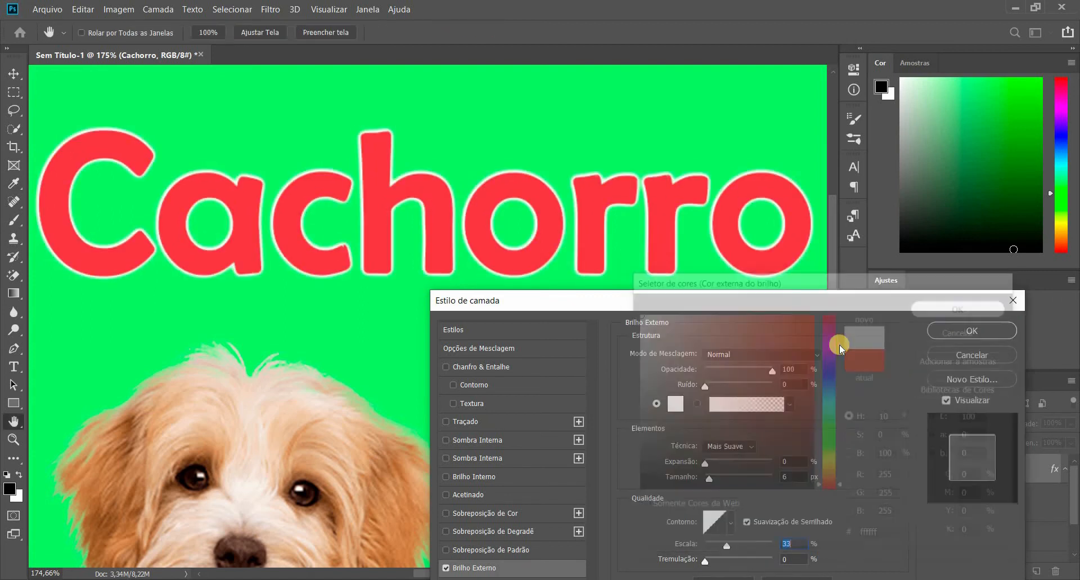
{"action": "left_click_drag", "start_coordinate": [703, 479], "coordinate": [713, 477]}
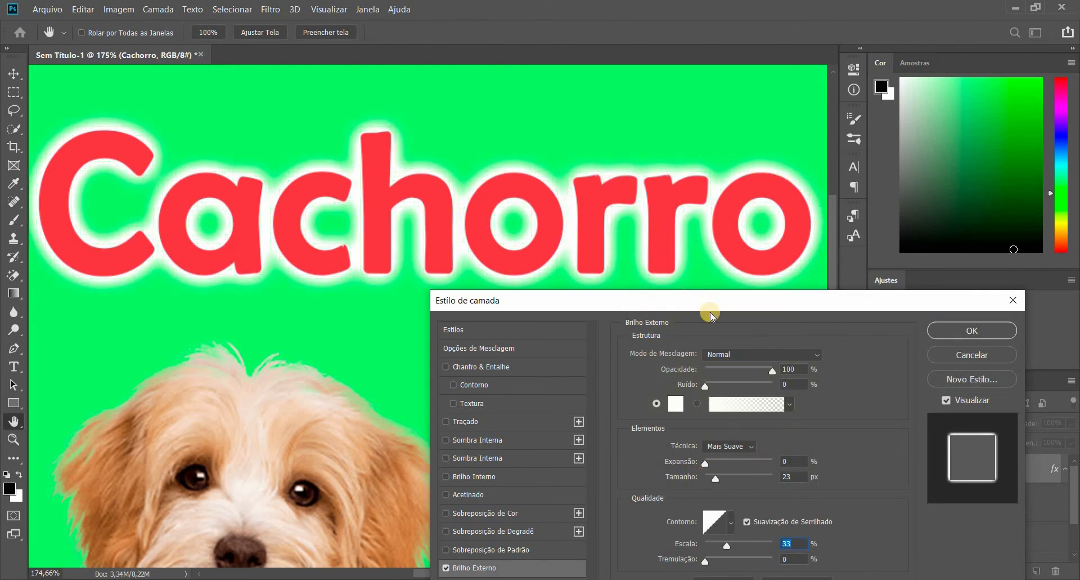
Step: Try the outer glow's Opacidade and Expansão, leaving them at 100% and 0%, and set Escala to 85%
{"action": "left_click_drag", "start_coordinate": [768, 373], "coordinate": [789, 407]}
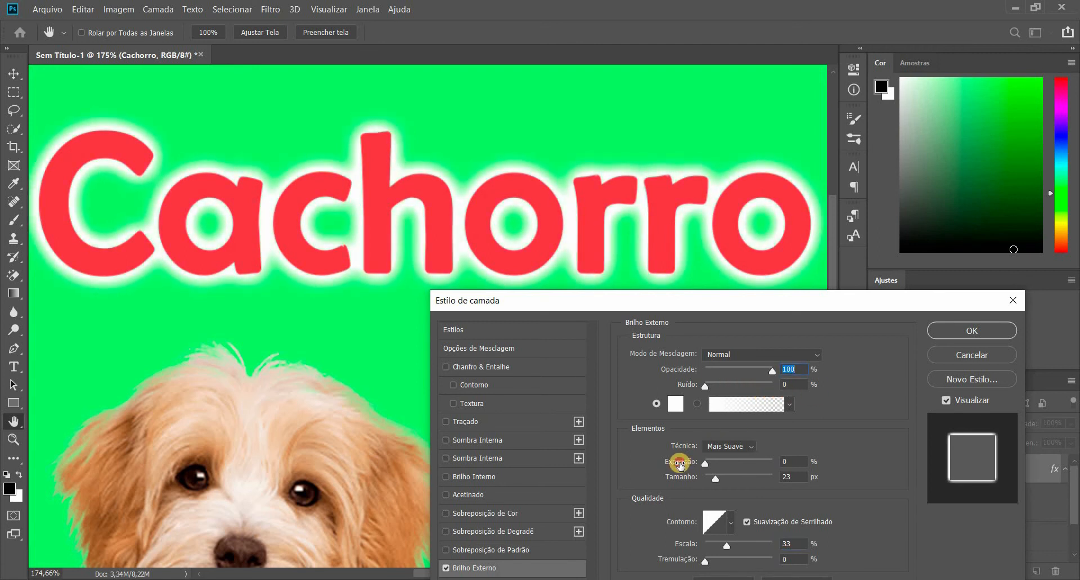
{"action": "mouse_move", "coordinate": [687, 465]}
{"action": "left_mouse_down"}
{"action": "mouse_move", "coordinate": [701, 465]}
{"action": "mouse_move", "coordinate": [674, 464]}
{"action": "left_mouse_up"}
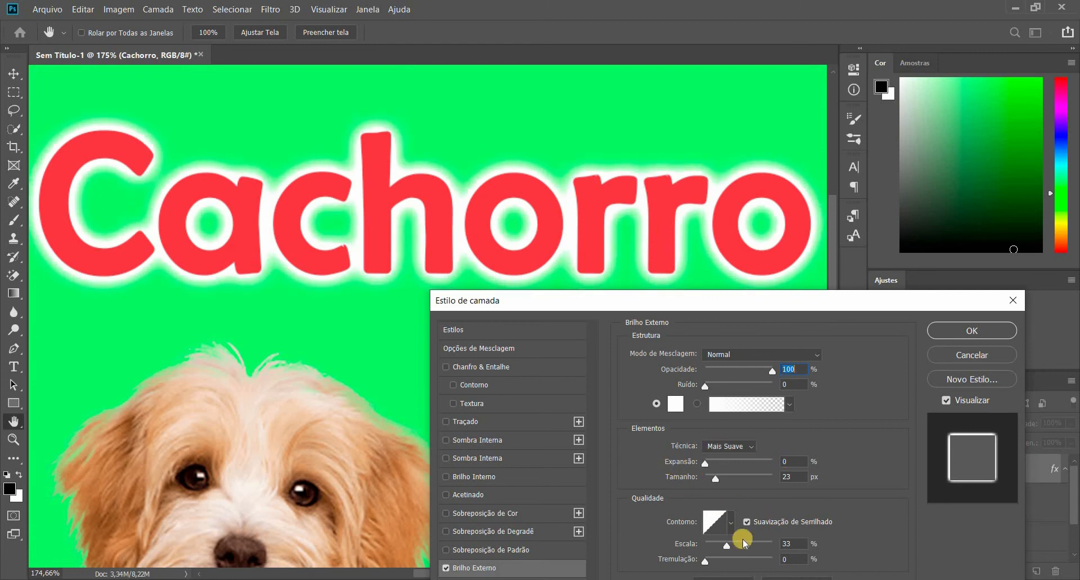
{"action": "left_click_drag", "start_coordinate": [745, 548], "coordinate": [762, 545]}
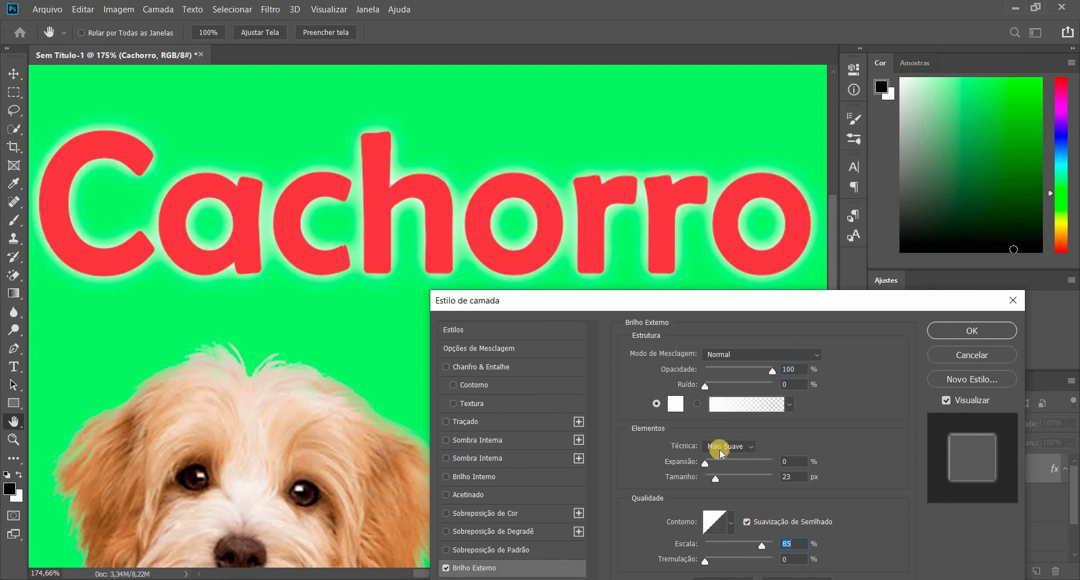
Step: Try the Precisa technique for the outer glow, and return it to Mais Suave
{"action": "left_click", "coordinate": [729, 446]}
{"action": "left_click", "coordinate": [725, 470]}
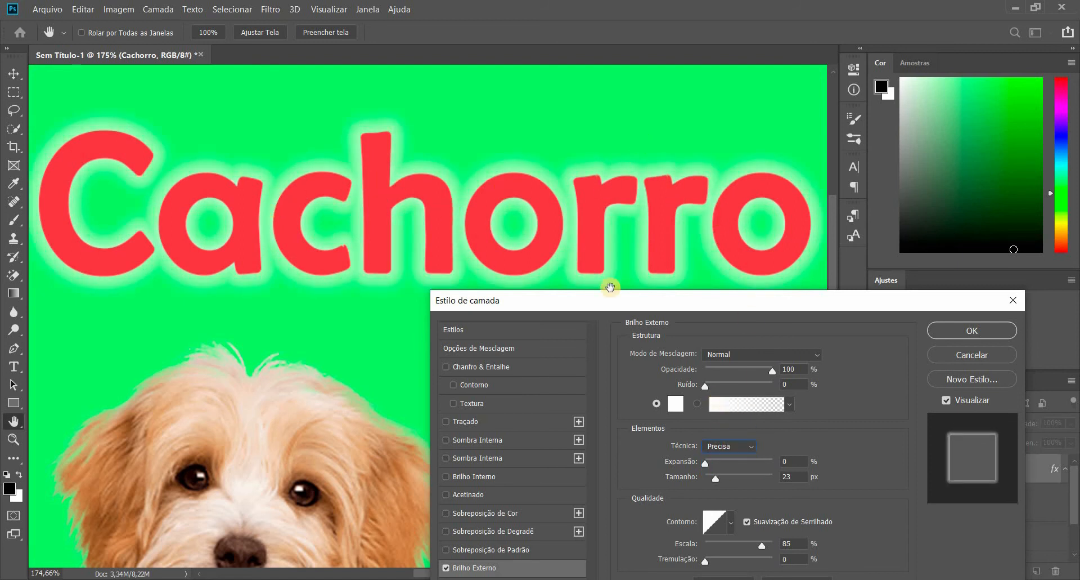
{"action": "left_click", "coordinate": [740, 446]}
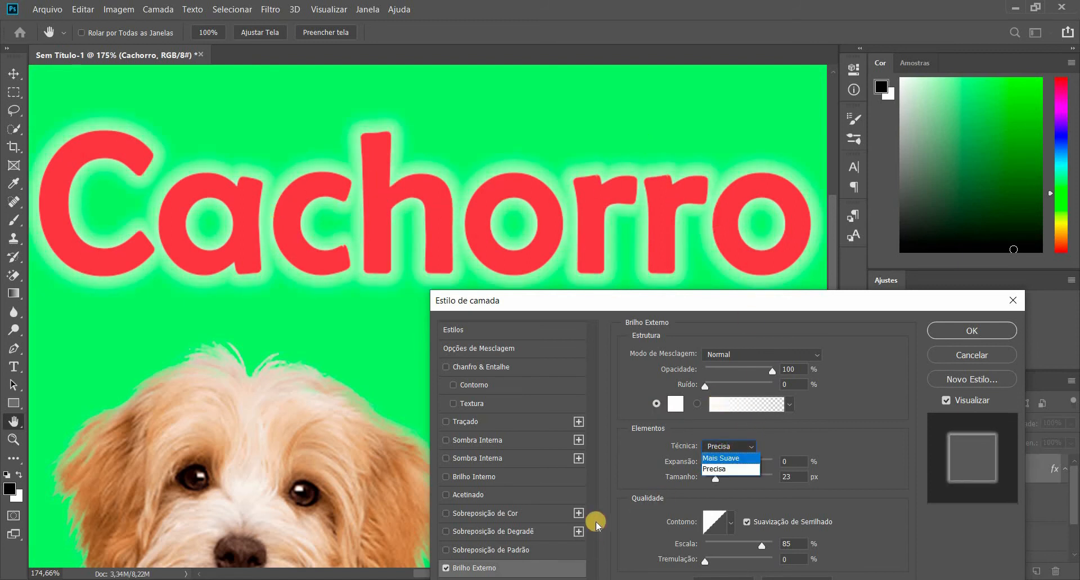
{"action": "left_click", "coordinate": [726, 457]}
Step: Try a red sampled from the text and a lighter red (ff747f) as the glow colour, and cancel the colour change
{"action": "left_click", "coordinate": [676, 404]}
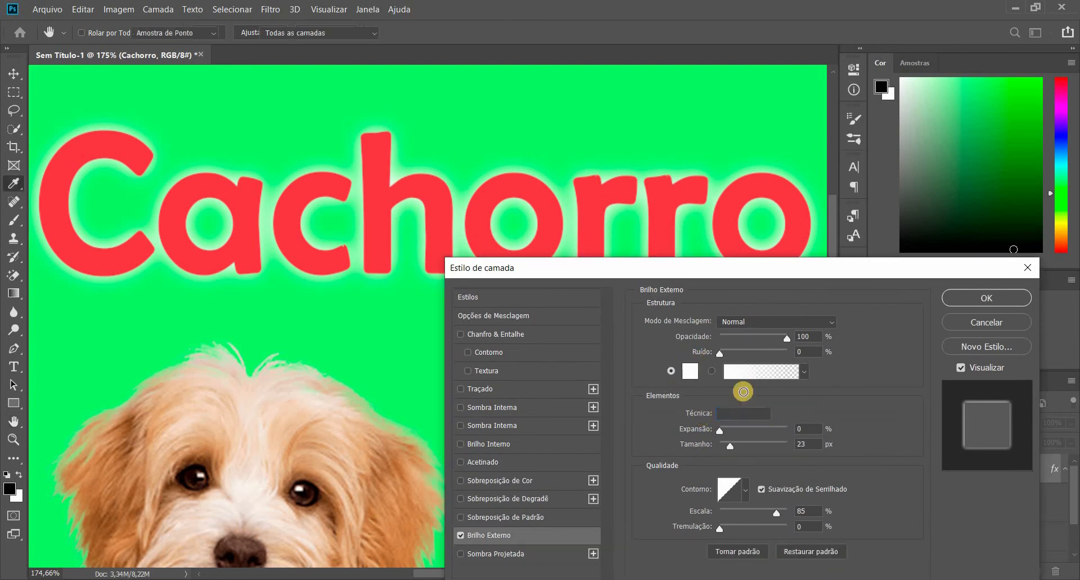
{"action": "left_click", "coordinate": [663, 205]}
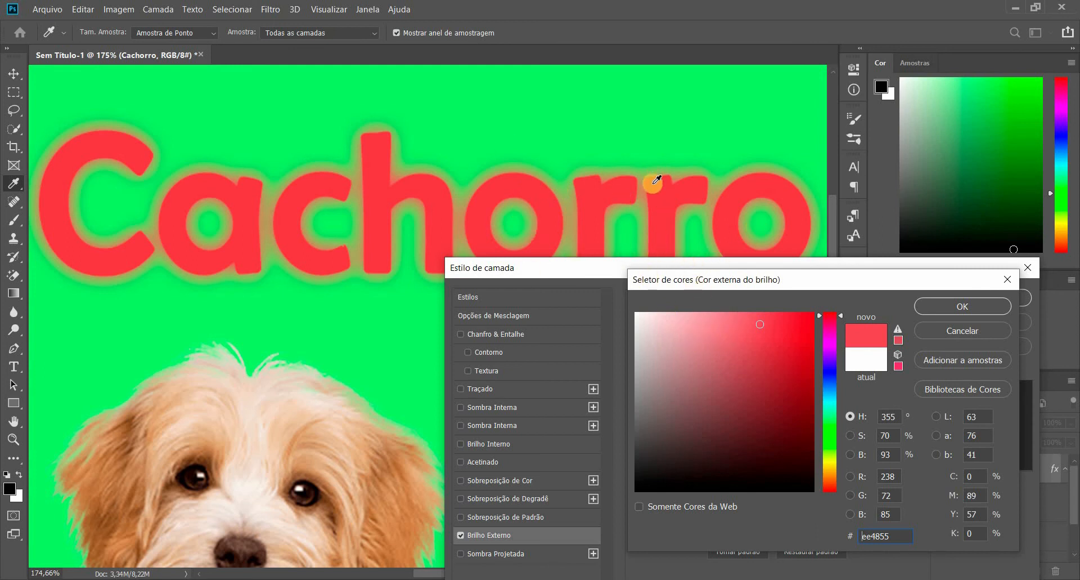
{"action": "left_click", "coordinate": [741, 235]}
{"action": "left_click", "coordinate": [765, 327]}
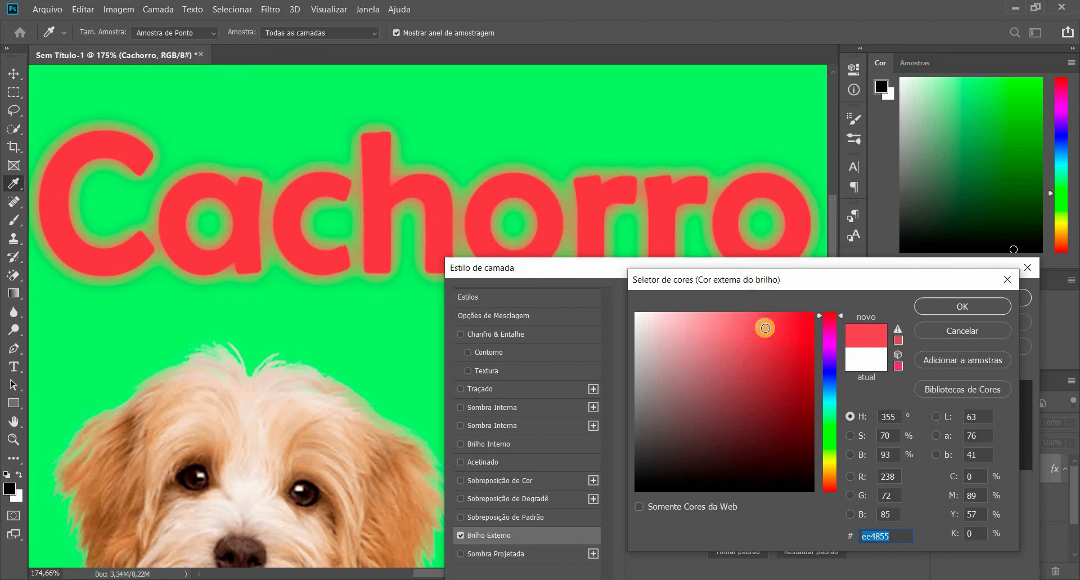
{"action": "left_click", "coordinate": [733, 313]}
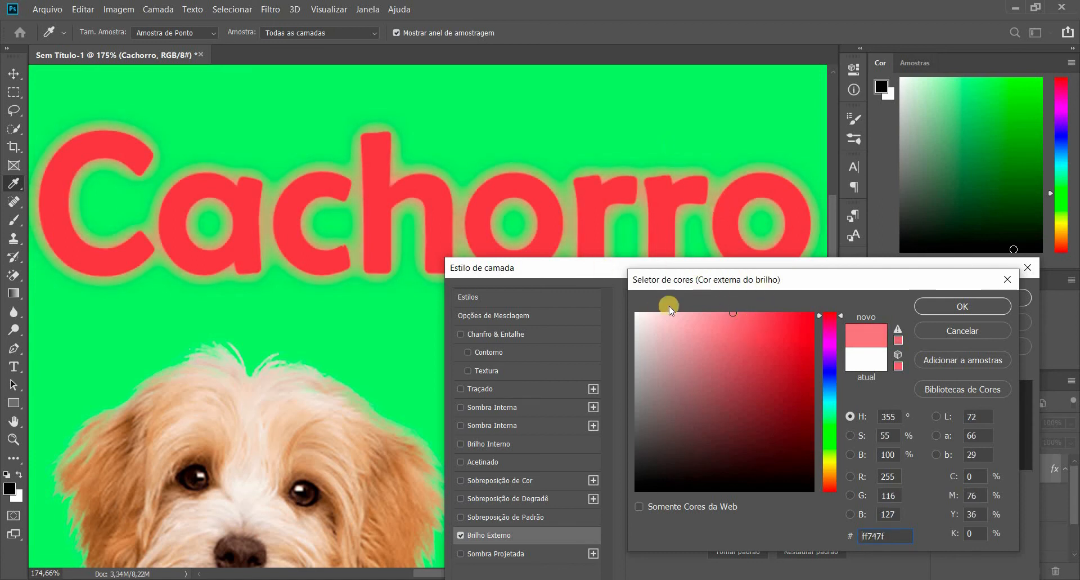
{"action": "left_click", "coordinate": [940, 332]}
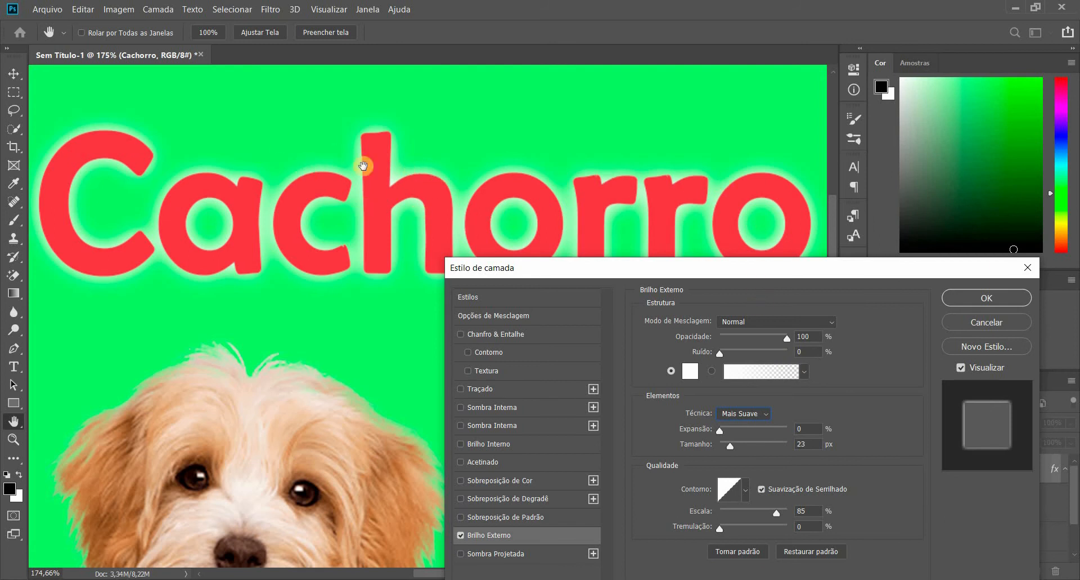
Step: Switch off Brilho Externo and apply Sombra Projetada to the Cachorro text
{"action": "left_click_drag", "start_coordinate": [513, 274], "coordinate": [507, 312]}
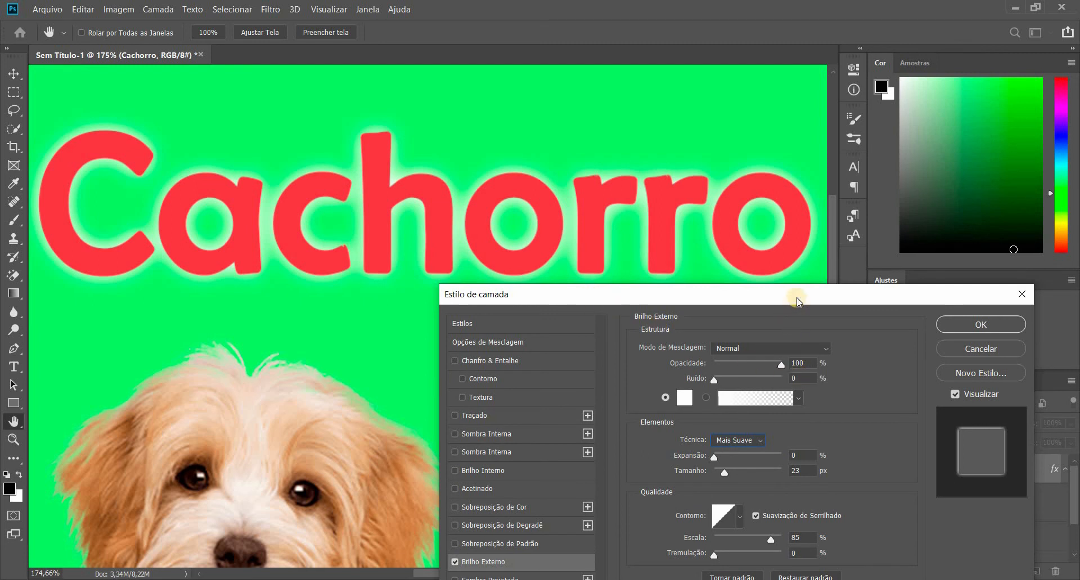
{"action": "left_click", "coordinate": [470, 520]}
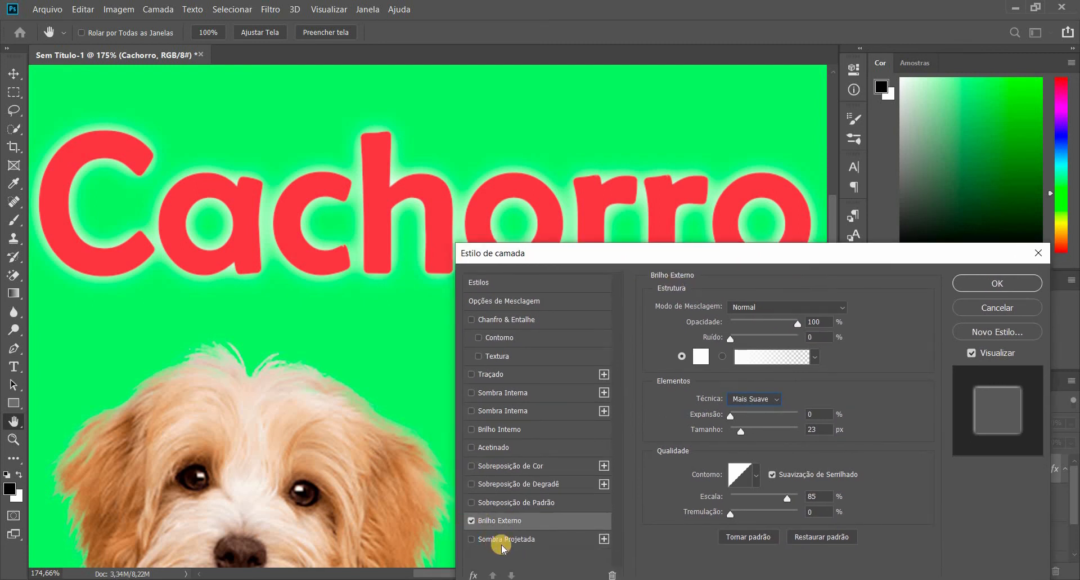
{"action": "left_click", "coordinate": [512, 540]}
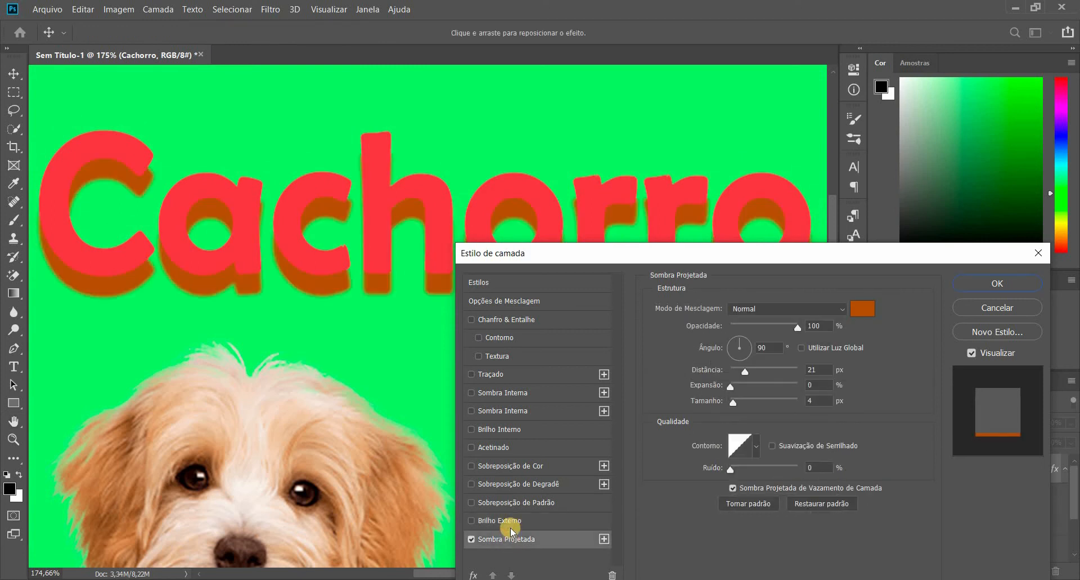
Step: Set the drop shadow's Distância and Tamanho to 0 px and change its colour to black (000000)
{"action": "left_click_drag", "start_coordinate": [647, 308], "coordinate": [698, 478]}
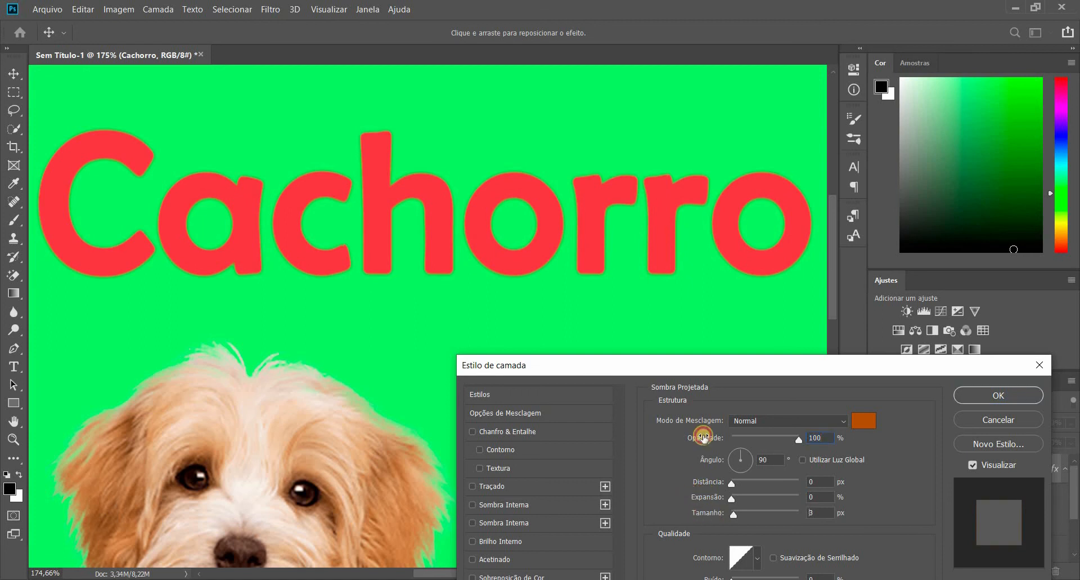
{"action": "left_click_drag", "start_coordinate": [851, 365], "coordinate": [814, 249]}
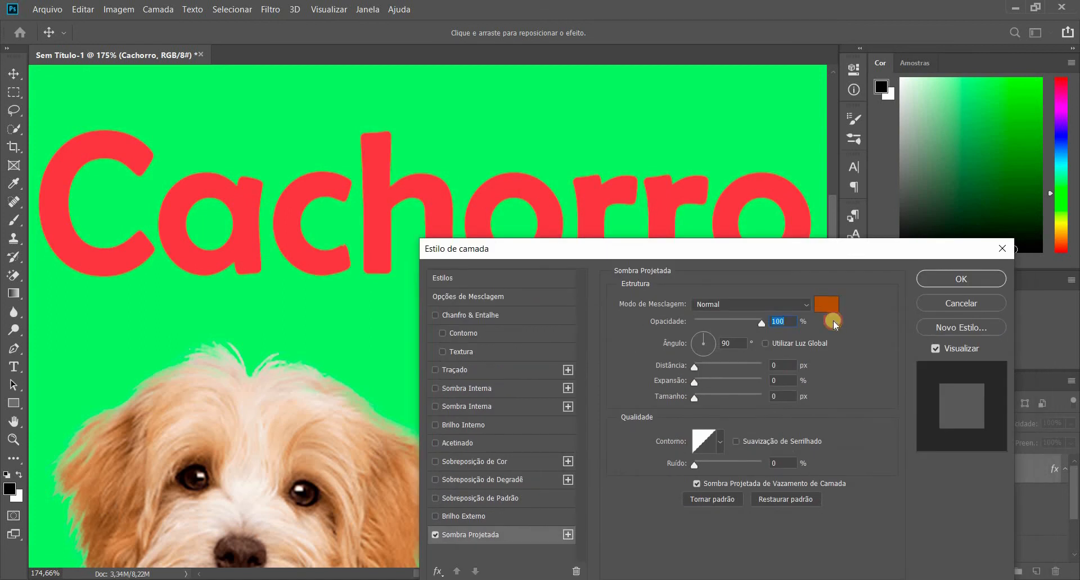
{"action": "left_click", "coordinate": [828, 305]}
{"action": "left_click", "coordinate": [963, 305]}
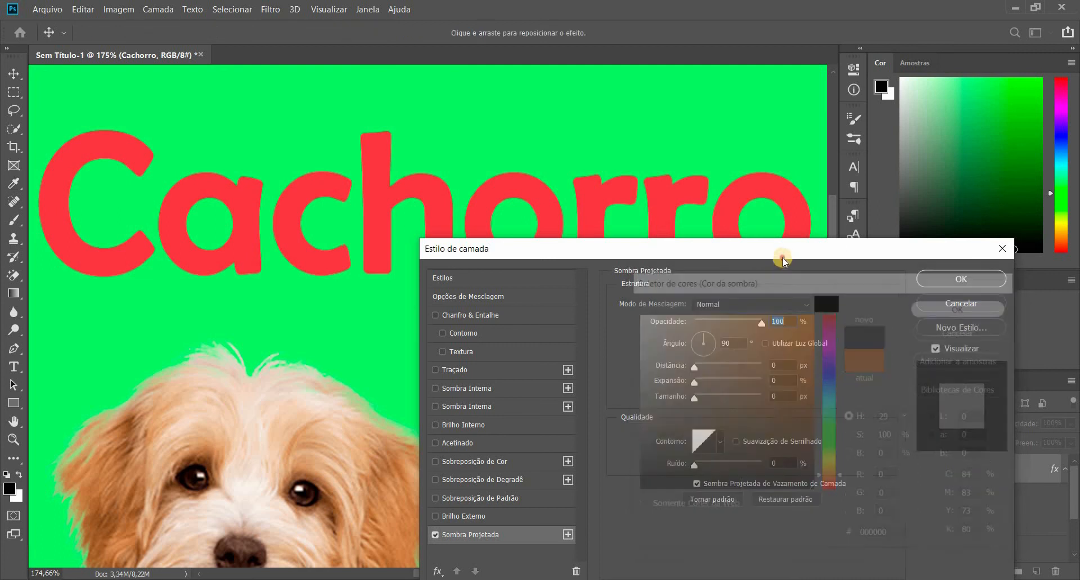
{"action": "left_click_drag", "start_coordinate": [797, 250], "coordinate": [772, 302]}
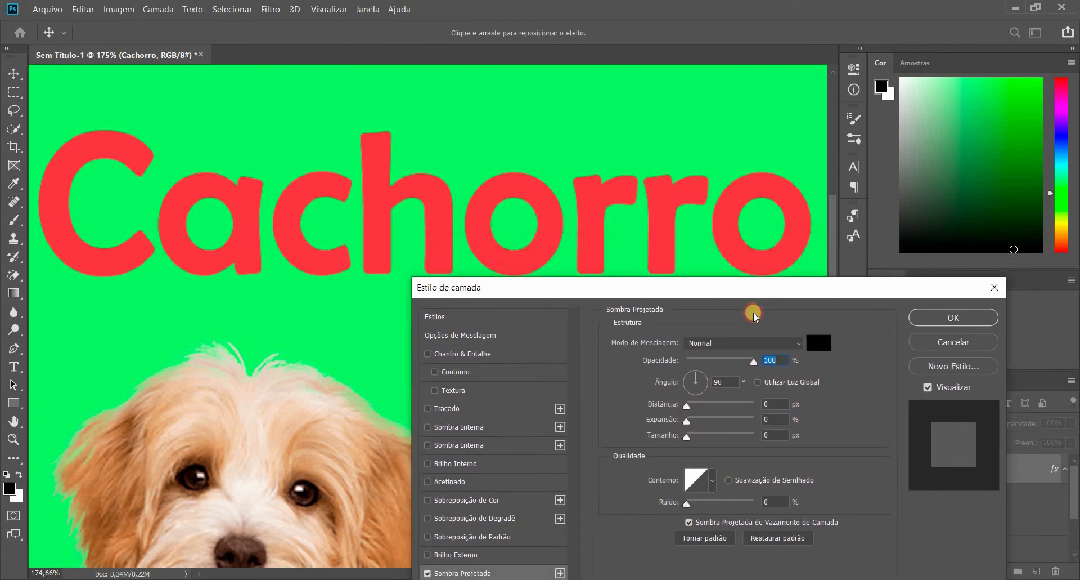
Step: Set the drop shadow's Distância to 6 px and Tamanho to 10 px, and try an Expansão of 11 % before returning it to 0 %
{"action": "left_click_drag", "start_coordinate": [745, 302], "coordinate": [730, 299]}
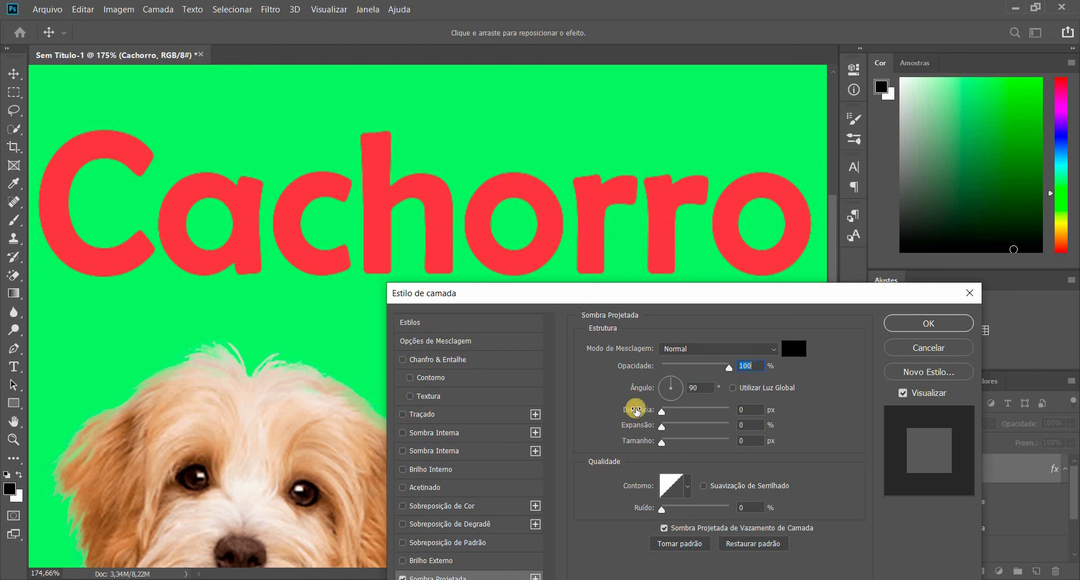
{"action": "left_click_drag", "start_coordinate": [635, 409], "coordinate": [648, 409]}
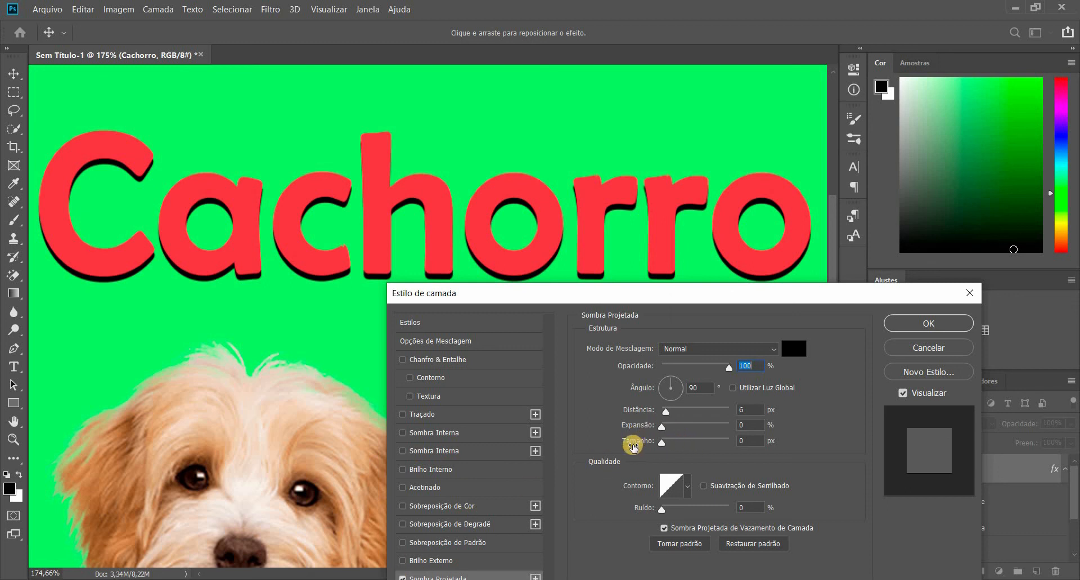
{"action": "left_click_drag", "start_coordinate": [634, 447], "coordinate": [639, 449]}
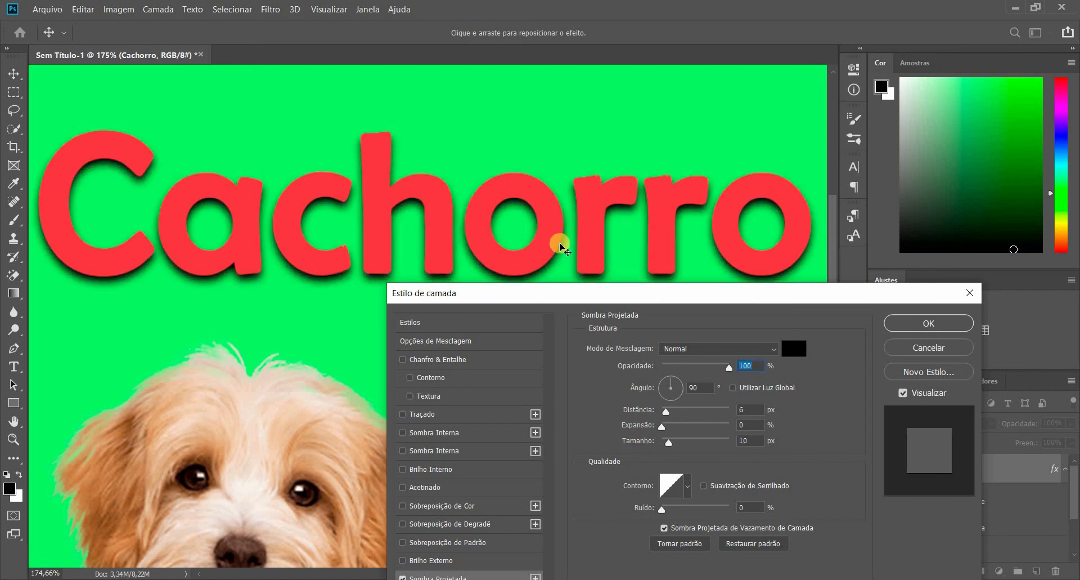
{"action": "left_click_drag", "start_coordinate": [634, 426], "coordinate": [641, 426]}
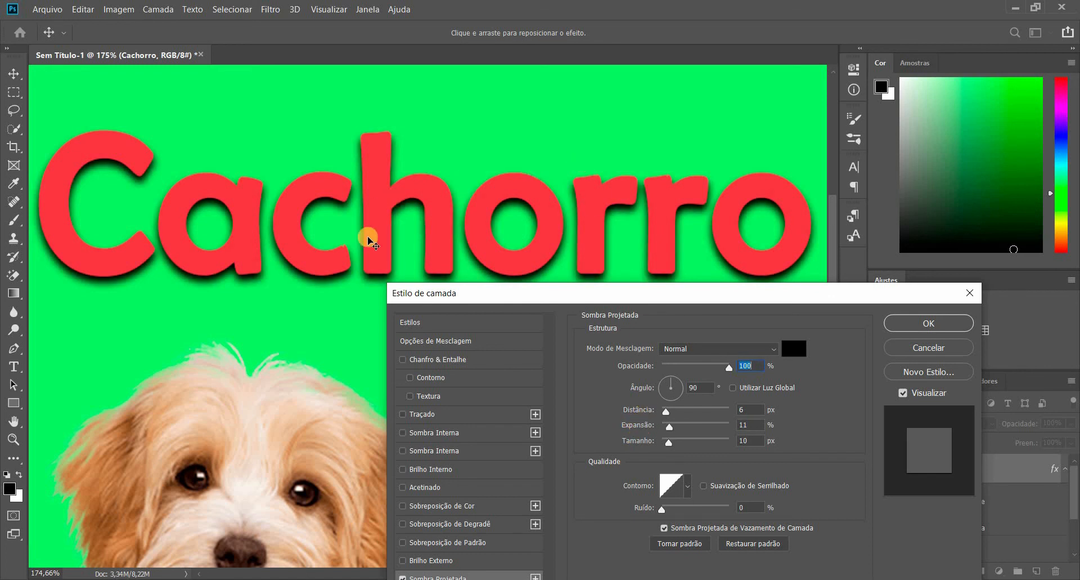
{"action": "left_click_drag", "start_coordinate": [683, 426], "coordinate": [656, 428]}
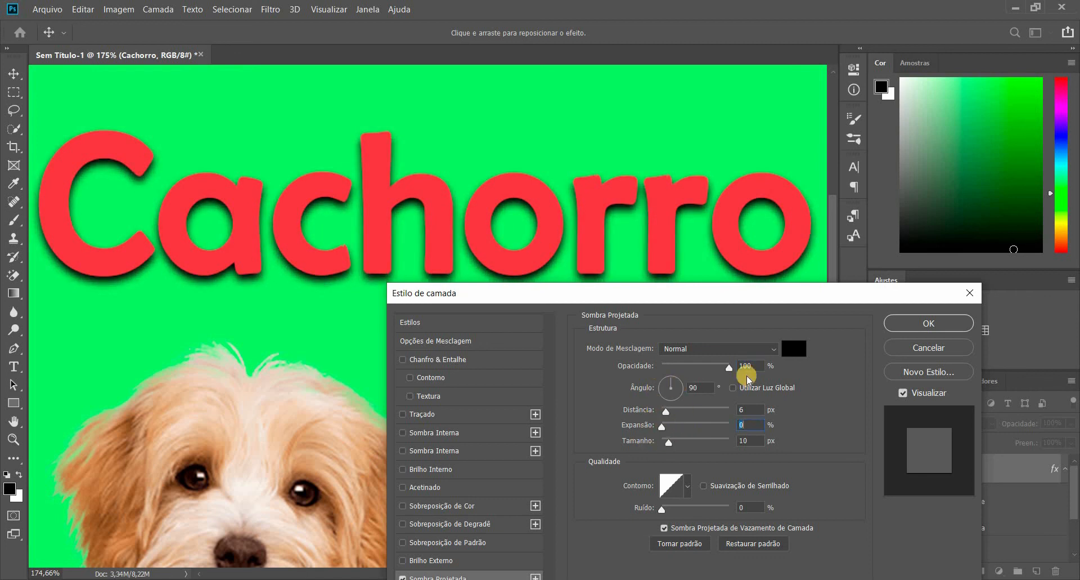
Step: Change the drop shadow's colour to a dark red (6f010a) derived from the red of the Cachorro text
{"action": "left_click", "coordinate": [794, 348]}
{"action": "left_click", "coordinate": [721, 224]}
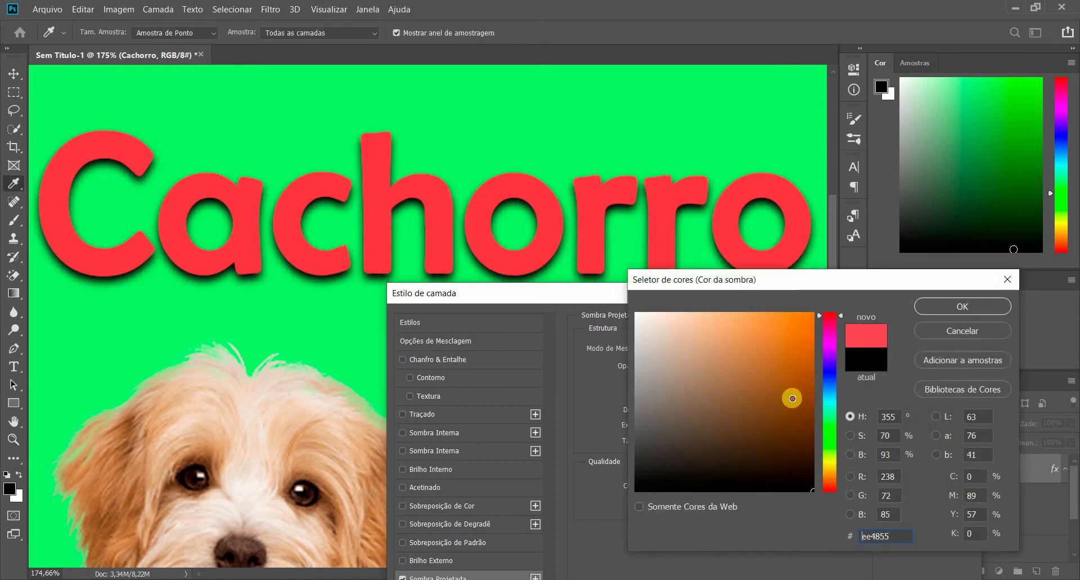
{"action": "left_click", "coordinate": [735, 243]}
{"action": "left_click", "coordinate": [959, 306]}
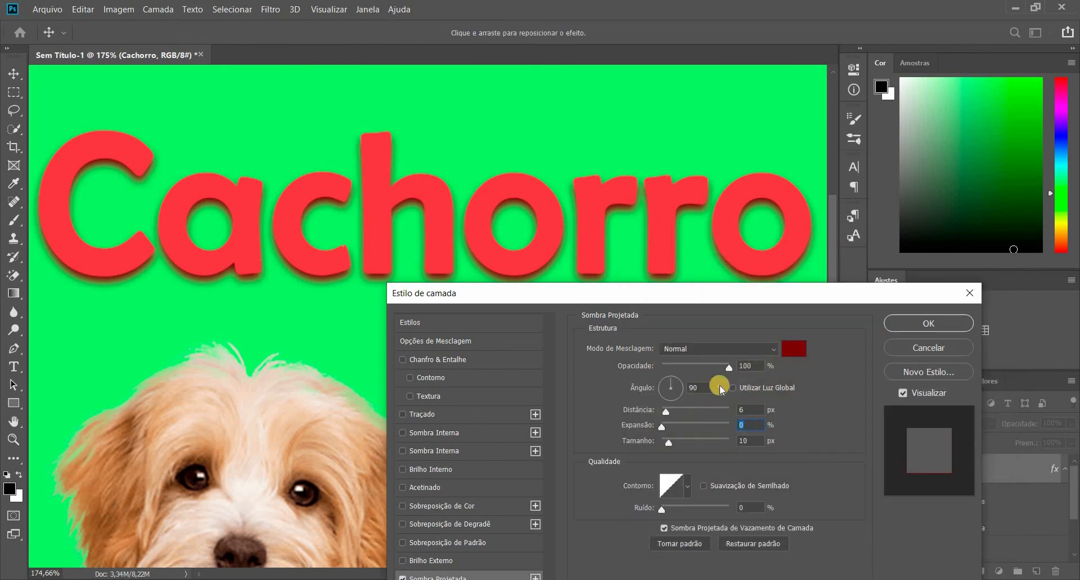
Step: Try black (000000) as the shadow colour, and return it to the dark red
{"action": "left_click", "coordinate": [794, 348]}
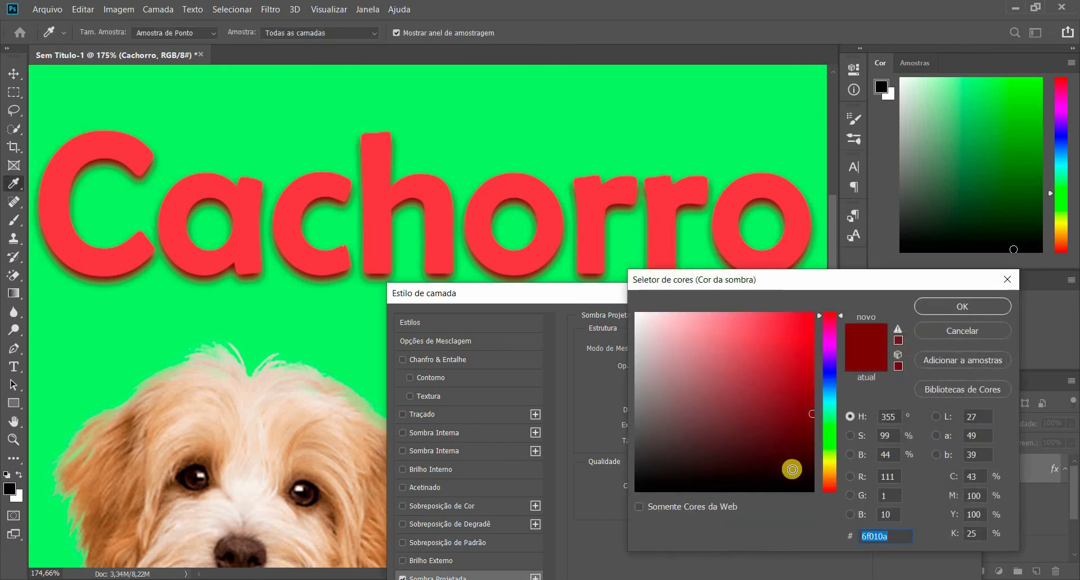
{"action": "type", "text": "000000"}
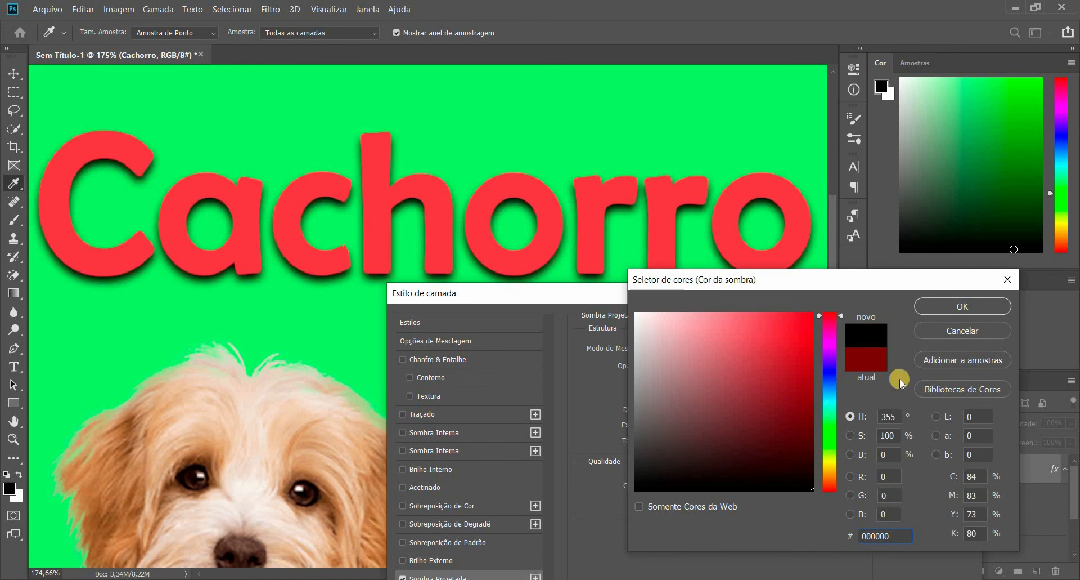
{"action": "left_click", "coordinate": [881, 363]}
{"action": "left_click", "coordinate": [951, 307]}
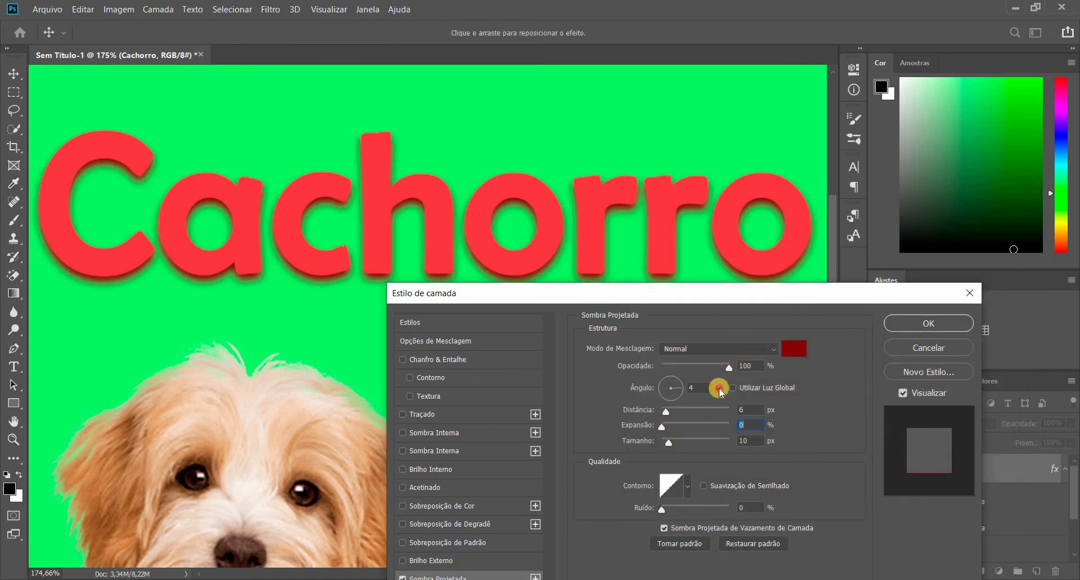
Step: Try an Ângulo of -165° for the drop shadow, and return it to 90°
{"action": "left_click", "coordinate": [670, 397]}
{"action": "left_click", "coordinate": [651, 394]}
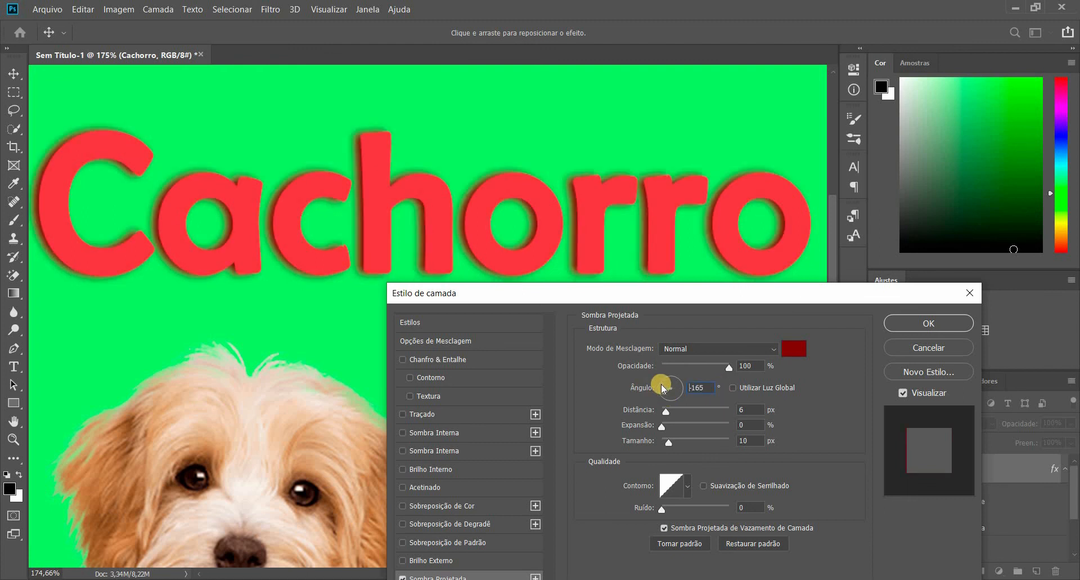
{"action": "key", "text": "Return"}
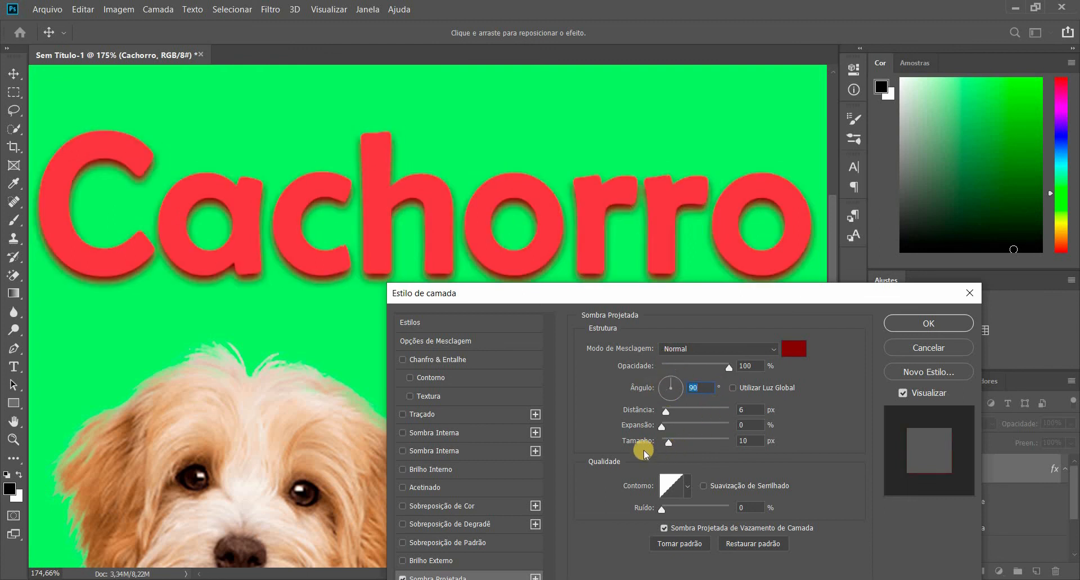
Step: Try a Tamanho of 4 px and a Distância of 0 px, and settle on a 4 px Distância and 11 px Tamanho
{"action": "type", "text": "4"}
{"action": "key", "text": "Tab"}
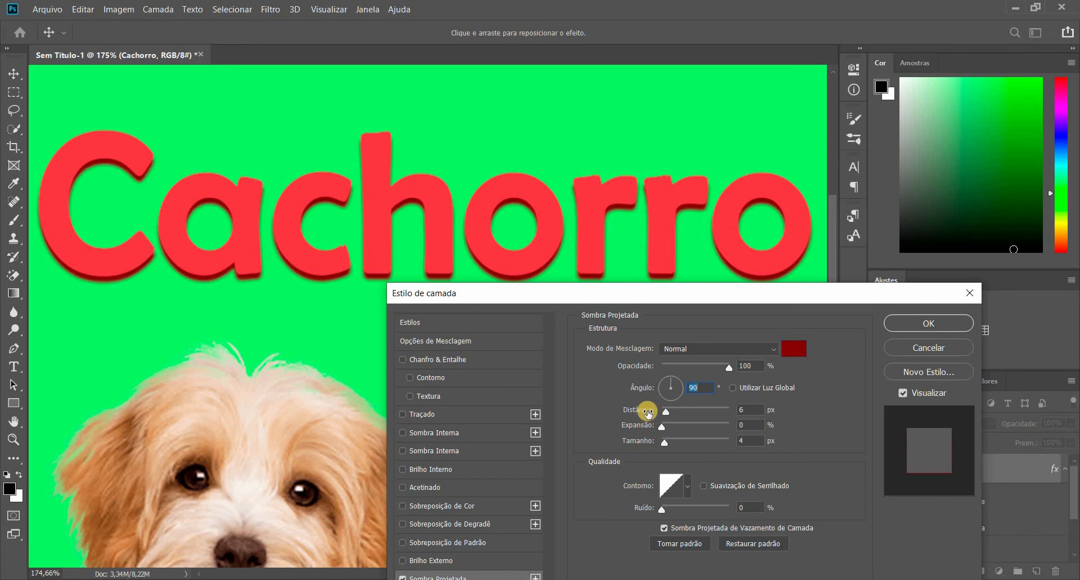
{"action": "left_click_drag", "start_coordinate": [643, 414], "coordinate": [630, 459]}
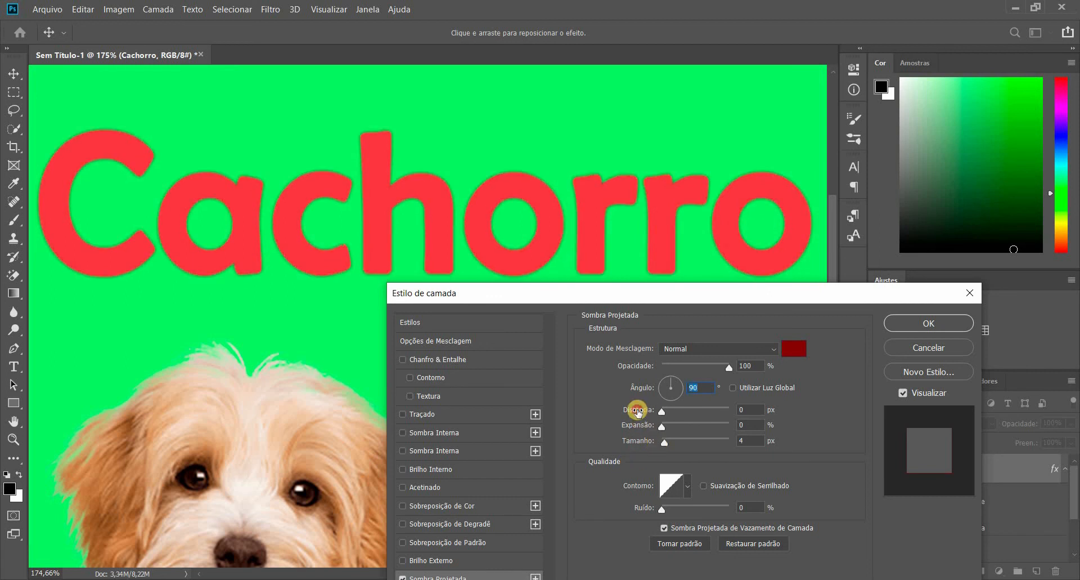
{"action": "left_click_drag", "start_coordinate": [641, 411], "coordinate": [683, 491]}
Step: Try several Contorno presets for the drop shadow, and cancel the layer style changes on the Cachorro text
{"action": "left_click", "coordinate": [689, 490]}
{"action": "left_click", "coordinate": [692, 437]}
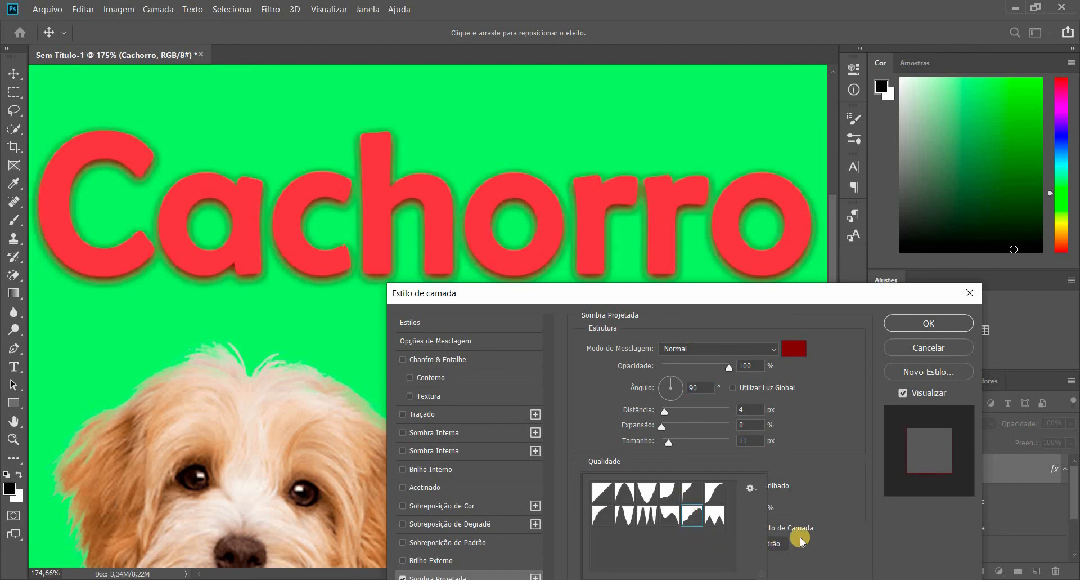
{"action": "left_click", "coordinate": [685, 495]}
{"action": "left_click", "coordinate": [688, 494]}
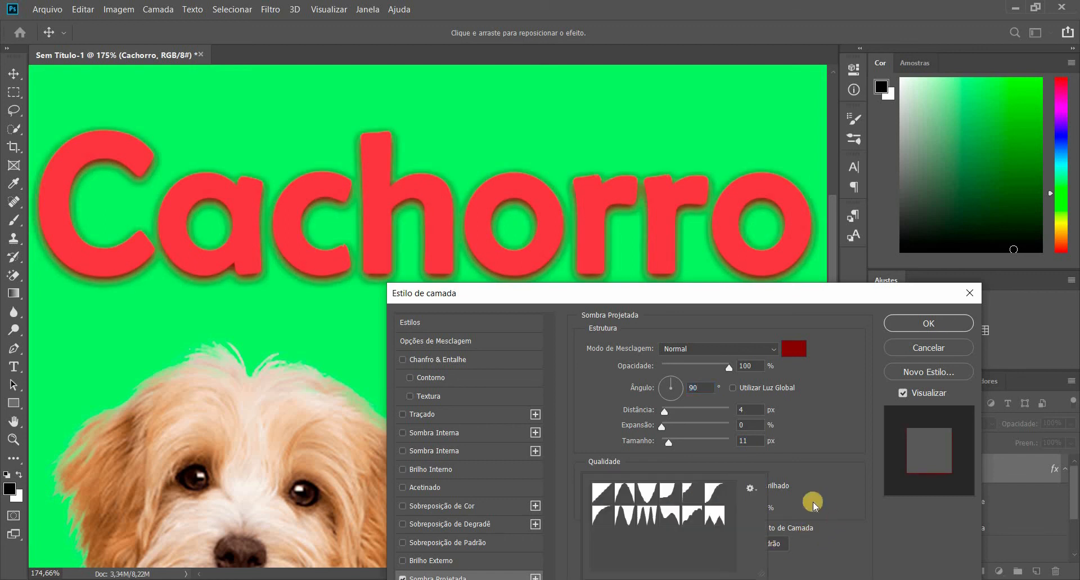
{"action": "left_click", "coordinate": [658, 529]}
{"action": "left_click", "coordinate": [896, 348]}
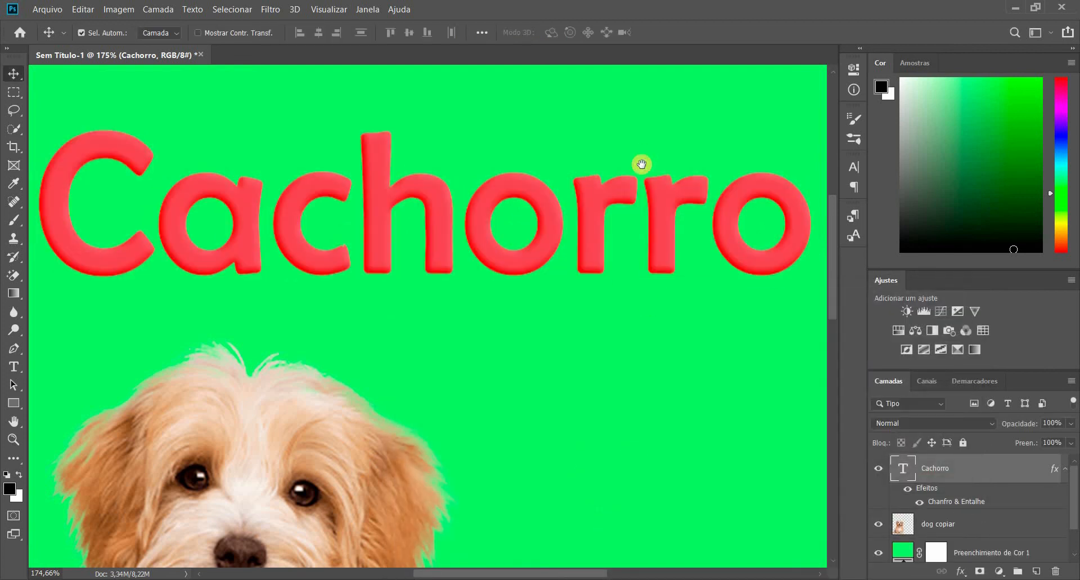
Step: Apply the Brilho Externo layer style to the dog copiar layer
{"action": "scroll", "coordinate": [634, 202], "scroll_direction": "down", "scroll_amount": 6}
{"action": "scroll", "coordinate": [628, 248], "scroll_direction": "up", "scroll_amount": 2}
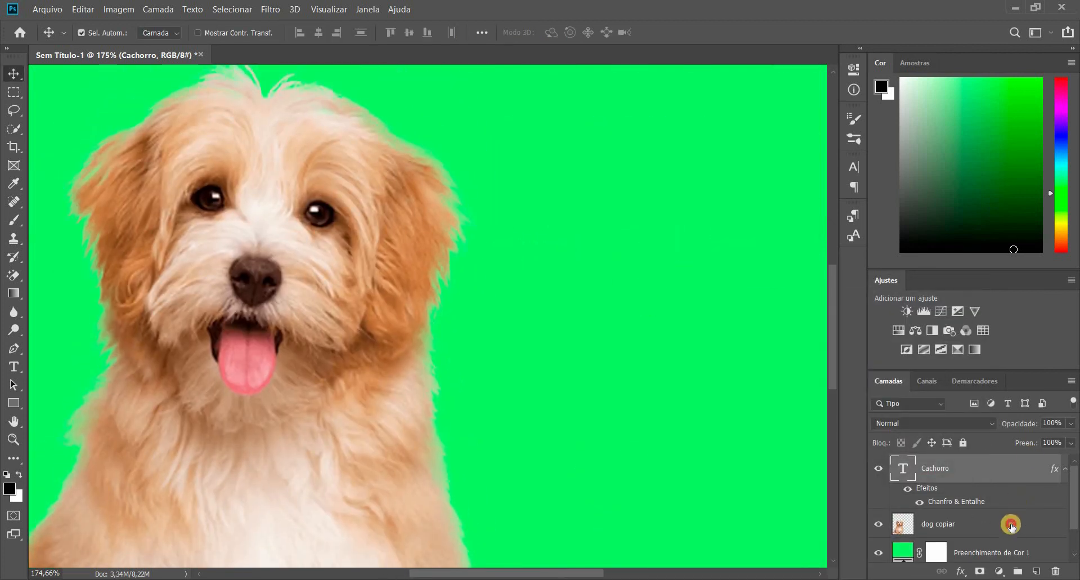
{"action": "left_click", "coordinate": [1007, 526]}
{"action": "double_click", "coordinate": [872, 521]}
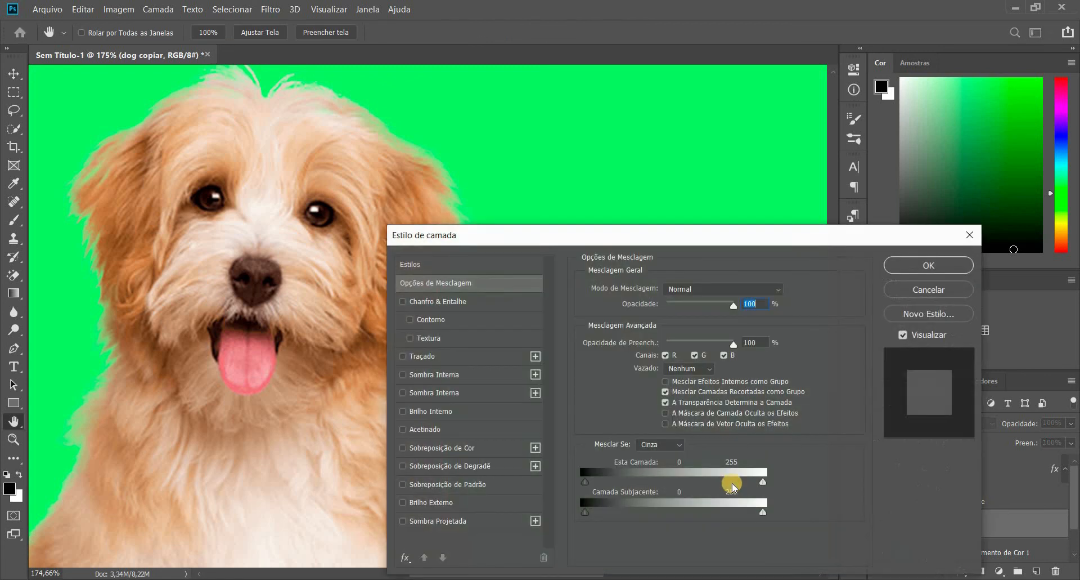
{"action": "left_click", "coordinate": [467, 502]}
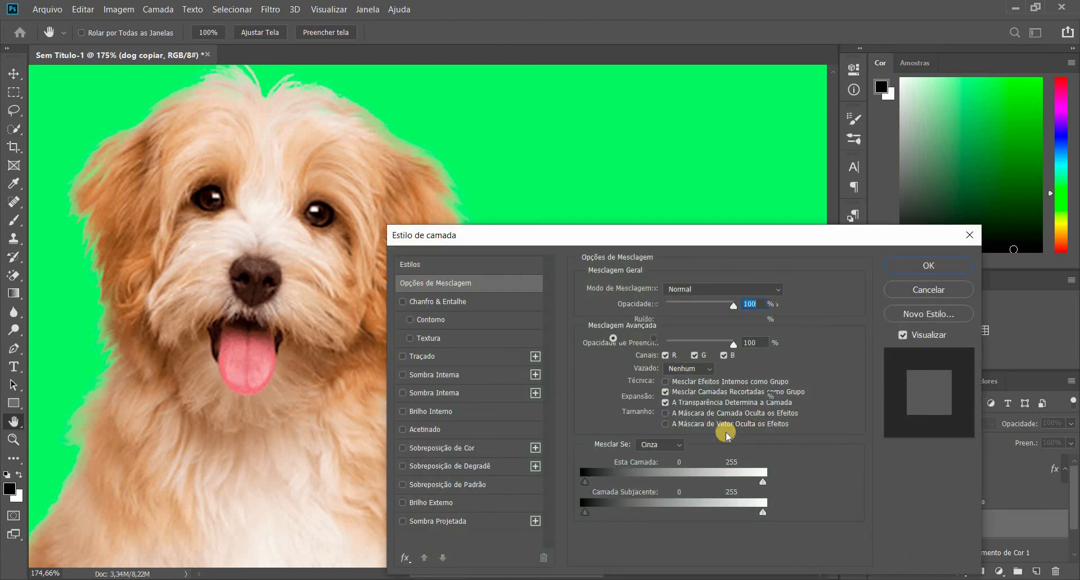
Step: Set the dog's outer glow colour to white (ffffff)
{"action": "left_click", "coordinate": [632, 338]}
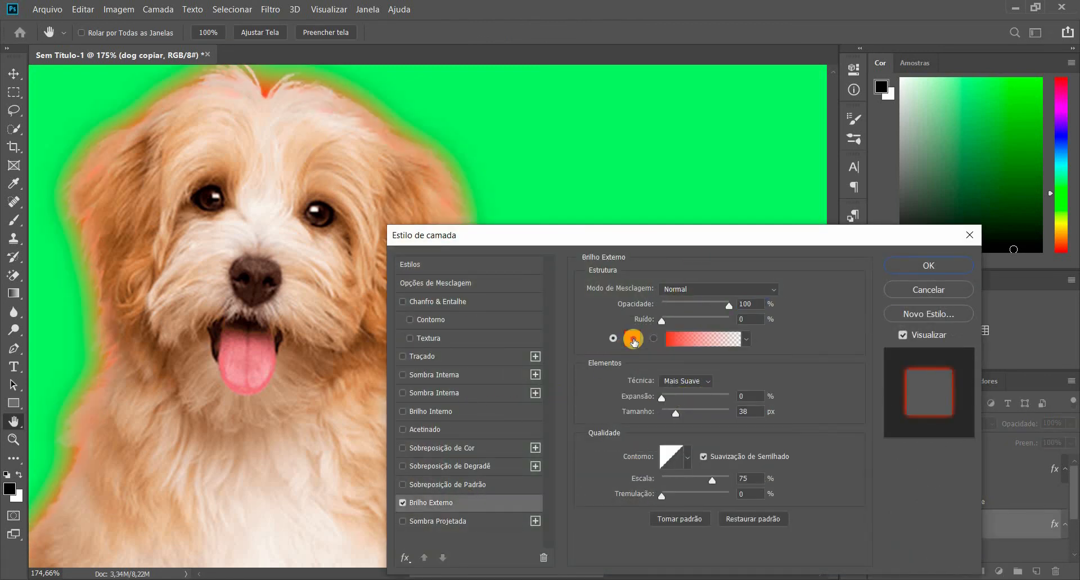
{"action": "left_click", "coordinate": [647, 312]}
{"action": "type", "text": "ffffff"}
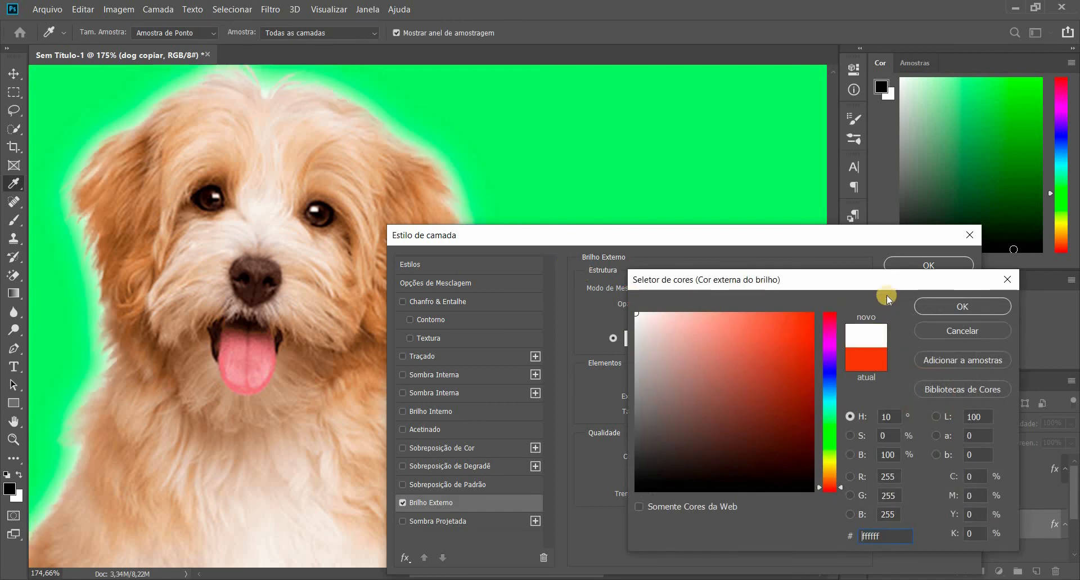
{"action": "key", "text": "Return"}
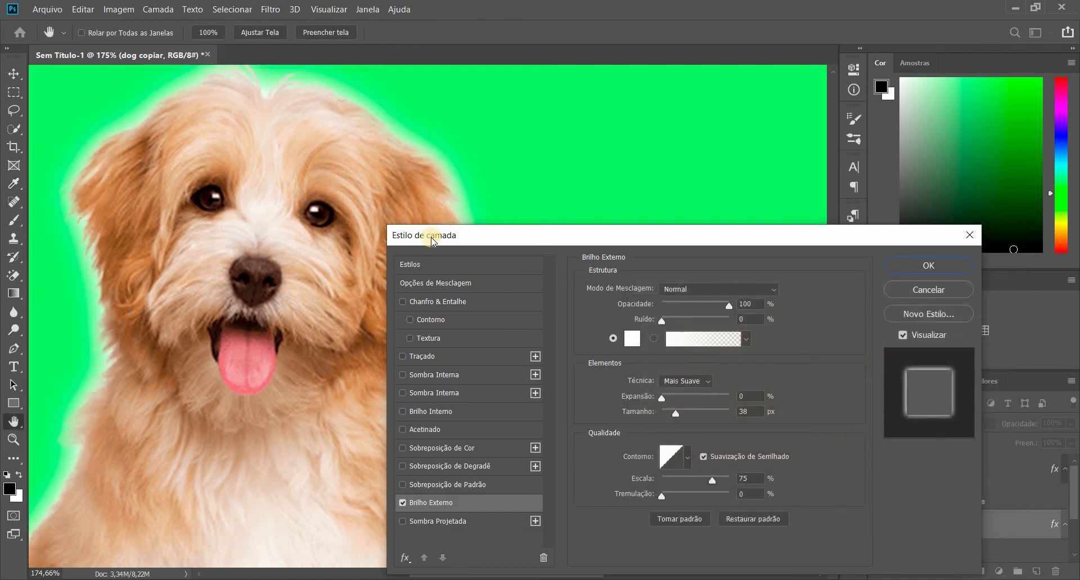
Step: Raise the dog's outer glow Tamanho to 68 px and Escala to 82 %
{"action": "left_click_drag", "start_coordinate": [677, 410], "coordinate": [681, 412]}
{"action": "left_click_drag", "start_coordinate": [630, 241], "coordinate": [727, 135]}
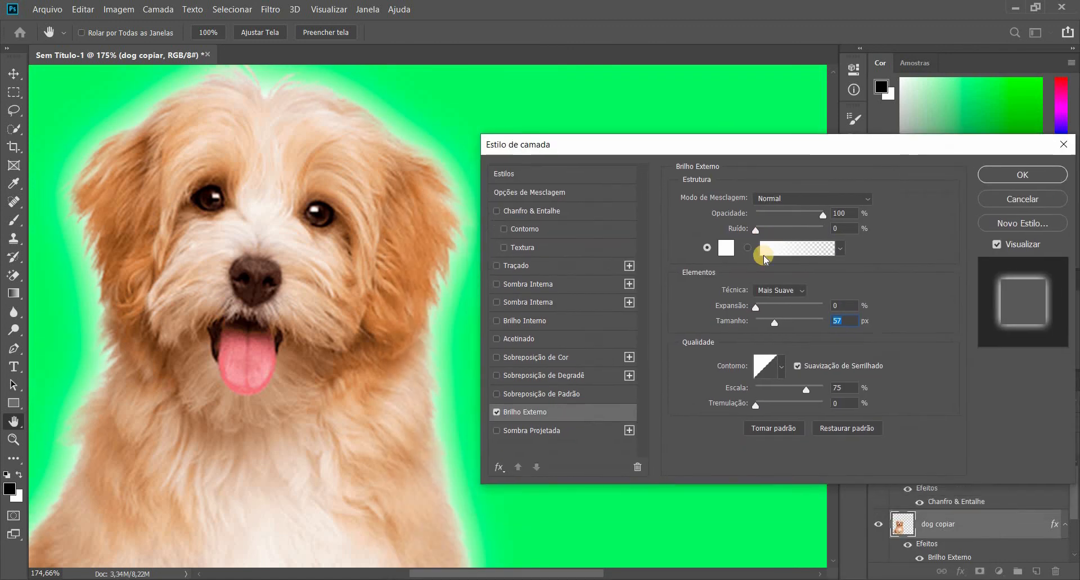
{"action": "mouse_move", "coordinate": [785, 309]}
{"action": "left_mouse_down"}
{"action": "mouse_move", "coordinate": [767, 313]}
{"action": "mouse_move", "coordinate": [779, 309]}
{"action": "mouse_move", "coordinate": [782, 322]}
{"action": "left_mouse_up"}
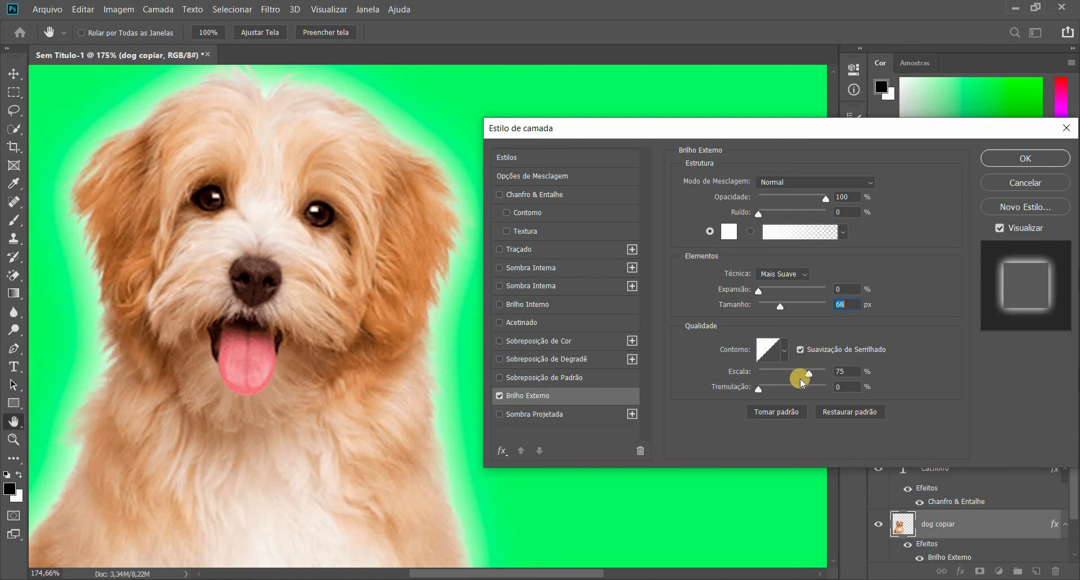
{"action": "mouse_move", "coordinate": [814, 375]}
{"action": "left_mouse_down"}
{"action": "mouse_move", "coordinate": [789, 374]}
{"action": "mouse_move", "coordinate": [812, 375]}
{"action": "left_mouse_up"}
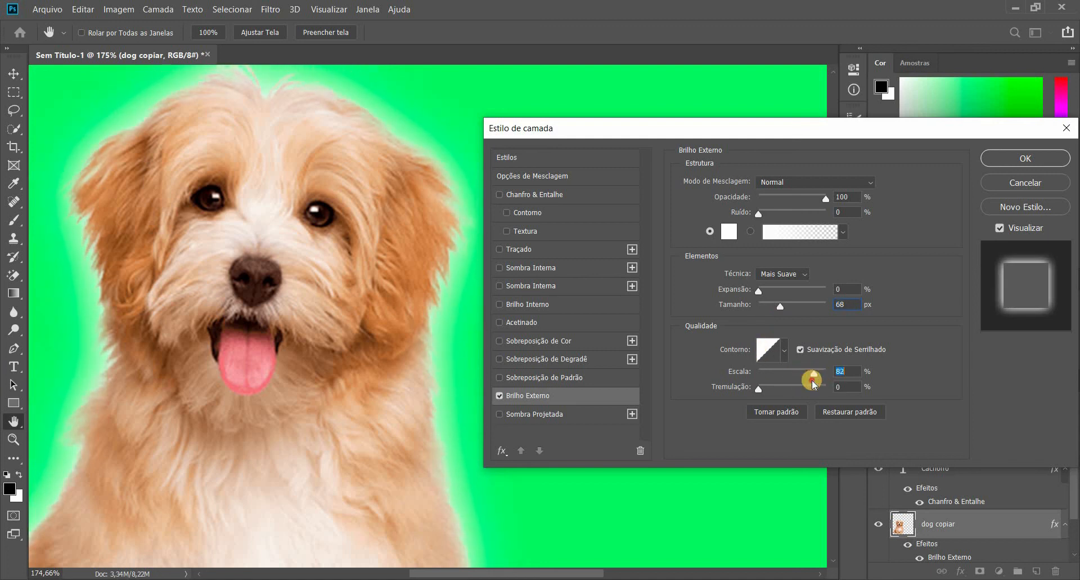
Step: Switch off Brilho Externo and apply Sombra Projetada to the dog layer with a Distância of 1 px
{"action": "left_click", "coordinate": [501, 398]}
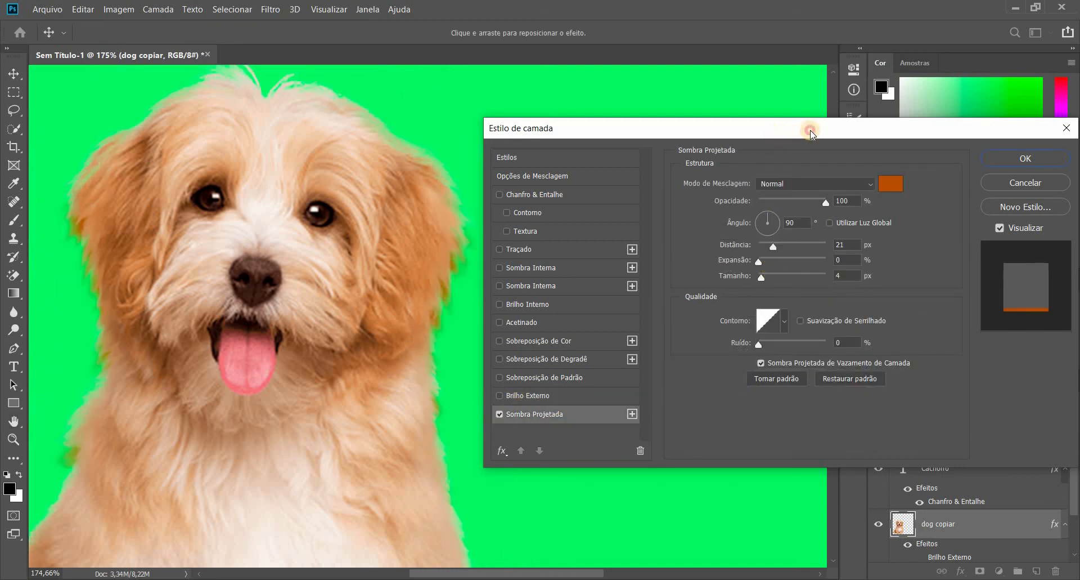
{"action": "left_click_drag", "start_coordinate": [810, 130], "coordinate": [846, 123]}
{"action": "left_click_drag", "start_coordinate": [767, 246], "coordinate": [764, 254]}
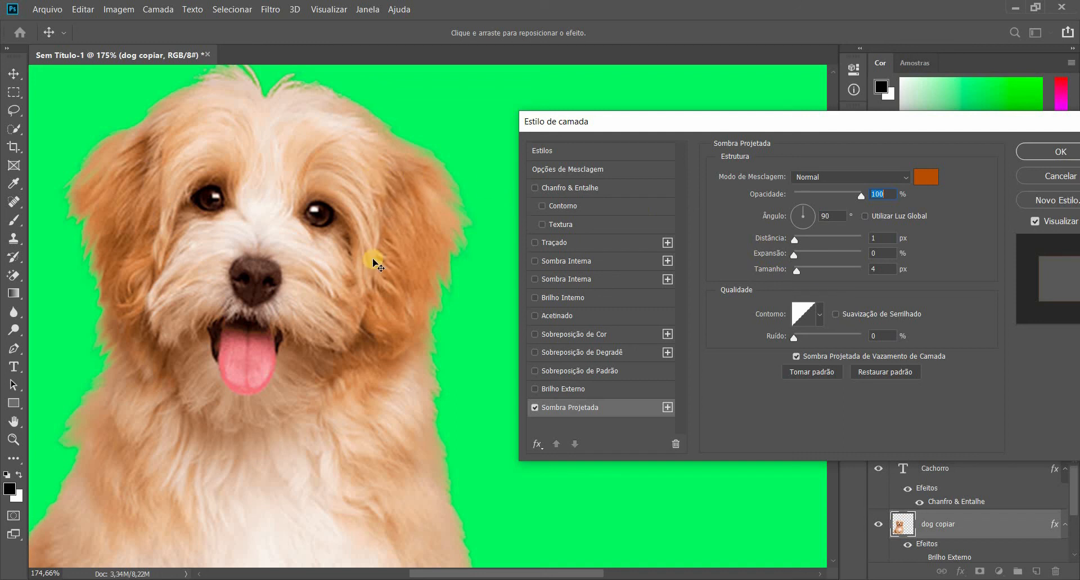
Step: Try a black (000000) drop shadow on the dog with a 61 px Distância and 13 px Tamanho, and cancel the layer style
{"action": "left_click_drag", "start_coordinate": [779, 239], "coordinate": [783, 239]}
{"action": "left_click", "coordinate": [926, 176]}
{"action": "type", "text": "000000"}
{"action": "left_click", "coordinate": [962, 307]}
{"action": "left_click_drag", "start_coordinate": [770, 273], "coordinate": [904, 244]}
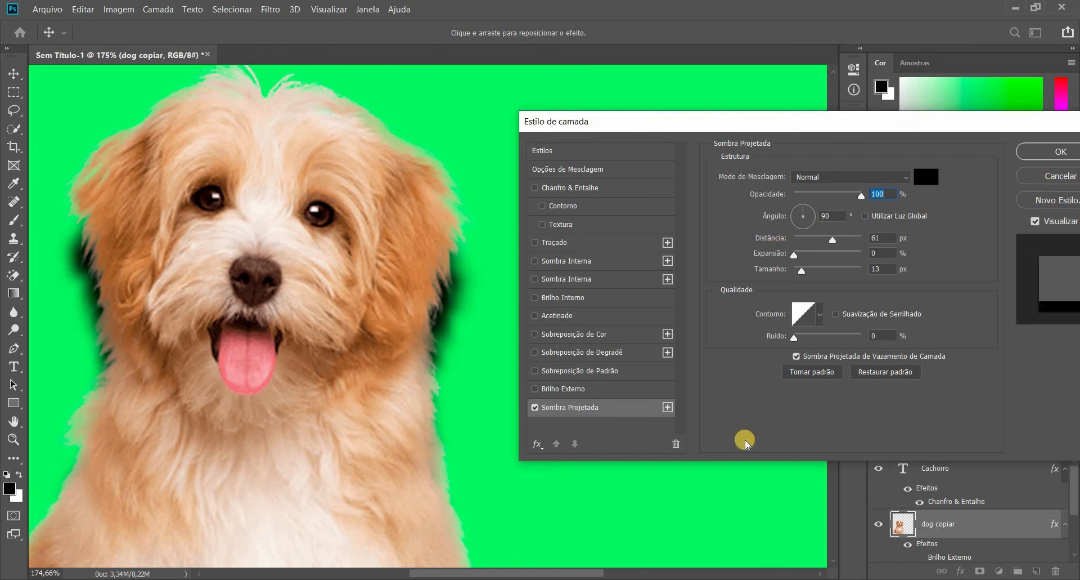
{"action": "key", "text": "Escape"}
Step: Apply Sombra Projetada to the dog copiar layer and set its colour to a very dark brown (1f1104)
{"action": "key", "text": "ctrl+0"}
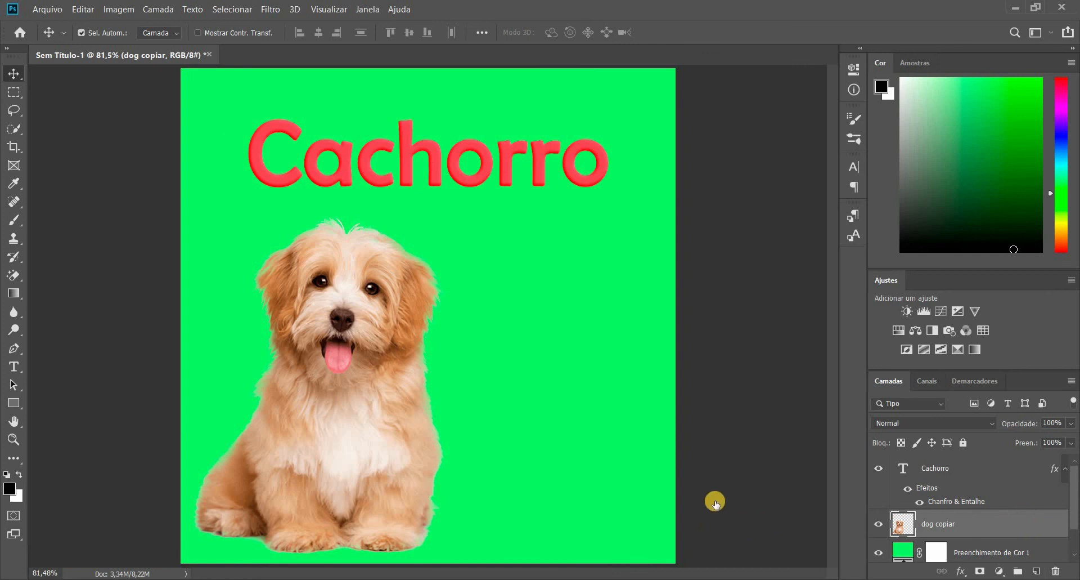
{"action": "double_click", "coordinate": [632, 459]}
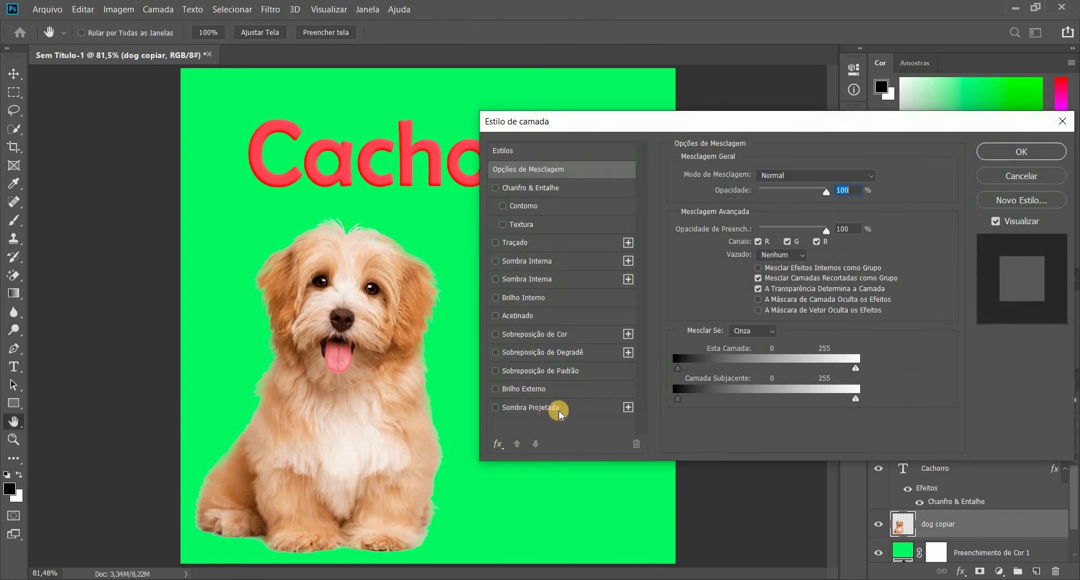
{"action": "left_click", "coordinate": [560, 413]}
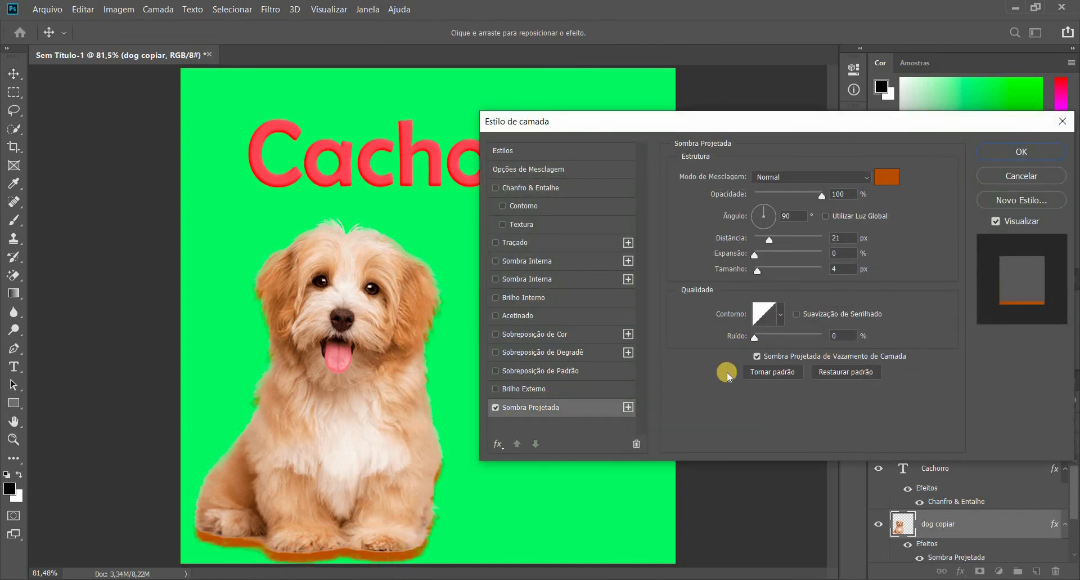
{"action": "left_click", "coordinate": [887, 177]}
{"action": "left_click", "coordinate": [792, 455]}
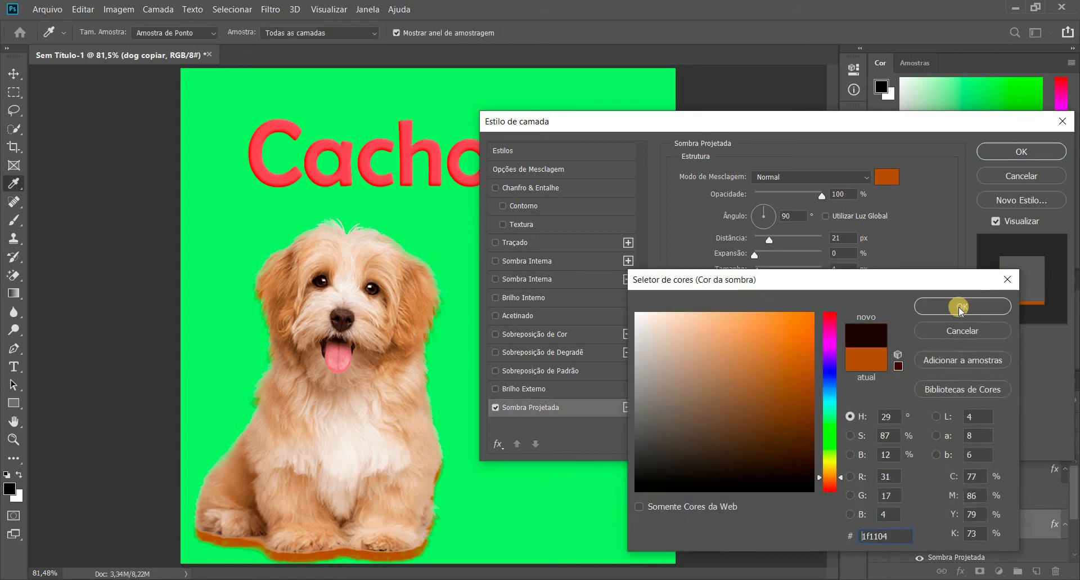
{"action": "left_click", "coordinate": [965, 308]}
Step: Set the dog shadow's Distância to 10 px and Tamanho to 27 px, and try a Ruído of 41 % before returning it to 0 %
{"action": "left_click_drag", "start_coordinate": [733, 239], "coordinate": [781, 336]}
{"action": "left_click", "coordinate": [766, 274]}
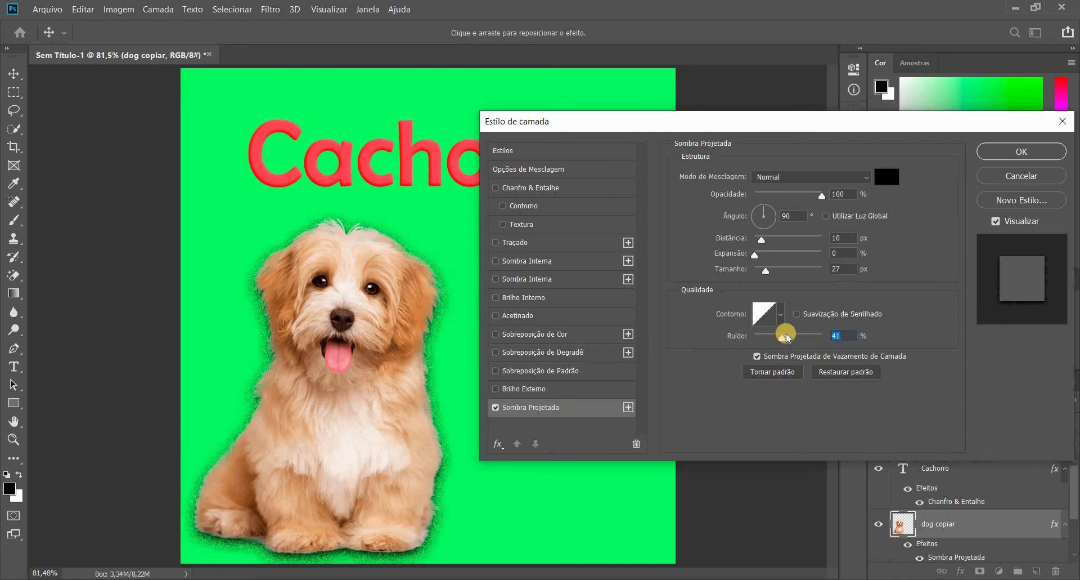
{"action": "left_click_drag", "start_coordinate": [781, 340], "coordinate": [755, 337]}
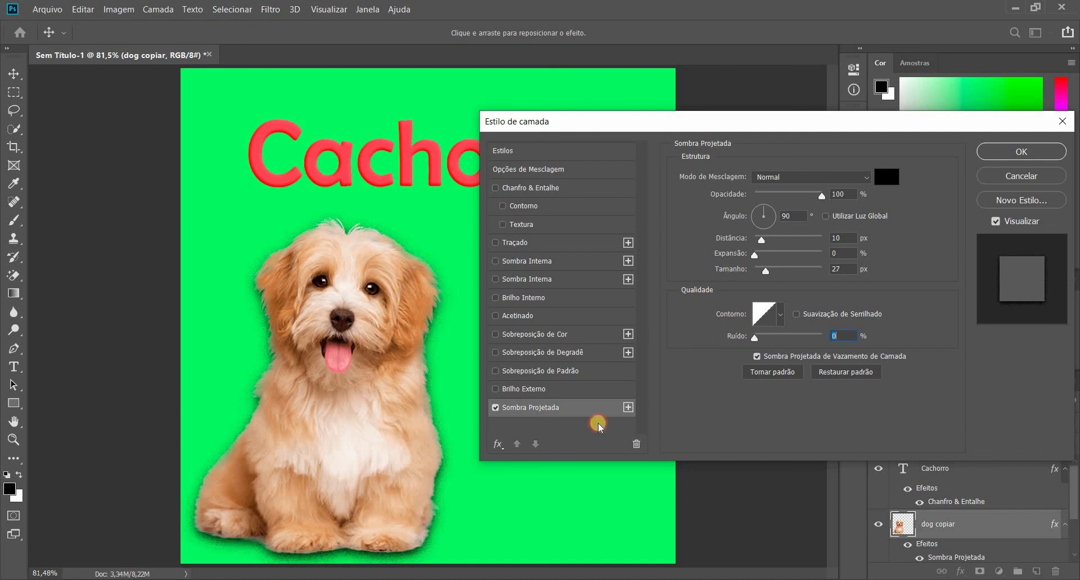
Step: Switch off the dog's Sombra Projetada and try preset styles from Estilos, including the blue, radial gradient, golden satin and striped woven ones
{"action": "left_click", "coordinate": [498, 411]}
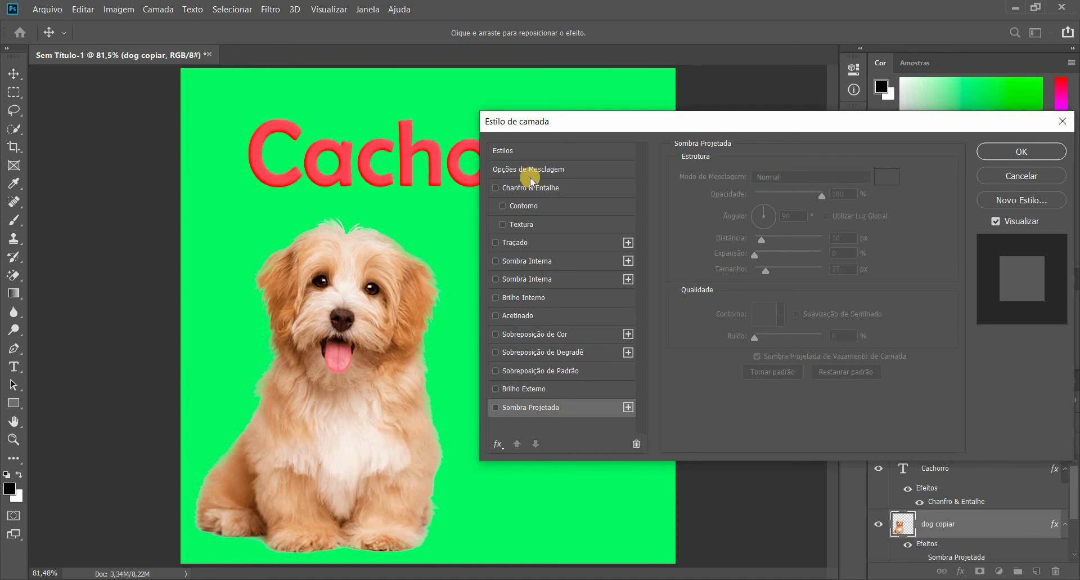
{"action": "left_click", "coordinate": [567, 154]}
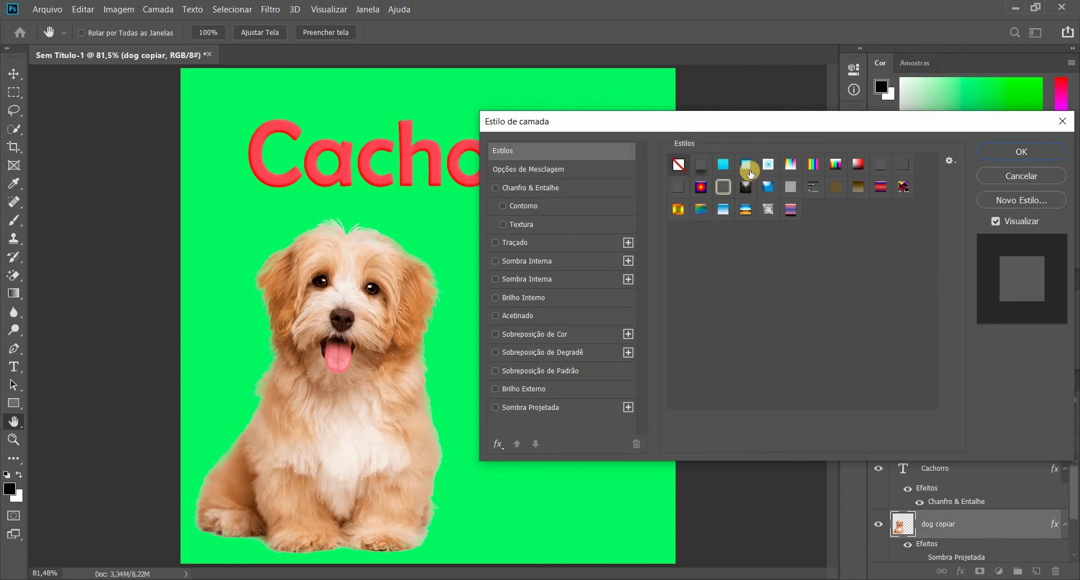
{"action": "left_click", "coordinate": [727, 169]}
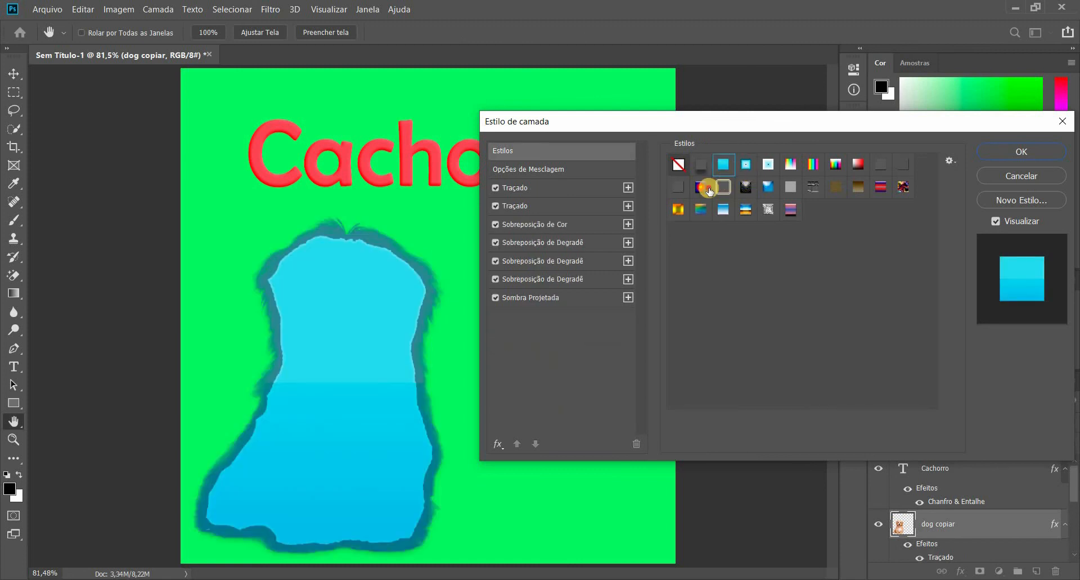
{"action": "left_click", "coordinate": [703, 190]}
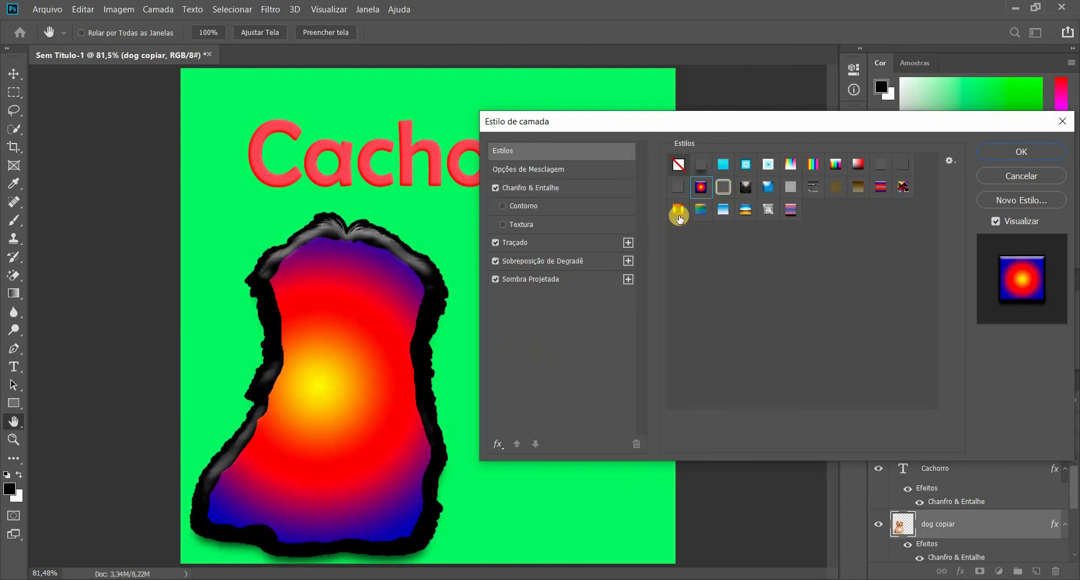
{"action": "left_click", "coordinate": [679, 214]}
{"action": "left_click", "coordinate": [815, 188]}
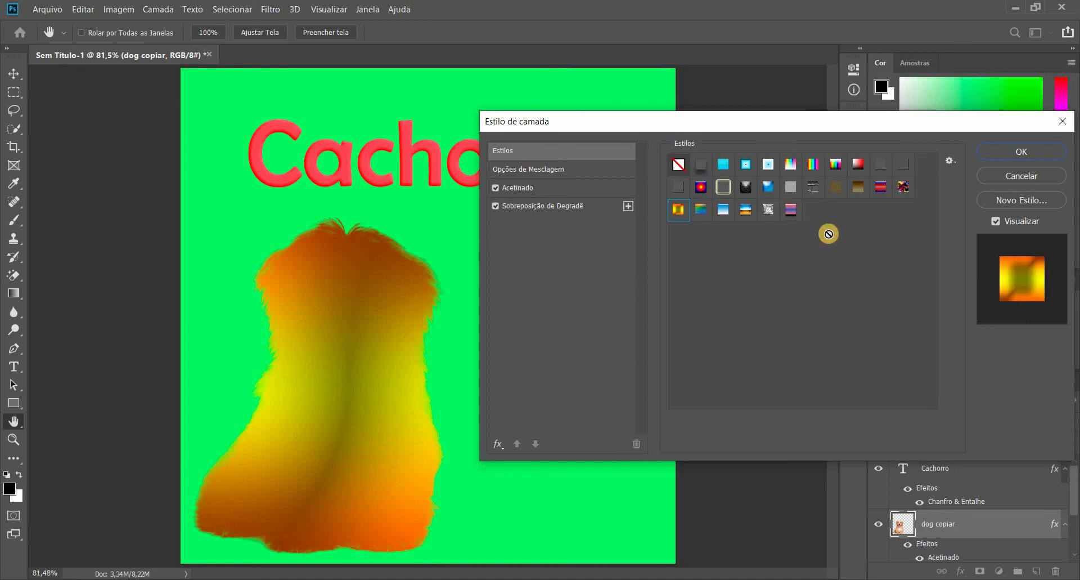
{"action": "left_click", "coordinate": [881, 189]}
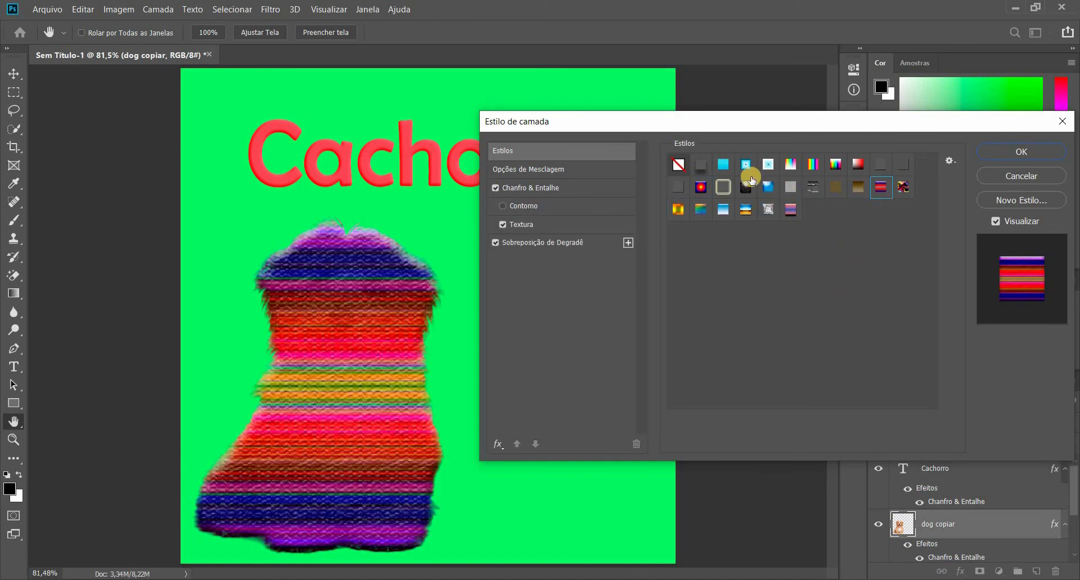
Step: Try the concentric blue stroke, rainbow, red-to-black gradient and drop shadow presets on the dog, and reset it to no style
{"action": "left_click", "coordinate": [746, 169]}
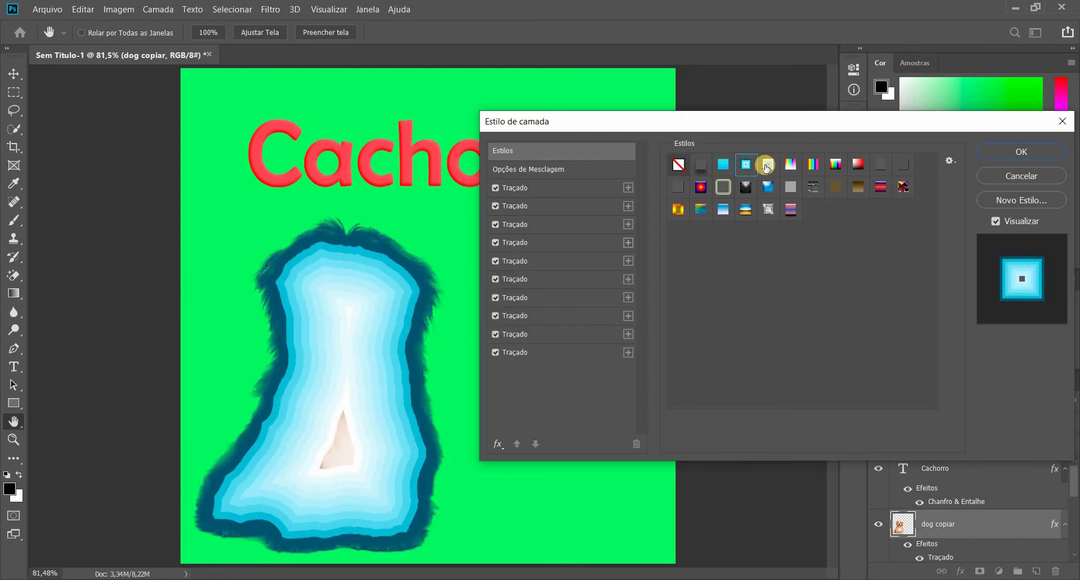
{"action": "left_click", "coordinate": [766, 168]}
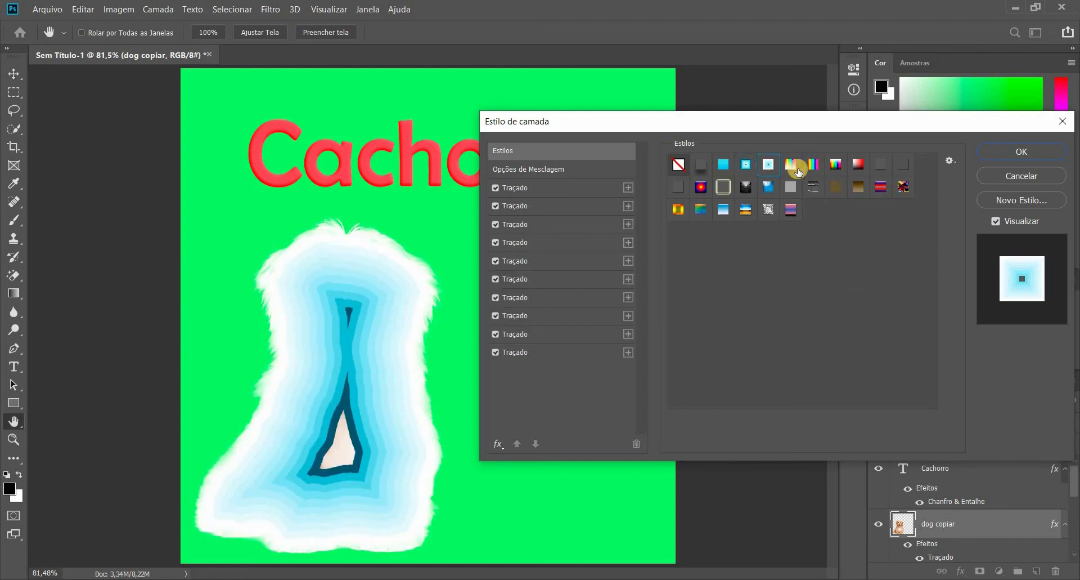
{"action": "left_click", "coordinate": [796, 168]}
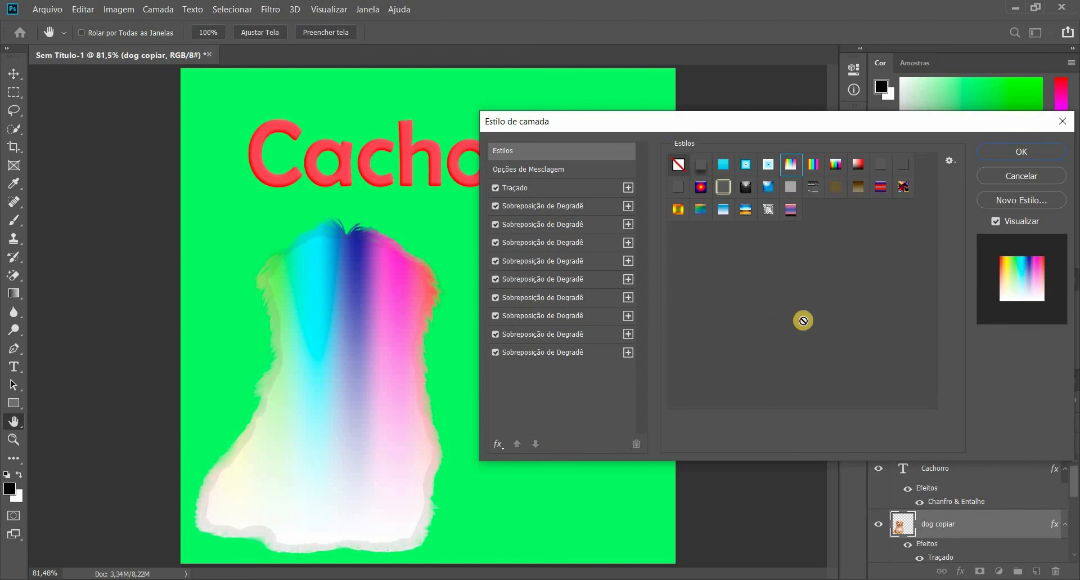
{"action": "left_click", "coordinate": [817, 169]}
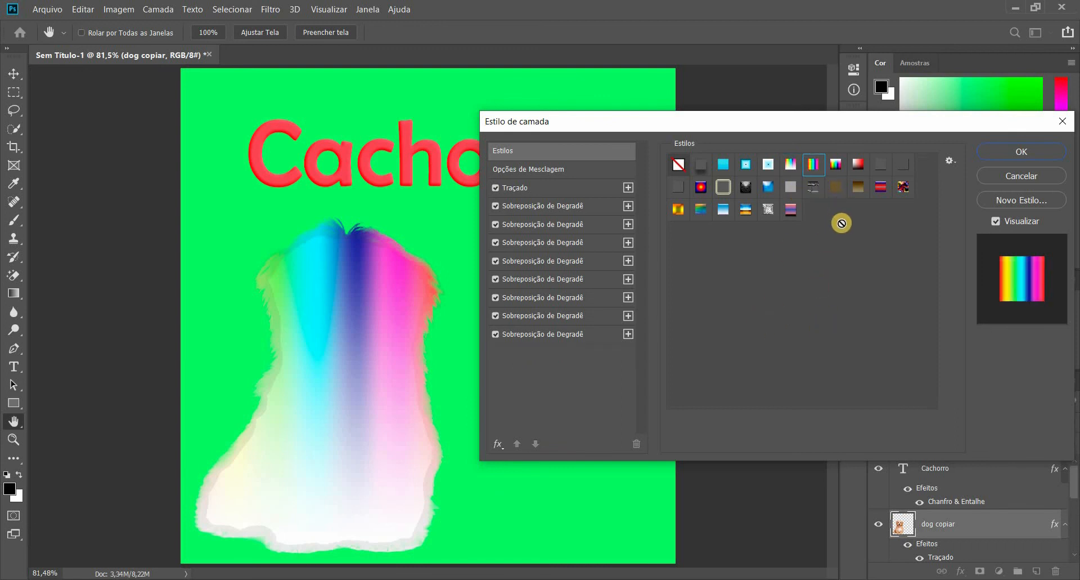
{"action": "left_click", "coordinate": [859, 168]}
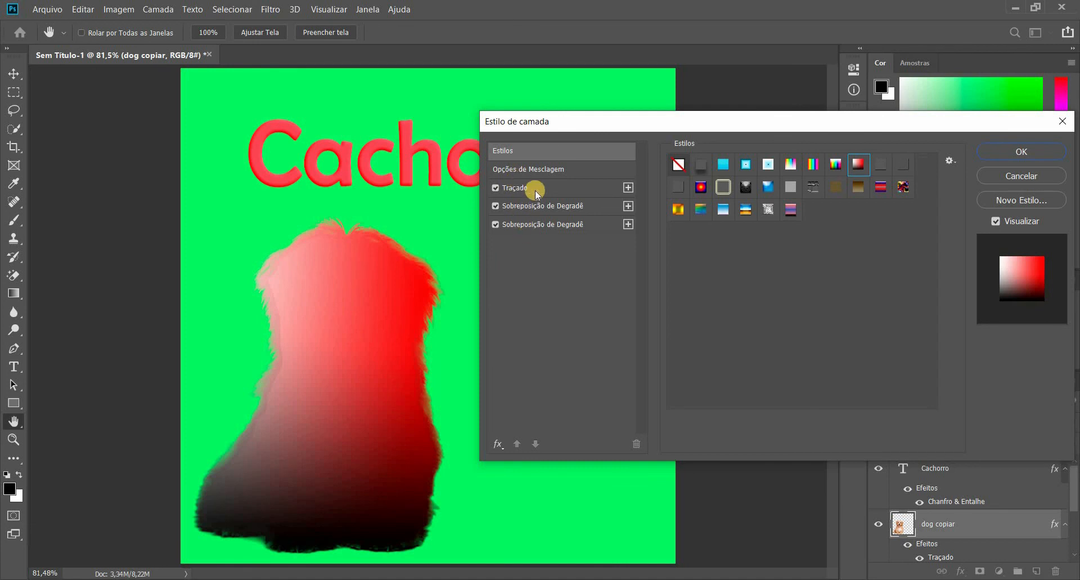
{"action": "left_click", "coordinate": [882, 169]}
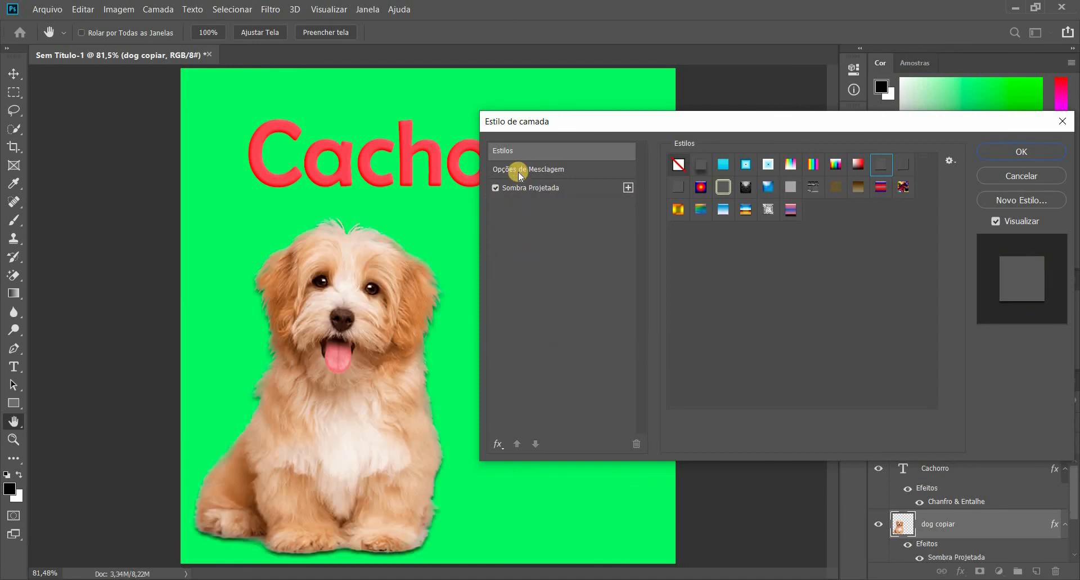
{"action": "left_click", "coordinate": [679, 165]}
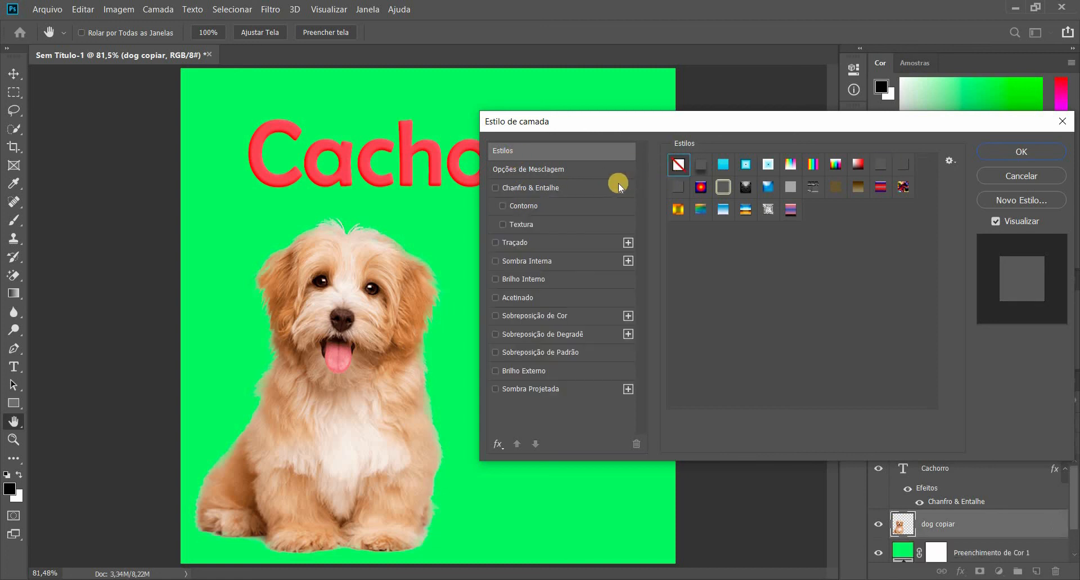
Step: Try an Opacidade of 53 % in the dog's Opções de Mesclagem, return it to 100 %, and cancel the layer style
{"action": "left_click", "coordinate": [579, 168]}
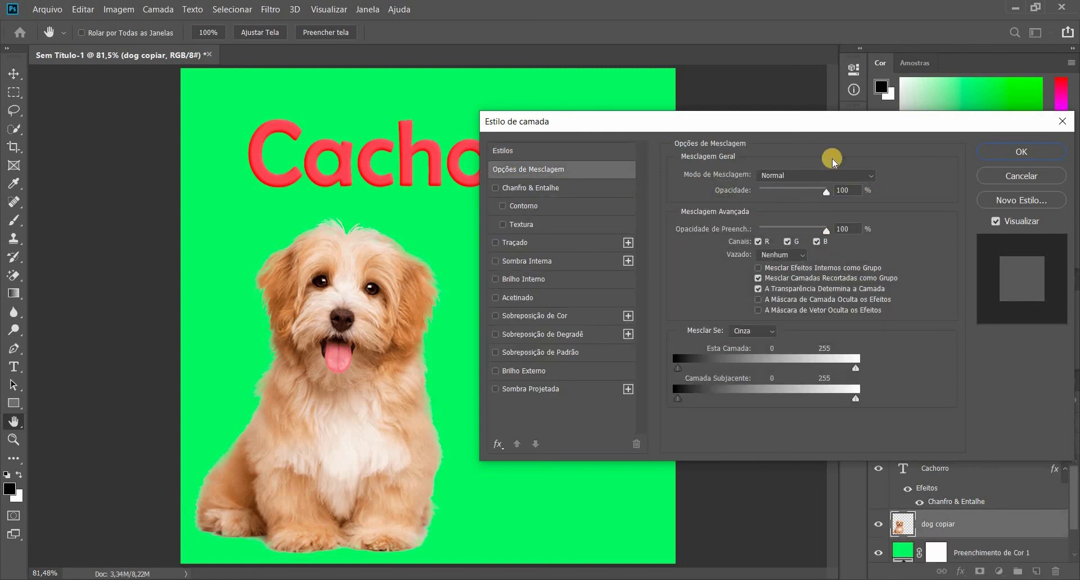
{"action": "left_click_drag", "start_coordinate": [837, 126], "coordinate": [719, 258]}
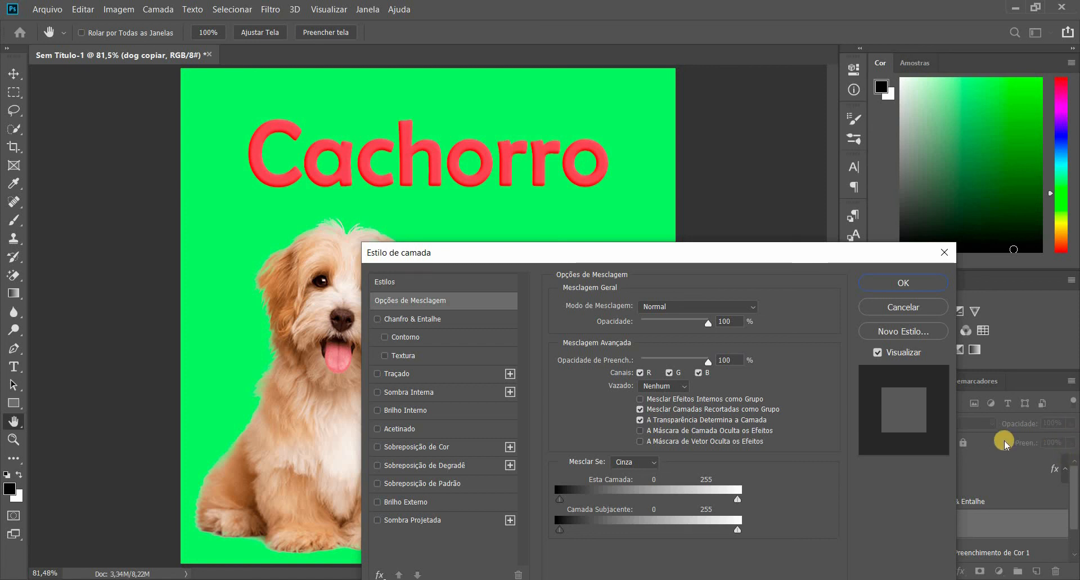
{"action": "left_click_drag", "start_coordinate": [686, 327], "coordinate": [677, 322]}
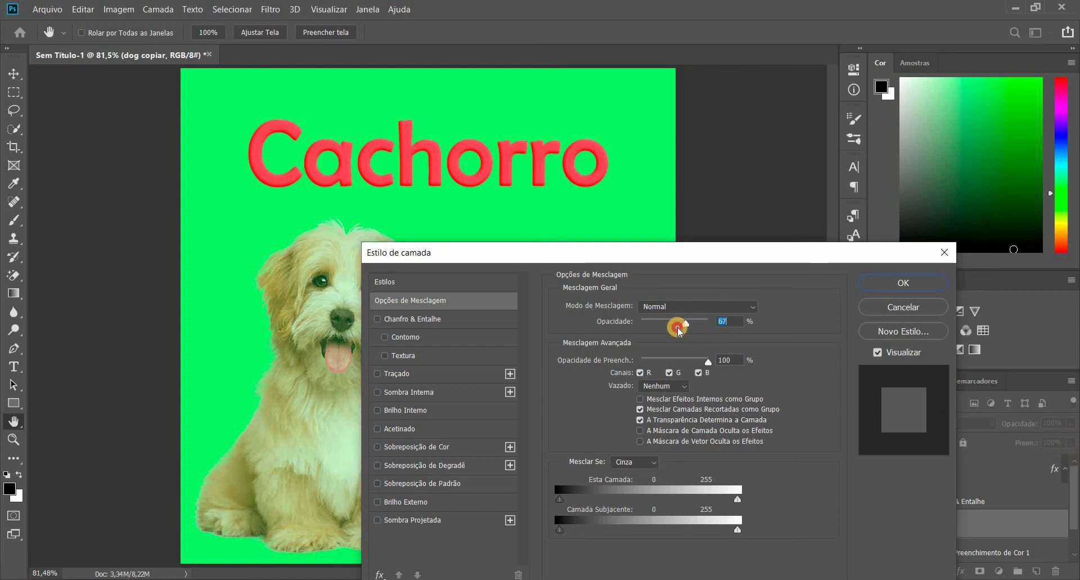
{"action": "left_click_drag", "start_coordinate": [622, 251], "coordinate": [722, 180]}
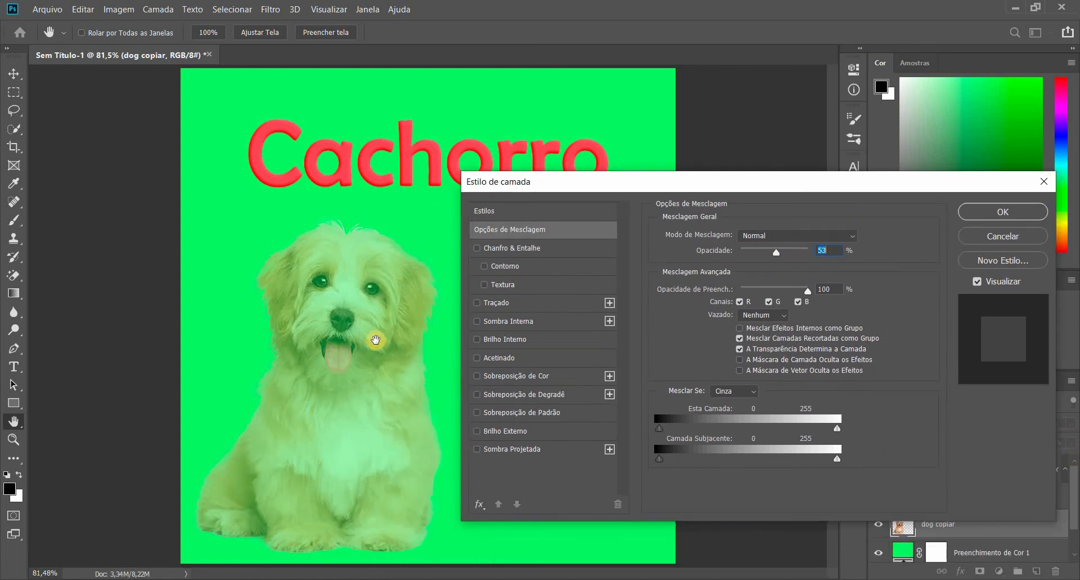
{"action": "left_click_drag", "start_coordinate": [781, 255], "coordinate": [821, 288]}
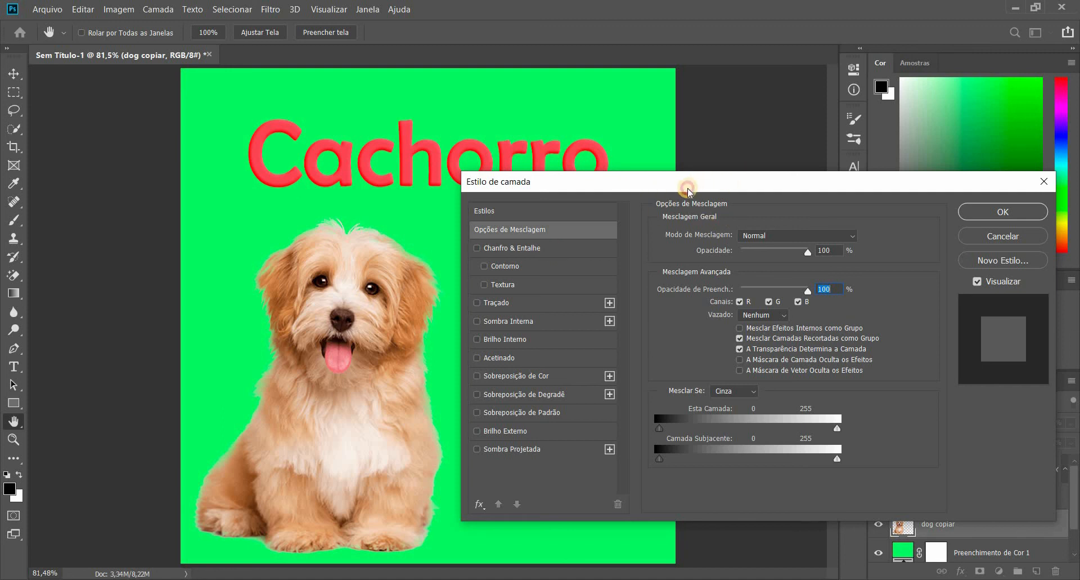
{"action": "left_click_drag", "start_coordinate": [673, 191], "coordinate": [302, 75]}
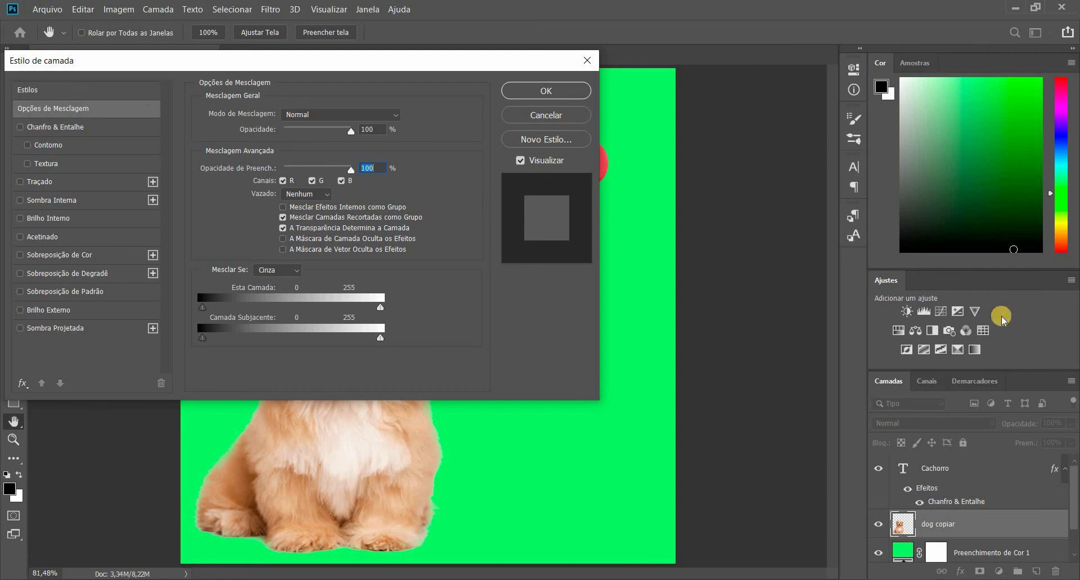
{"action": "left_click", "coordinate": [565, 116]}
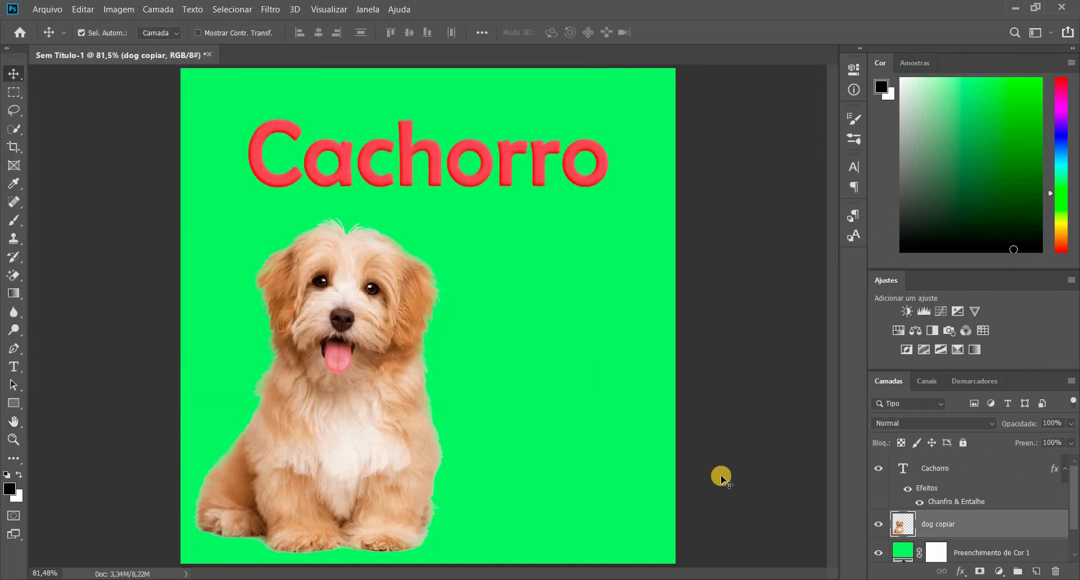